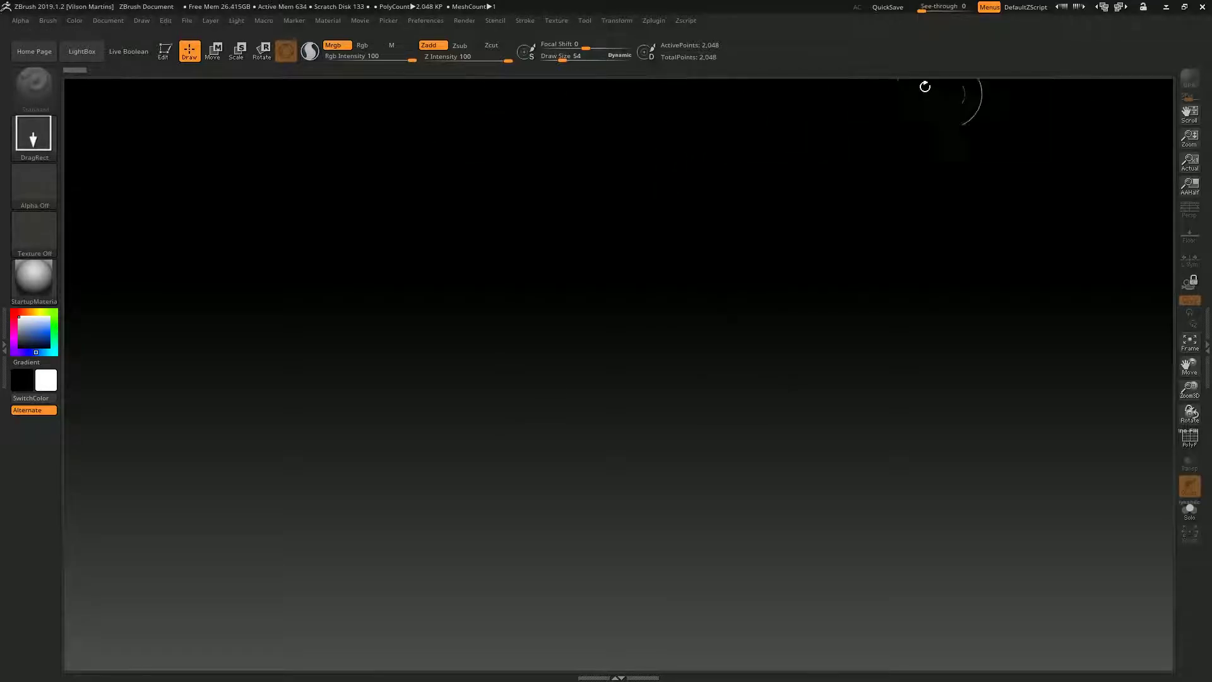
# Cycle forward through the interface colour presets to Z3.1_Gray22, then open Preferences.
pyautogui.click(1080, 9)
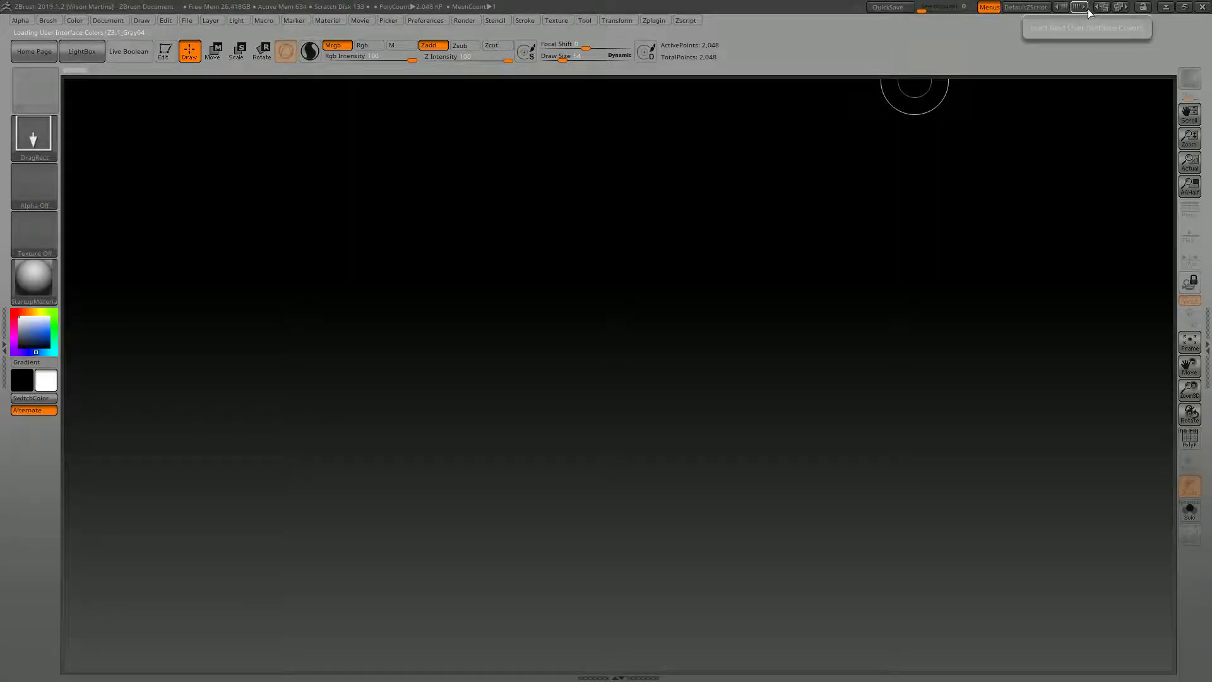
pyautogui.click(1088, 9)
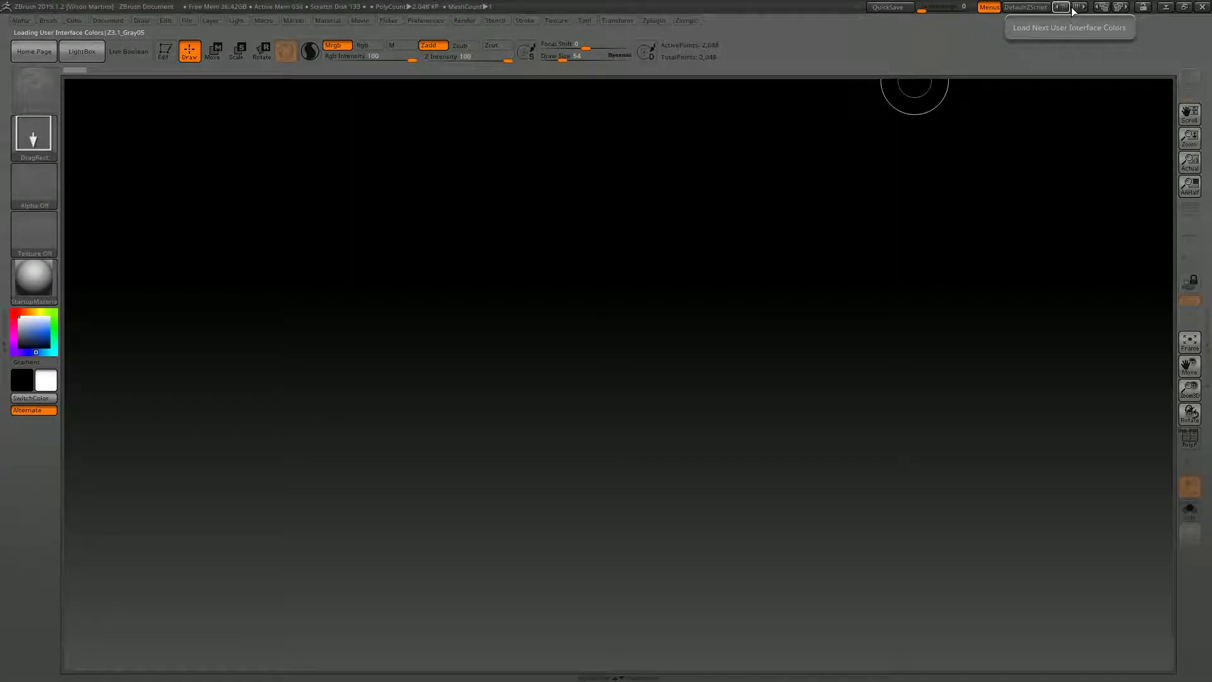
pyautogui.click(1082, 9)
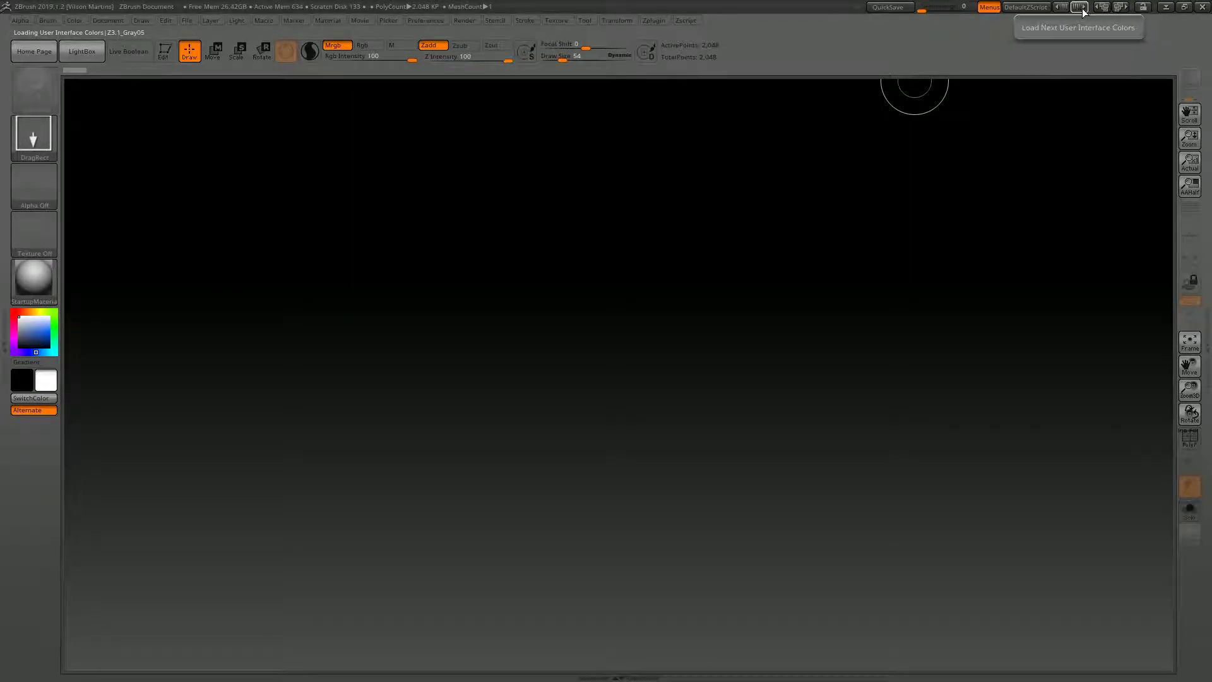
pyautogui.click(1083, 9)
pyautogui.click(1082, 9)
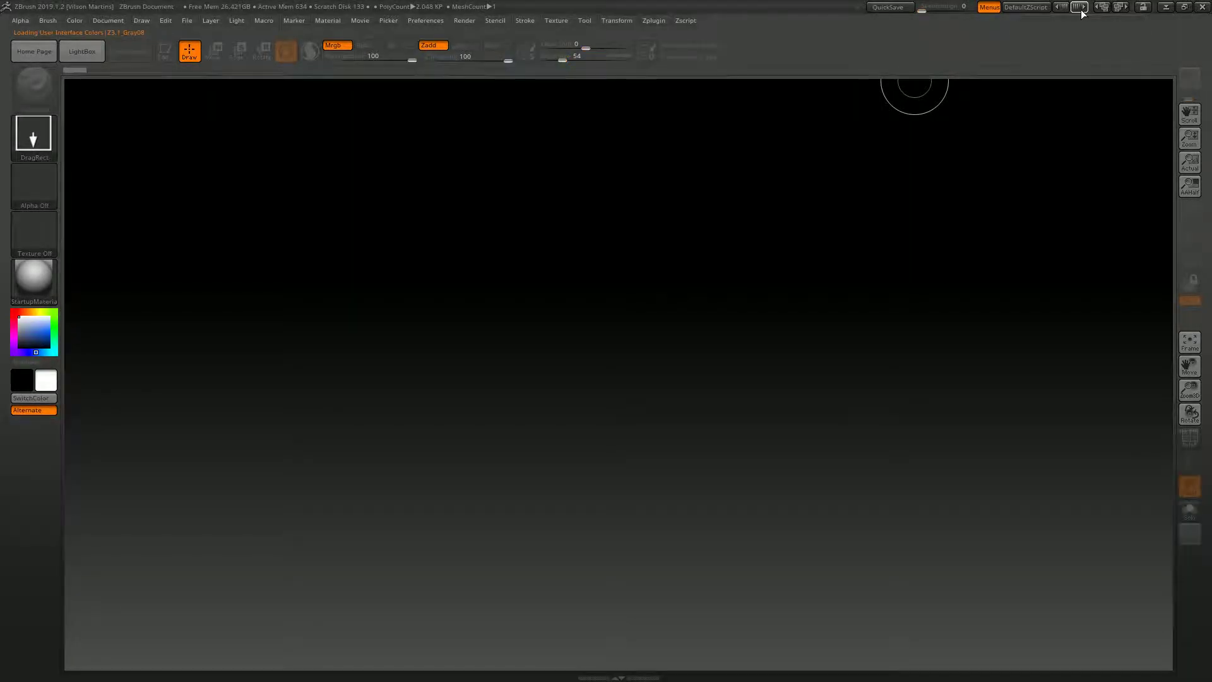
pyautogui.click(1082, 8)
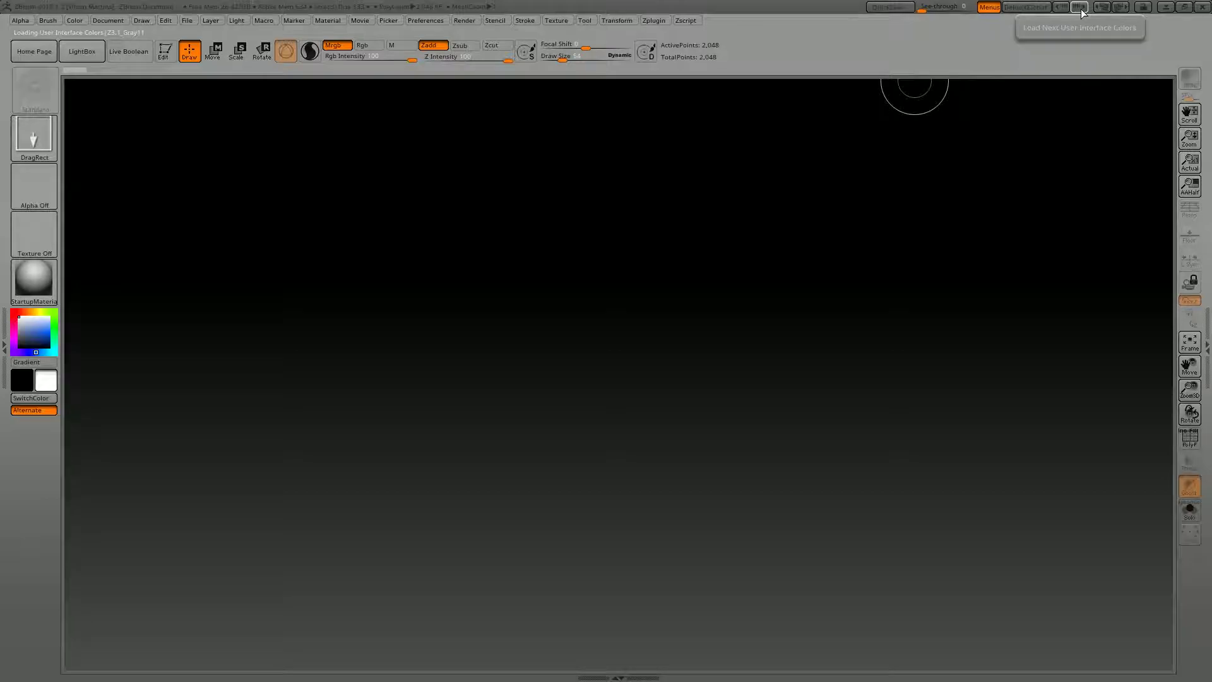
pyautogui.click(1082, 8)
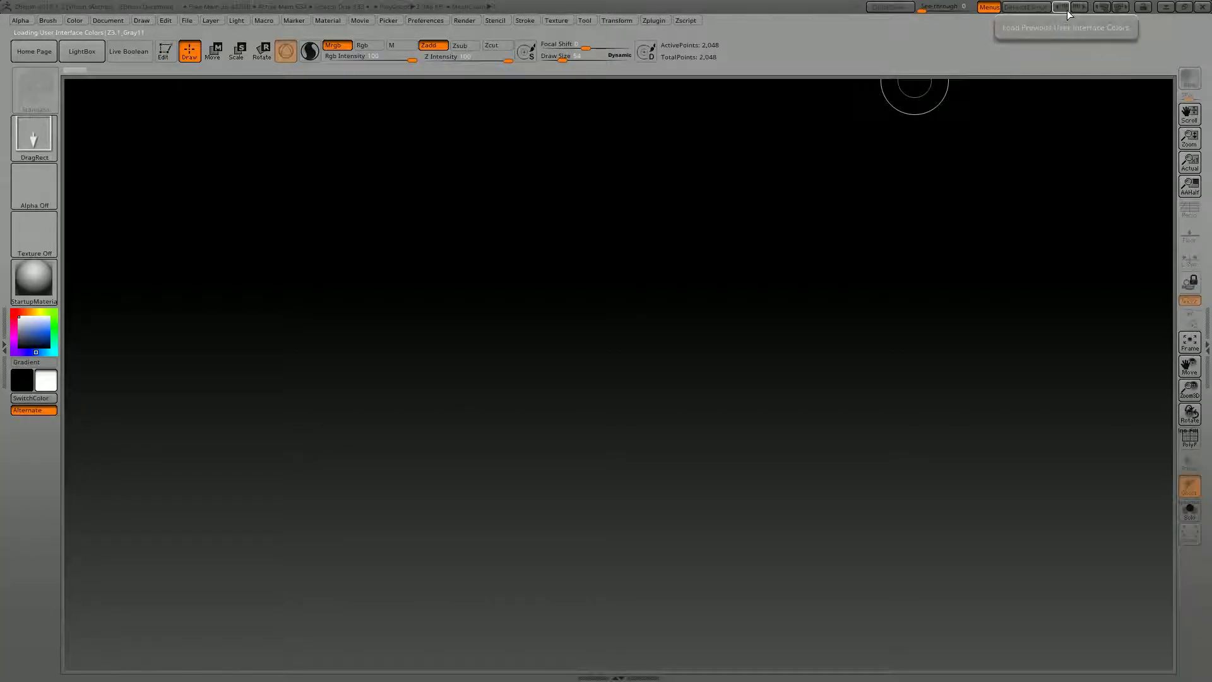
pyautogui.click(1082, 9)
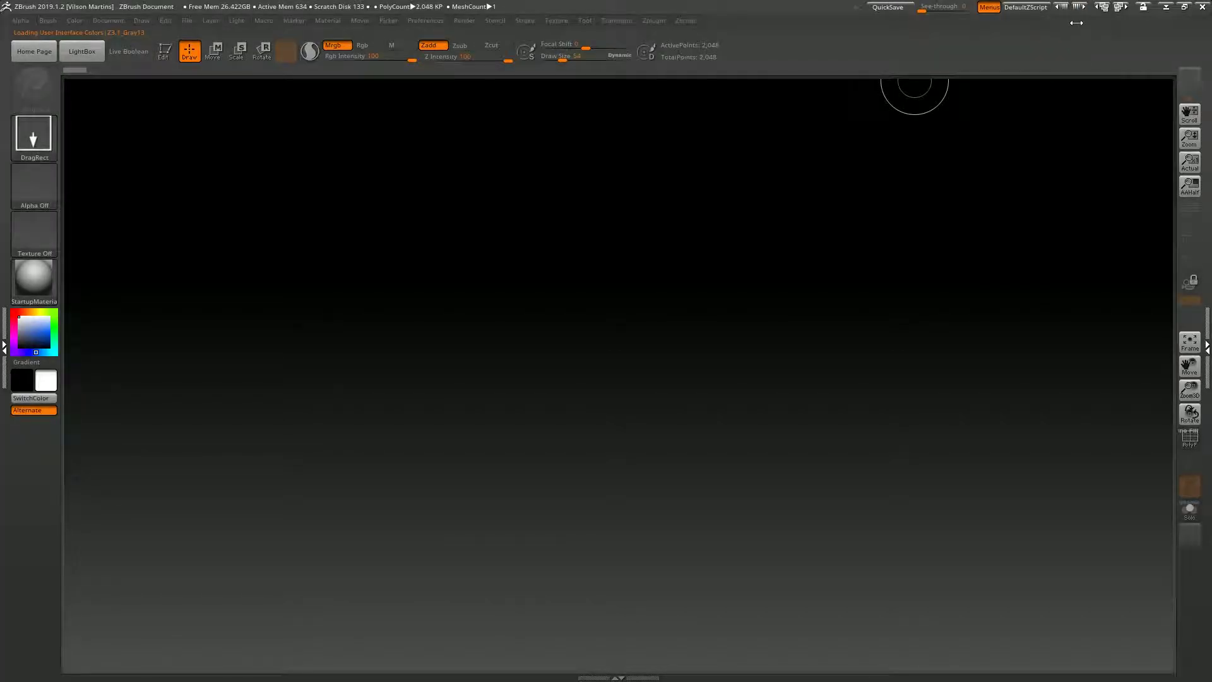
pyautogui.click(1083, 9)
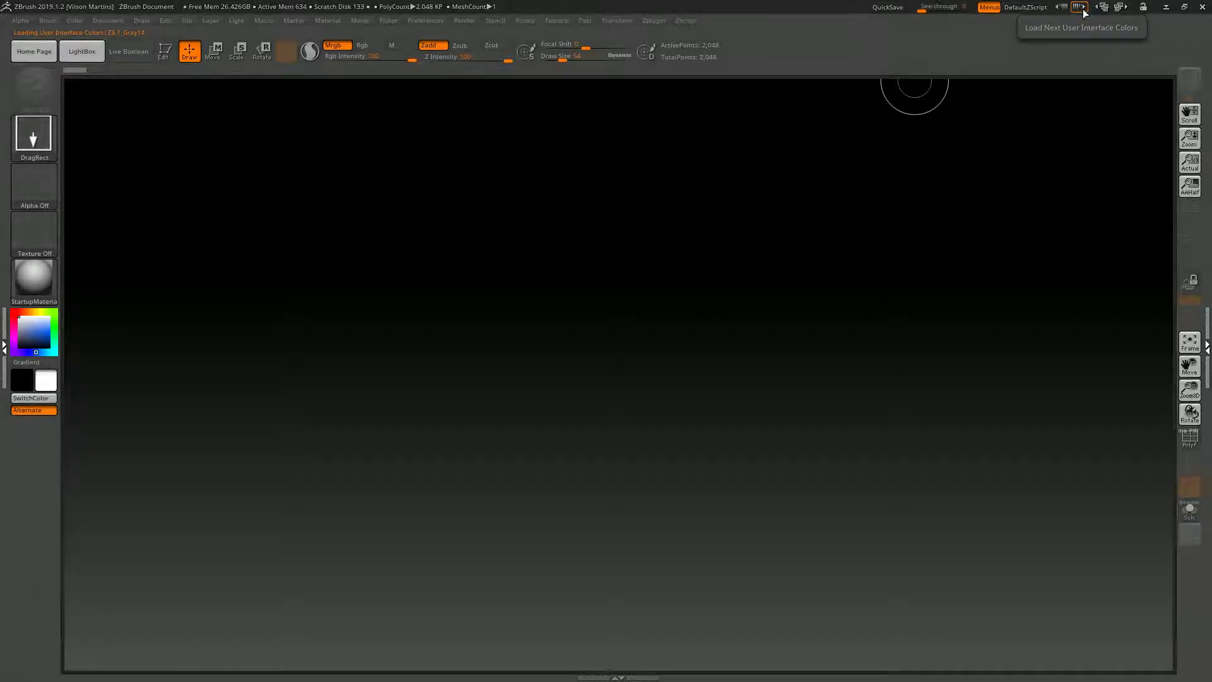
pyautogui.click(1083, 9)
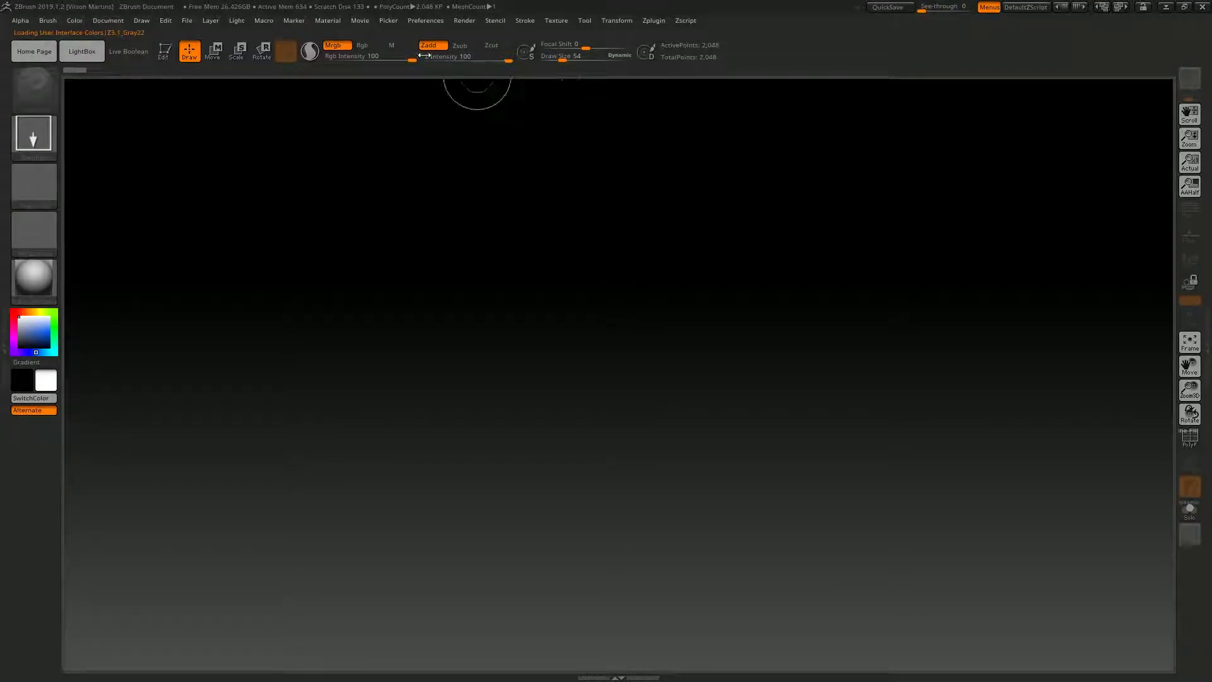
pyautogui.click(432, 21)
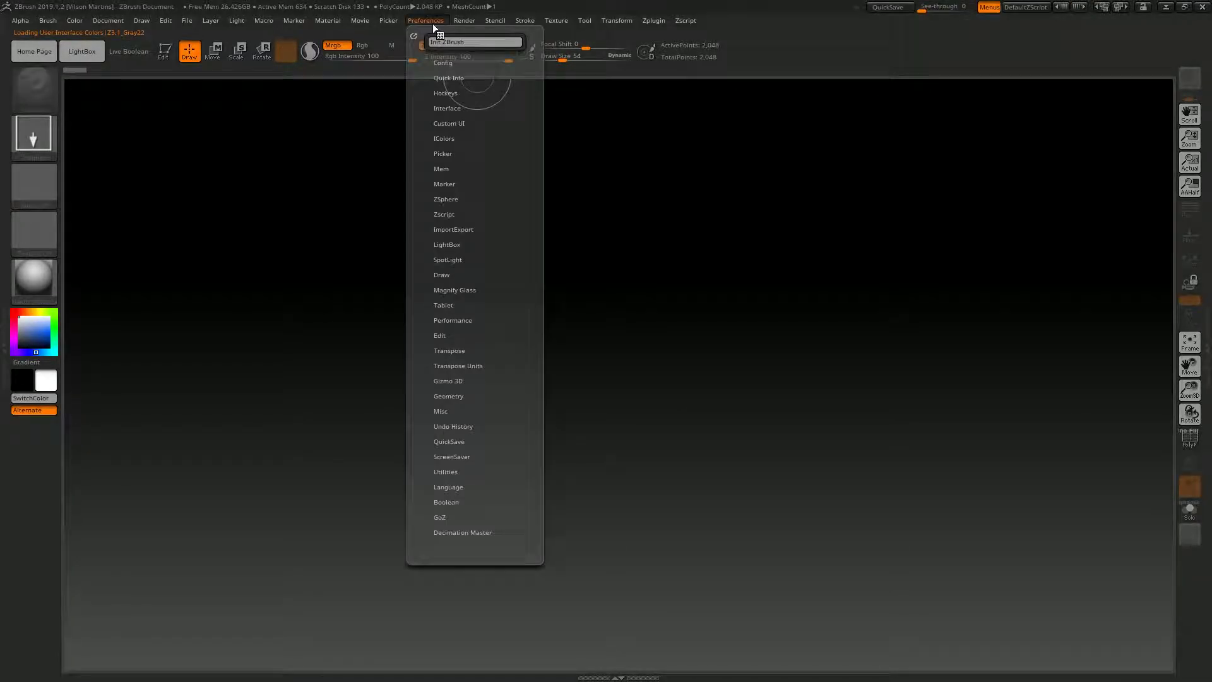
# Expand Preferences > Config and store the current interface configuration.
pyautogui.click(457, 63)
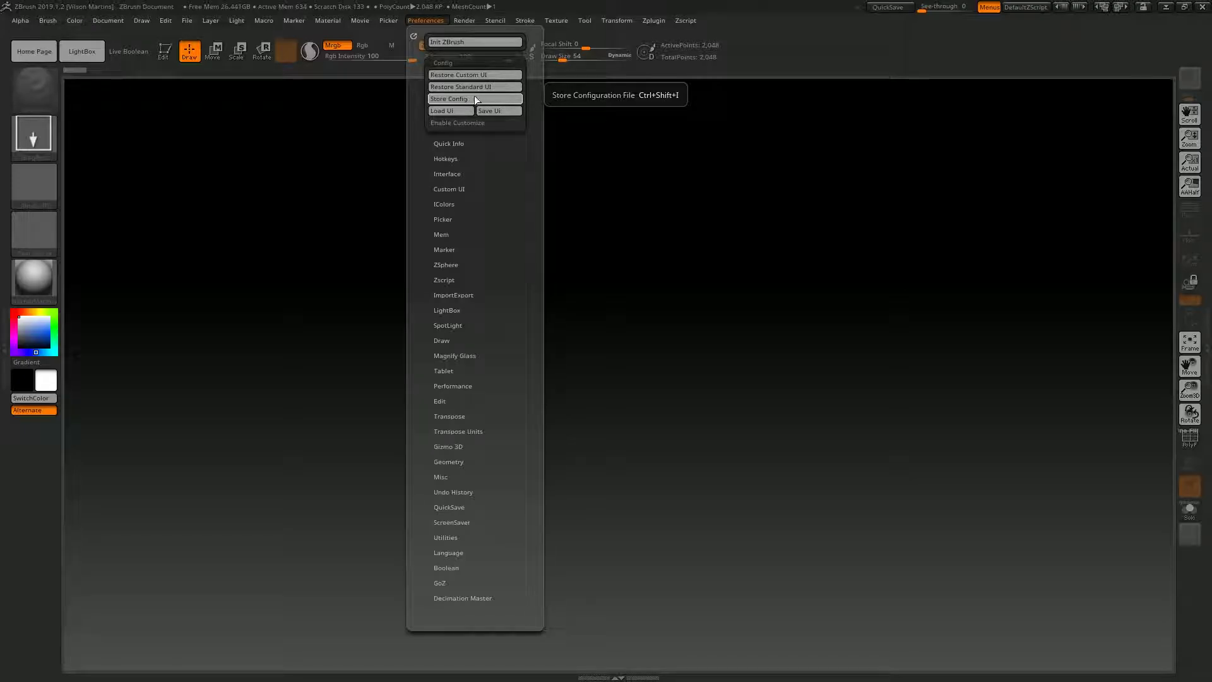
pyautogui.click(474, 100)
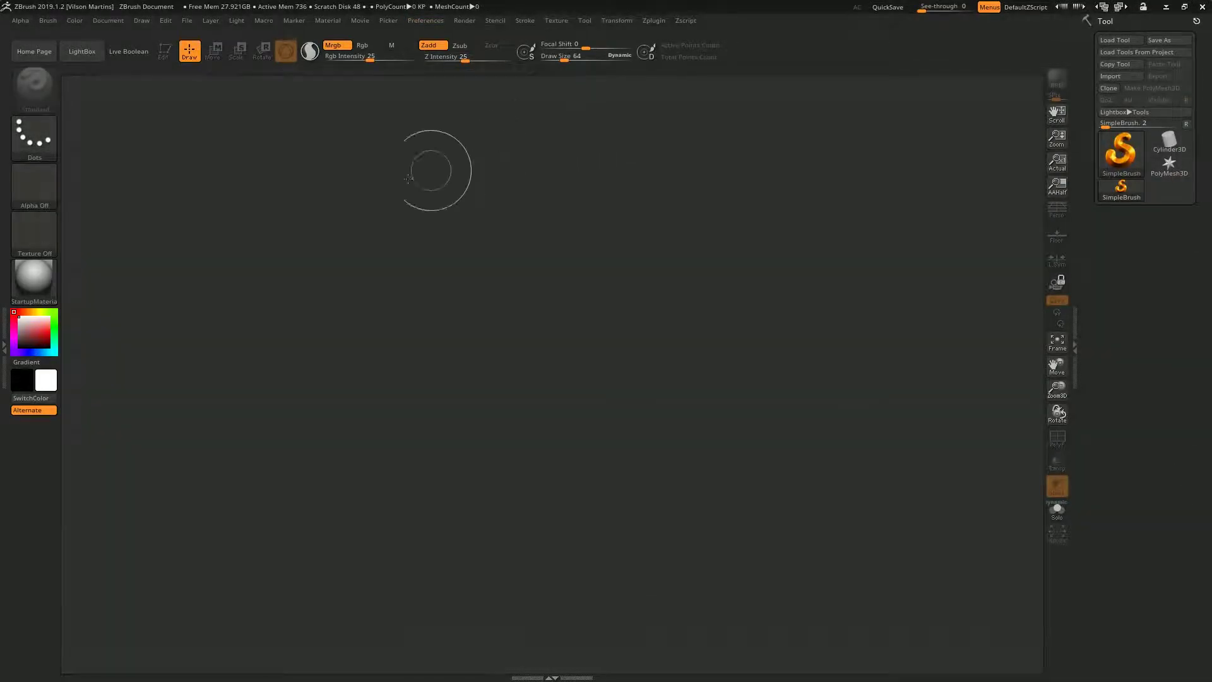
# View the Preferences IColors swatches and opacity sliders, then dock the Brush palette at left.
pyautogui.click(434, 22)
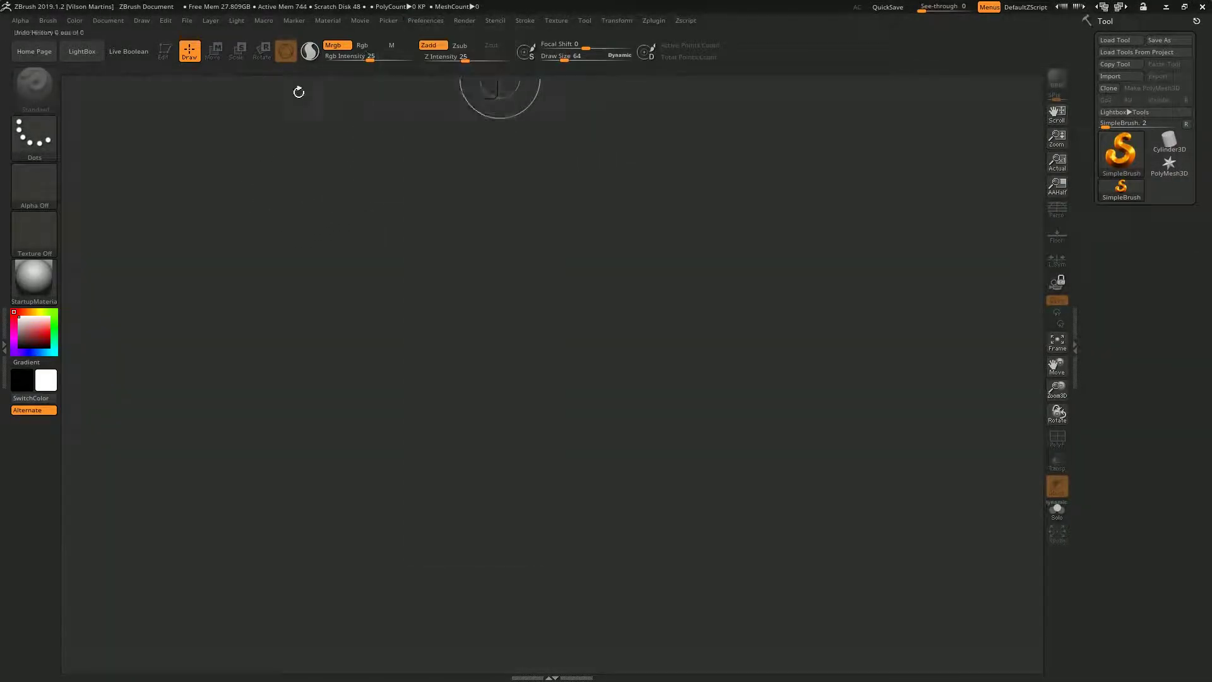
pyautogui.click(426, 21)
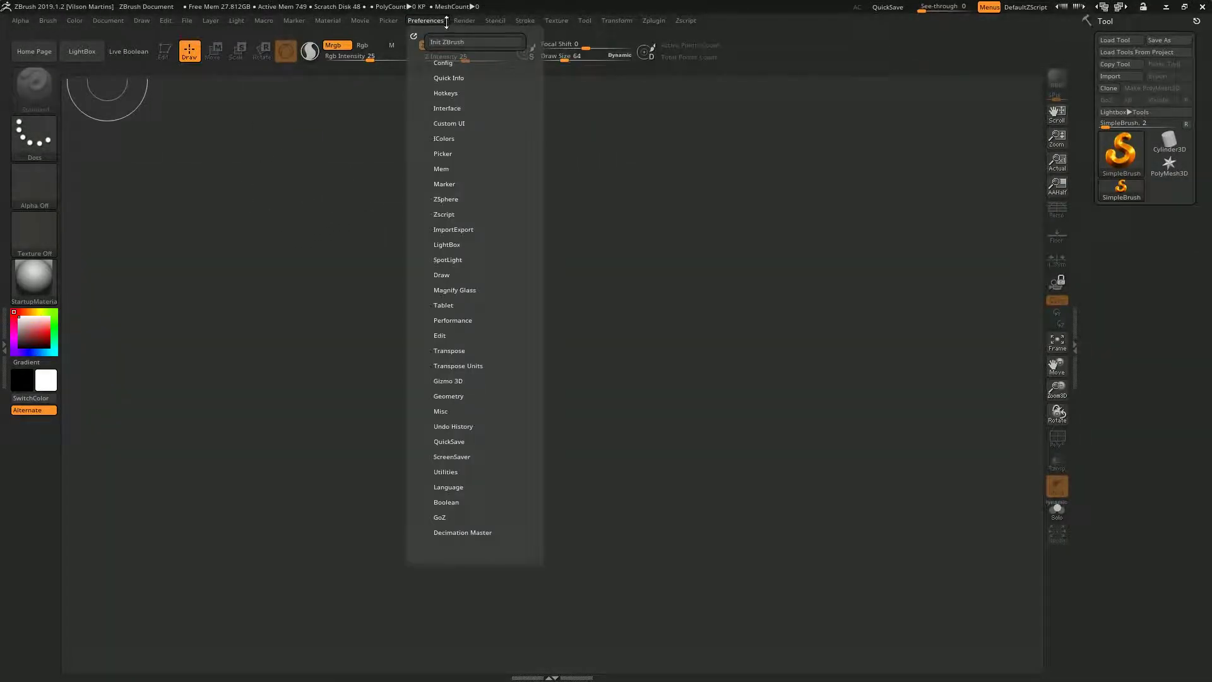
pyautogui.click(426, 21)
pyautogui.click(456, 138)
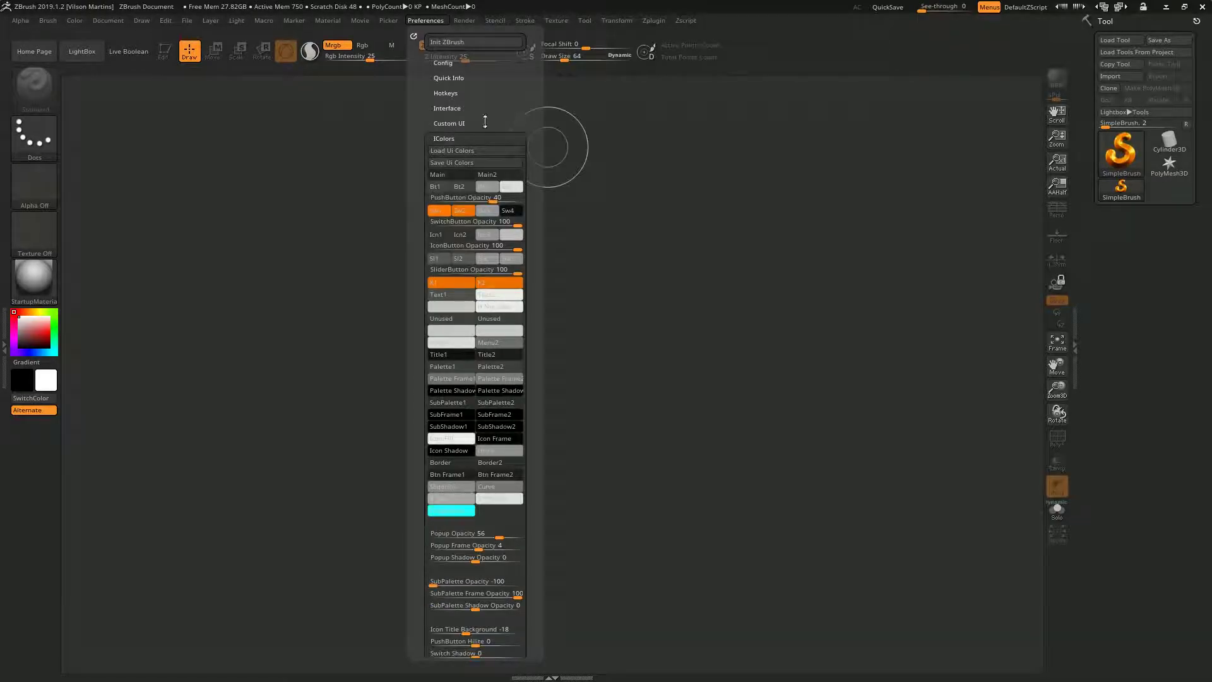
pyautogui.click(426, 21)
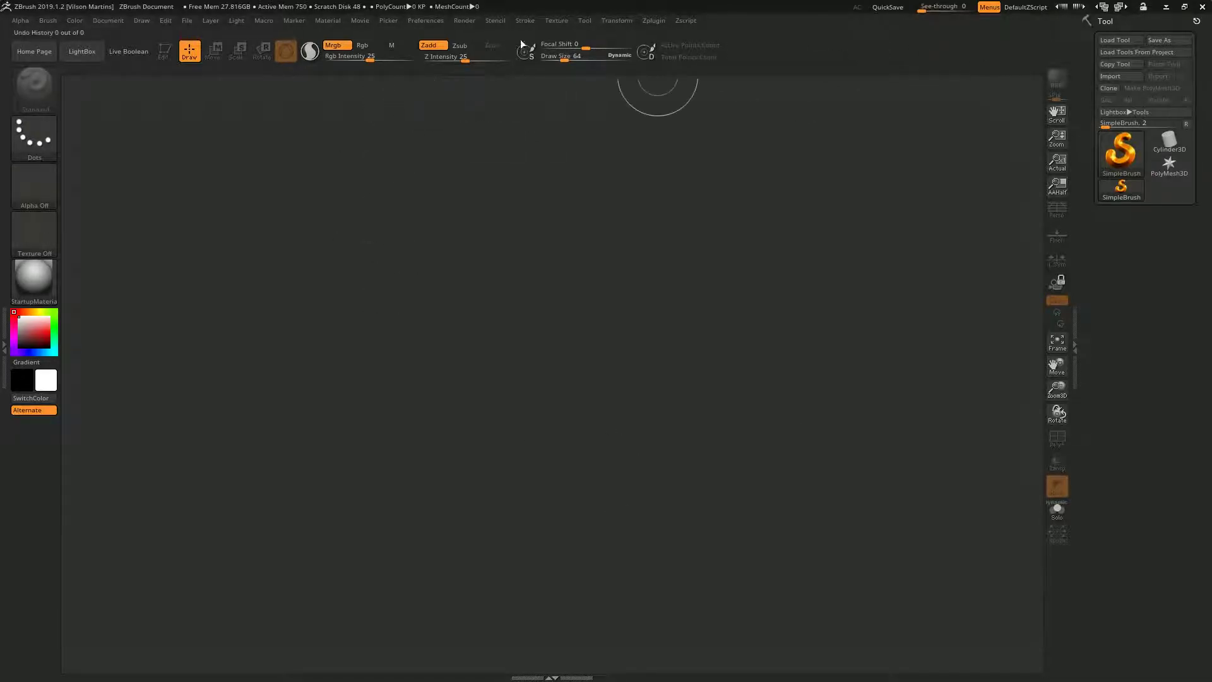
pyautogui.click(425, 22)
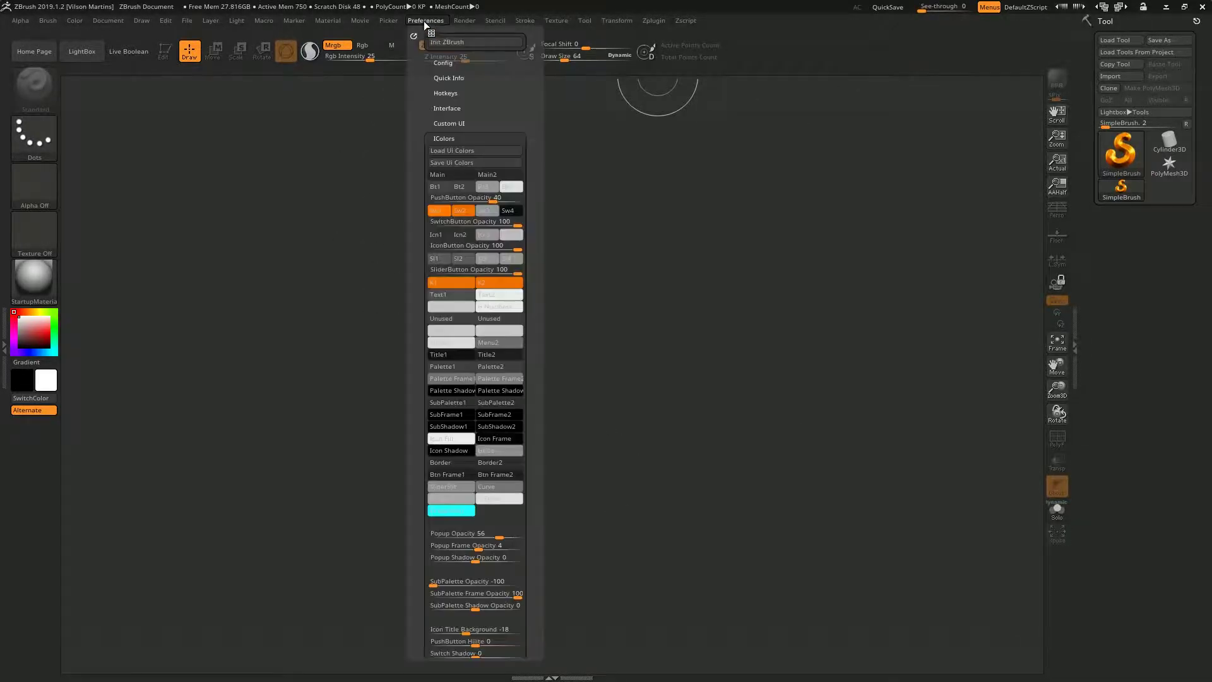
pyautogui.click(48, 20)
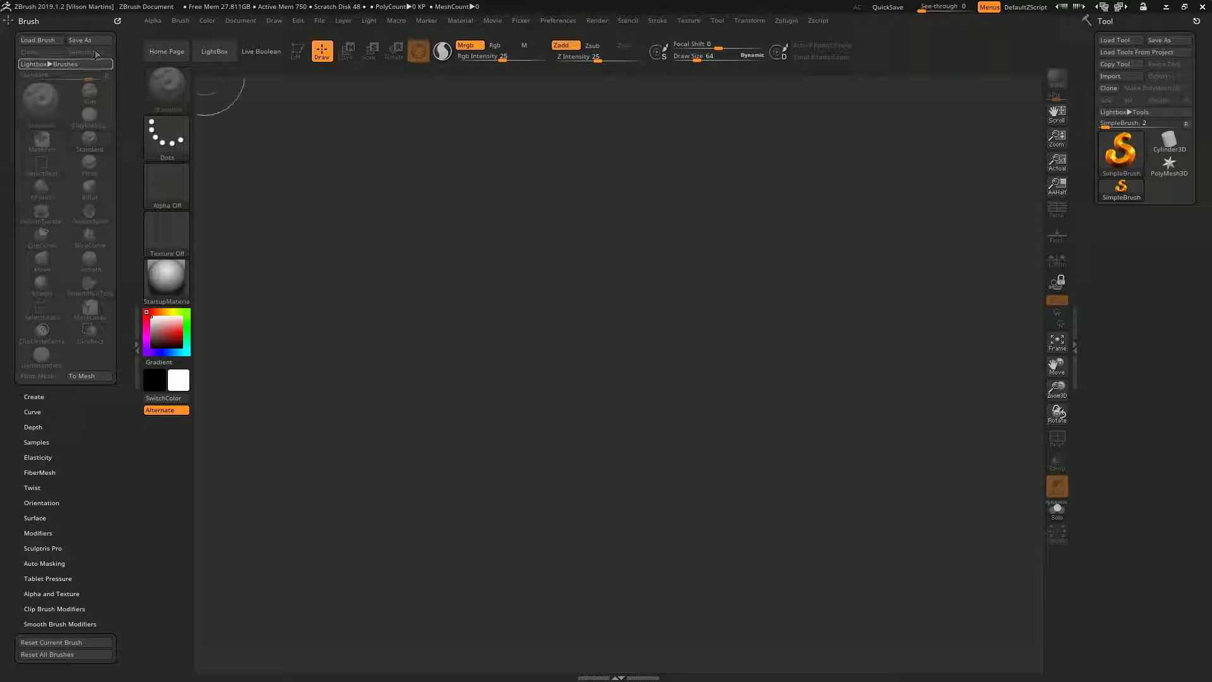
# Collapse the Brush palette and dock Preferences with its interface colour settings in the left tray.
pyautogui.click(118, 20)
pyautogui.click(561, 23)
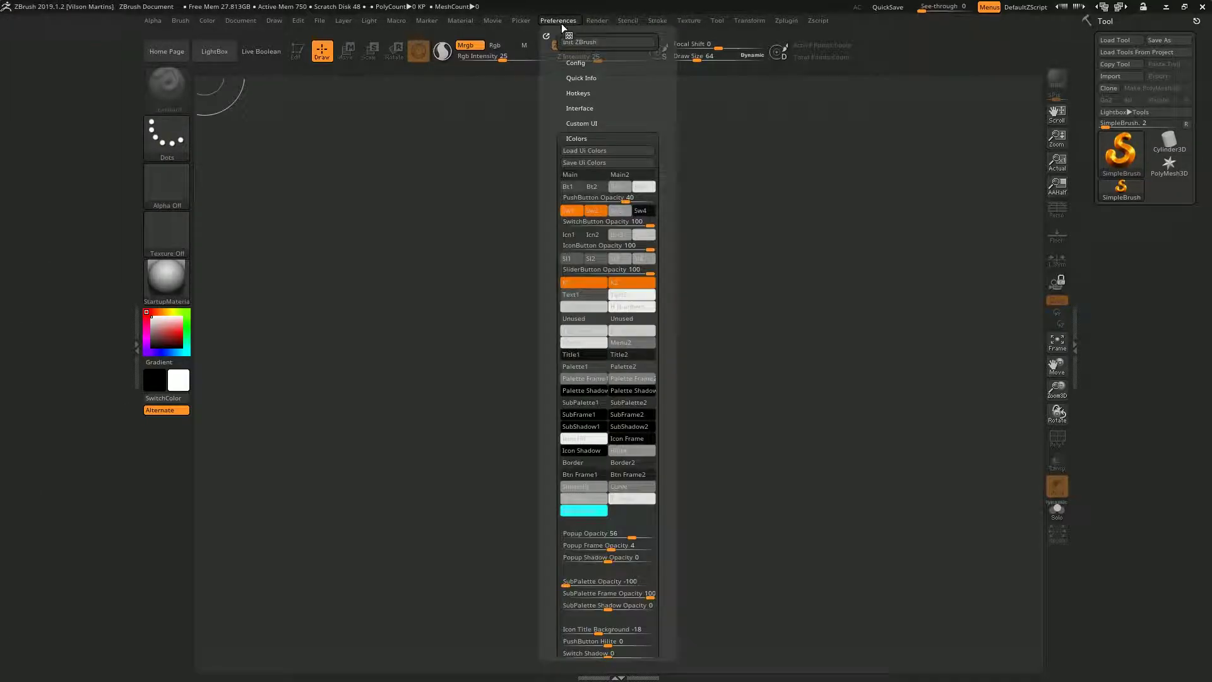
pyautogui.moveTo(547, 36); pyautogui.dragTo(57, 38)
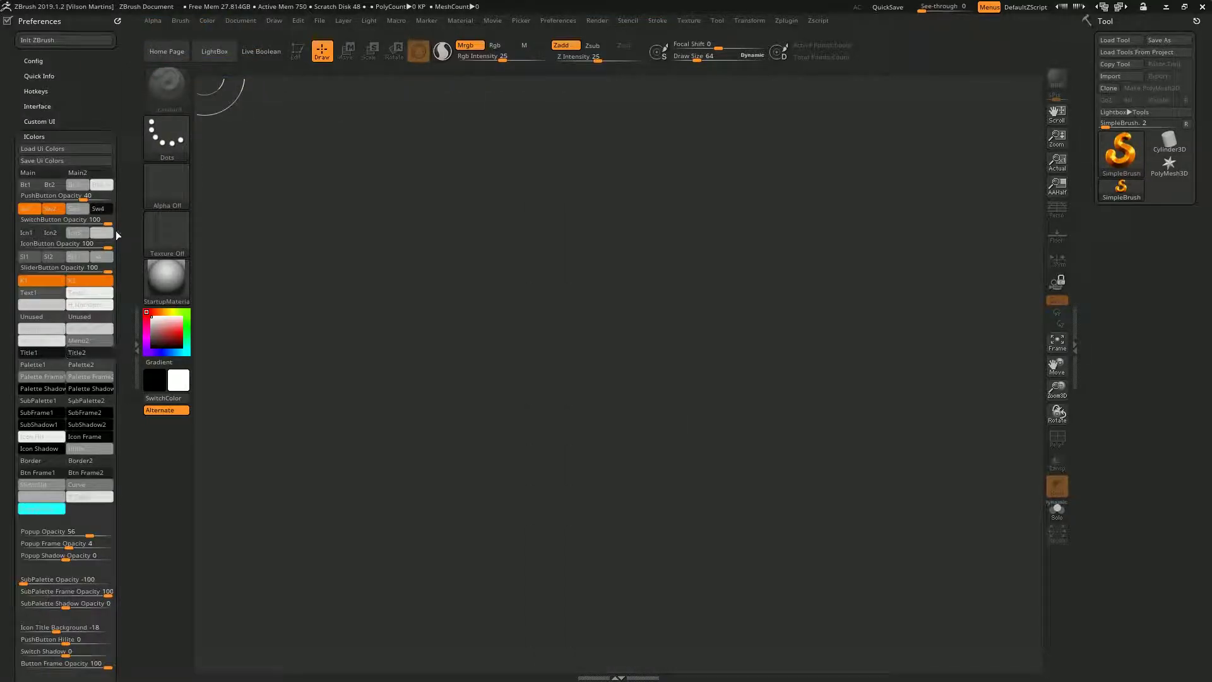
pyautogui.moveTo(117, 103)
pyautogui.mouseDown()
pyautogui.moveTo(108, 65)
pyautogui.moveTo(95, 113)
pyautogui.mouseUp()
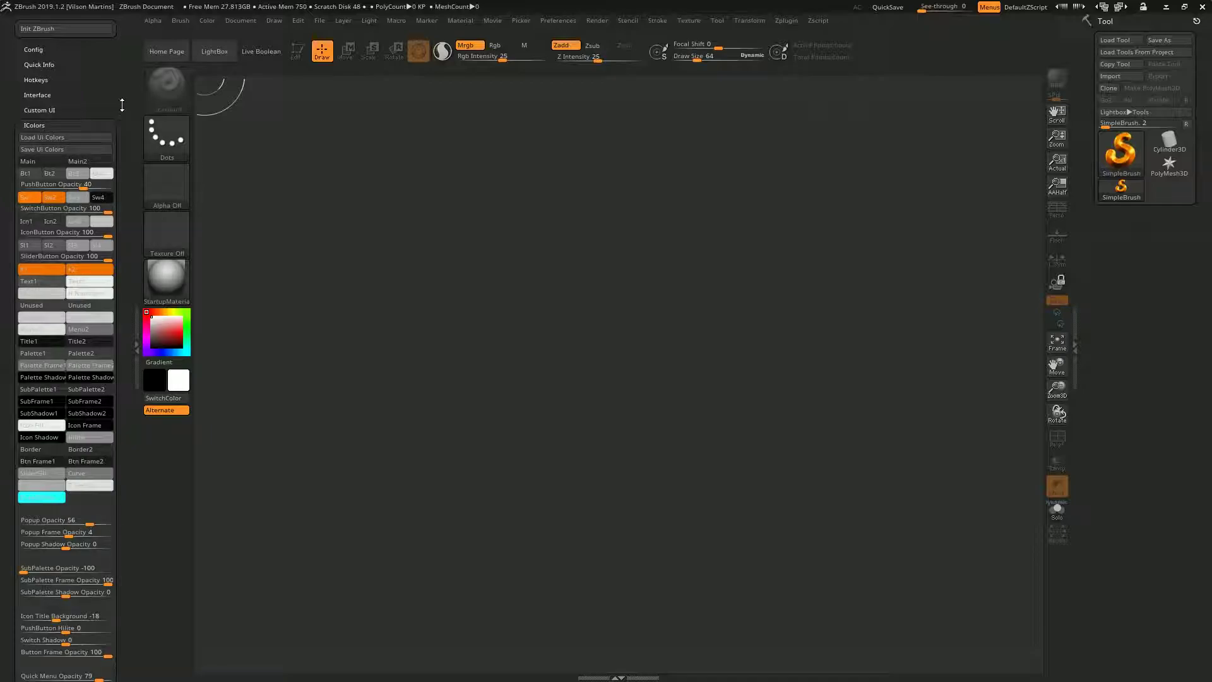
pyautogui.moveTo(122, 104); pyautogui.dragTo(122, 112)
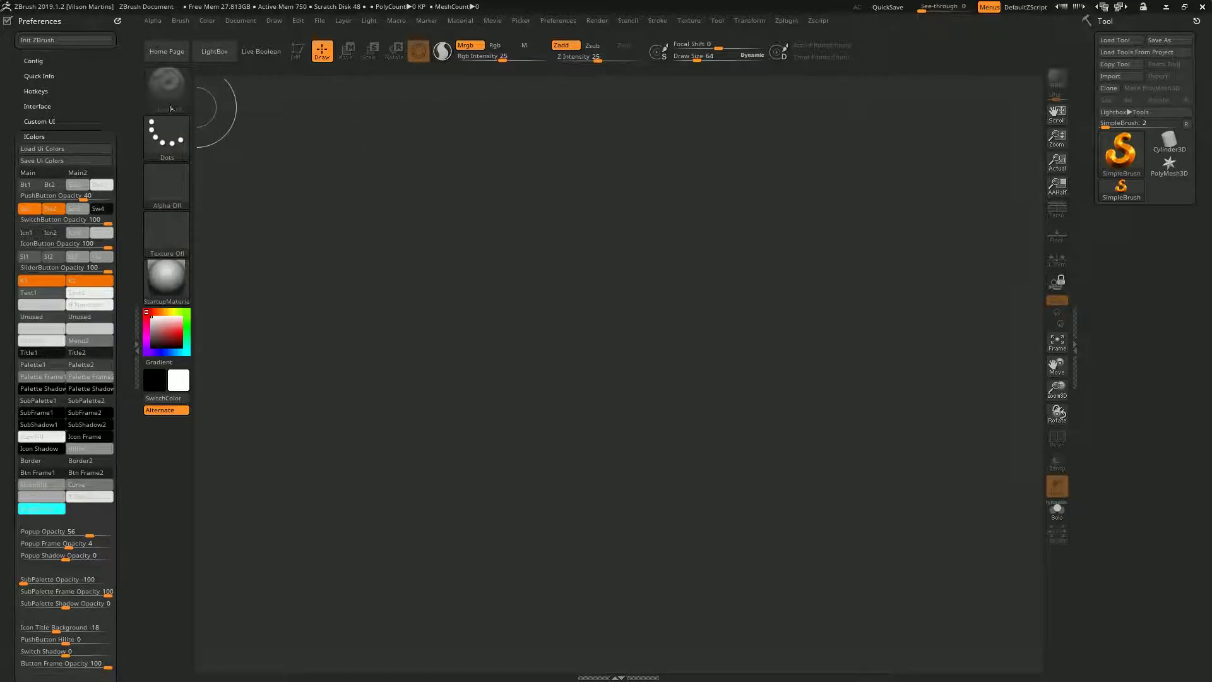
# Switch the interface colour preset to Z3.1_Gray01 and take a screen capture.
pyautogui.click(1082, 8)
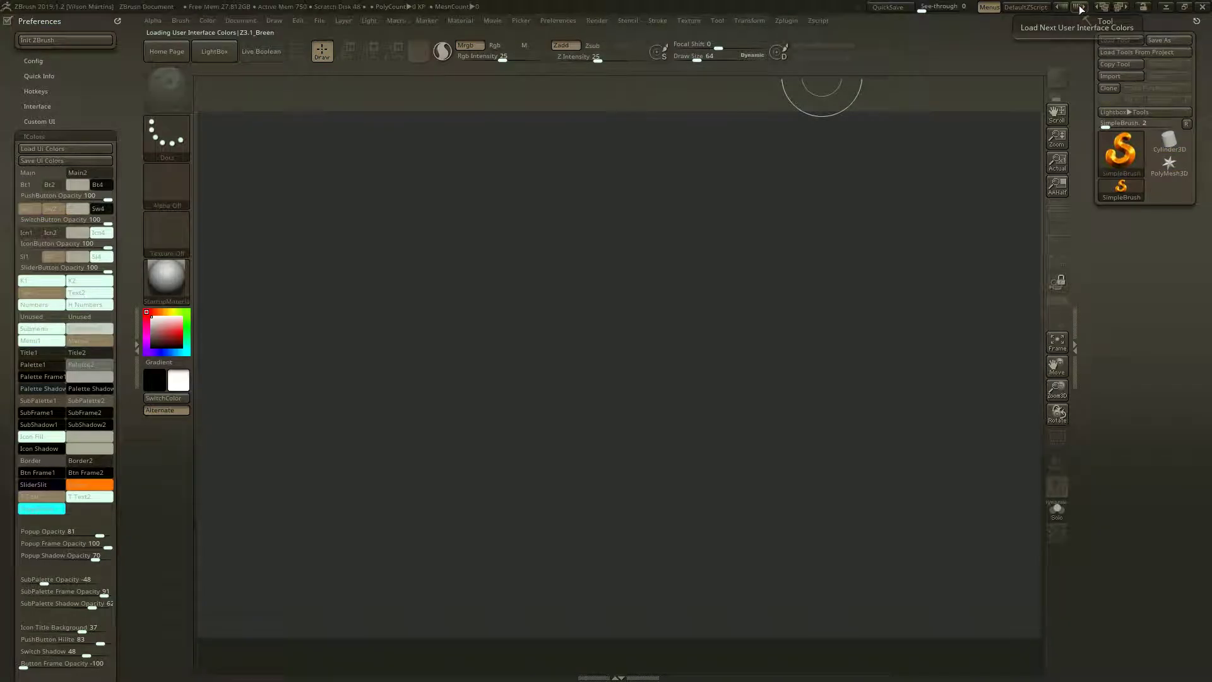
pyautogui.click(1082, 8)
pyautogui.click(1081, 8)
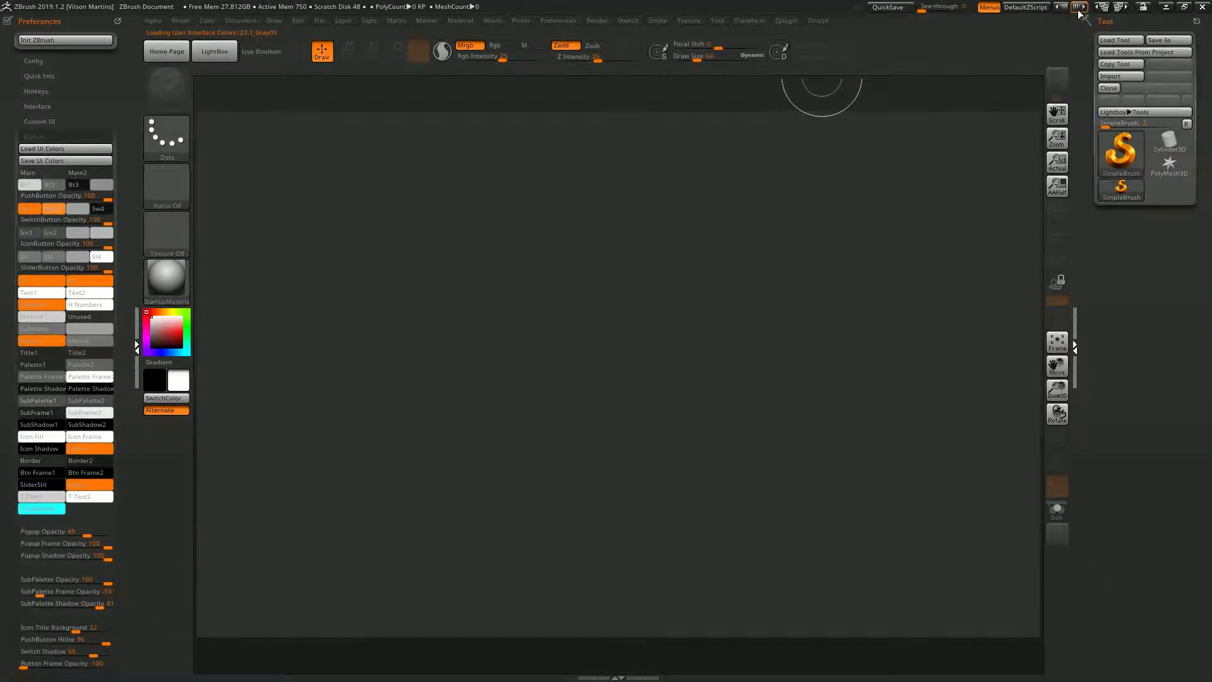
pyautogui.press('Print')
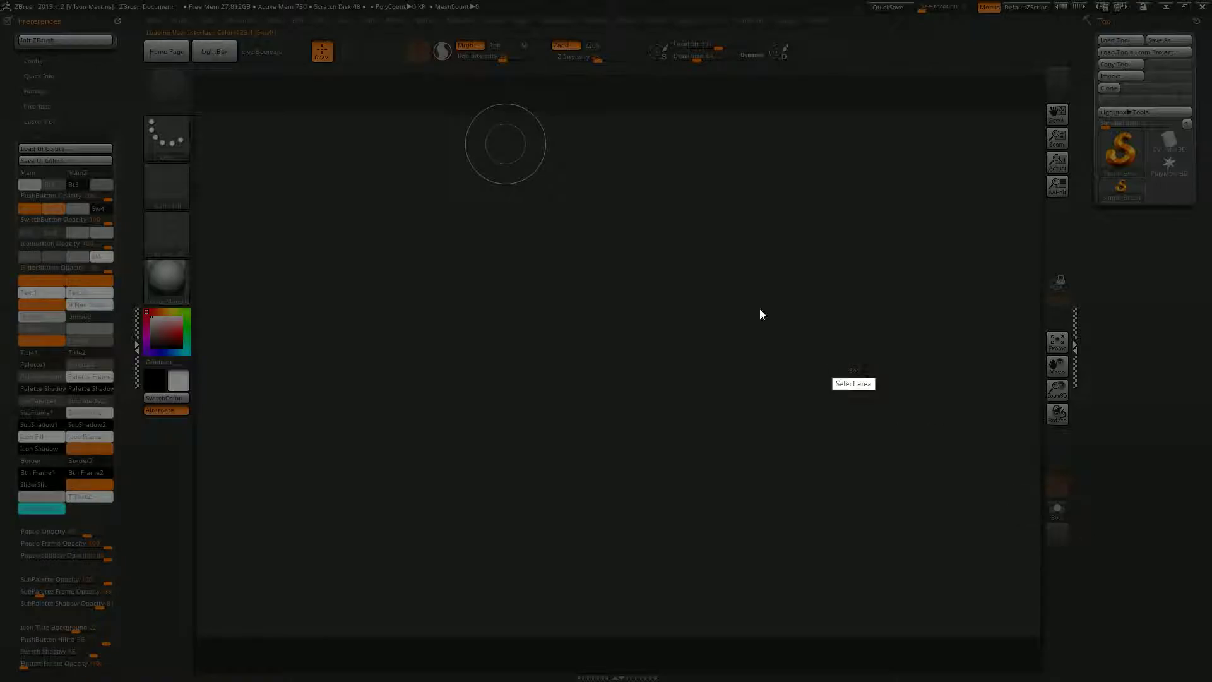
pyautogui.moveTo(136, 21); pyautogui.dragTo(304, 155)
pyautogui.rightClick(304, 155)
pyautogui.click(316, 135)
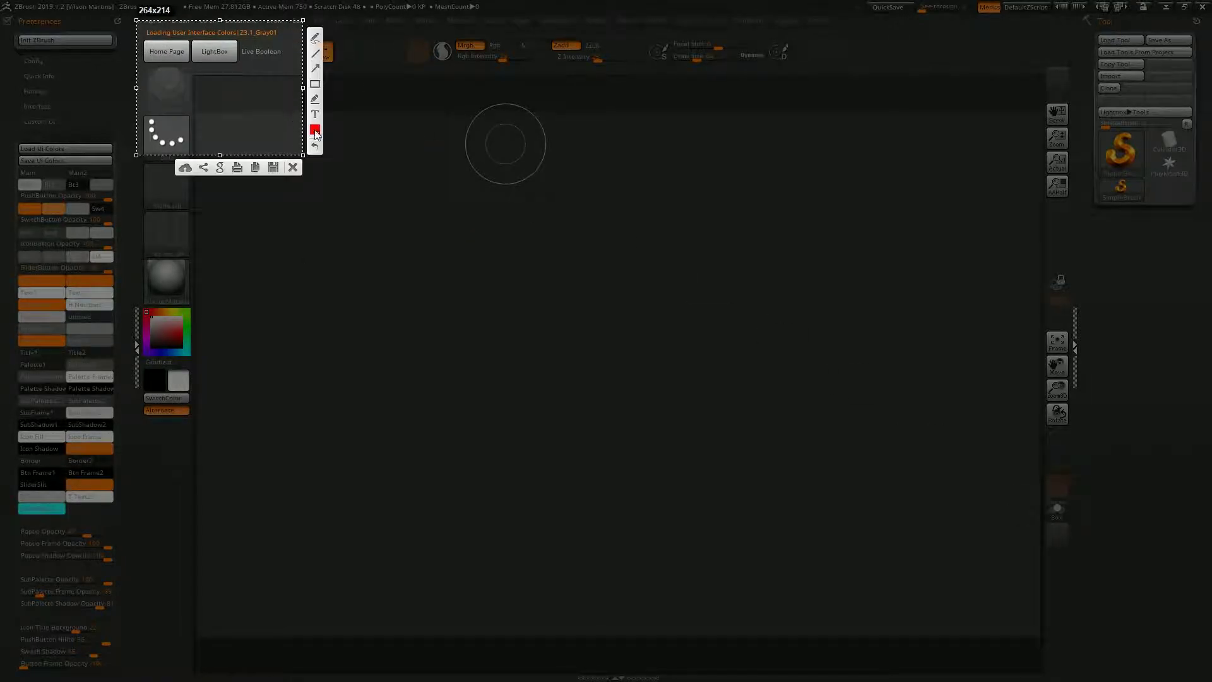
pyautogui.moveTo(245, 38)
pyautogui.mouseDown()
pyautogui.moveTo(222, 47)
pyautogui.moveTo(226, 67)
pyautogui.mouseUp()
pyautogui.press('Escape')
pyautogui.press('Print')
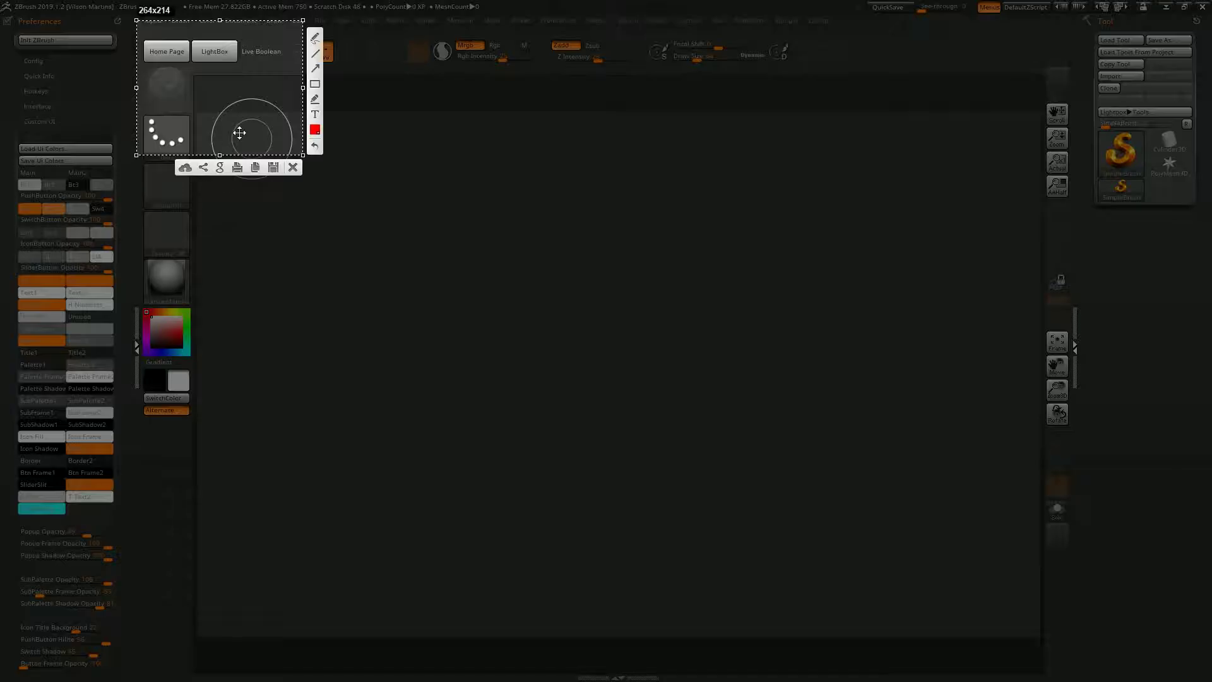
pyautogui.hotkey('ctrl', 'a')
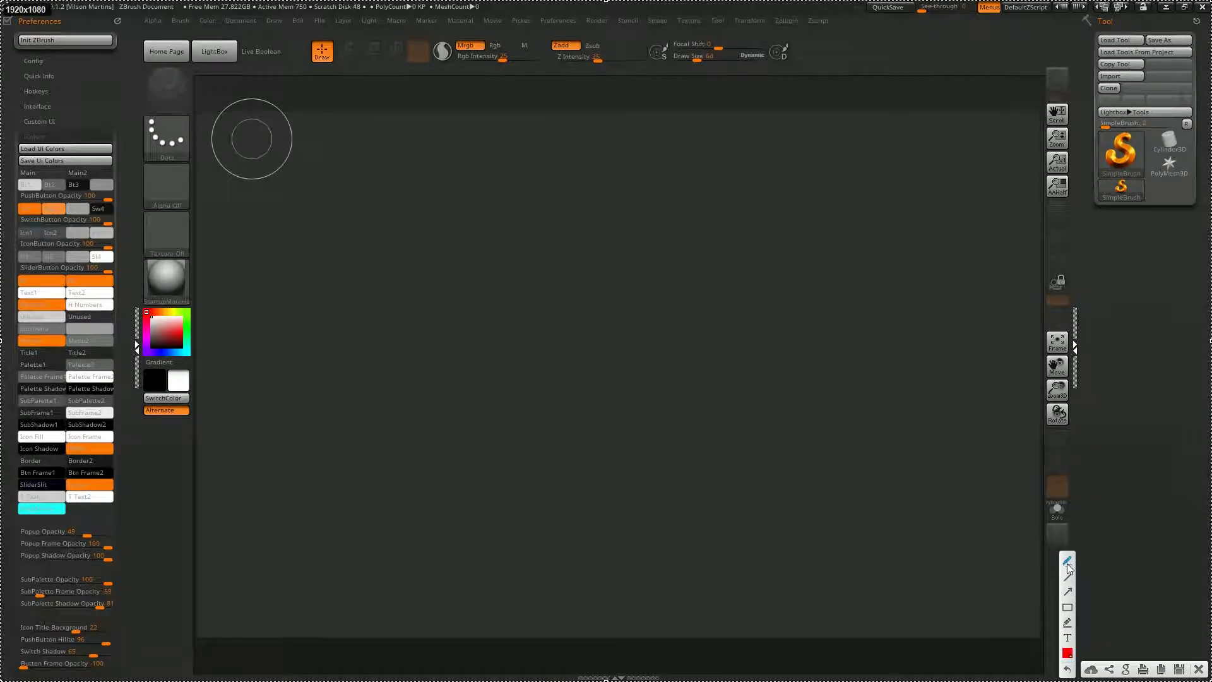
pyautogui.moveTo(239, 104); pyautogui.dragTo(192, 146)
pyautogui.moveTo(131, 51); pyautogui.dragTo(132, 284)
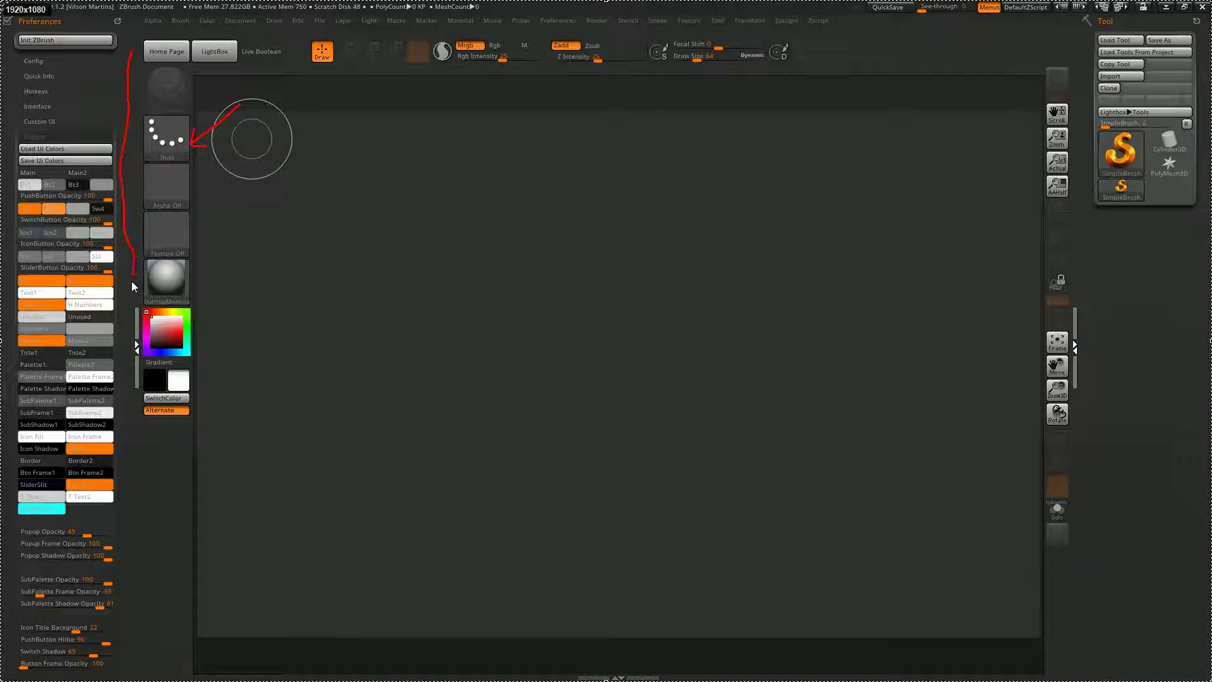
pyautogui.moveTo(127, 386); pyautogui.dragTo(137, 674)
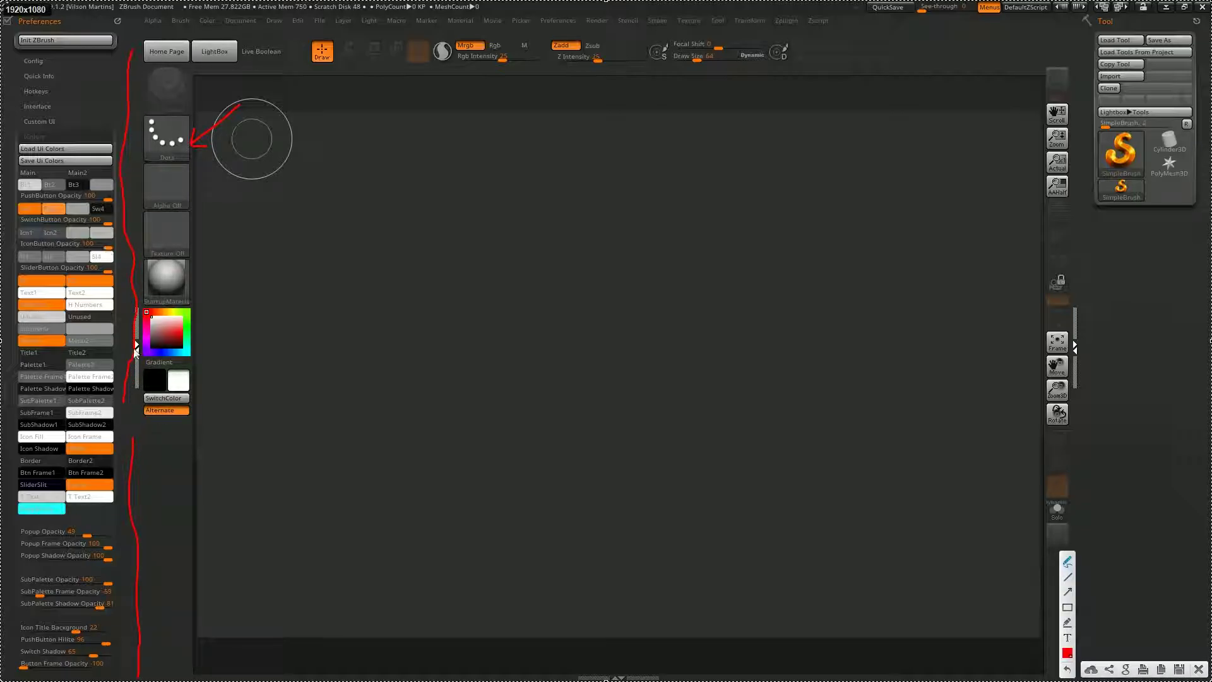
pyautogui.press('Escape')
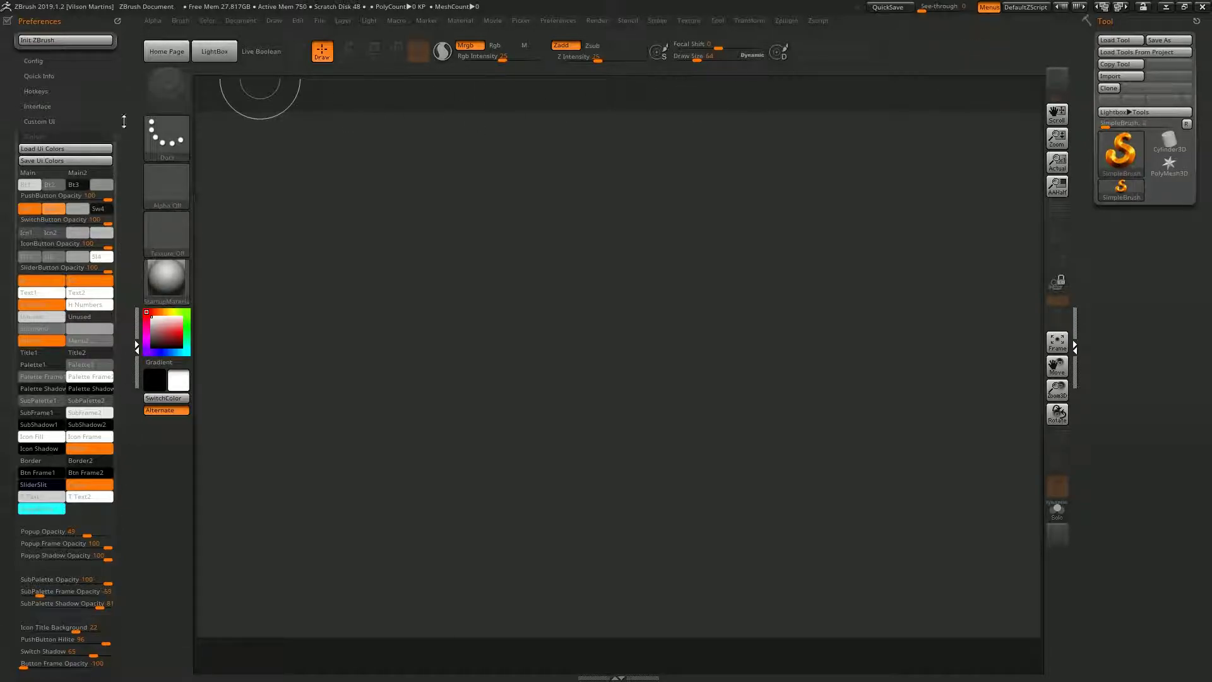
# Replace the magenta Main swatch in Icolors with a muted mauve-purple.
pyautogui.click(43, 178)
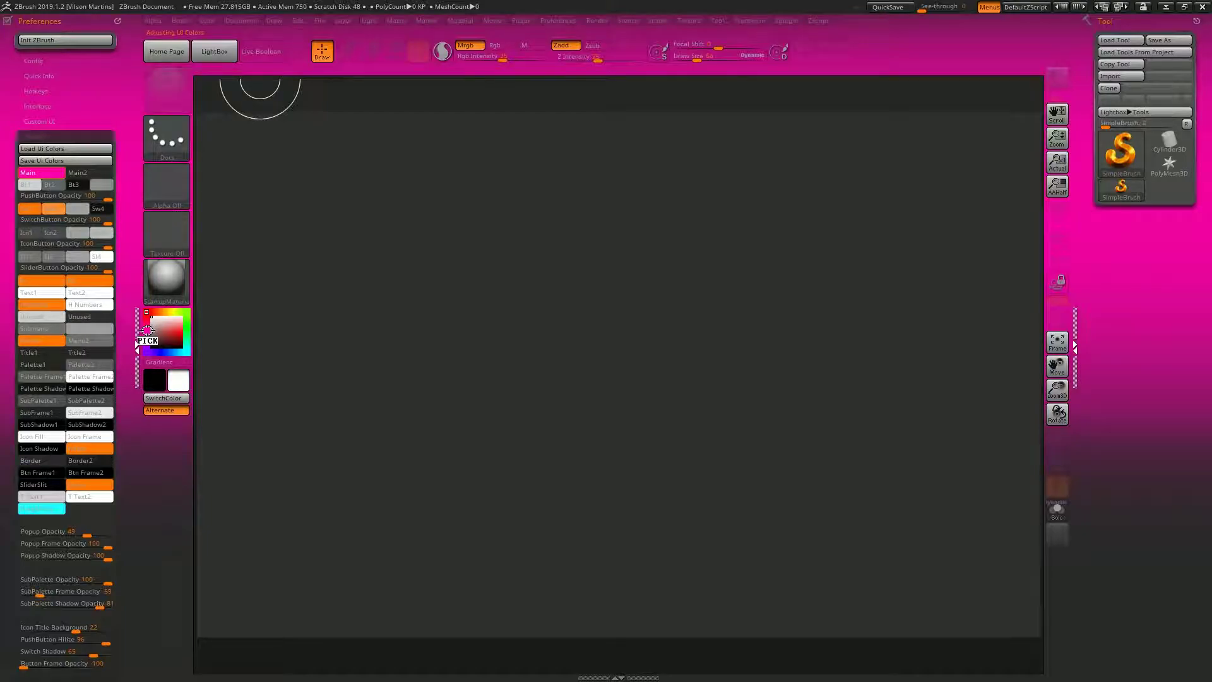
pyautogui.click(147, 329)
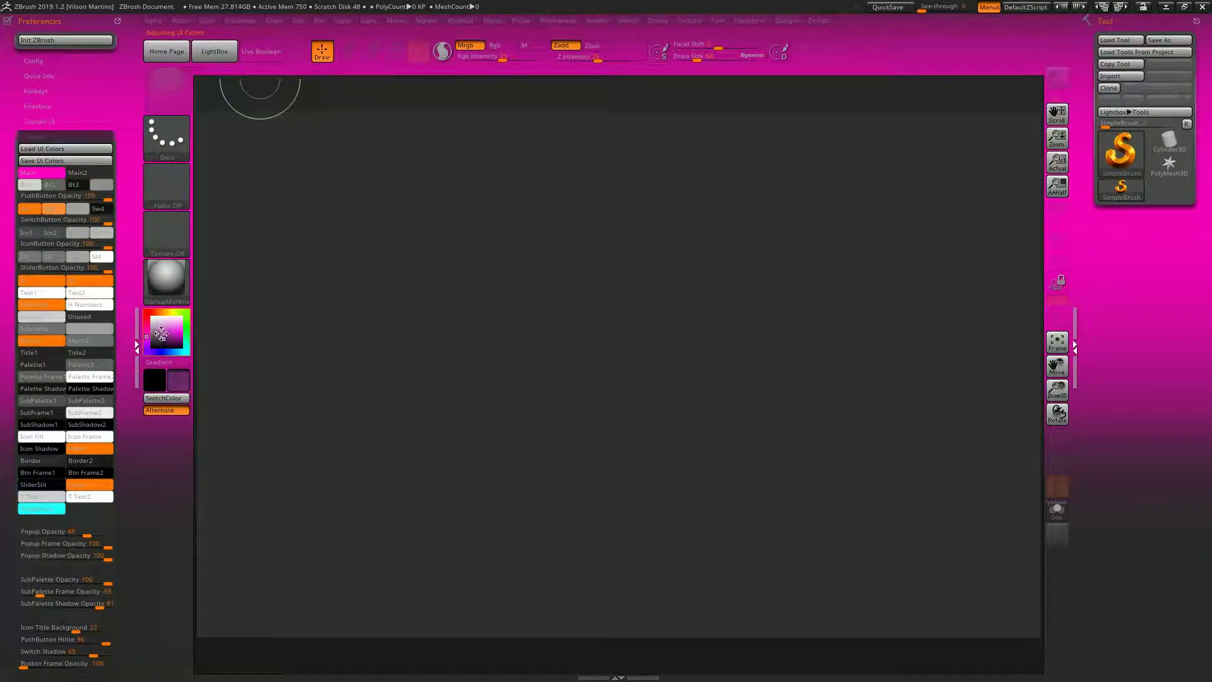
pyautogui.moveTo(28, 172); pyautogui.dragTo(146, 334)
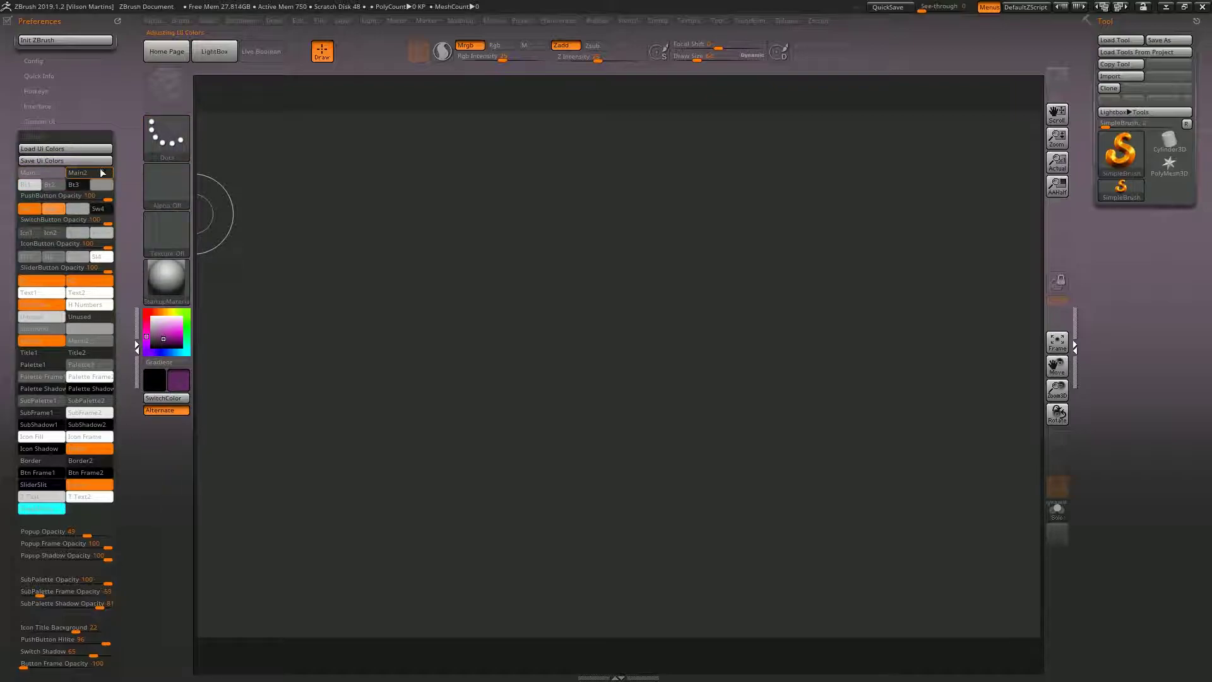
# Pick a dusky grey-purple for the Icolors Main2 swatch.
pyautogui.moveTo(110, 179)
pyautogui.mouseDown()
pyautogui.moveTo(162, 344)
pyautogui.moveTo(175, 343)
pyautogui.mouseUp()
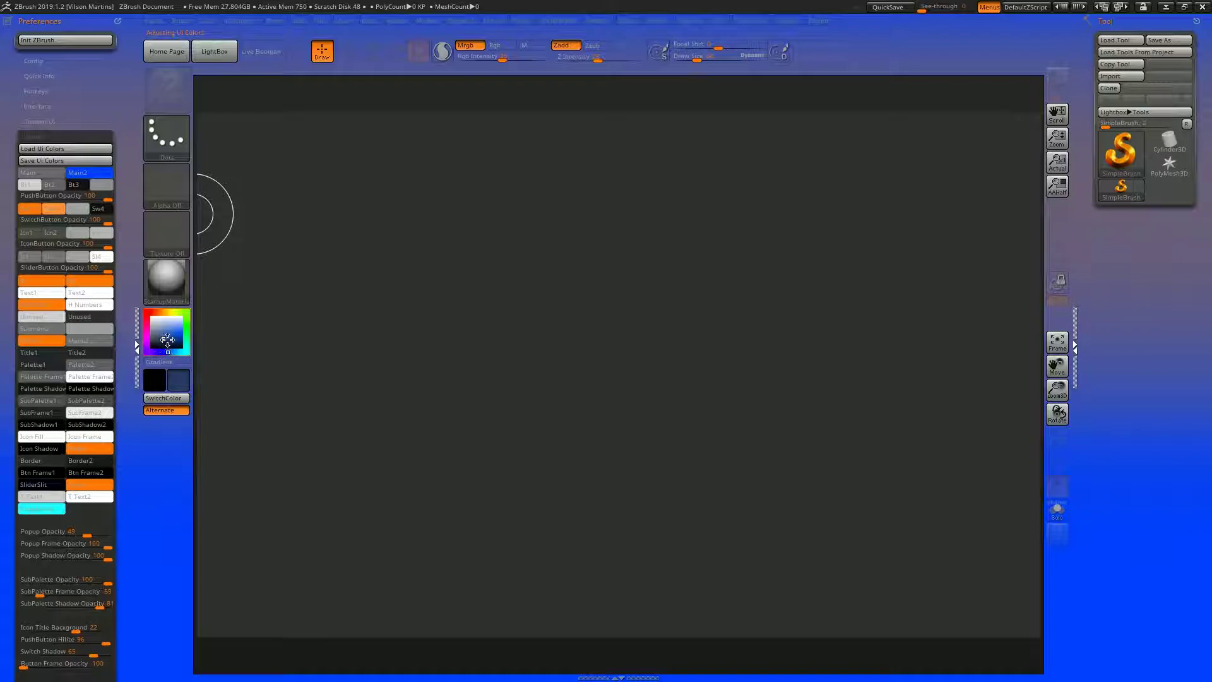
pyautogui.moveTo(93, 178); pyautogui.dragTo(163, 339)
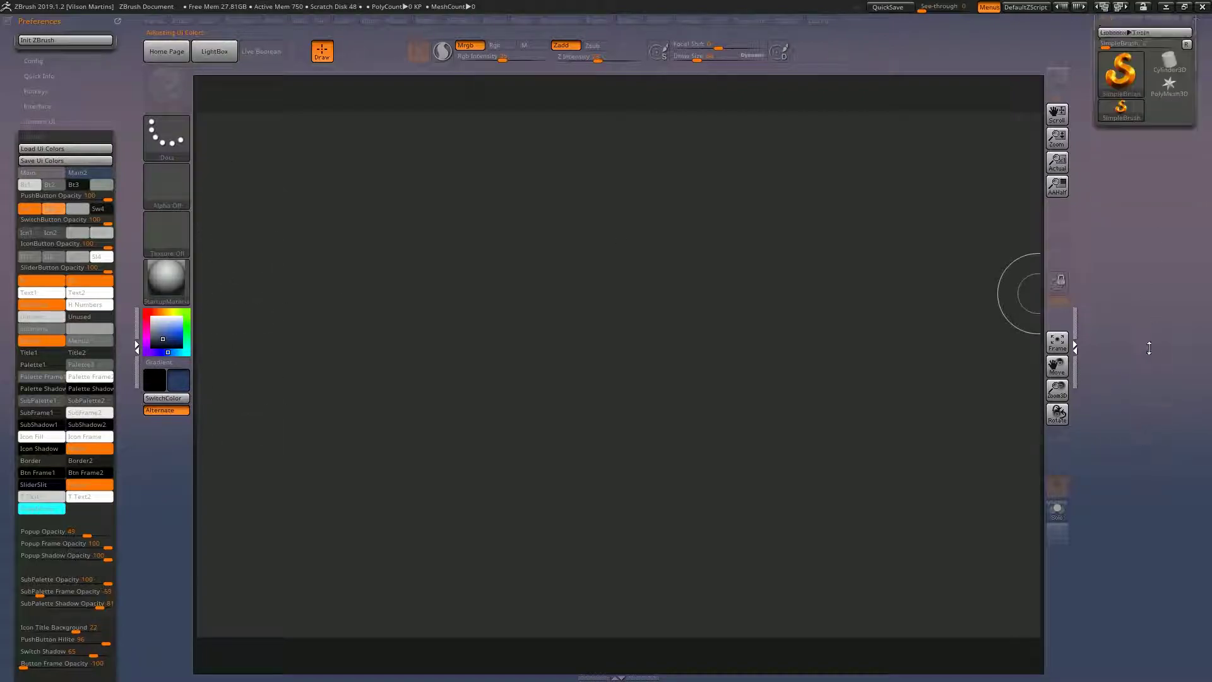
# Scroll down to the Tray Shading Curve and reset it to a straight line.
pyautogui.scroll(-3, 124, 373)
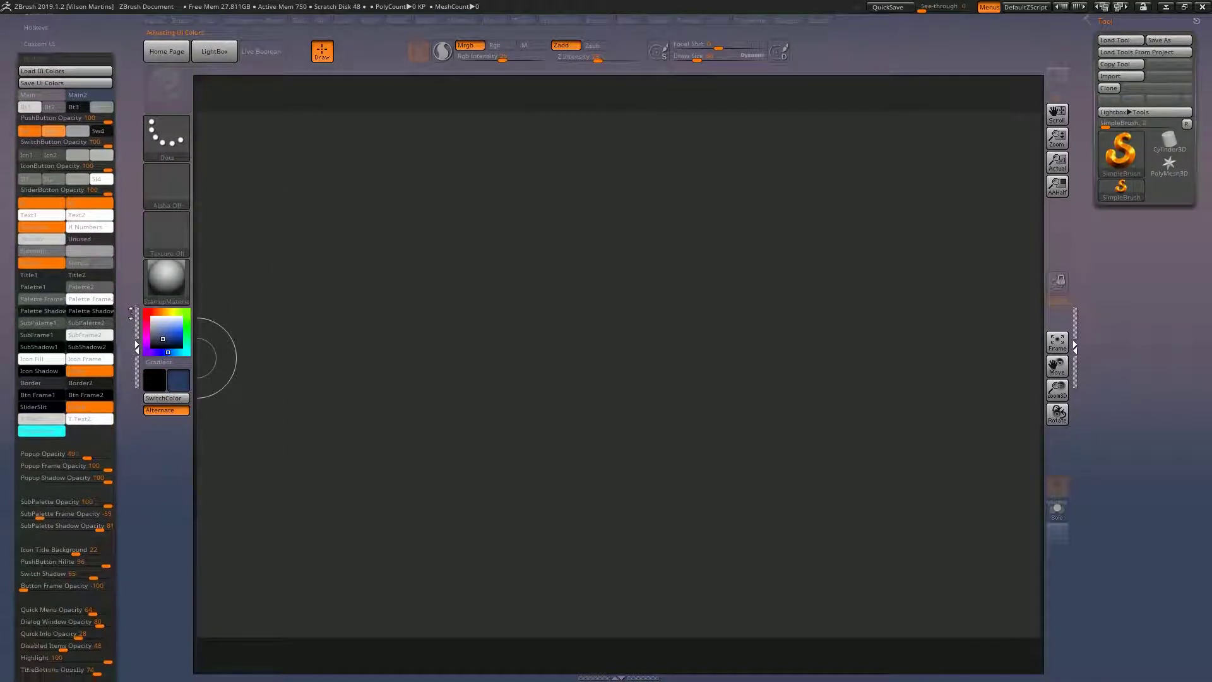
pyautogui.scroll(-4, 124, 385)
pyautogui.scroll(-2, 118, 393)
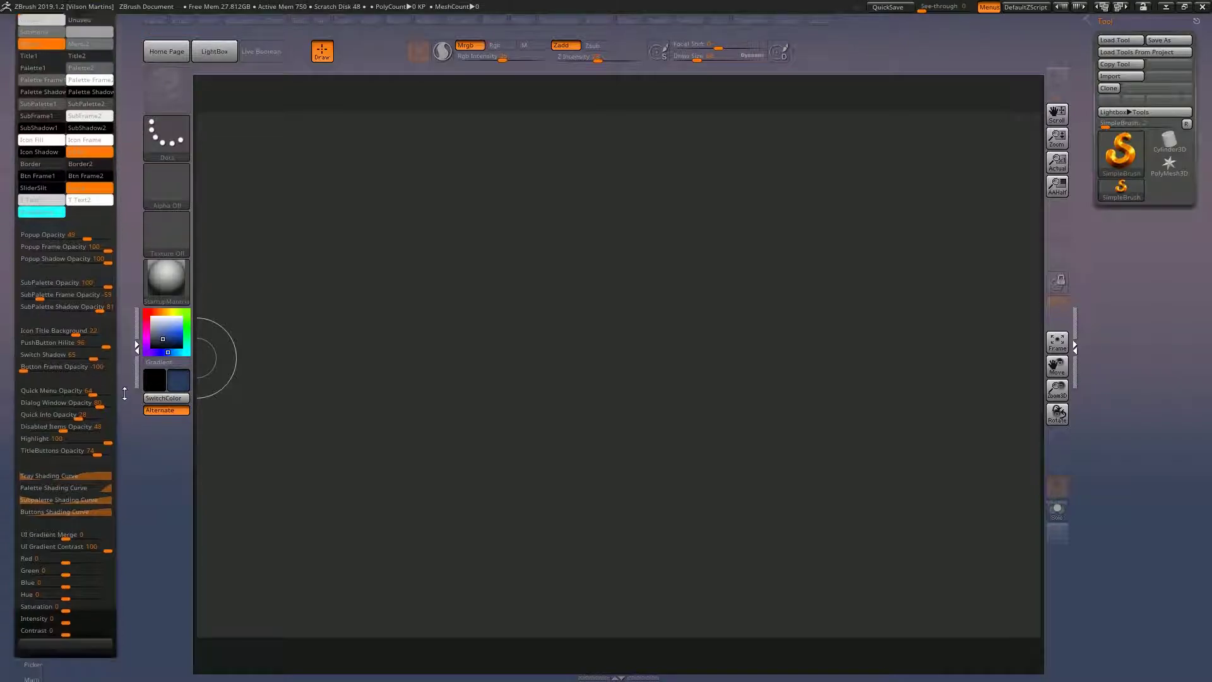
pyautogui.scroll(-2, 118, 392)
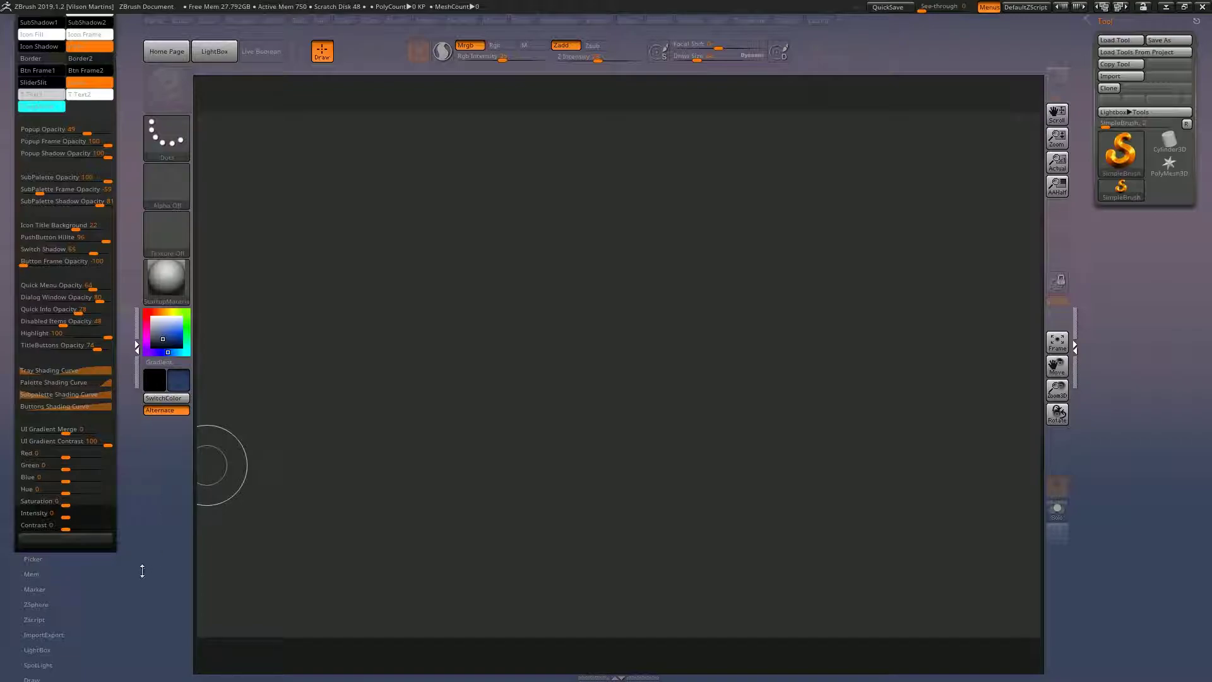
pyautogui.click(48, 371)
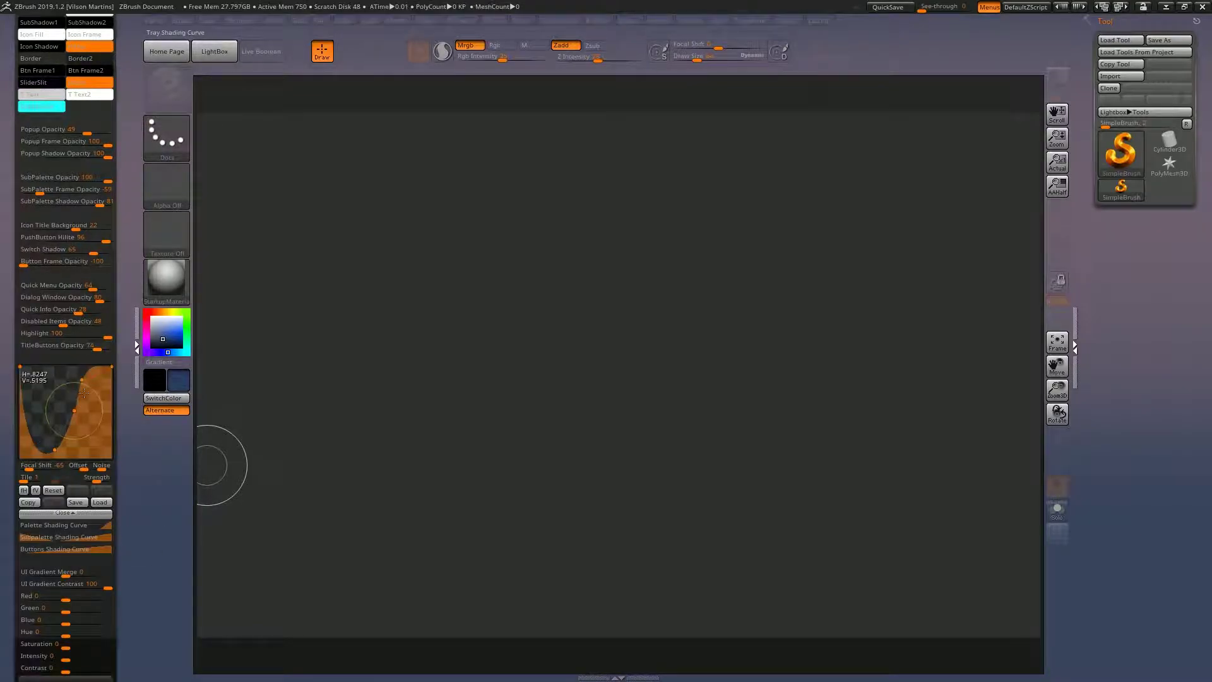
pyautogui.click(53, 490)
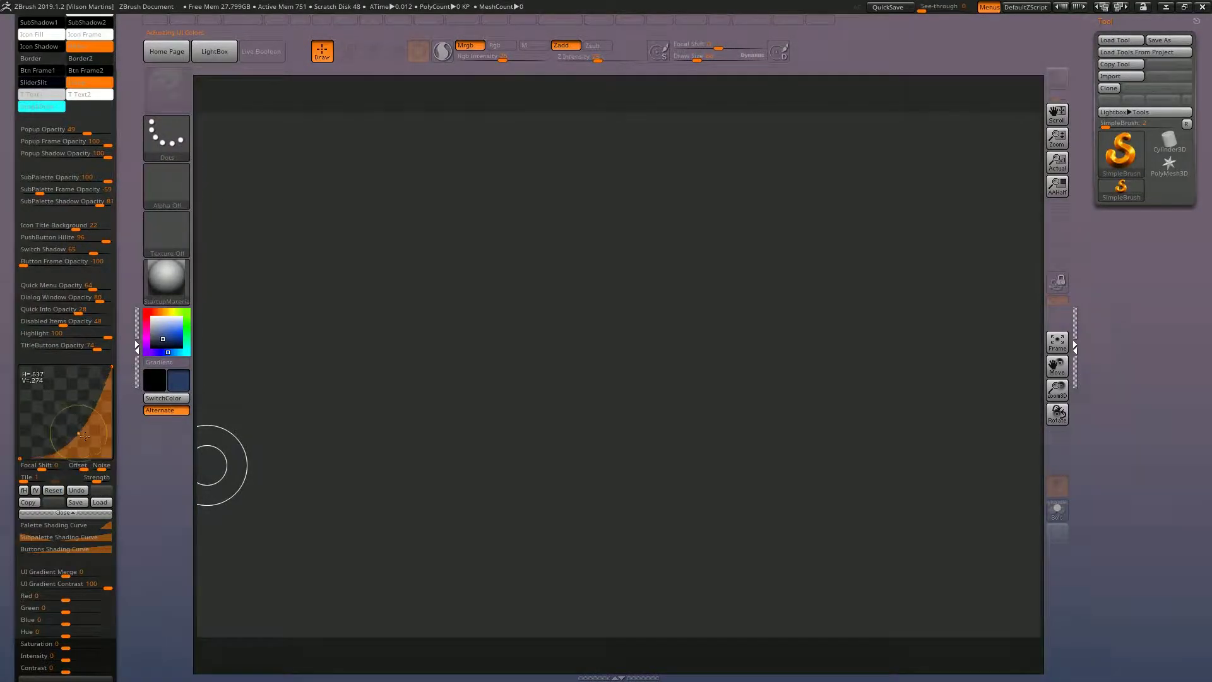
# Drag the Tray Shading Curve points so the curve bulges upward.
pyautogui.moveTo(60, 418)
pyautogui.mouseDown()
pyautogui.moveTo(25, 383)
pyautogui.moveTo(72, 433)
pyautogui.moveTo(73, 395)
pyautogui.mouseUp()
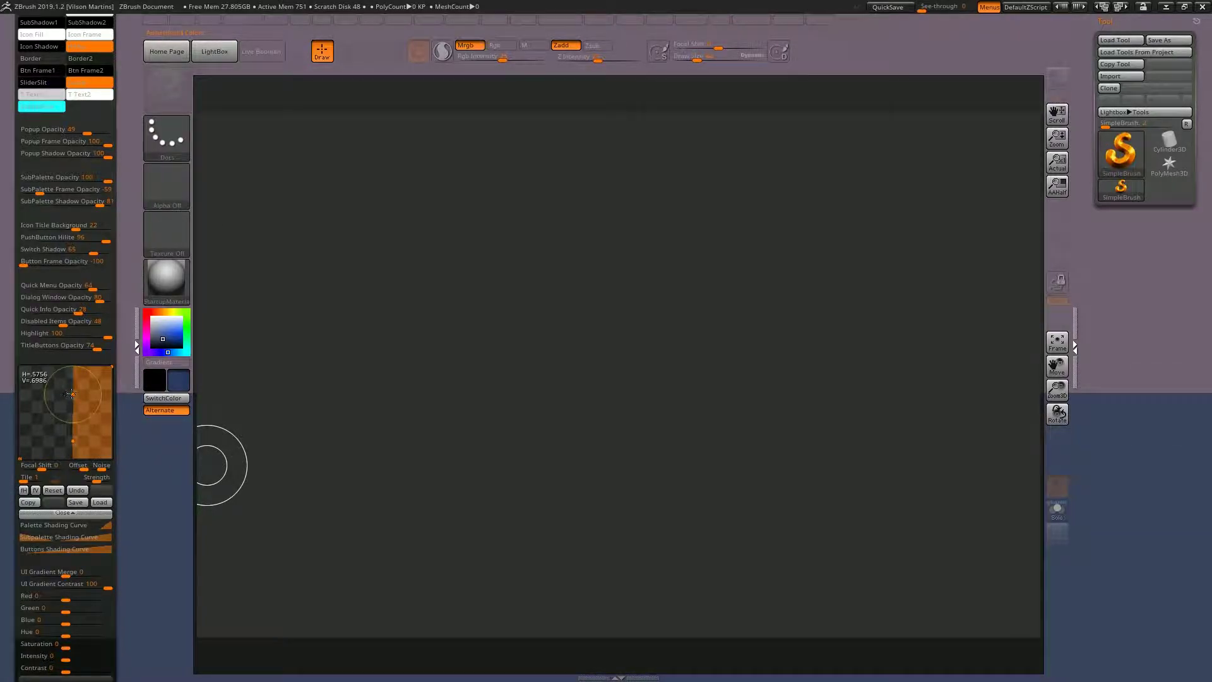
pyautogui.moveTo(73, 395); pyautogui.dragTo(116, 392)
pyautogui.moveTo(81, 465)
pyautogui.mouseDown()
pyautogui.moveTo(93, 472)
pyautogui.moveTo(39, 471)
pyautogui.moveTo(72, 393)
pyautogui.mouseUp()
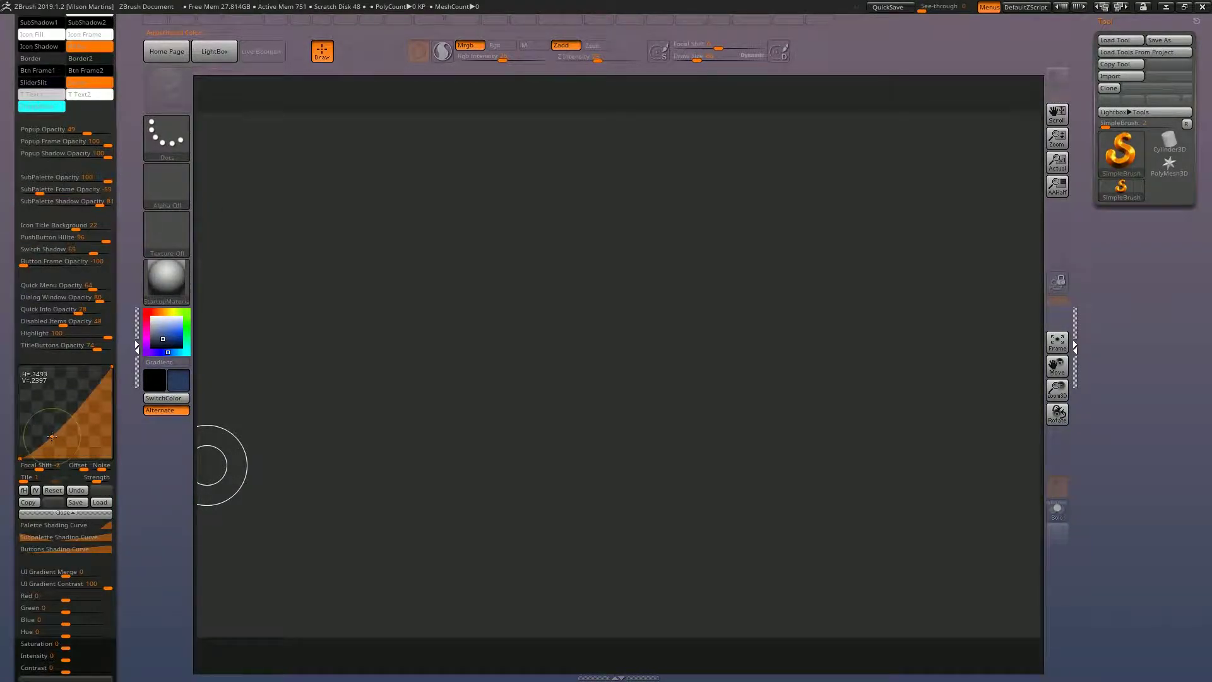
pyautogui.moveTo(52, 436); pyautogui.dragTo(37, 414)
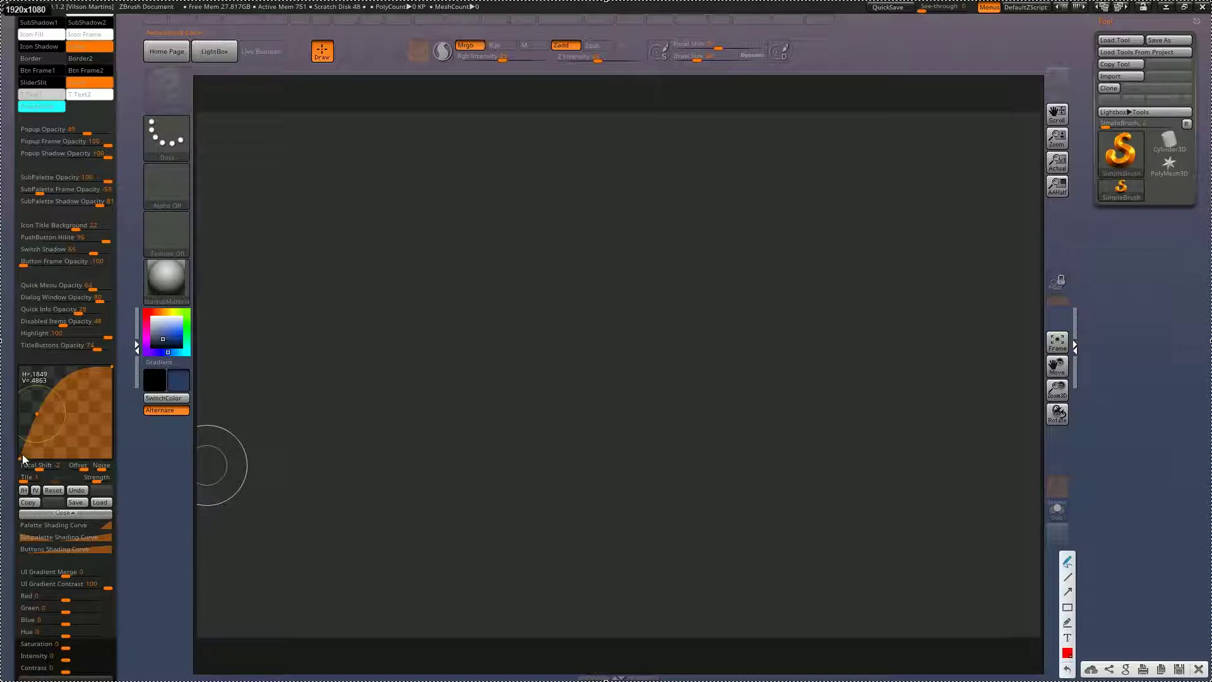
pyautogui.moveTo(23, 459); pyautogui.dragTo(39, 416)
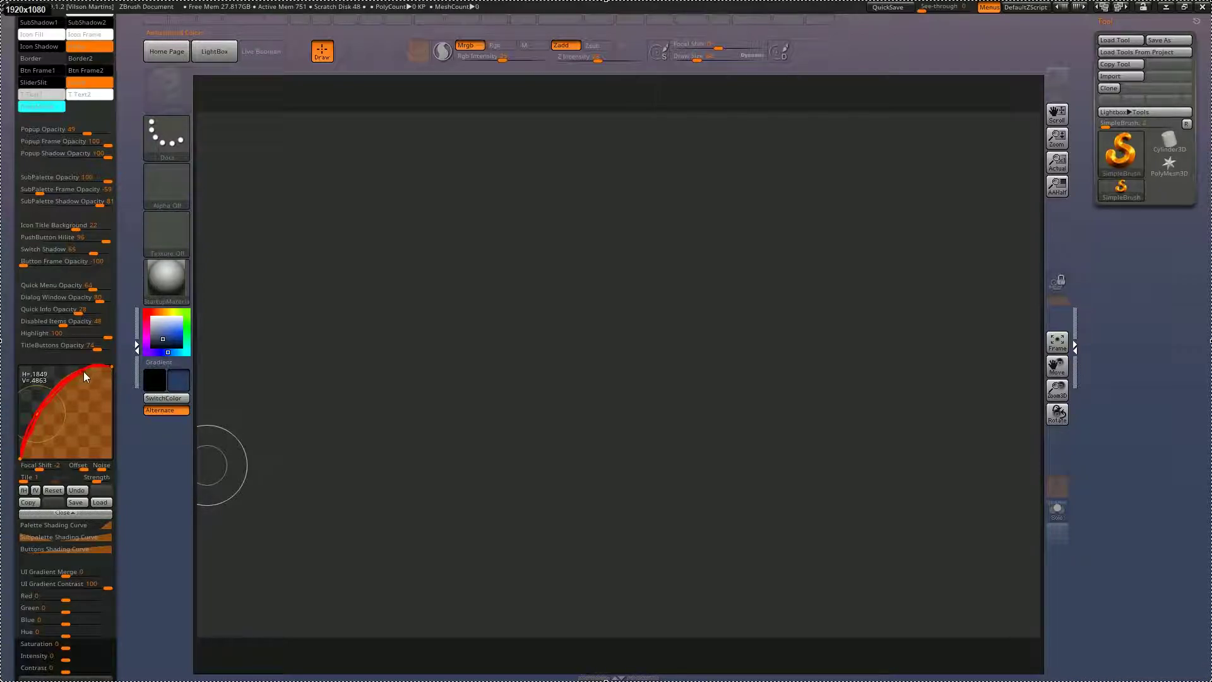
pyautogui.moveTo(40, 414); pyautogui.dragTo(42, 410)
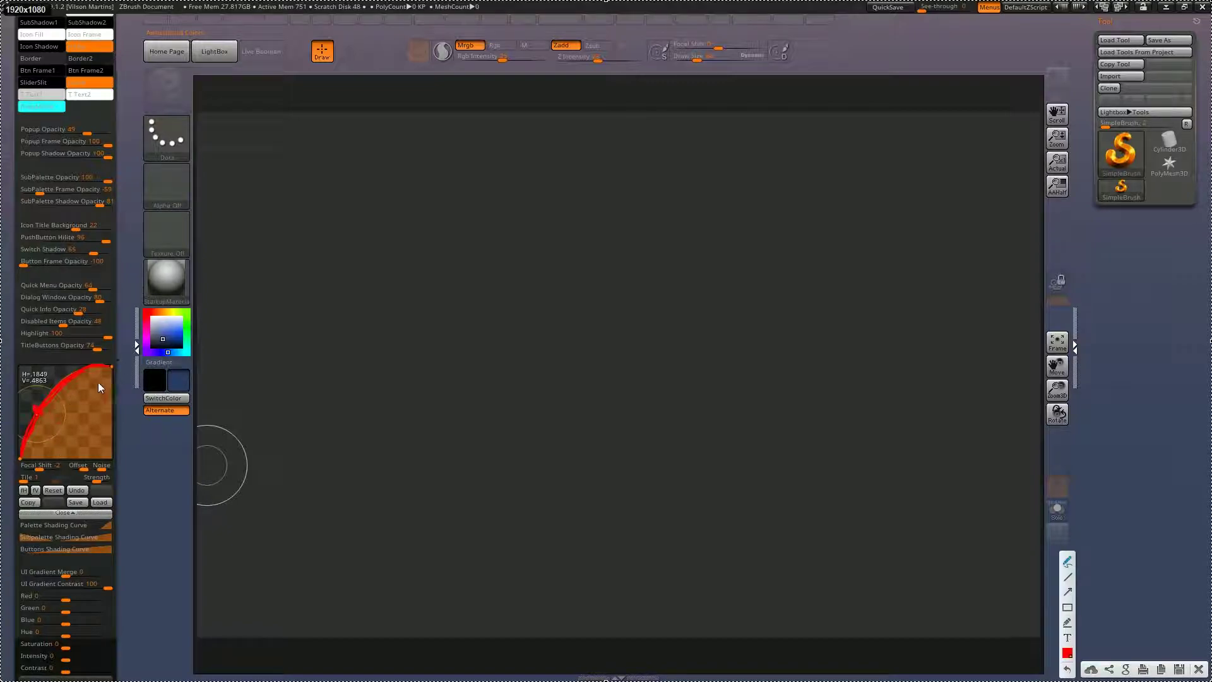
pyautogui.moveTo(110, 372); pyautogui.dragTo(52, 418)
pyautogui.press('Escape')
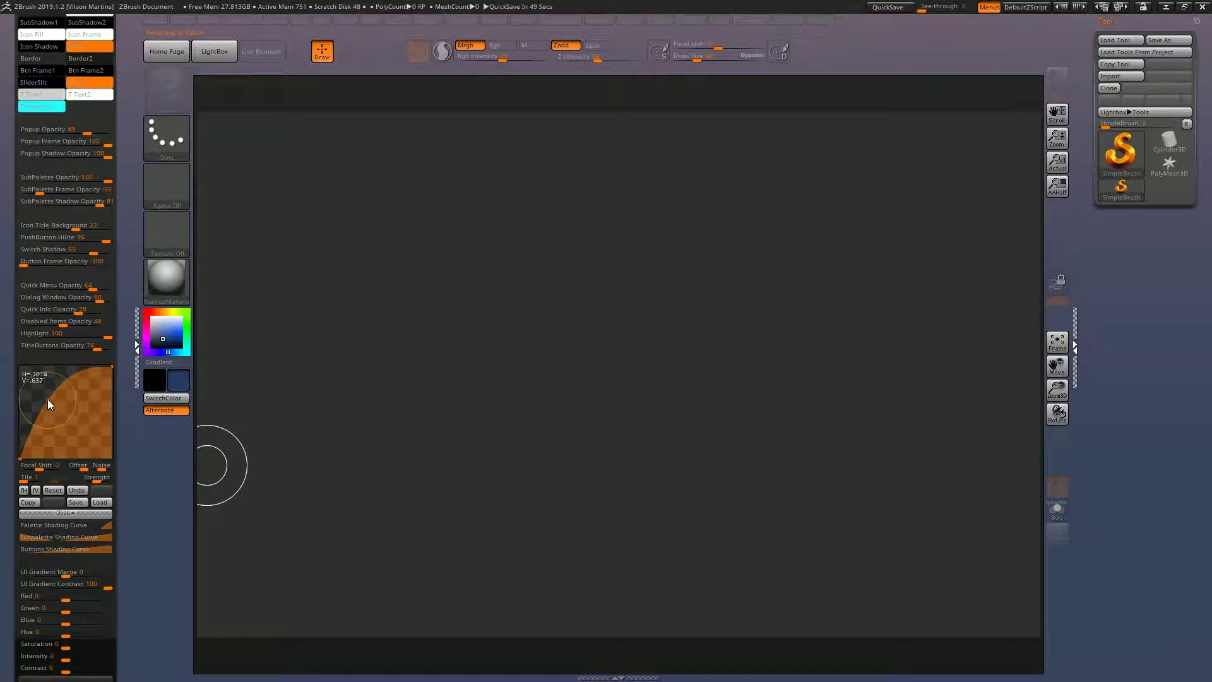
# Remove the added peaks, dips and bulges to straighten the Tray Shading Curve.
pyautogui.moveTo(48, 400)
pyautogui.mouseDown()
pyautogui.moveTo(34, 341)
pyautogui.moveTo(40, 391)
pyautogui.mouseUp()
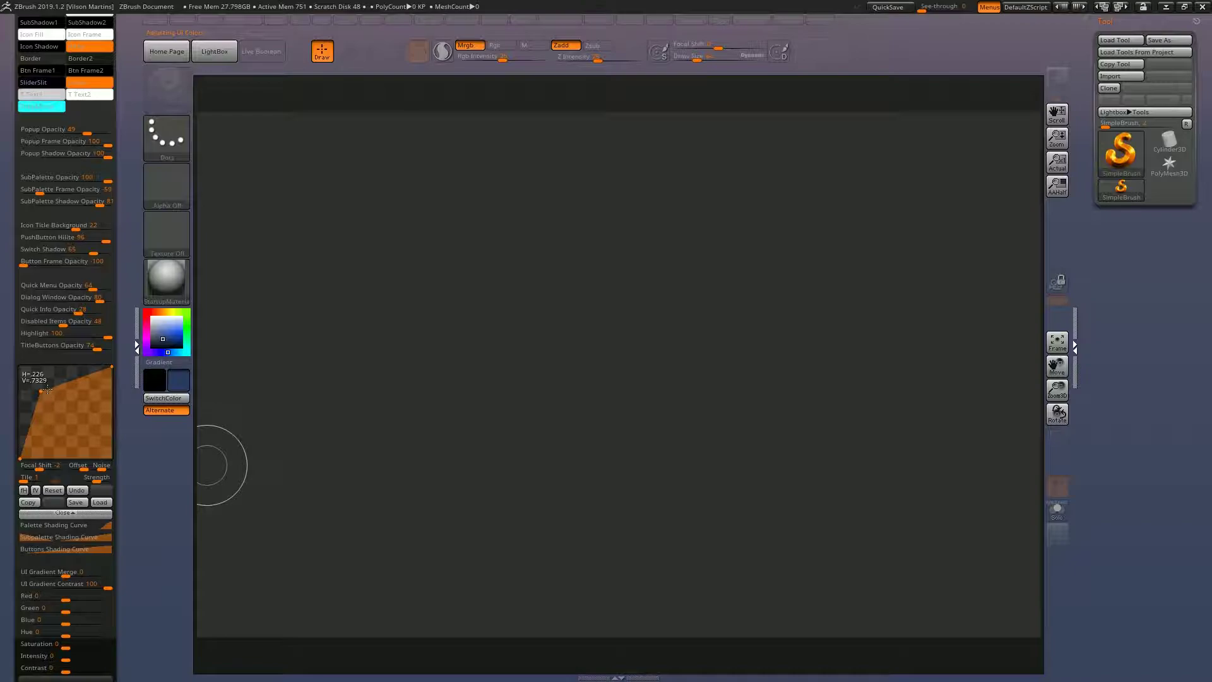
pyautogui.moveTo(79, 377); pyautogui.dragTo(79, 420)
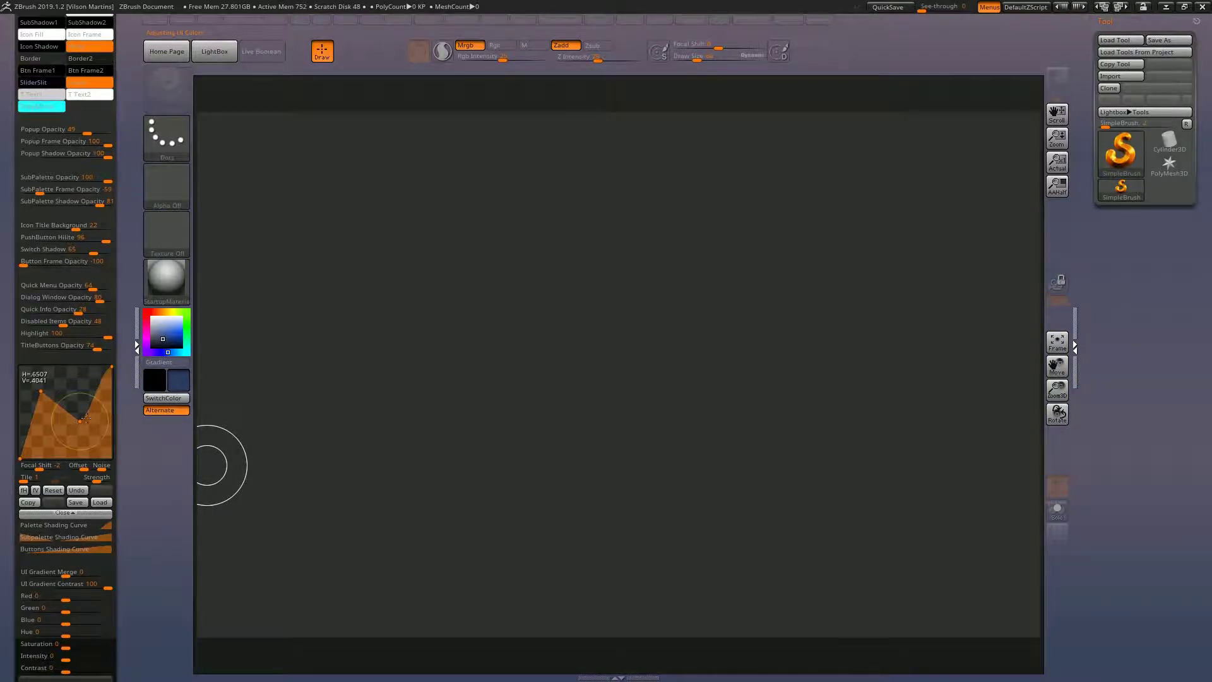
pyautogui.moveTo(81, 420); pyautogui.dragTo(66, 410)
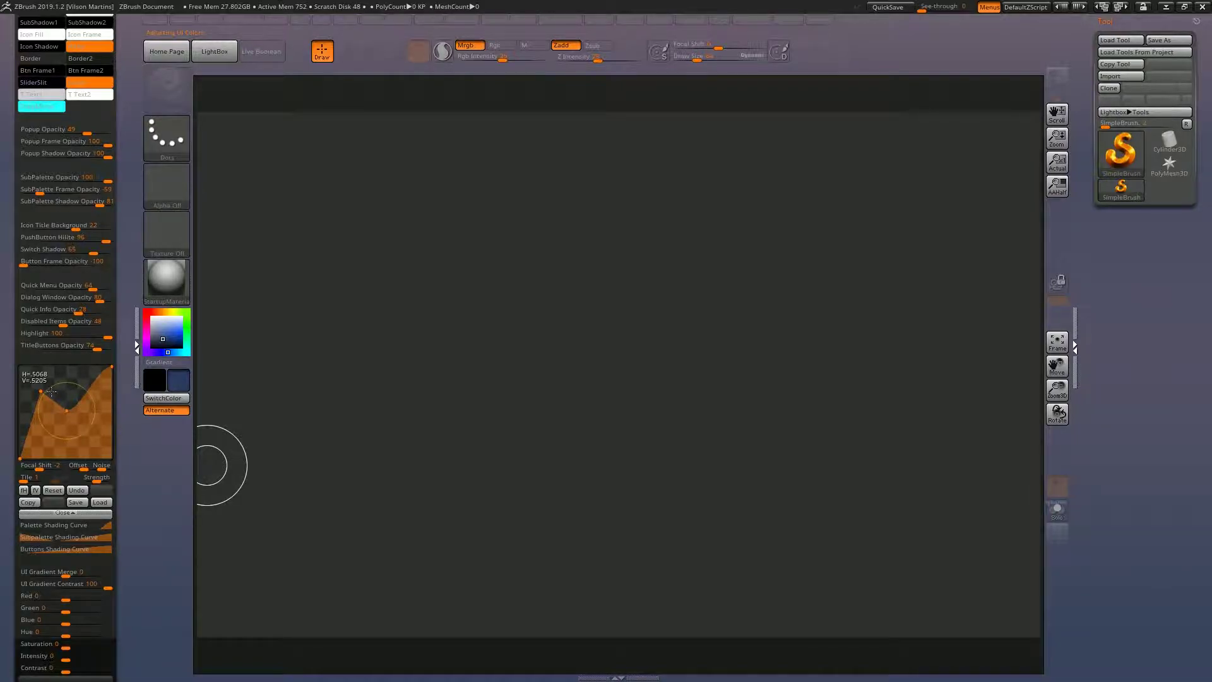
pyautogui.click(41, 393)
pyautogui.moveTo(42, 393); pyautogui.dragTo(80, 279)
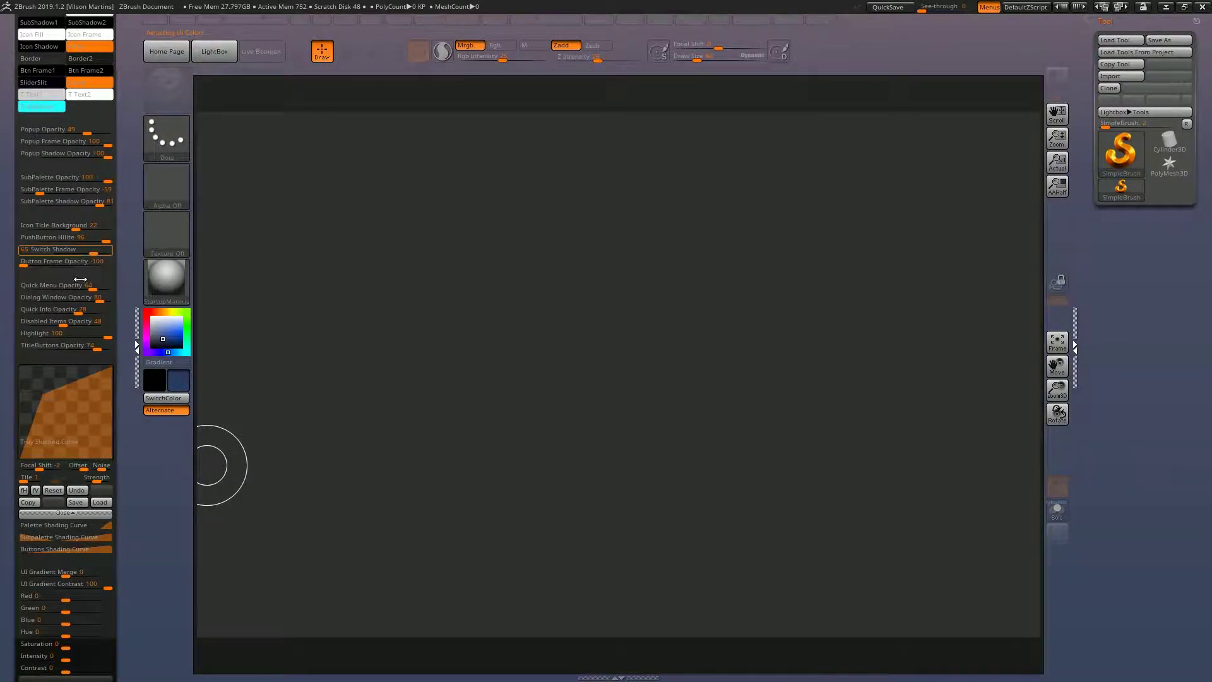
pyautogui.moveTo(66, 412)
pyautogui.moveTo(41, 394); pyautogui.dragTo(19, 322)
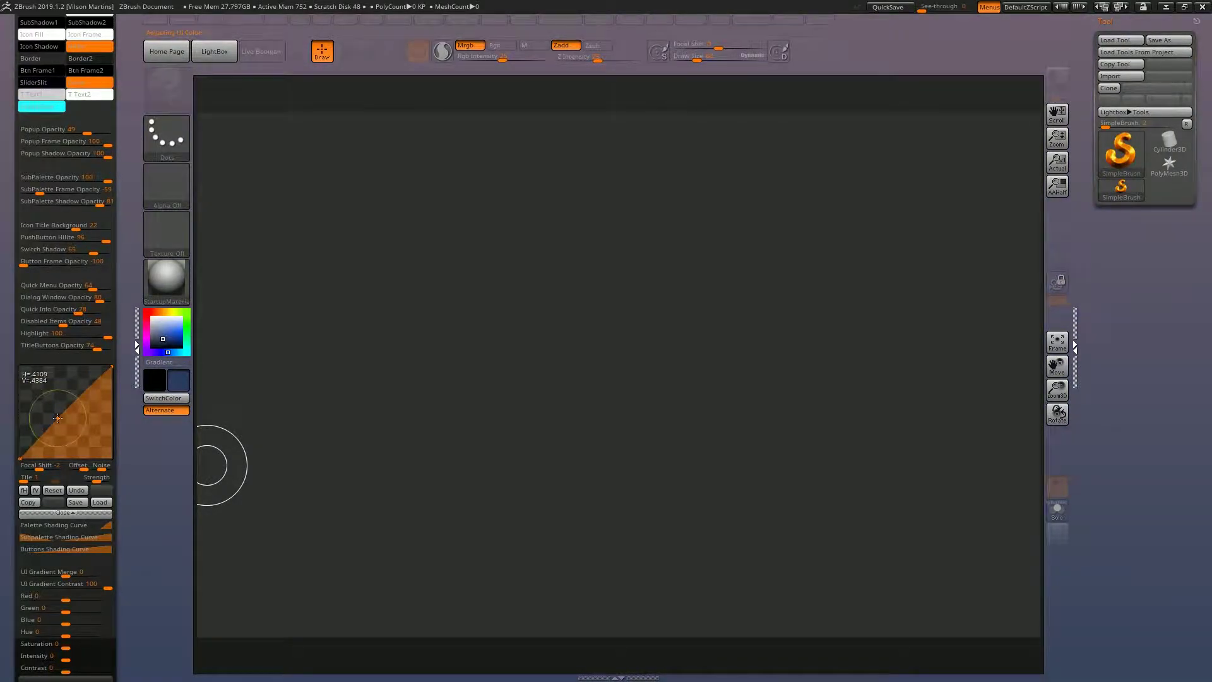
pyautogui.moveTo(57, 397); pyautogui.dragTo(31, 332)
# Fine-tune the curve into a near-straight diagonal rising steeply at the end, then collapse its editor.
pyautogui.moveTo(57, 397); pyautogui.dragTo(50, 386)
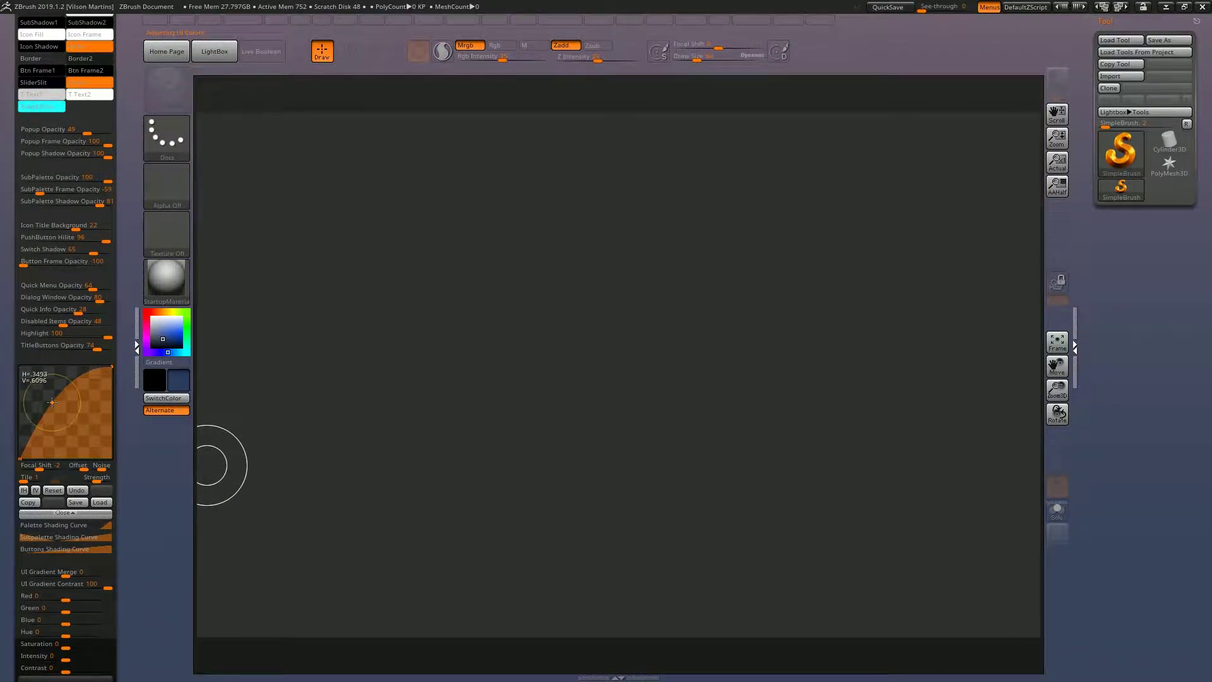
pyautogui.moveTo(45, 399); pyautogui.dragTo(83, 425)
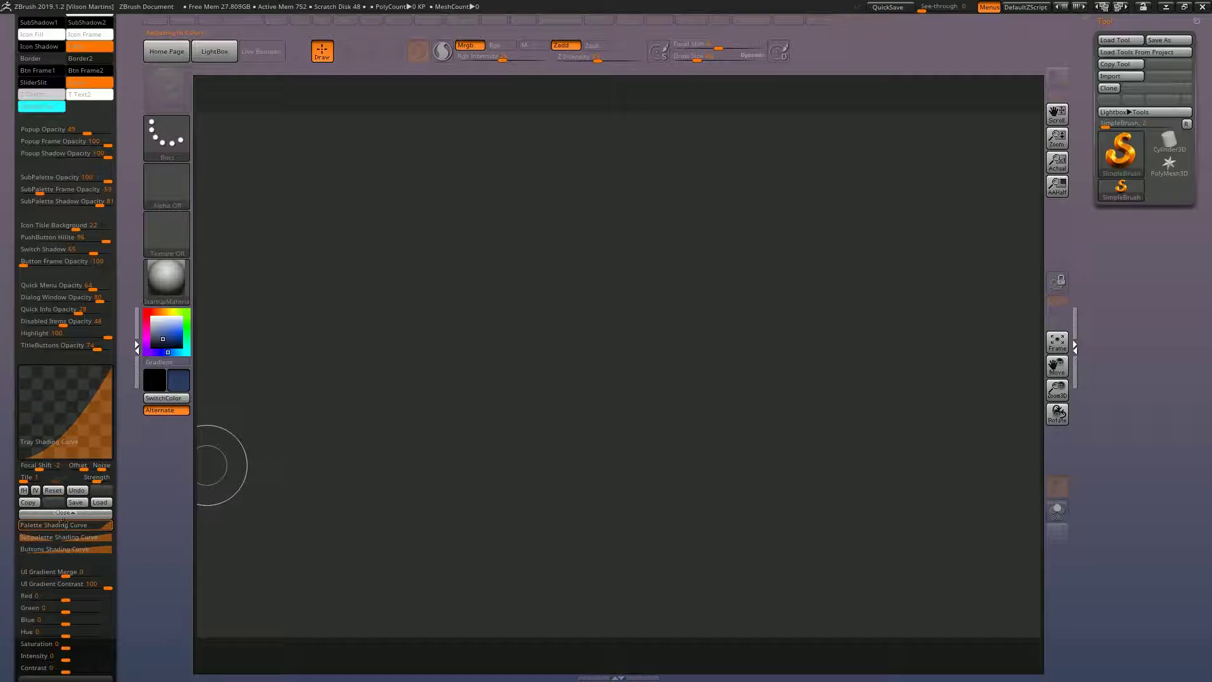
pyautogui.click(74, 492)
pyautogui.moveTo(81, 428); pyautogui.dragTo(88, 445)
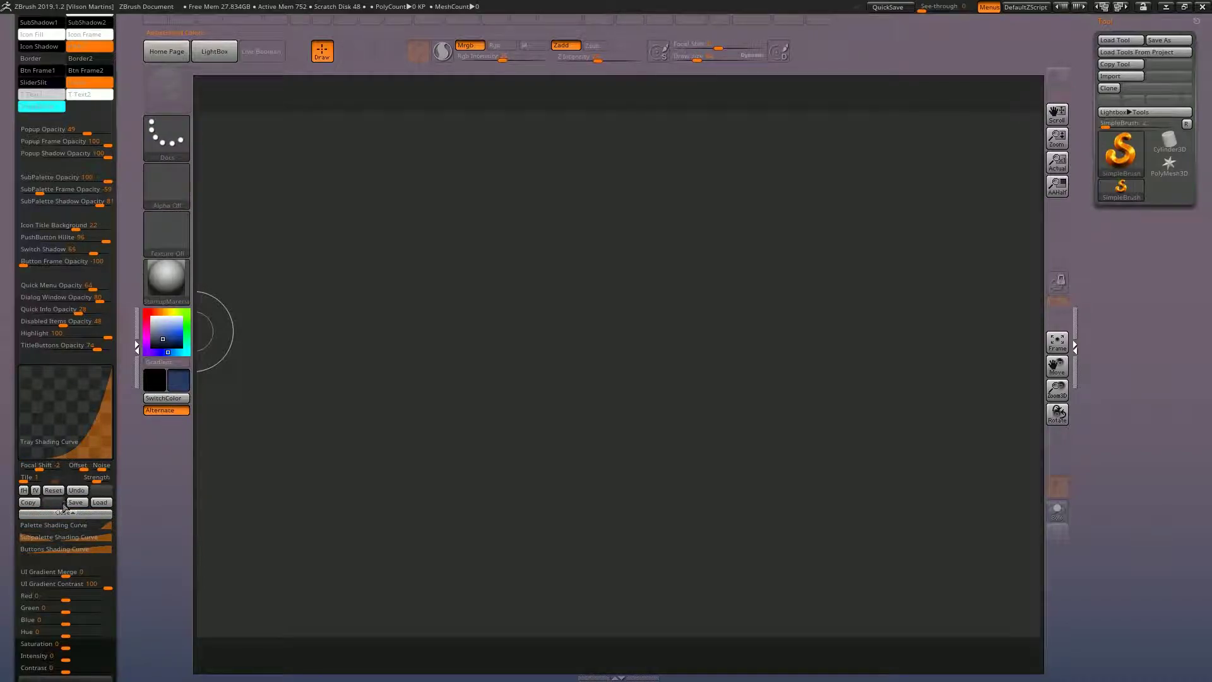
pyautogui.click(107, 513)
# Try green and then pink for the Bt1 push-button swatch.
pyautogui.scroll(5, 135, 312)
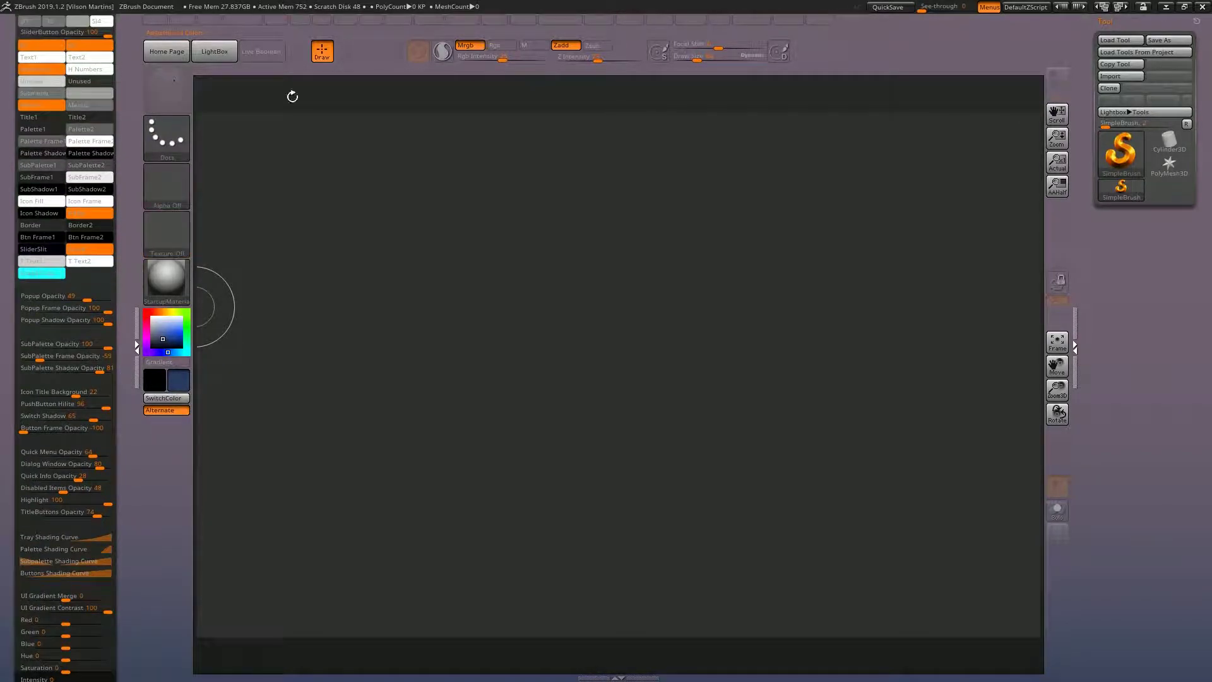
pyautogui.scroll(5, 126, 171)
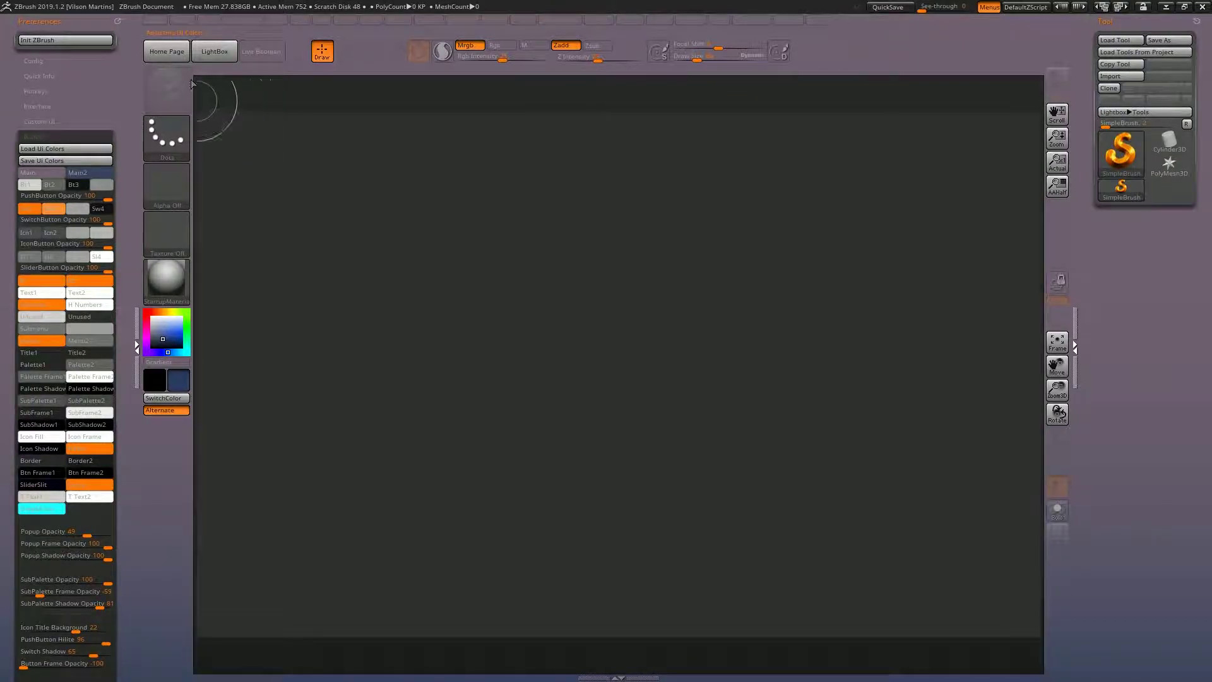
pyautogui.click(36, 185)
pyautogui.moveTo(35, 183); pyautogui.dragTo(186, 321)
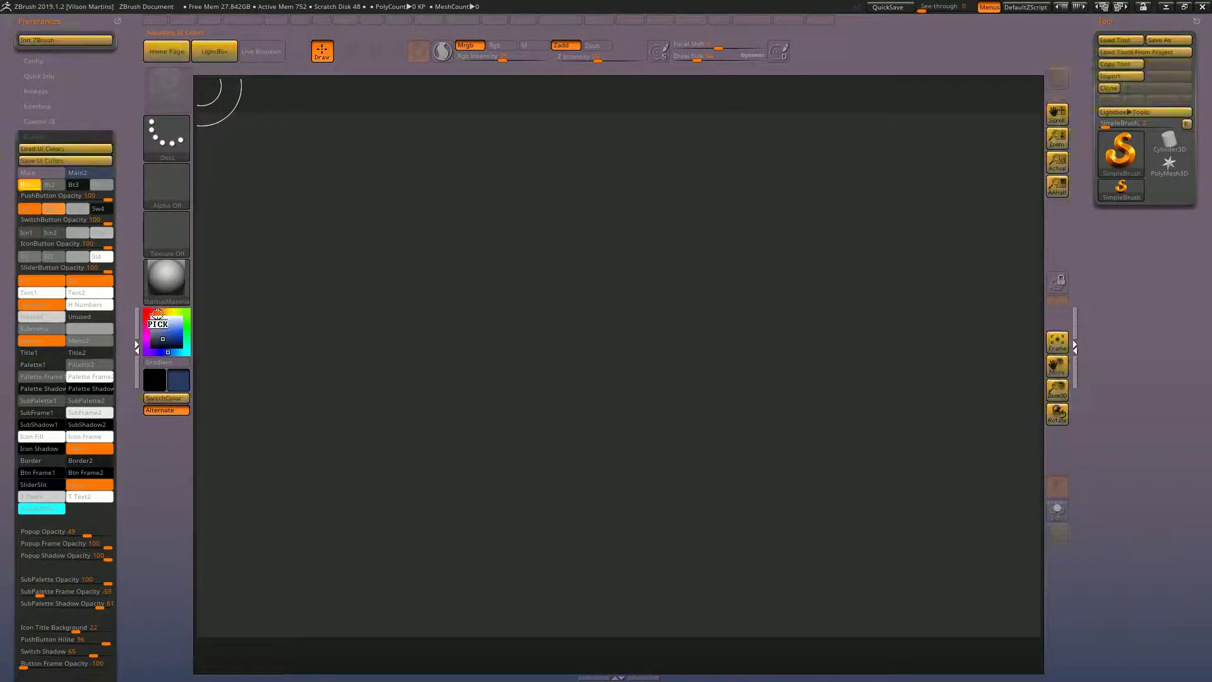
pyautogui.moveTo(187, 320)
pyautogui.mouseDown()
pyautogui.moveTo(148, 329)
pyautogui.moveTo(187, 328)
pyautogui.mouseUp()
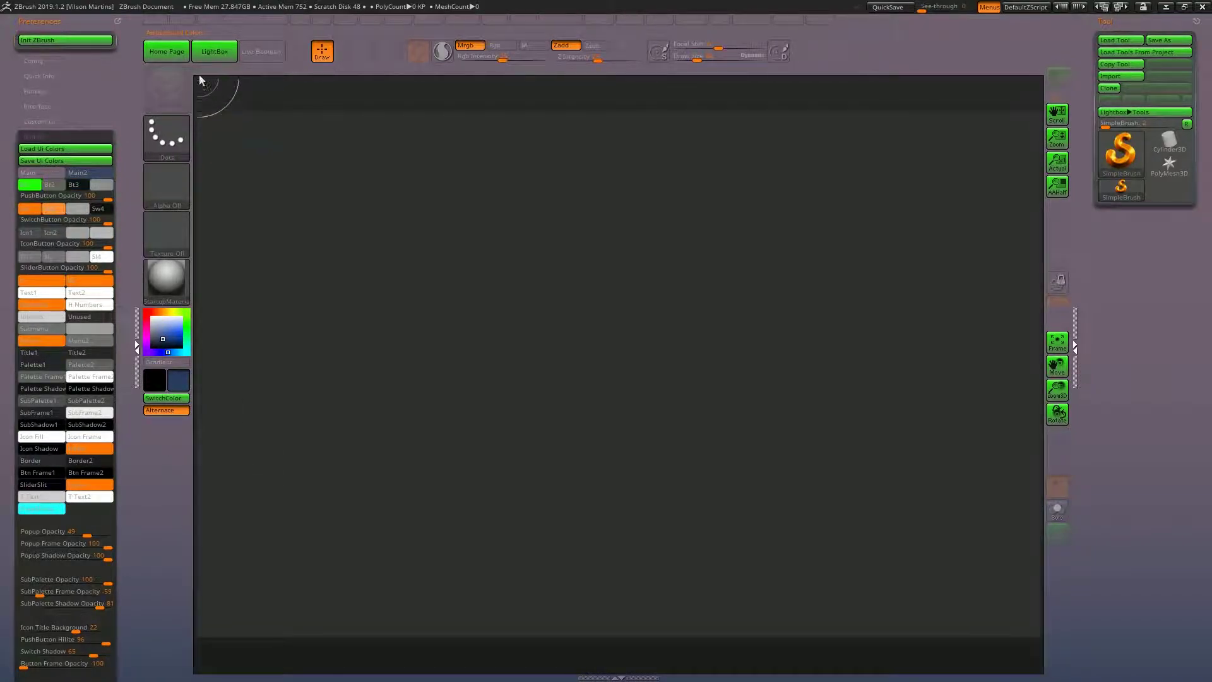
# Try orange for Bt2, turn the push buttons purple, and begin picking a Bt3 colour.
pyautogui.moveTo(50, 185); pyautogui.dragTo(167, 324)
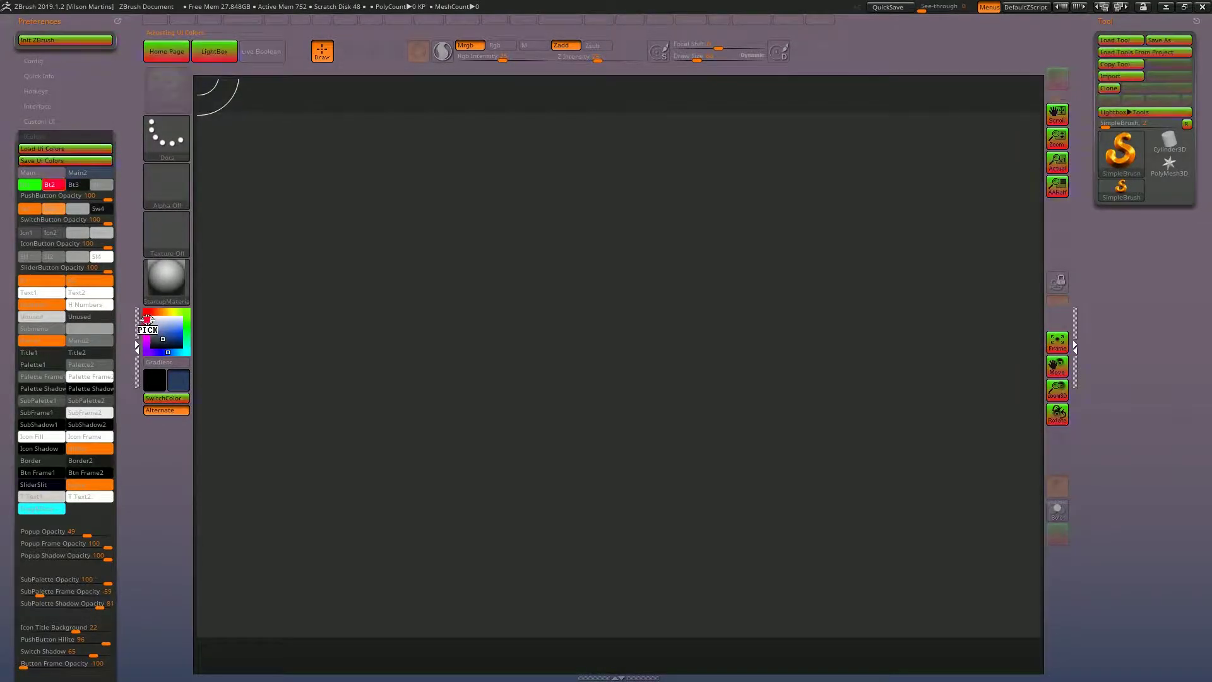
pyautogui.moveTo(168, 323); pyautogui.dragTo(171, 311)
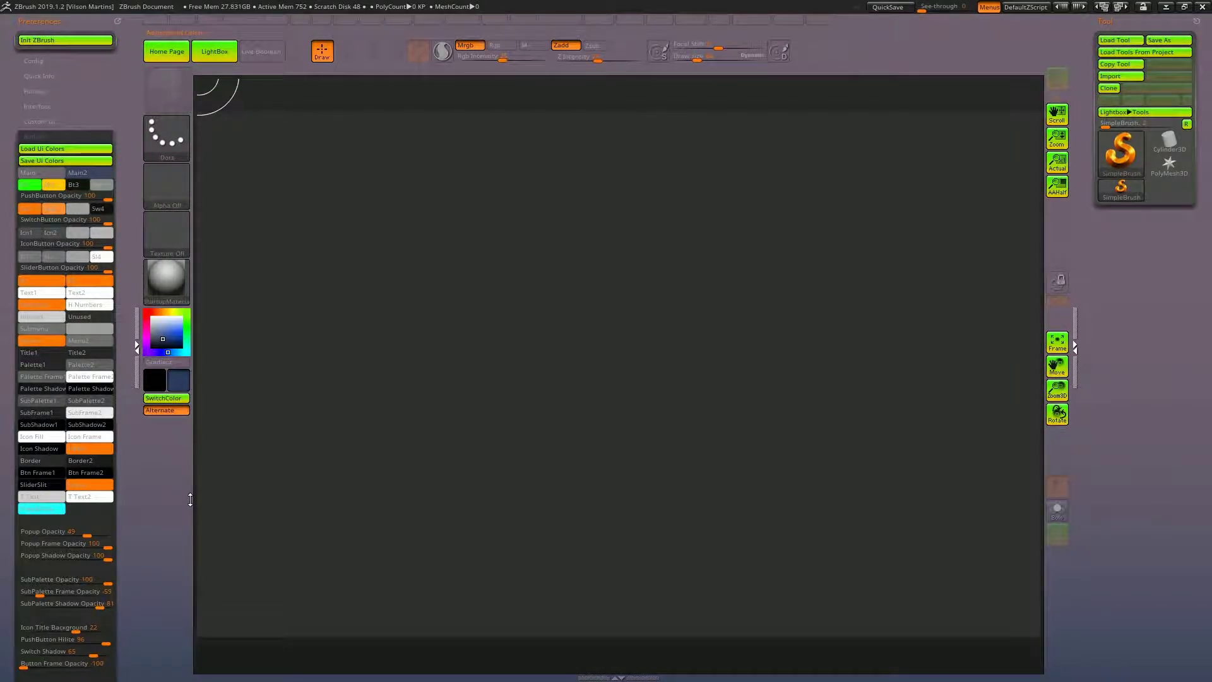
pyautogui.moveTo(26, 188)
pyautogui.mouseDown()
pyautogui.moveTo(169, 332)
pyautogui.moveTo(147, 352)
pyautogui.mouseUp()
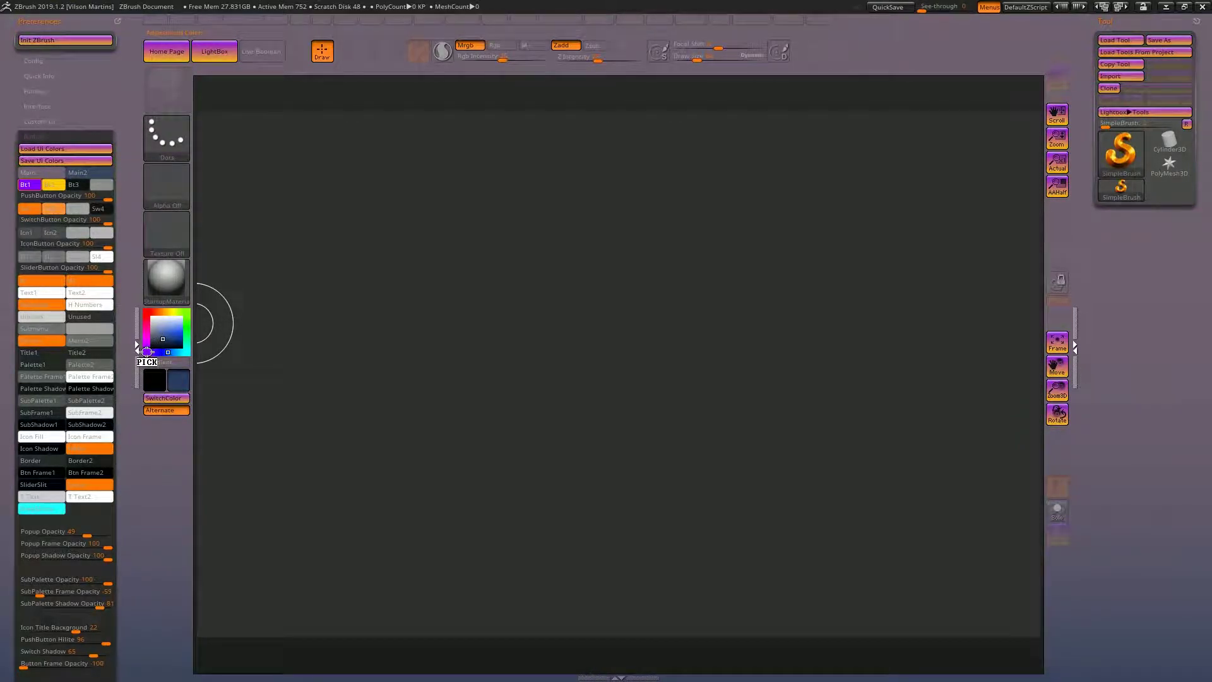
pyautogui.moveTo(53, 184); pyautogui.dragTo(163, 339)
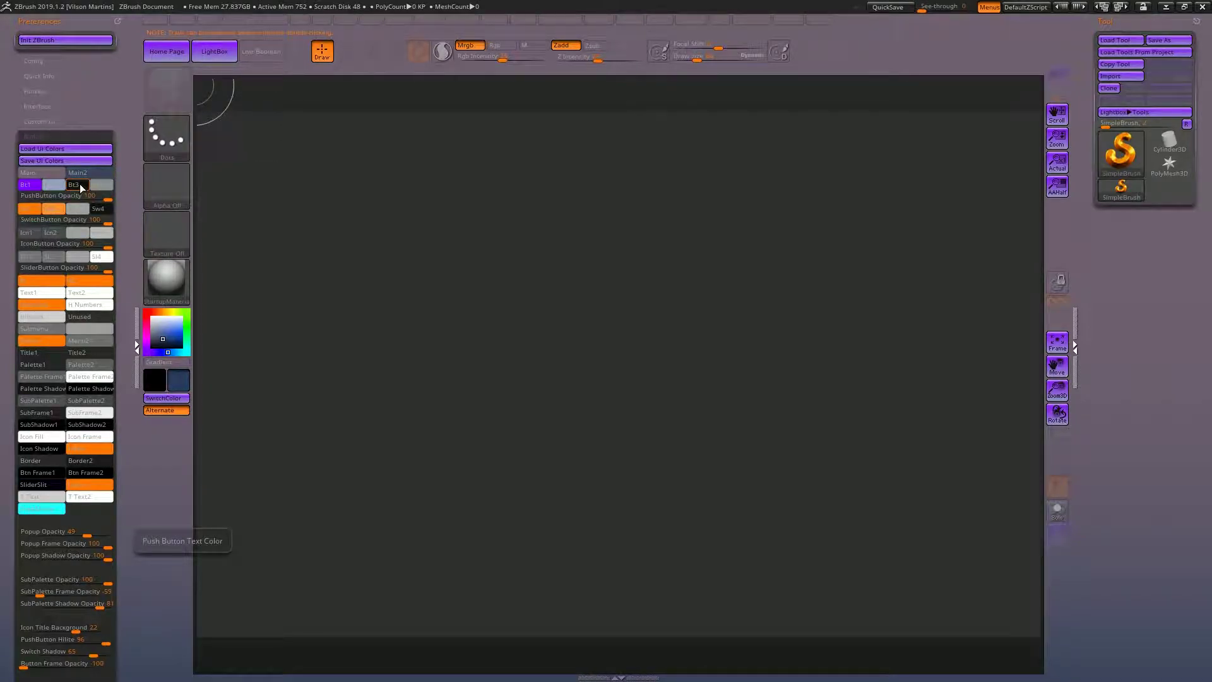
pyautogui.moveTo(81, 188)
pyautogui.mouseDown()
pyautogui.moveTo(62, 179)
pyautogui.moveTo(163, 339)
pyautogui.mouseUp()
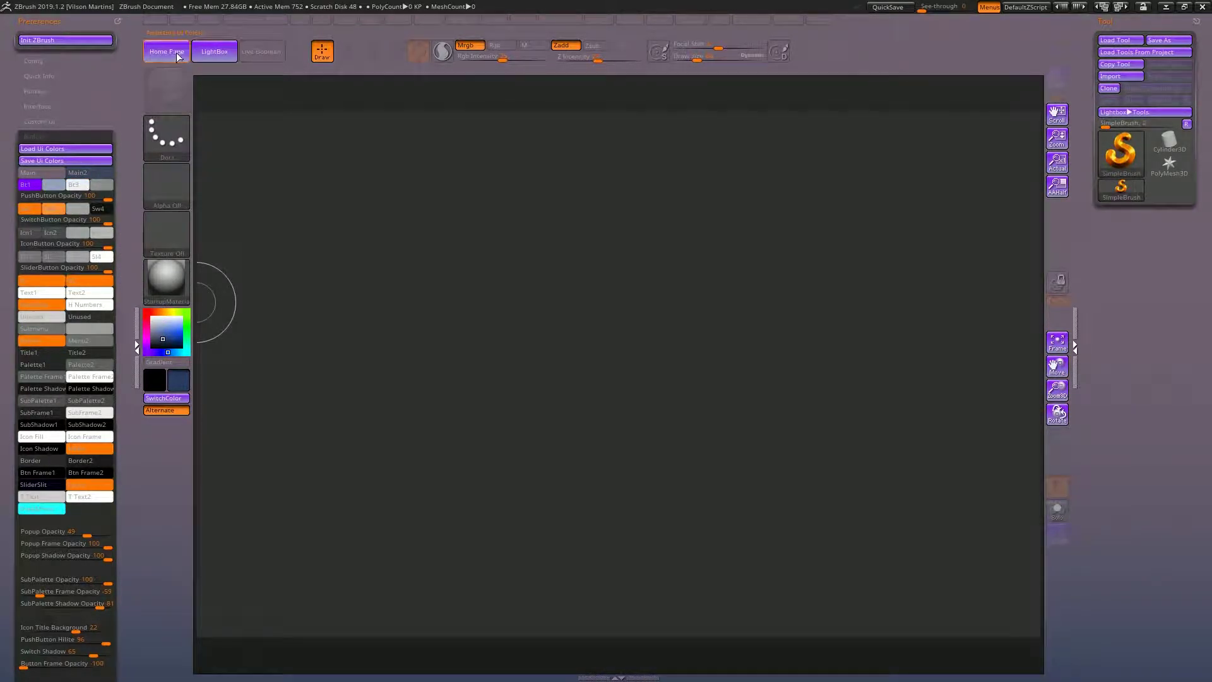
# Set the Bt4 push-button colour to yellow while previewing it in LightBox, then close LightBox.
pyautogui.click(225, 56)
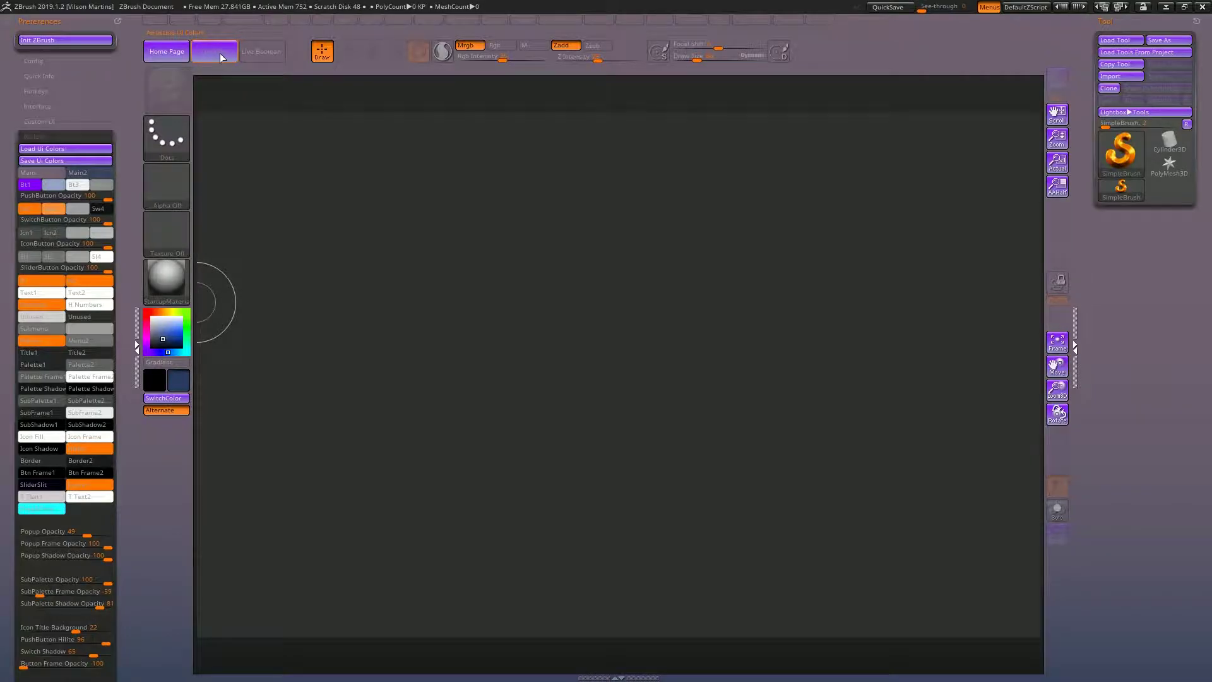
pyautogui.moveTo(104, 184); pyautogui.dragTo(109, 311)
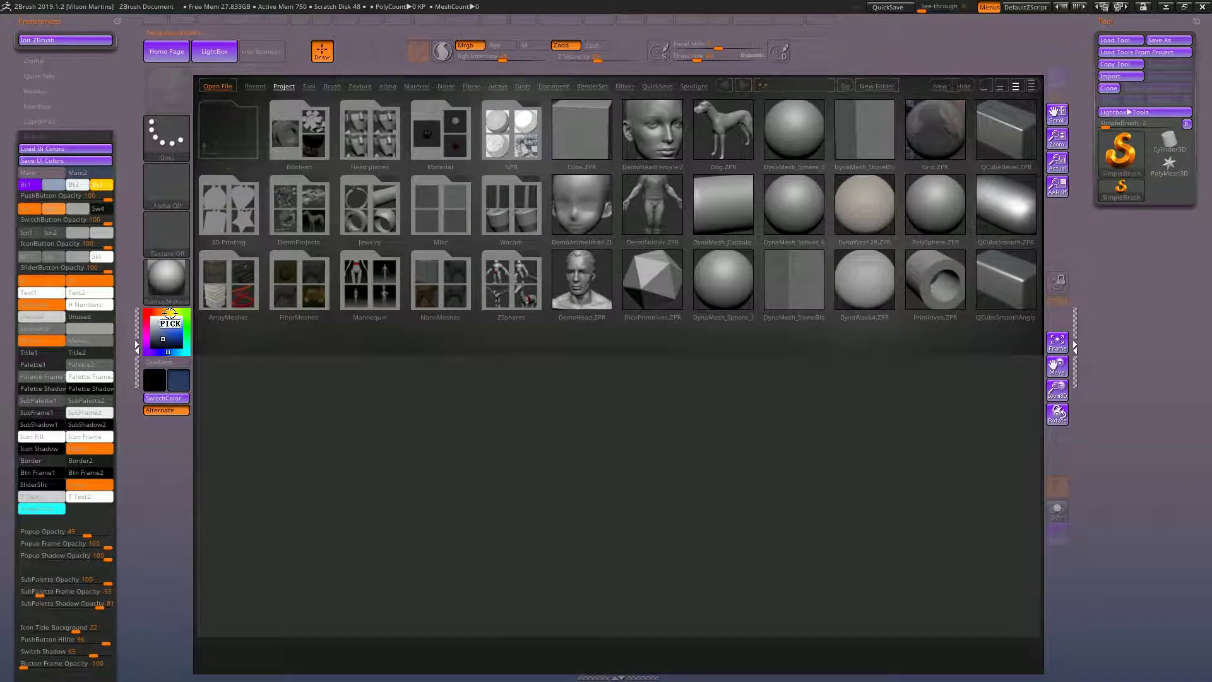
pyautogui.moveTo(109, 311); pyautogui.dragTo(159, 313)
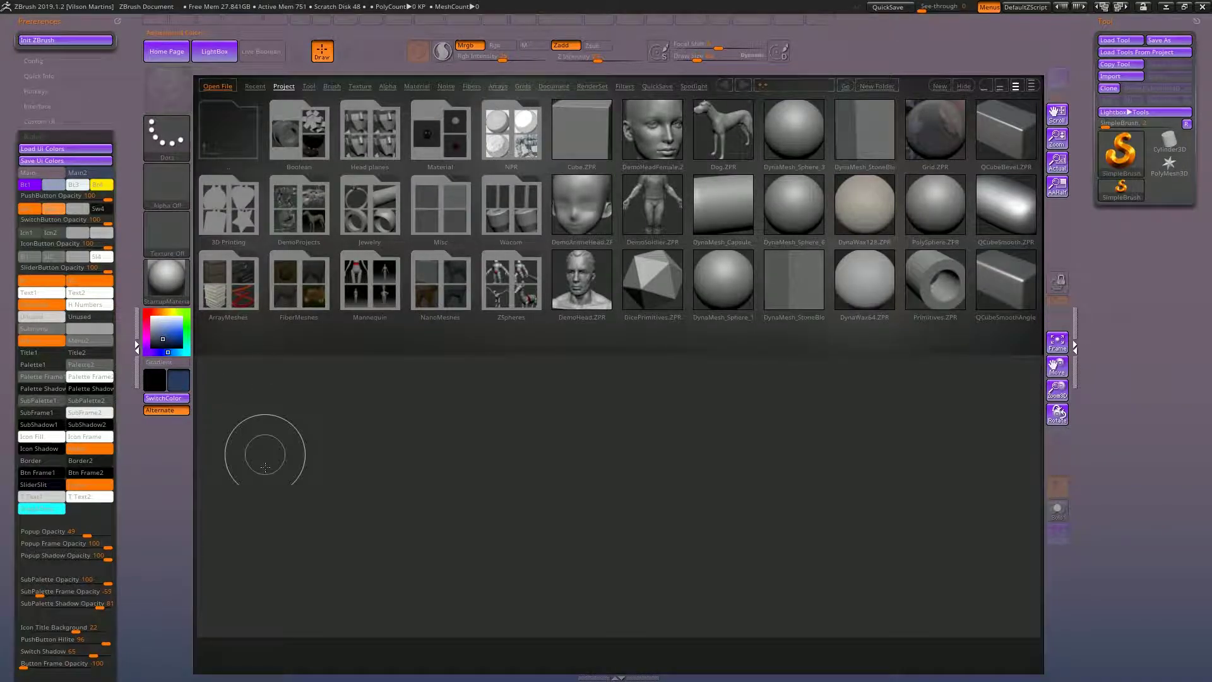
pyautogui.click(224, 56)
pyautogui.click(222, 57)
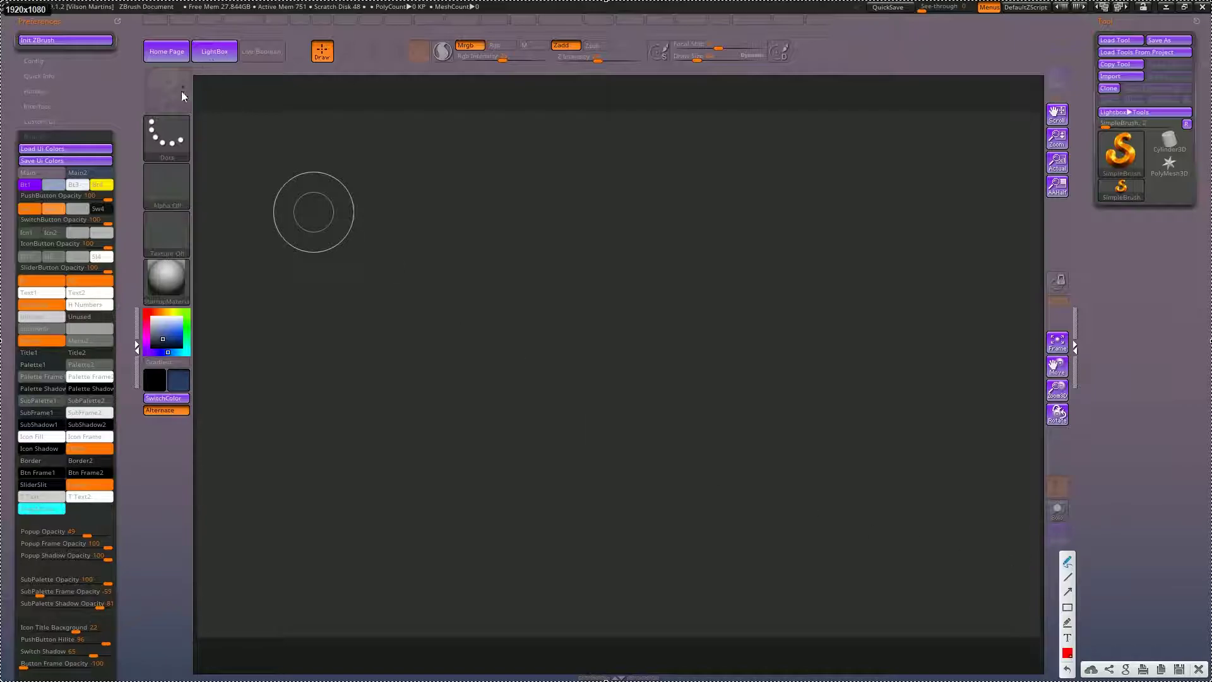
pyautogui.moveTo(179, 117); pyautogui.dragTo(177, 62)
pyautogui.moveTo(214, 164); pyautogui.dragTo(234, 156)
pyautogui.moveTo(312, 166); pyautogui.dragTo(310, 190)
pyautogui.moveTo(262, 82)
pyautogui.mouseDown()
pyautogui.moveTo(259, 135)
pyautogui.moveTo(273, 122)
pyautogui.mouseUp()
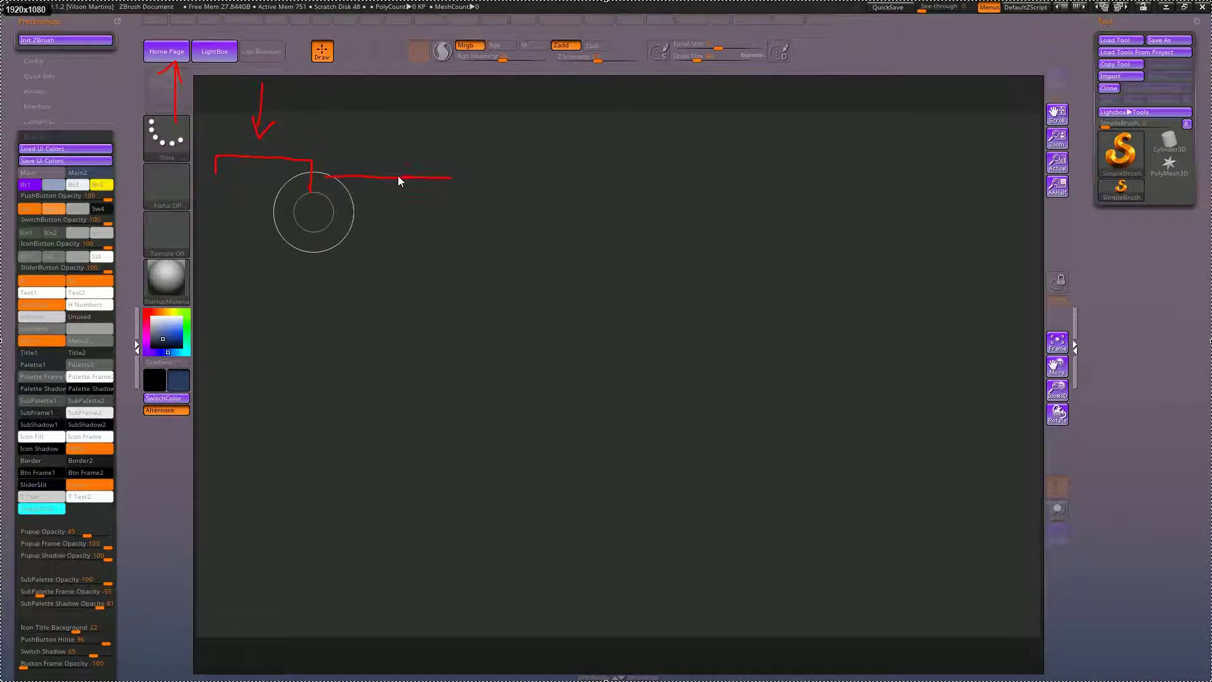
pyautogui.moveTo(449, 179); pyautogui.dragTo(448, 190)
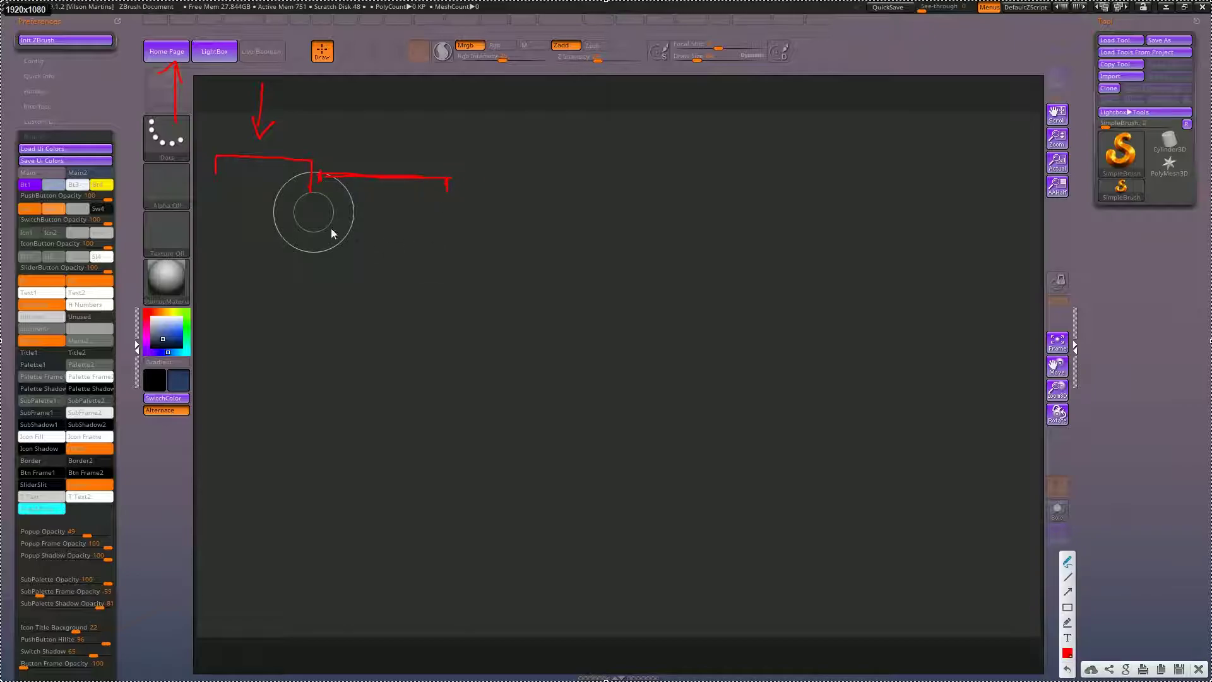
pyautogui.moveTo(363, 173); pyautogui.dragTo(391, 180)
pyautogui.moveTo(355, 137)
pyautogui.mouseDown()
pyautogui.moveTo(354, 67)
pyautogui.moveTo(365, 92)
pyautogui.mouseUp()
pyautogui.moveTo(495, 156); pyautogui.dragTo(510, 158)
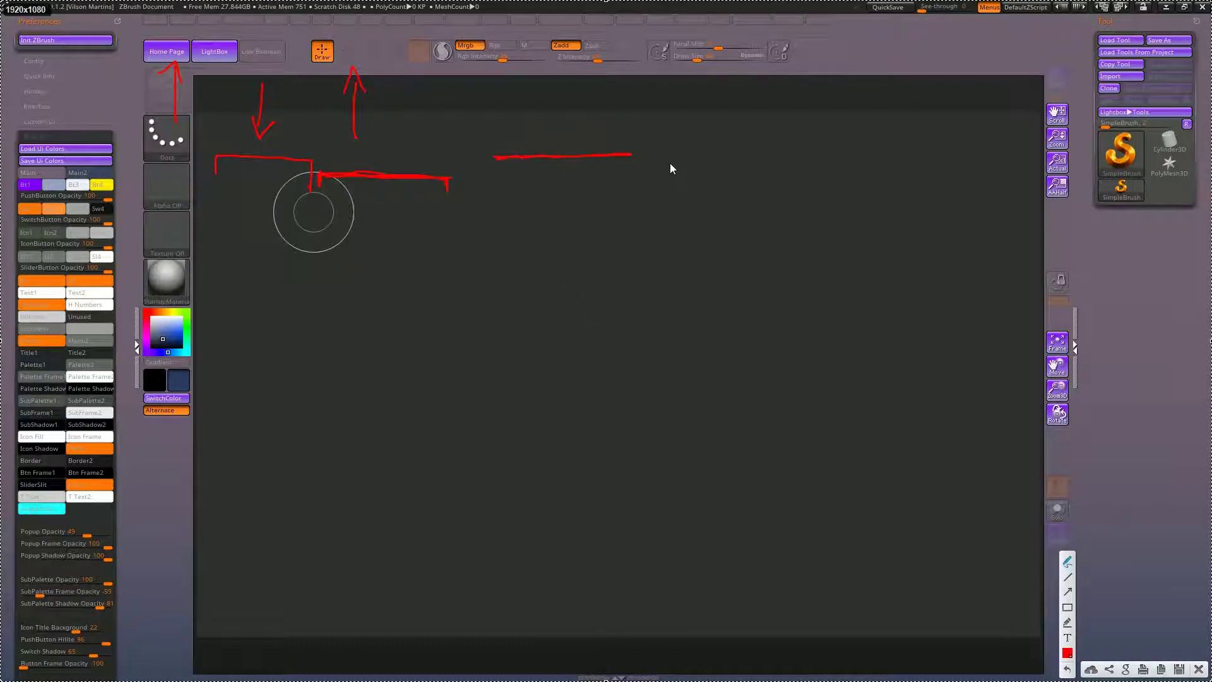
pyautogui.moveTo(647, 159); pyautogui.dragTo(662, 168)
pyautogui.moveTo(571, 85); pyautogui.dragTo(576, 134)
pyautogui.moveTo(716, 102)
pyautogui.mouseDown()
pyautogui.moveTo(707, 158)
pyautogui.moveTo(721, 148)
pyautogui.mouseUp()
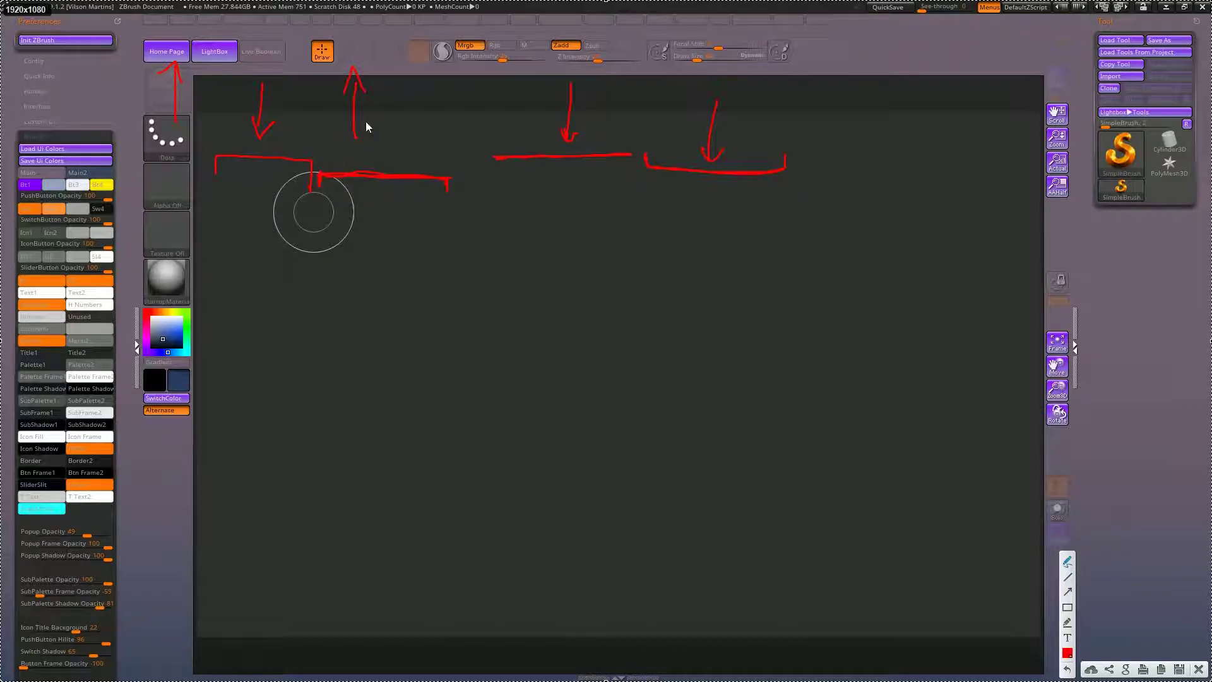
pyautogui.press('Escape')
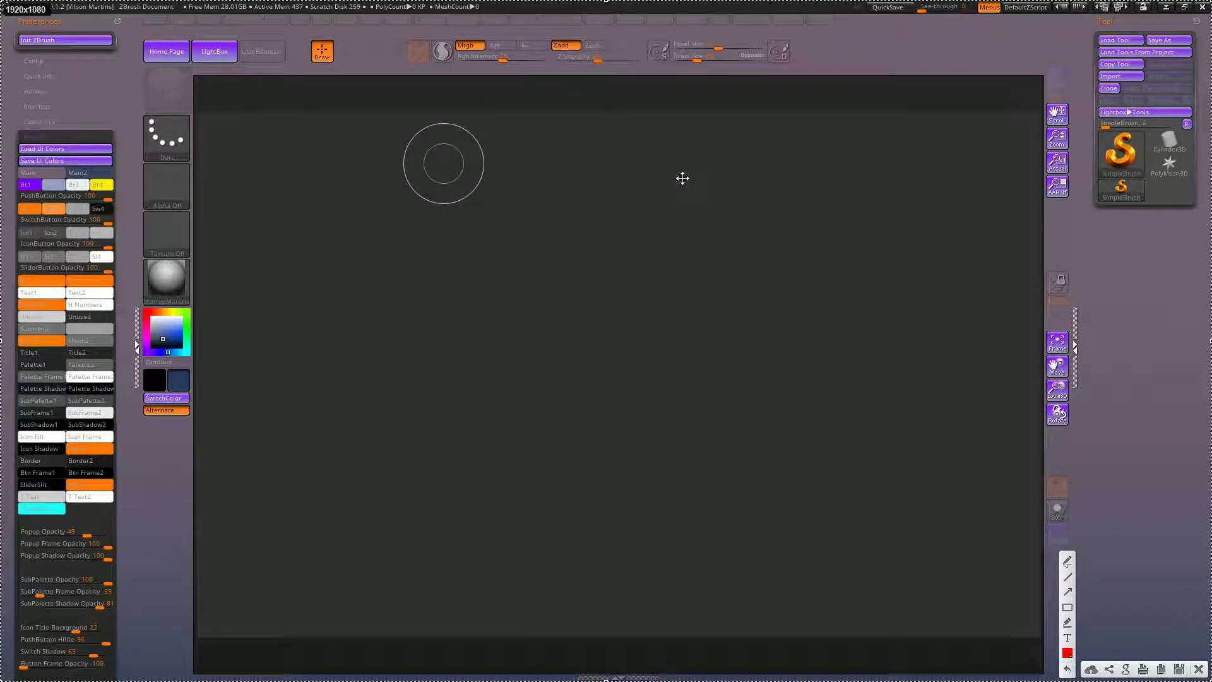
pyautogui.moveTo(416, 107); pyautogui.dragTo(485, 42)
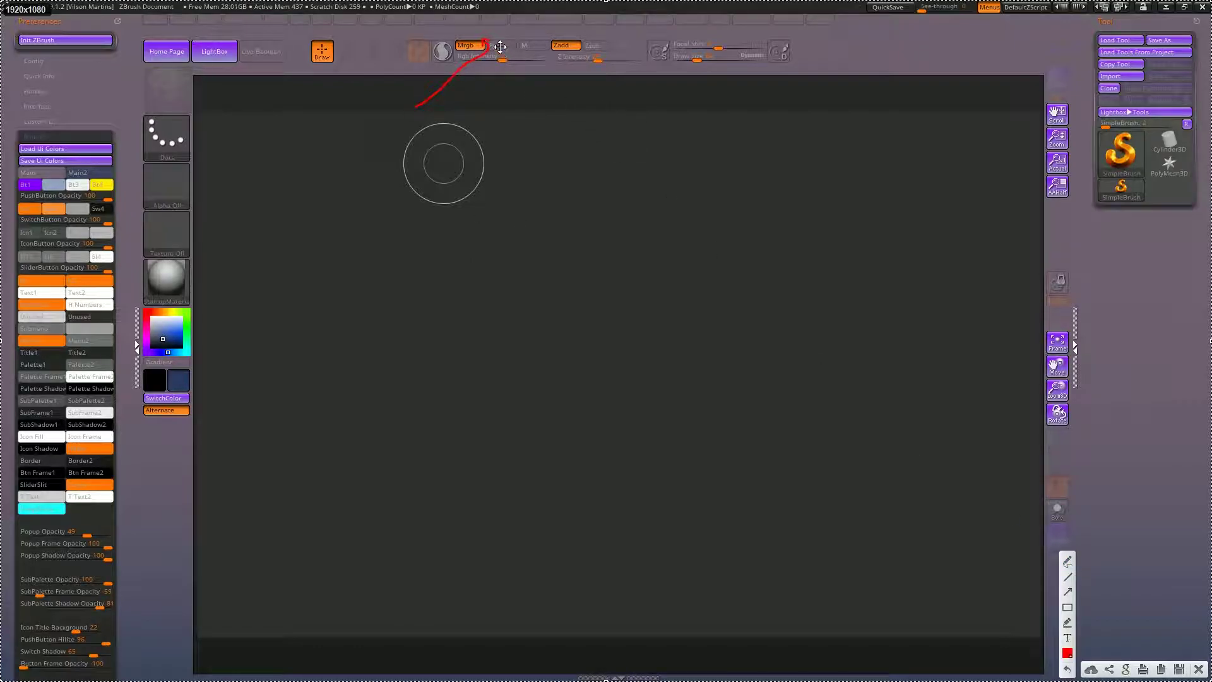
pyautogui.press('Escape')
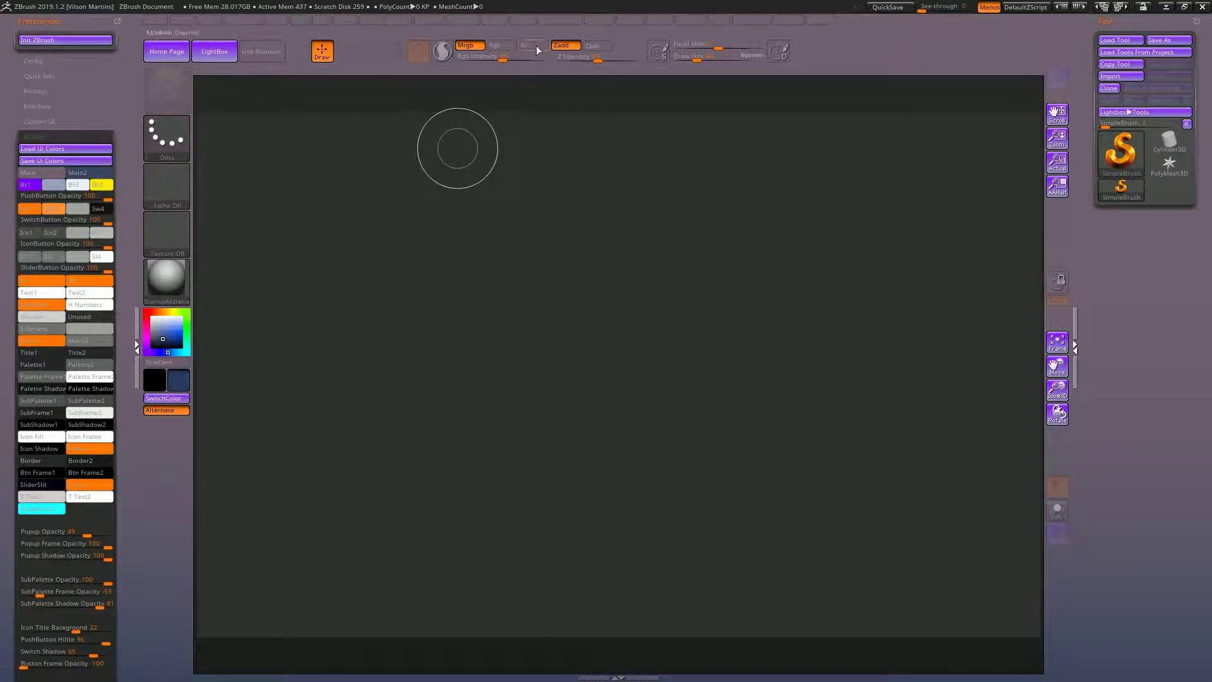
# With Rgb on, sample blue-grey tones from the colour picker into the Sw1 and Sw2 swatches.
pyautogui.click(510, 47)
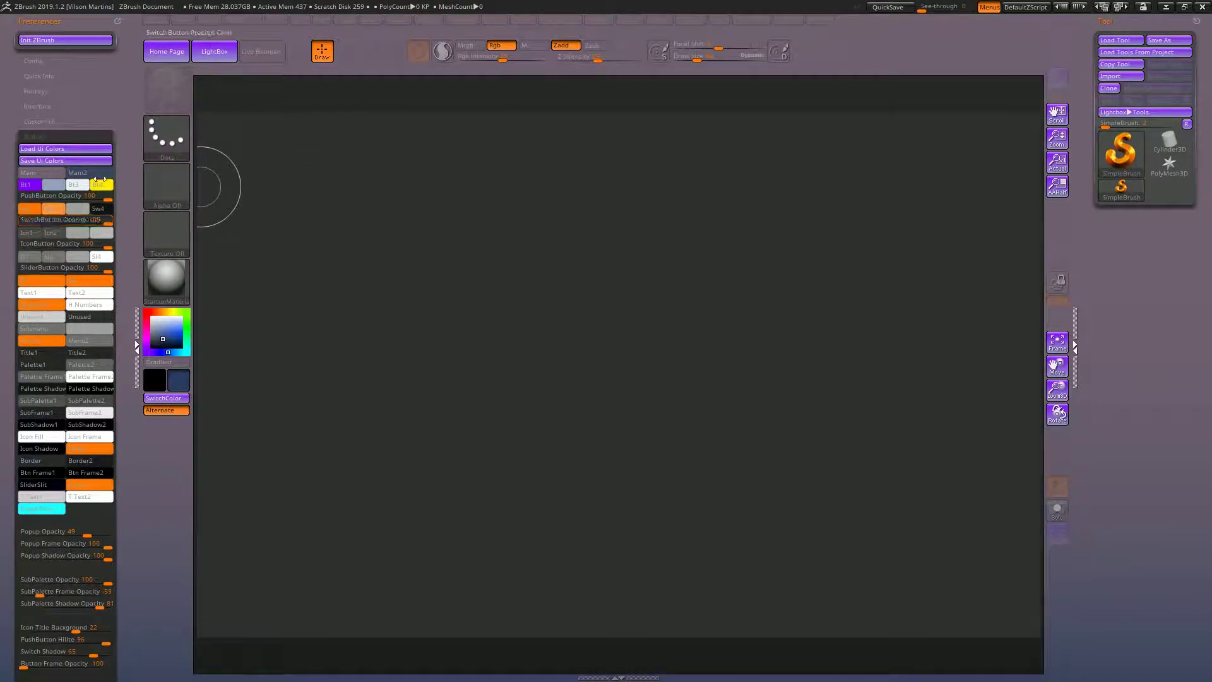
pyautogui.moveTo(28, 209)
pyautogui.mouseDown()
pyautogui.moveTo(297, 69)
pyautogui.moveTo(283, 71)
pyautogui.mouseUp()
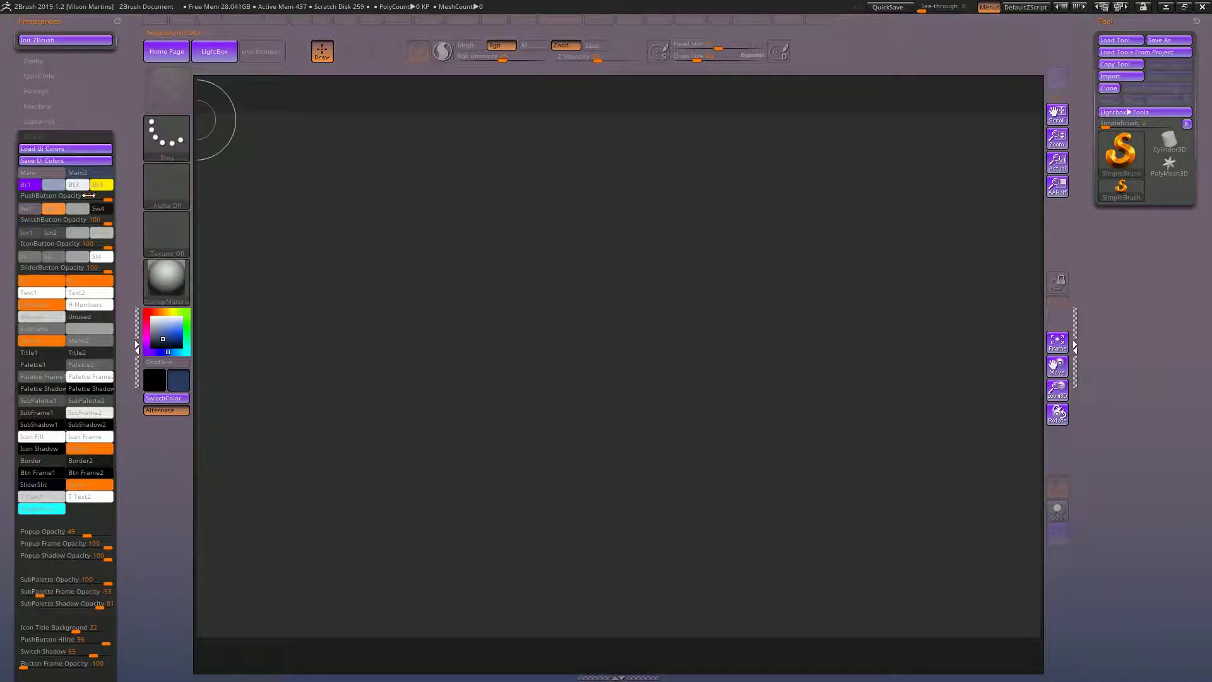
pyautogui.click(161, 344)
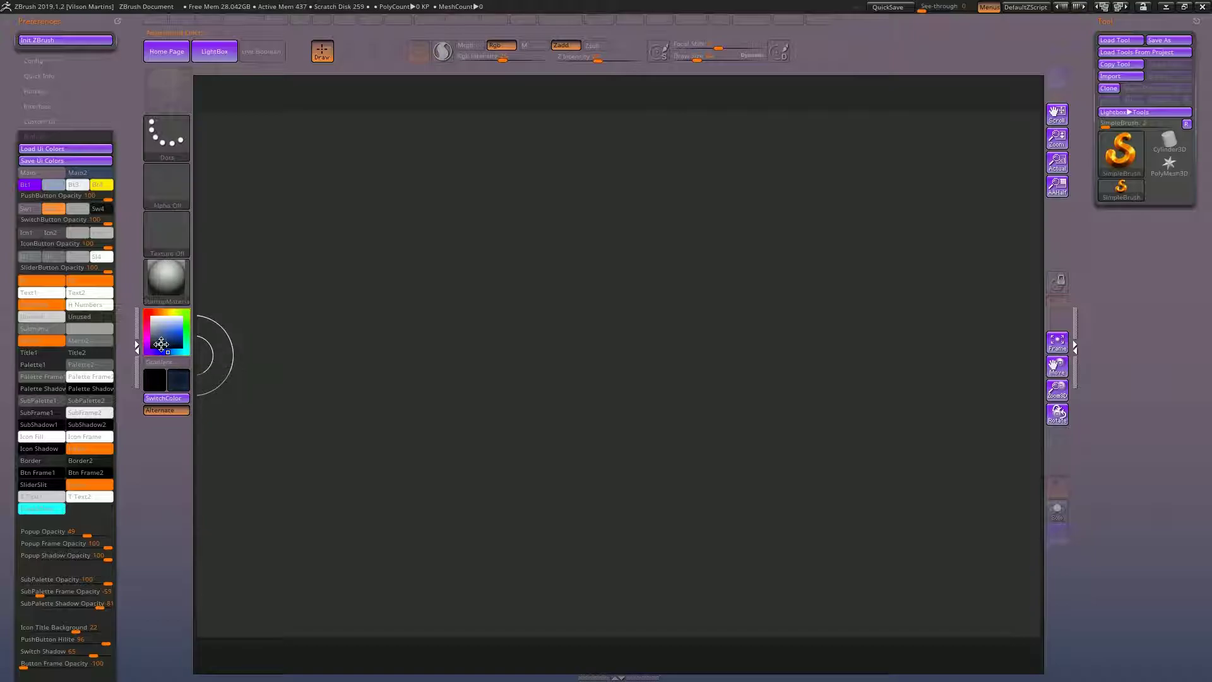
pyautogui.moveTo(53, 209)
pyautogui.mouseDown()
pyautogui.moveTo(288, 76)
pyautogui.moveTo(330, 73)
pyautogui.mouseUp()
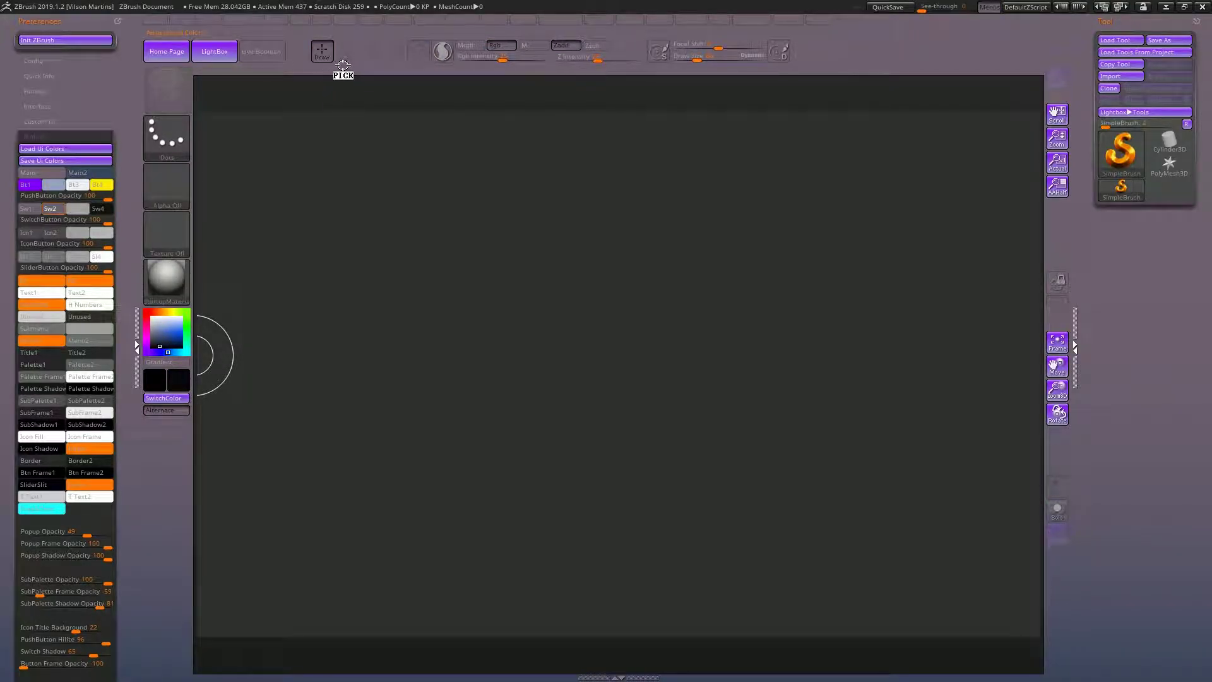
pyautogui.moveTo(344, 65); pyautogui.dragTo(344, 66)
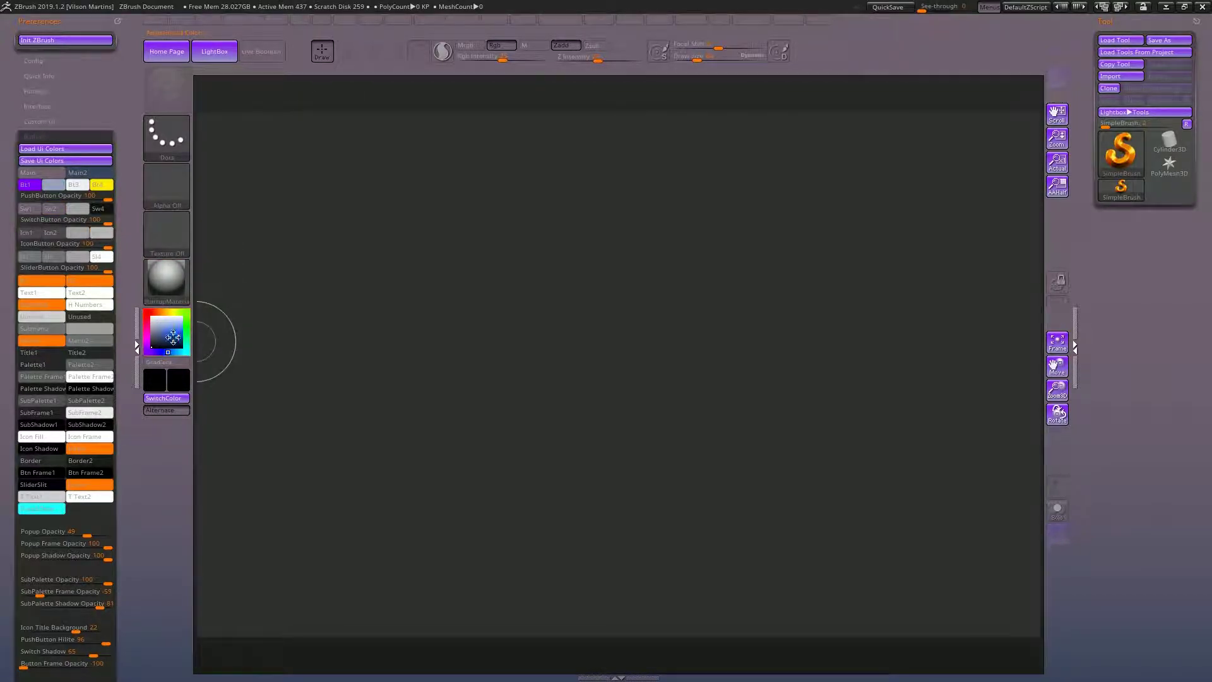
pyautogui.moveTo(165, 328); pyautogui.dragTo(168, 335)
pyautogui.click(59, 213)
pyautogui.moveTo(59, 213); pyautogui.dragTo(164, 341)
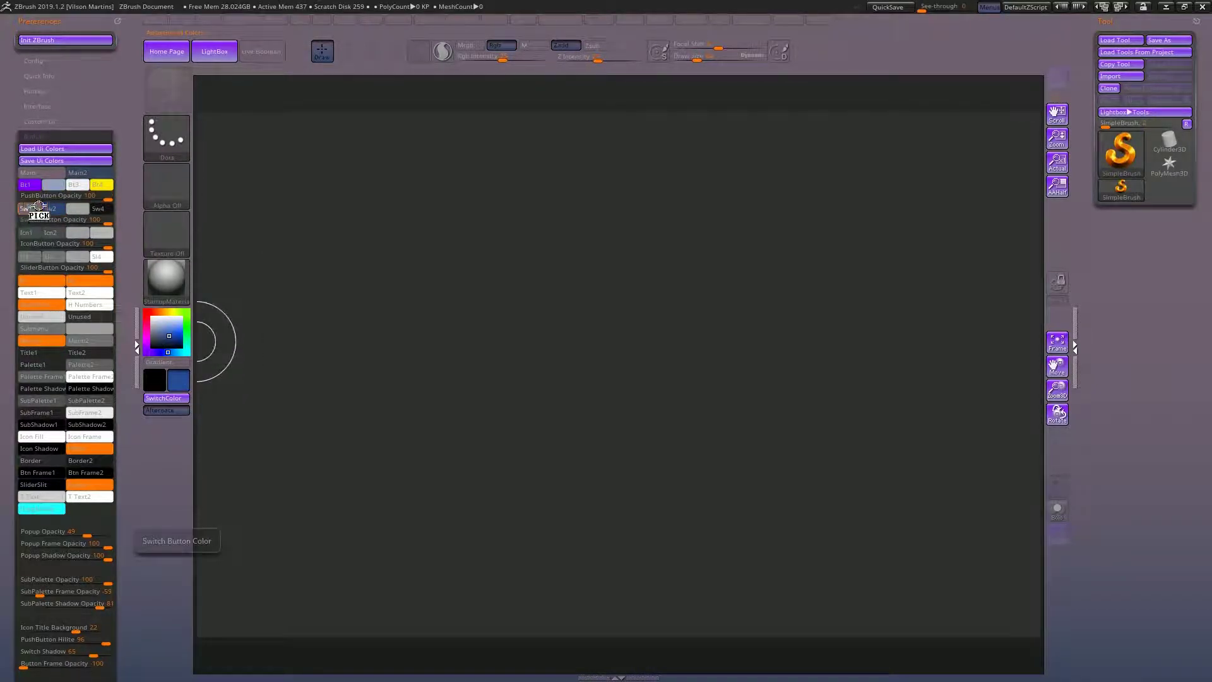
pyautogui.moveTo(25, 208)
pyautogui.mouseDown()
pyautogui.moveTo(156, 337)
pyautogui.moveTo(162, 297)
pyautogui.moveTo(161, 337)
pyautogui.mouseUp()
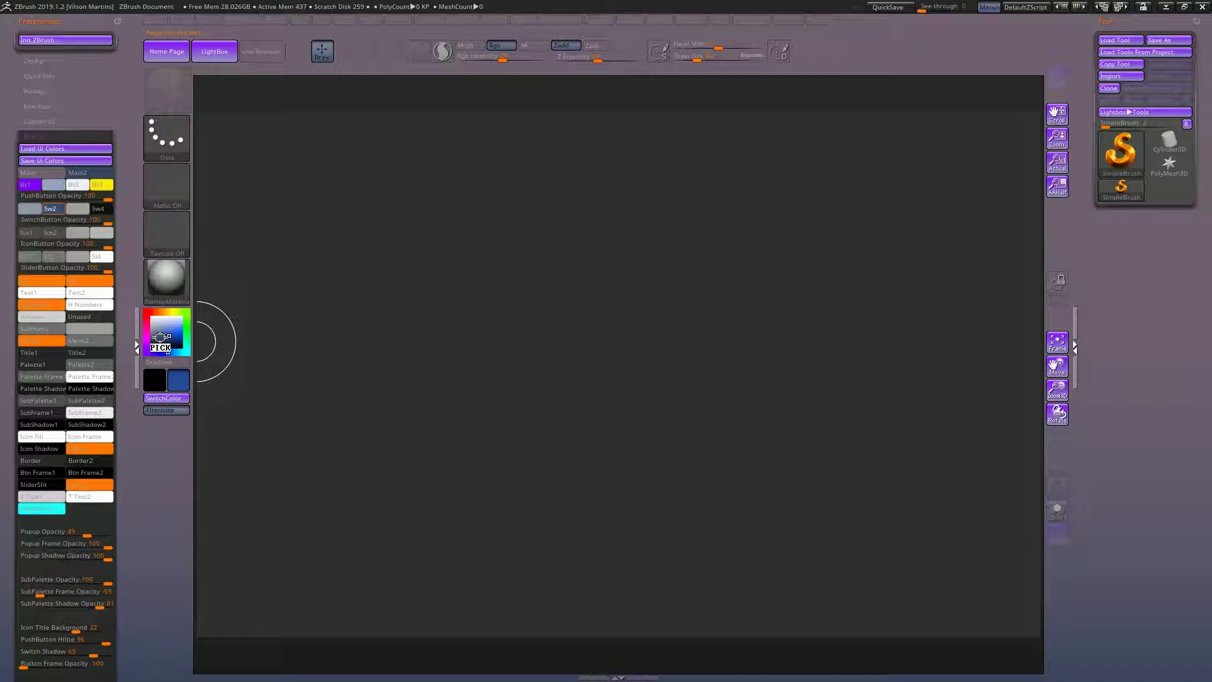
pyautogui.moveTo(160, 336); pyautogui.dragTo(161, 337)
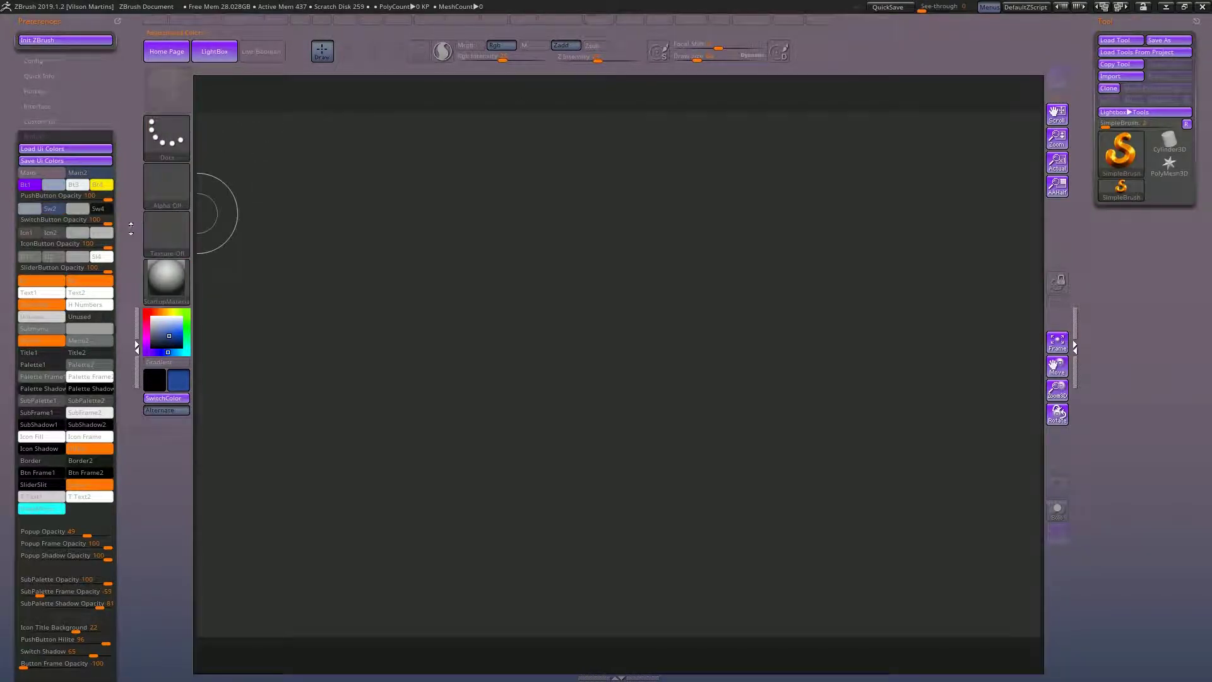
# Lower the Switch Shadow slider from 65 to 60.
pyautogui.moveTo(130, 228); pyautogui.dragTo(132, 403)
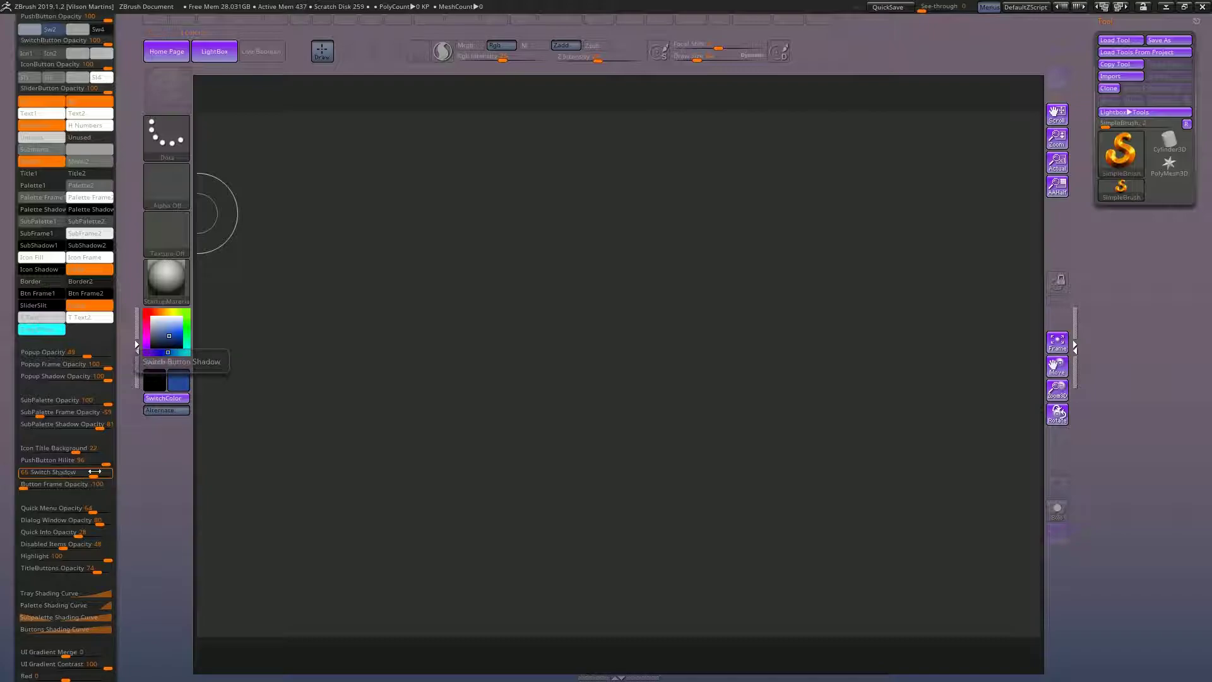
pyautogui.scroll(1, 78, 486)
pyautogui.moveTo(82, 492)
pyautogui.mouseDown()
pyautogui.moveTo(63, 485)
pyautogui.moveTo(94, 492)
pyautogui.mouseUp()
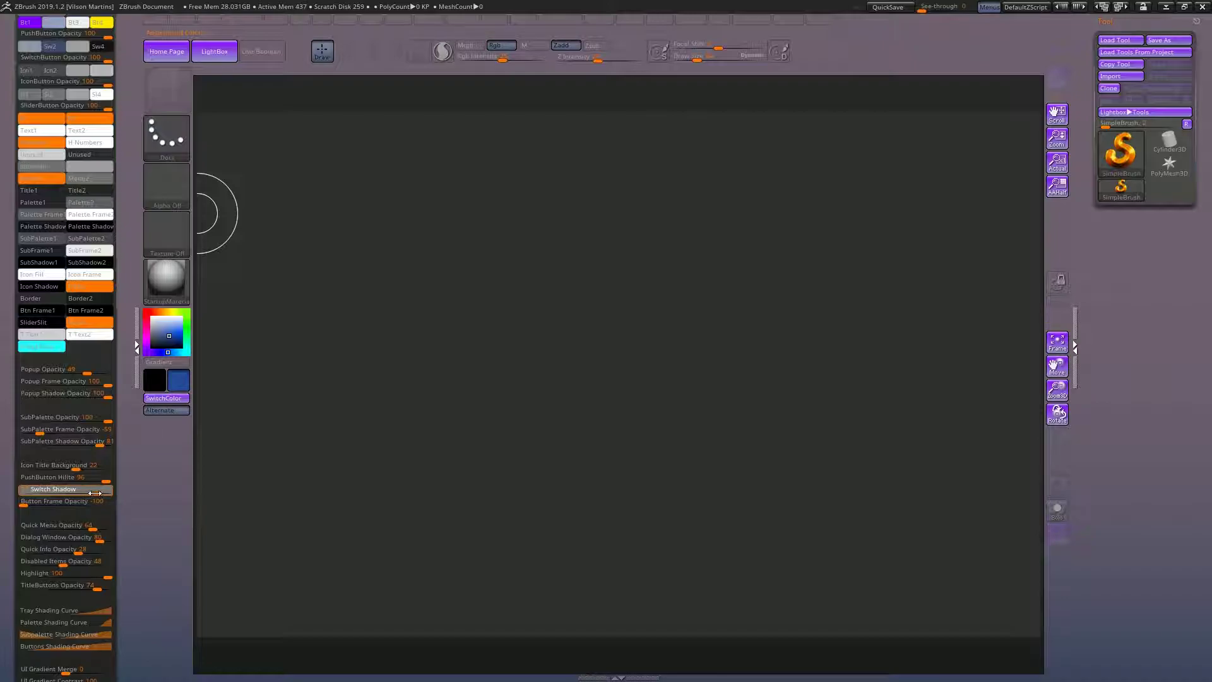
pyautogui.moveTo(94, 494); pyautogui.dragTo(91, 492)
pyautogui.moveTo(125, 269); pyautogui.dragTo(123, 379)
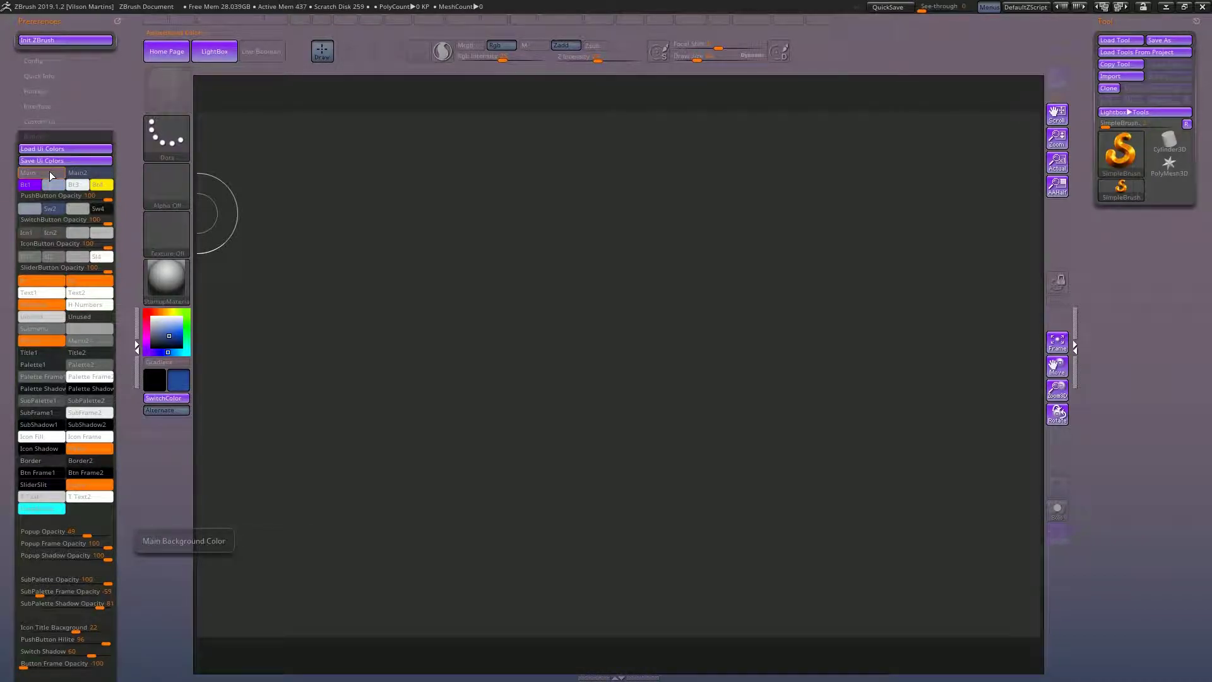
pyautogui.press('Print')
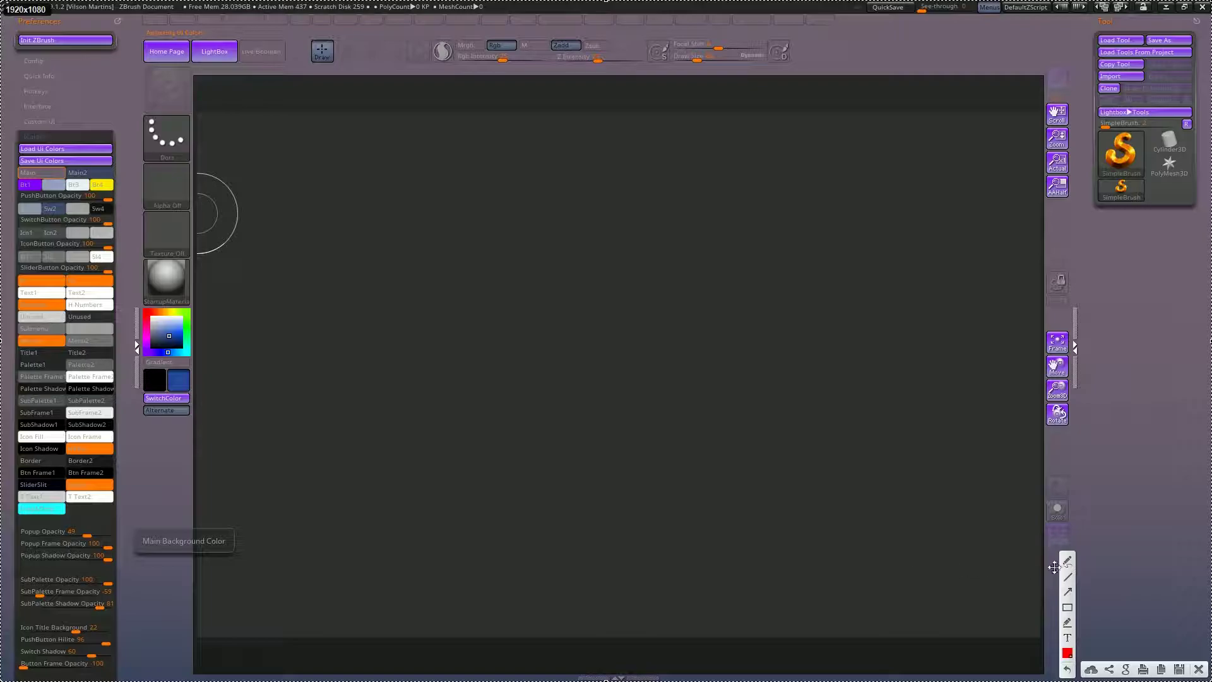
pyautogui.moveTo(238, 502)
pyautogui.mouseDown()
pyautogui.moveTo(160, 581)
pyautogui.moveTo(163, 471)
pyautogui.mouseUp()
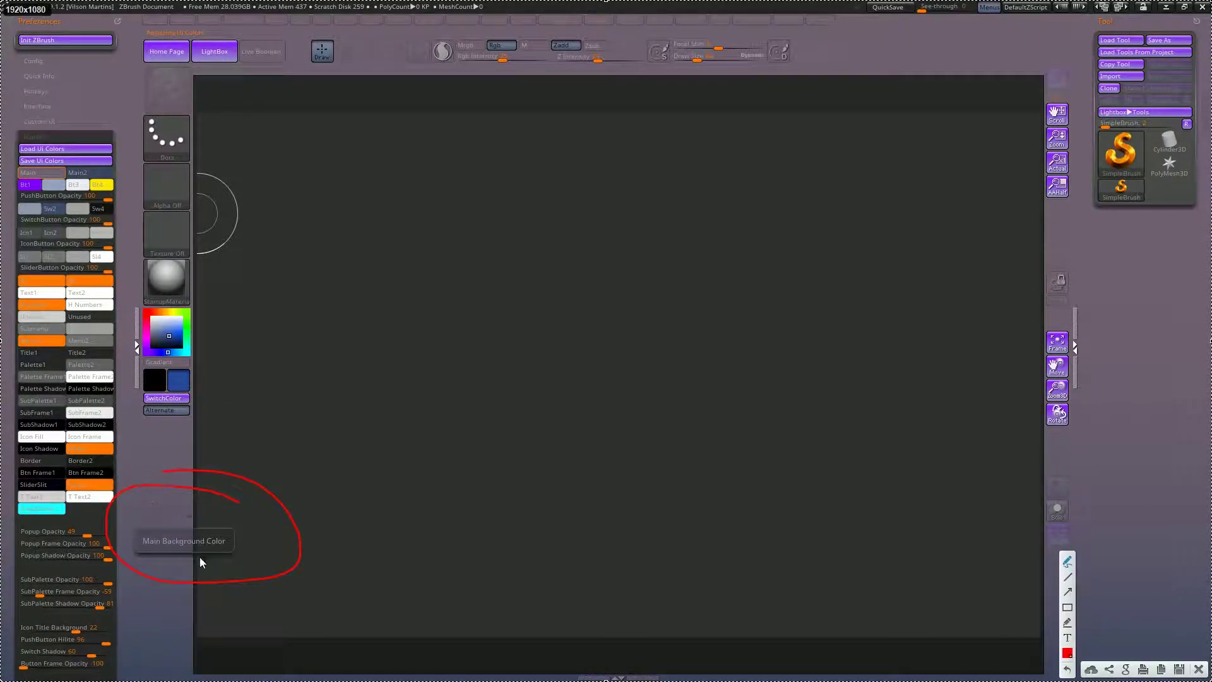
pyautogui.press('Escape')
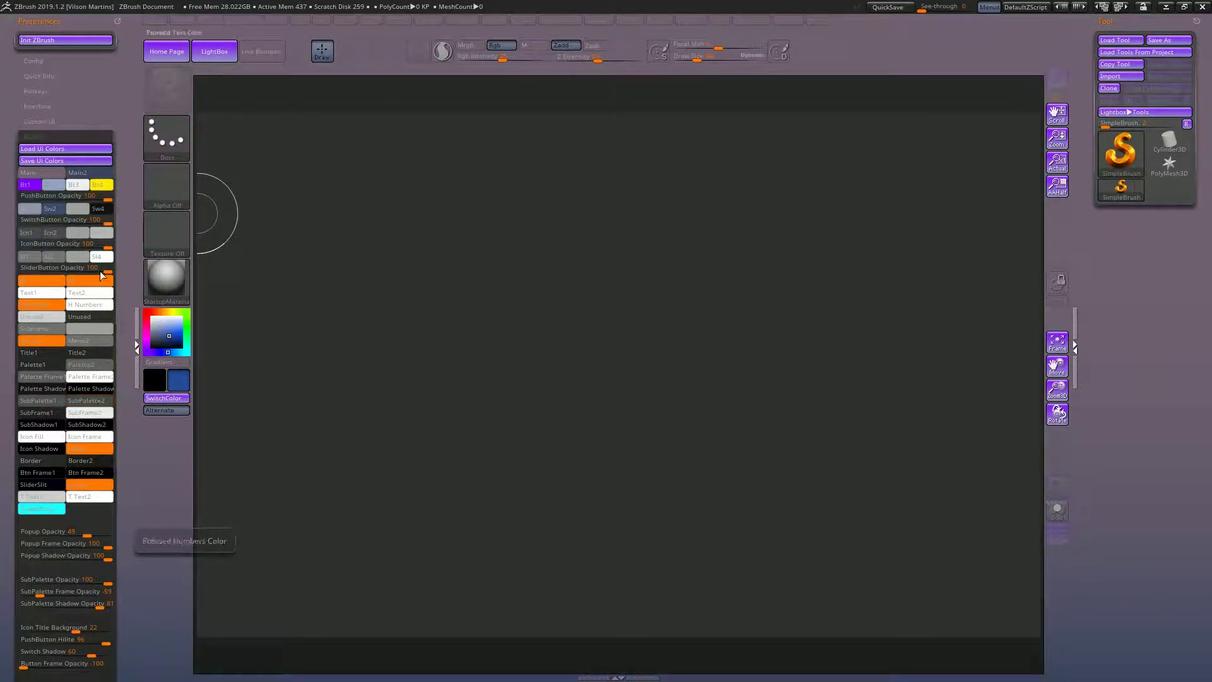
# Drag PushButton Opacity down to 0, turning Home Page and LightBox buttons grey.
pyautogui.moveTo(90, 191); pyautogui.dragTo(63, 196)
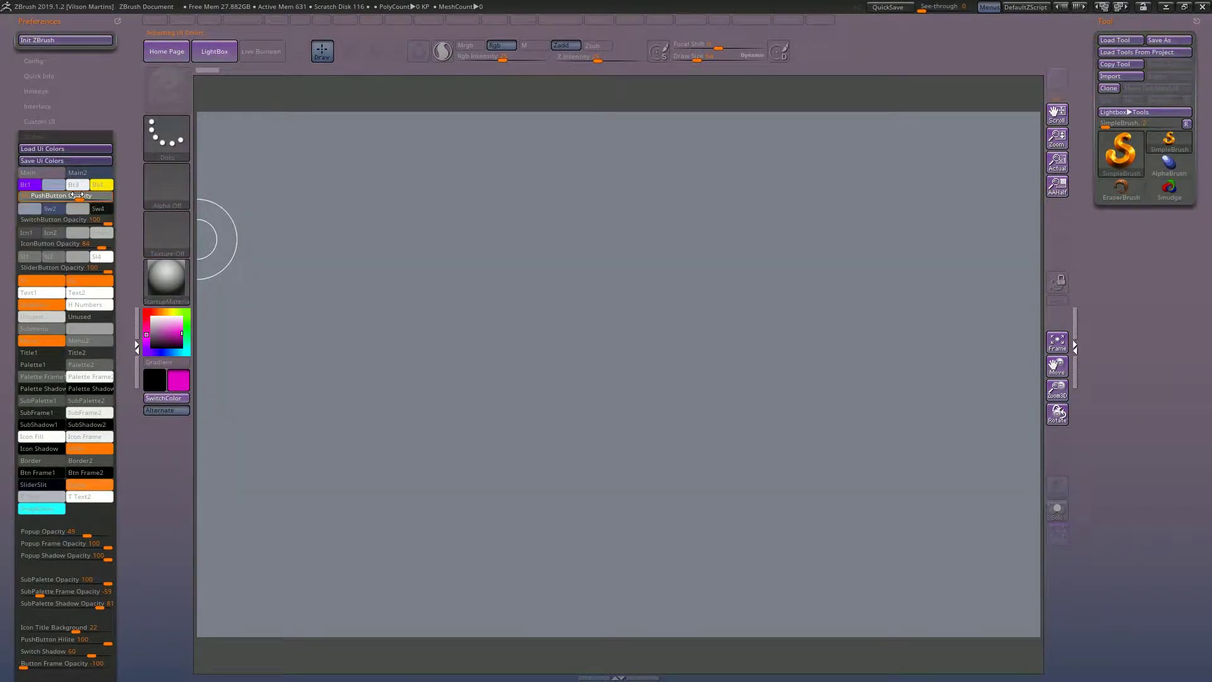
pyautogui.moveTo(64, 196); pyautogui.dragTo(66, 192)
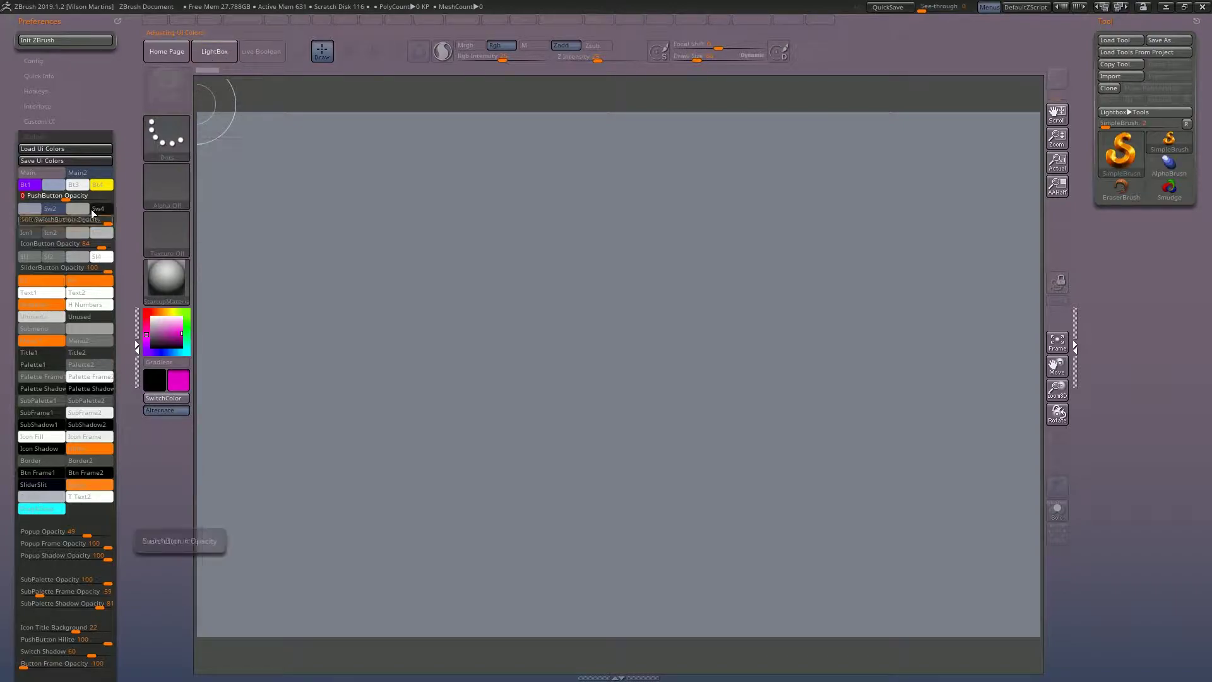
pyautogui.moveTo(63, 195)
pyautogui.mouseDown()
pyautogui.moveTo(86, 197)
pyautogui.moveTo(66, 197)
pyautogui.mouseUp()
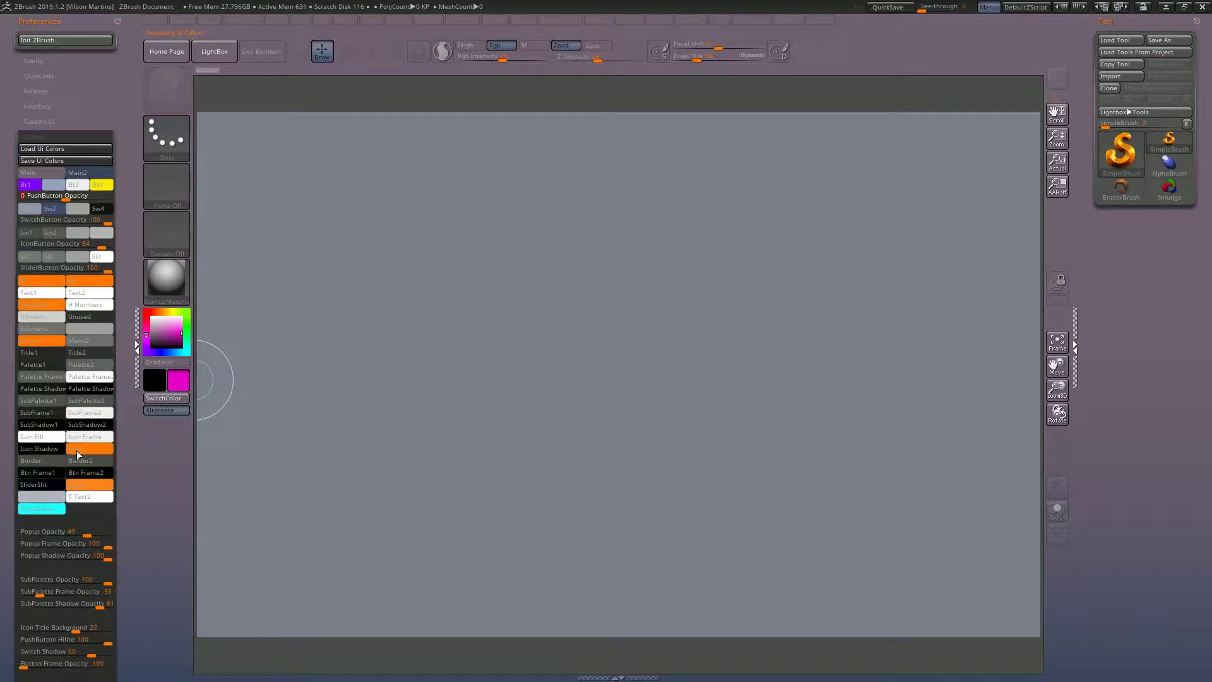
pyautogui.scroll(-1, 128, 413)
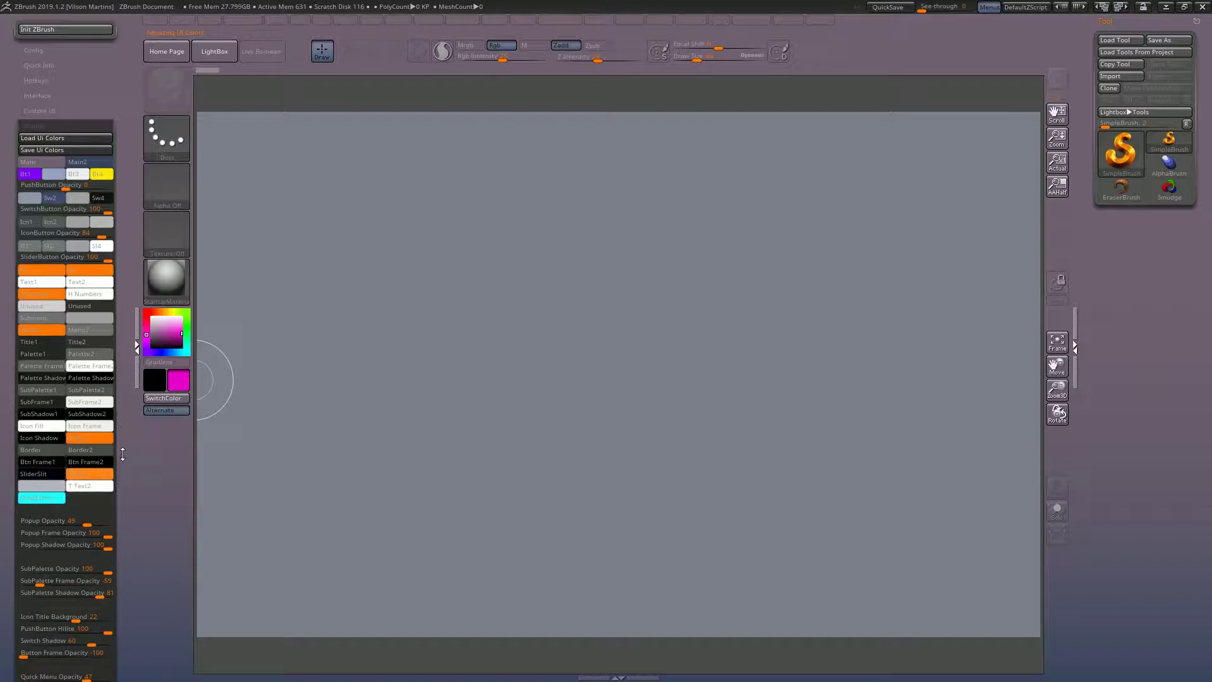
pyautogui.scroll(-3, 123, 455)
pyautogui.scroll(-3, 123, 455)
pyautogui.scroll(-2, 122, 454)
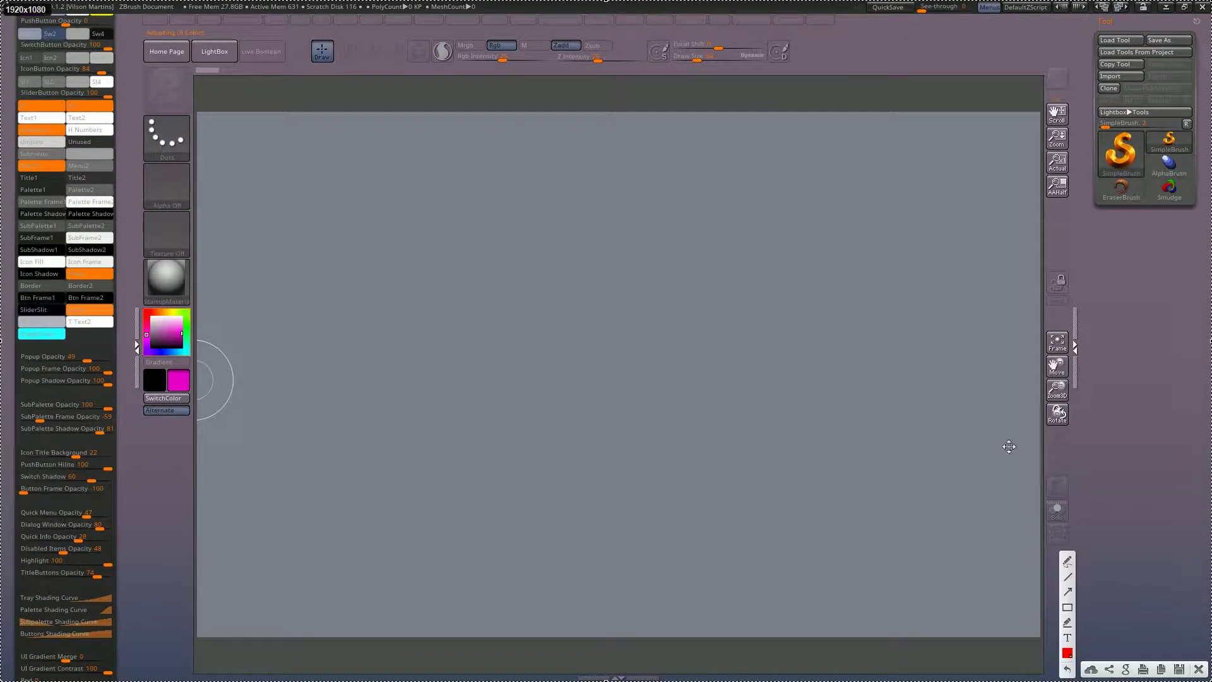
pyautogui.moveTo(254, 274); pyautogui.dragTo(213, 286)
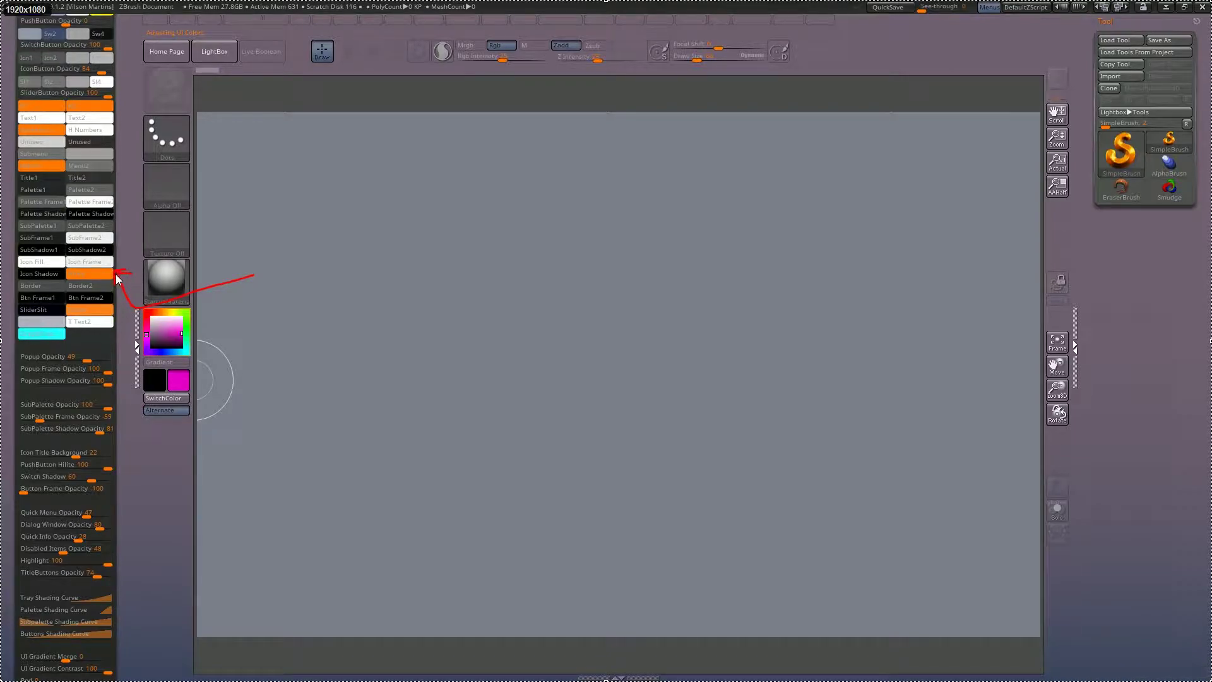
pyautogui.moveTo(249, 209)
pyautogui.mouseDown()
pyautogui.moveTo(248, 231)
pyautogui.moveTo(271, 229)
pyautogui.mouseUp()
pyautogui.moveTo(282, 209)
pyautogui.mouseDown()
pyautogui.moveTo(281, 231)
pyautogui.moveTo(319, 210)
pyautogui.mouseUp()
pyautogui.moveTo(308, 213)
pyautogui.mouseDown()
pyautogui.moveTo(308, 231)
pyautogui.moveTo(336, 225)
pyautogui.mouseUp()
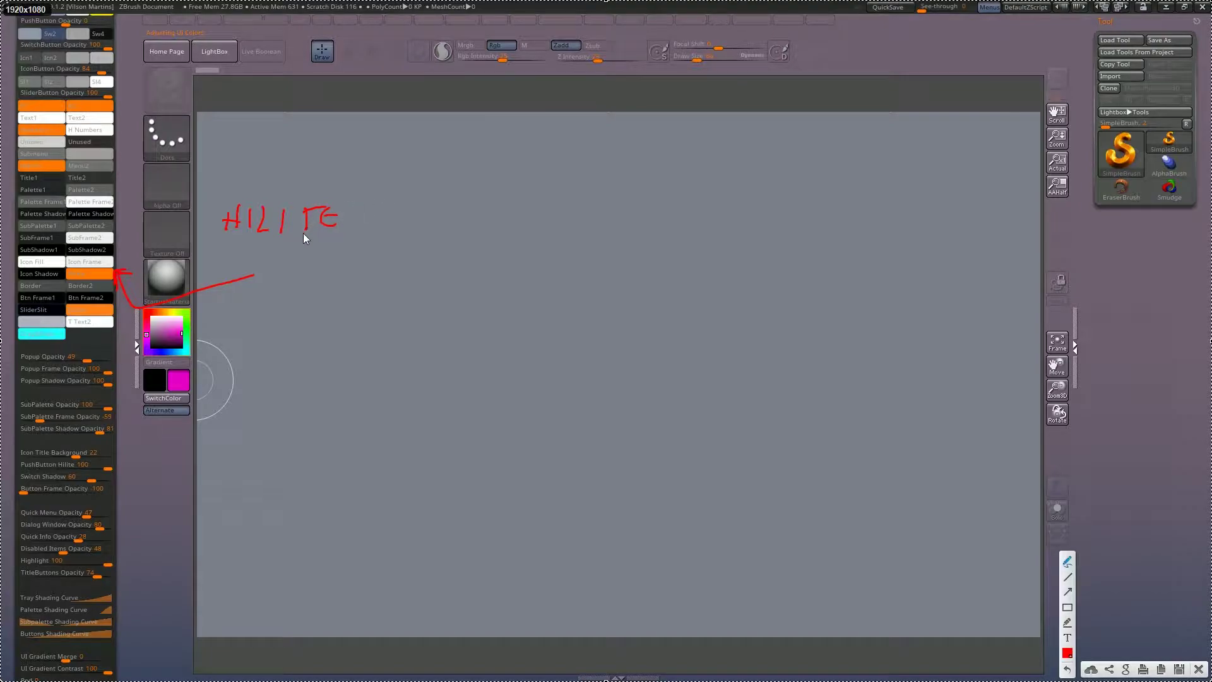
pyautogui.moveTo(296, 270); pyautogui.dragTo(291, 298)
pyautogui.moveTo(292, 285); pyautogui.dragTo(314, 280)
pyautogui.moveTo(309, 266)
pyautogui.mouseDown()
pyautogui.moveTo(307, 297)
pyautogui.moveTo(320, 281)
pyautogui.moveTo(358, 297)
pyautogui.moveTo(376, 285)
pyautogui.mouseUp()
pyautogui.moveTo(375, 266)
pyautogui.mouseDown()
pyautogui.moveTo(375, 296)
pyautogui.moveTo(403, 270)
pyautogui.moveTo(459, 285)
pyautogui.mouseUp()
pyautogui.hotkey('ctrl', 'z')
pyautogui.moveTo(459, 266)
pyautogui.mouseDown()
pyautogui.moveTo(459, 292)
pyautogui.moveTo(479, 290)
pyautogui.moveTo(502, 265)
pyautogui.mouseUp()
pyautogui.press('Escape')
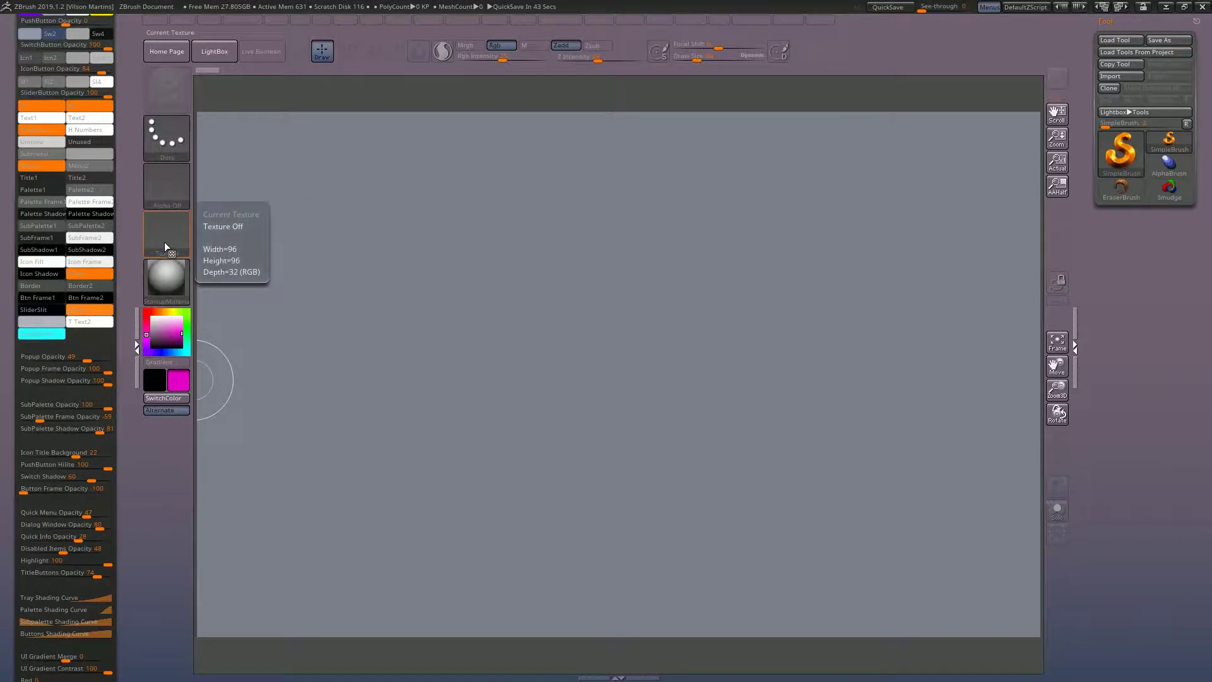
pyautogui.moveTo(117, 252); pyautogui.dragTo(118, 420)
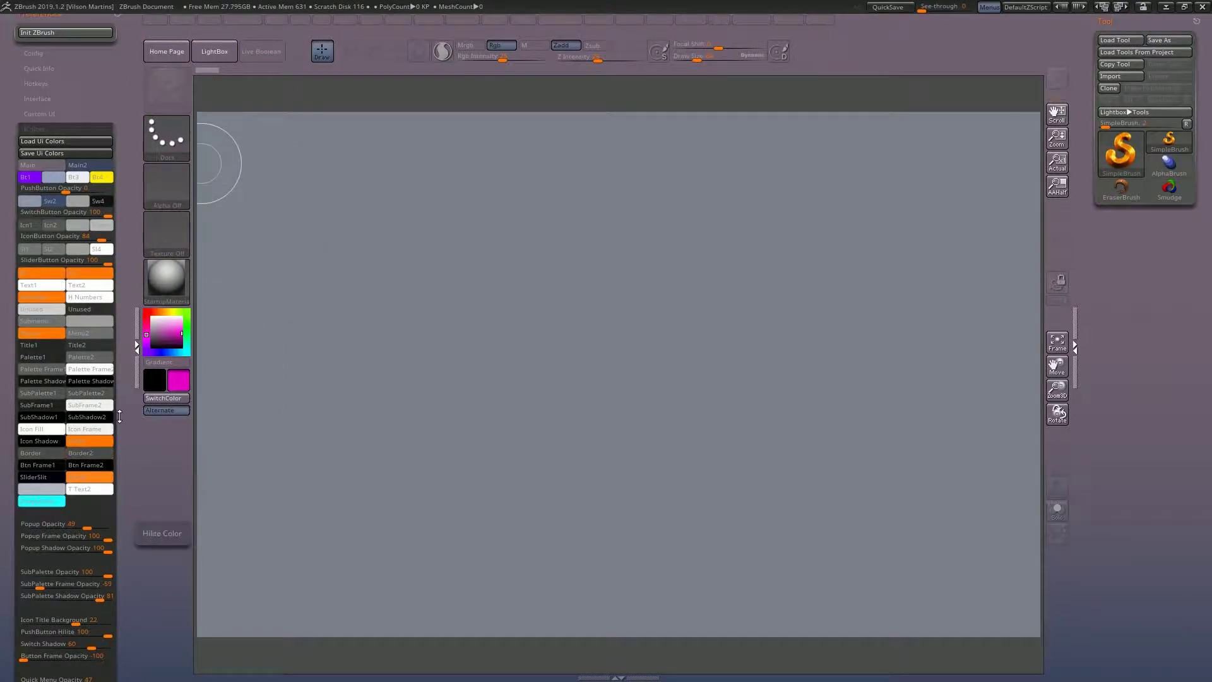
# Sample a blue from the colour picker into the Hilite swatch, replacing its orange.
pyautogui.moveTo(104, 442); pyautogui.dragTo(178, 380)
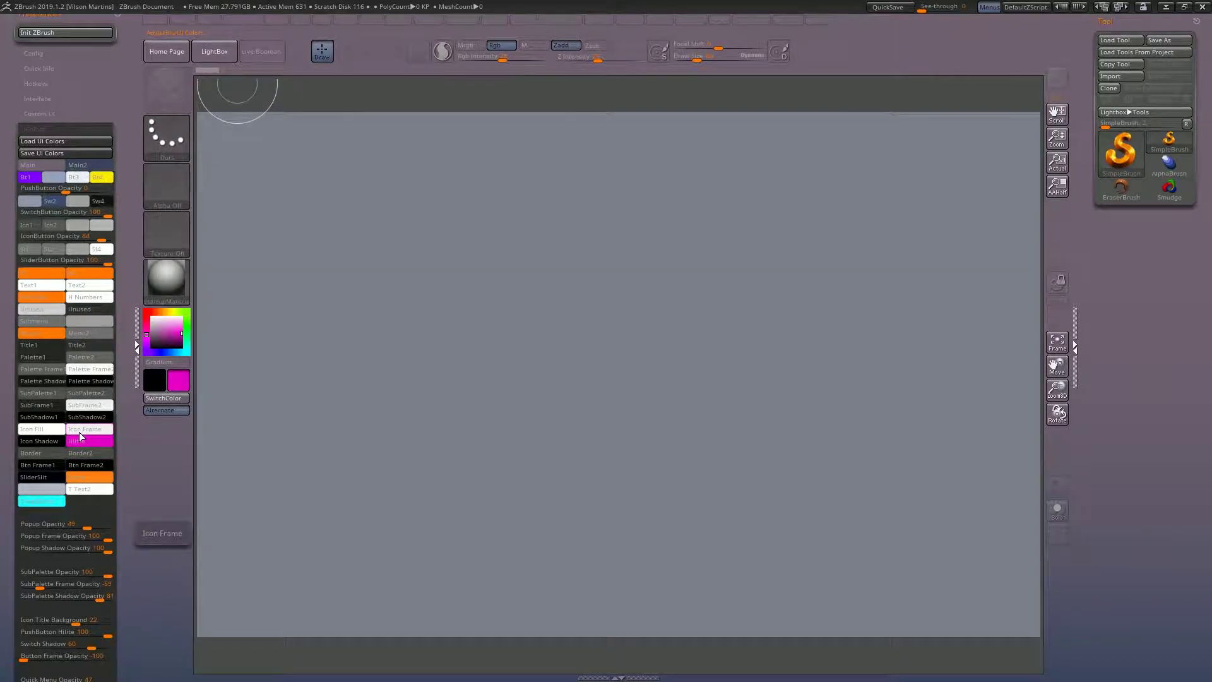
pyautogui.moveTo(104, 434); pyautogui.dragTo(188, 316)
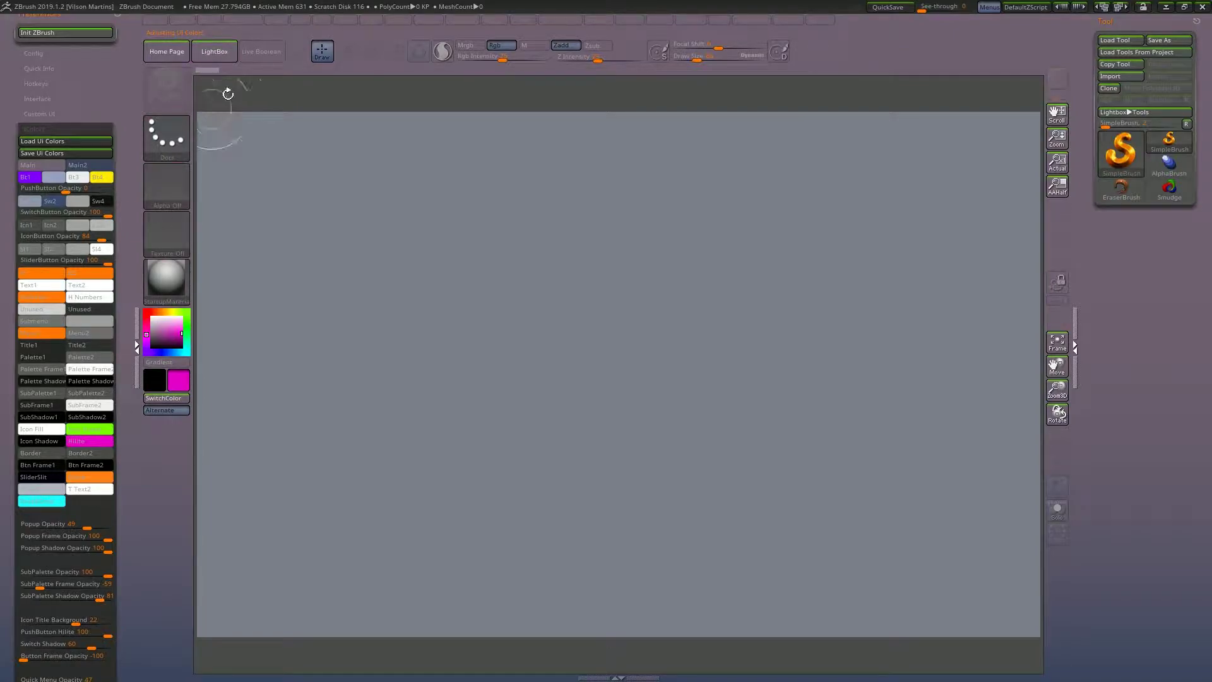
pyautogui.moveTo(129, 330); pyautogui.dragTo(127, 201)
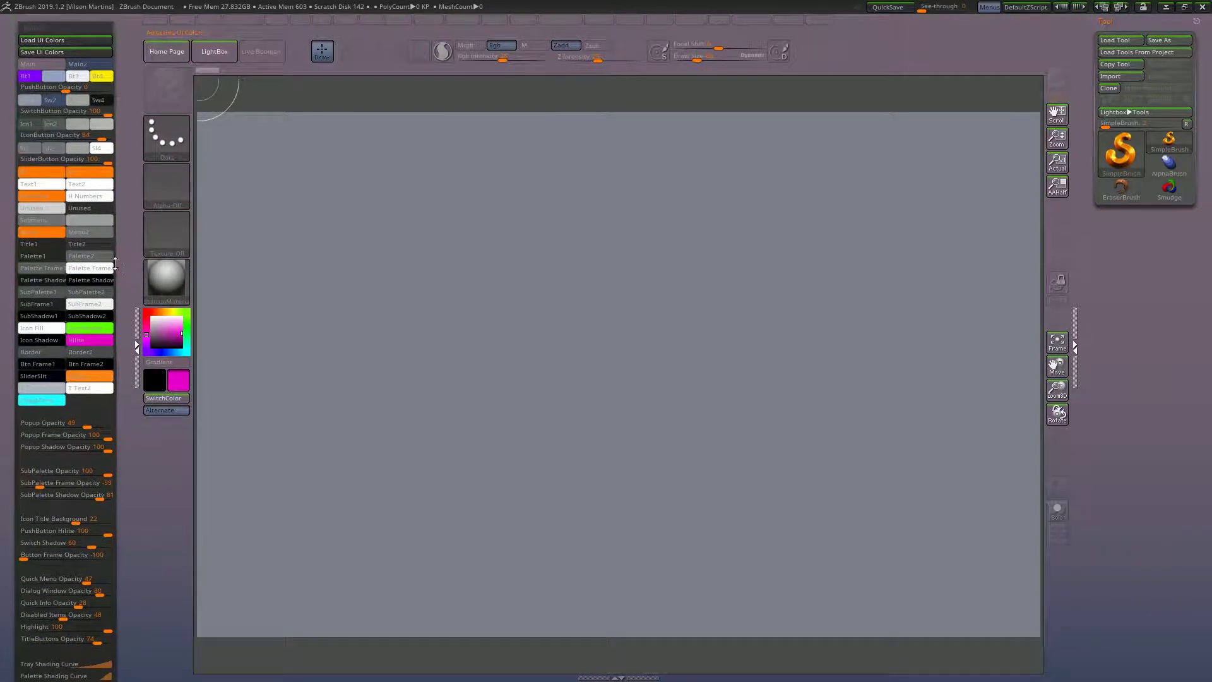
pyautogui.moveTo(89, 328)
pyautogui.mouseDown()
pyautogui.moveTo(154, 322)
pyautogui.moveTo(146, 334)
pyautogui.moveTo(122, 284)
pyautogui.moveTo(180, 354)
pyautogui.mouseUp()
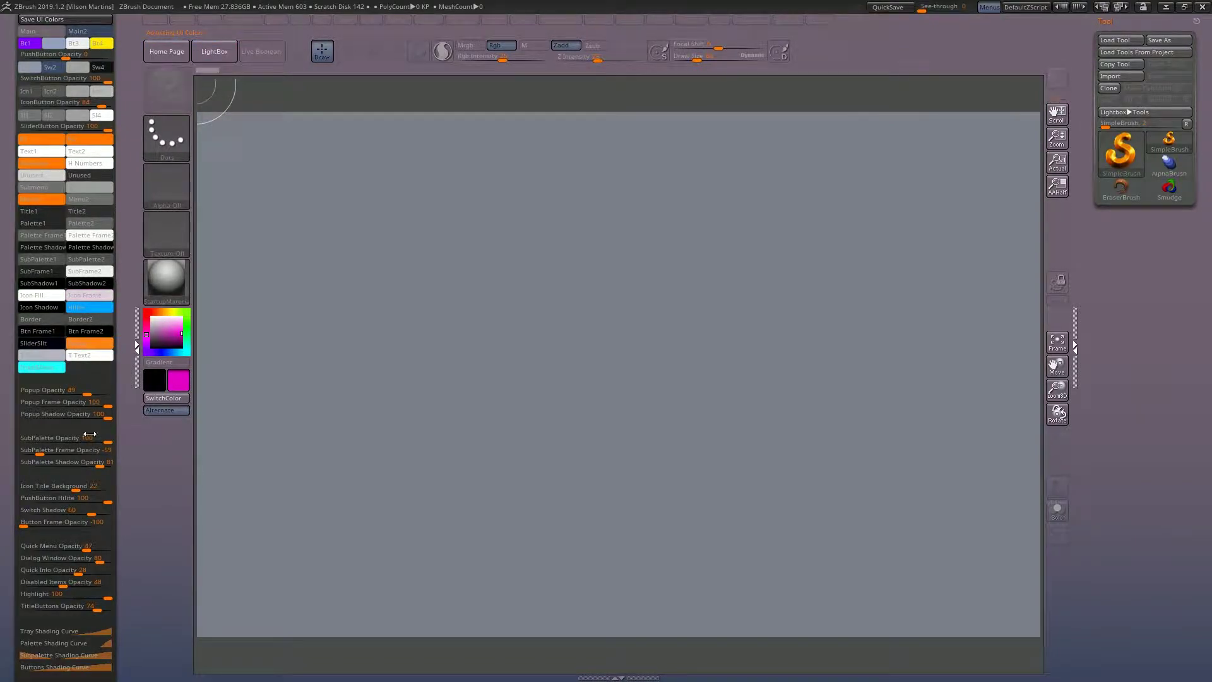
pyautogui.moveTo(126, 527); pyautogui.dragTo(125, 425)
pyautogui.moveTo(123, 361); pyautogui.dragTo(117, 333)
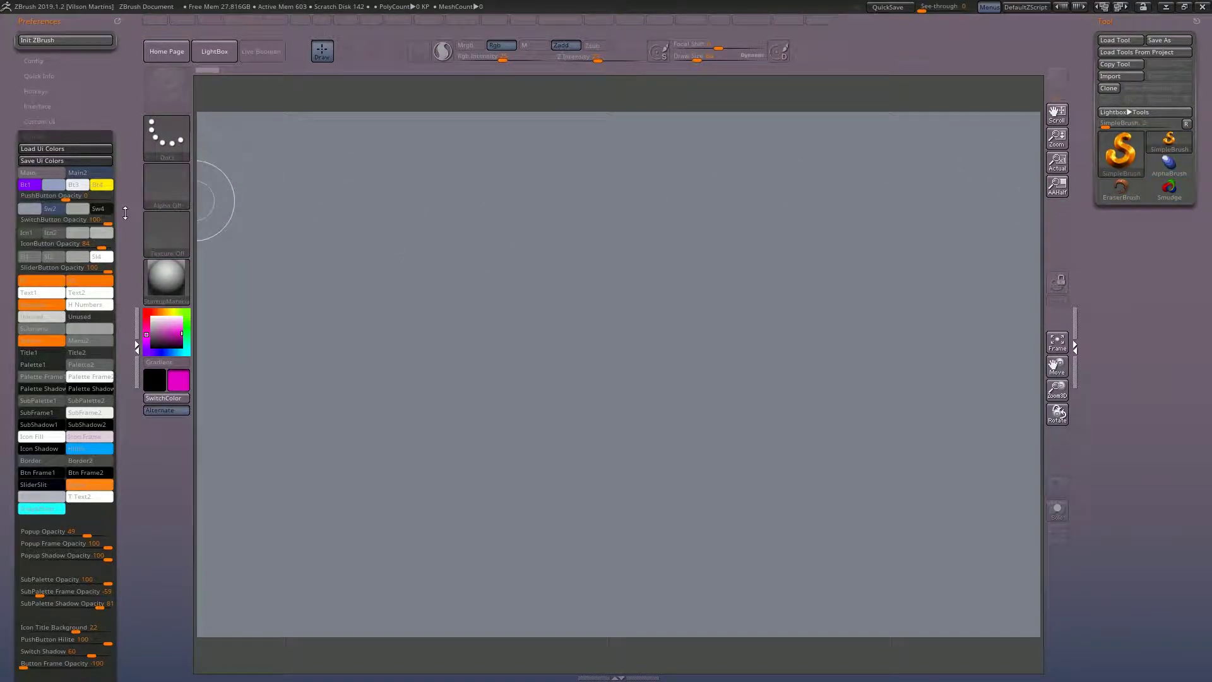
# Set Icn1–Icn4 to magenta, green, cyan and white, and IconButton Opacity to 100.
pyautogui.click(32, 235)
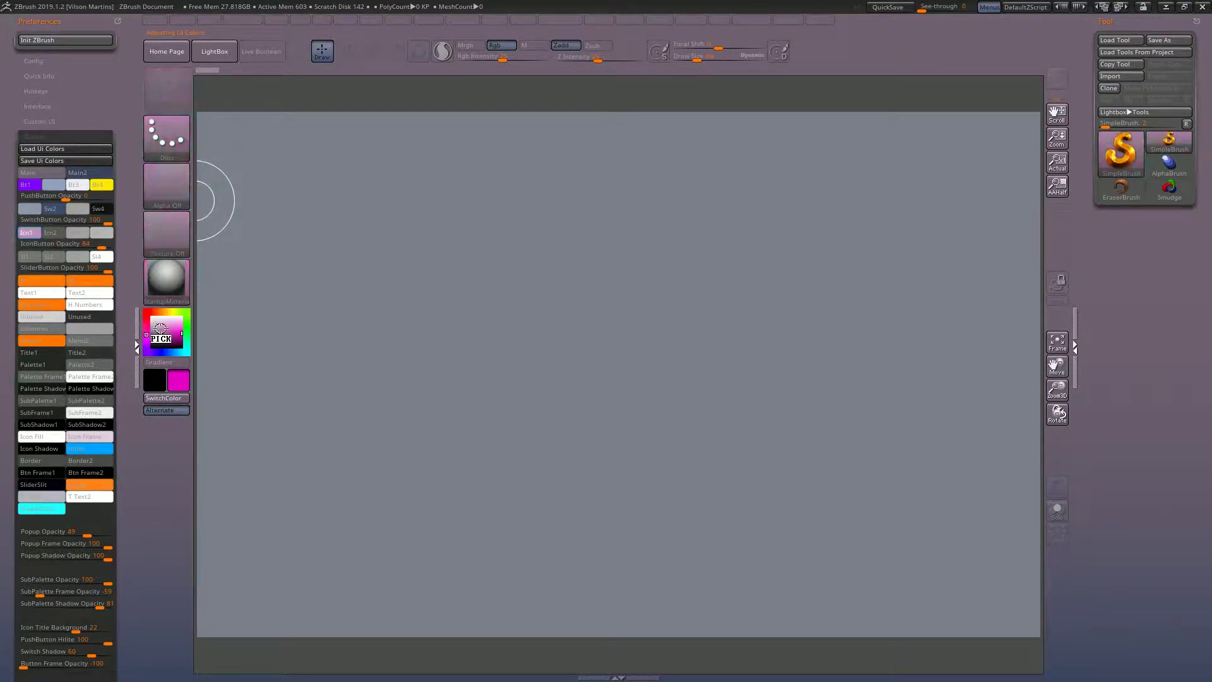
pyautogui.moveTo(160, 329); pyautogui.dragTo(182, 333)
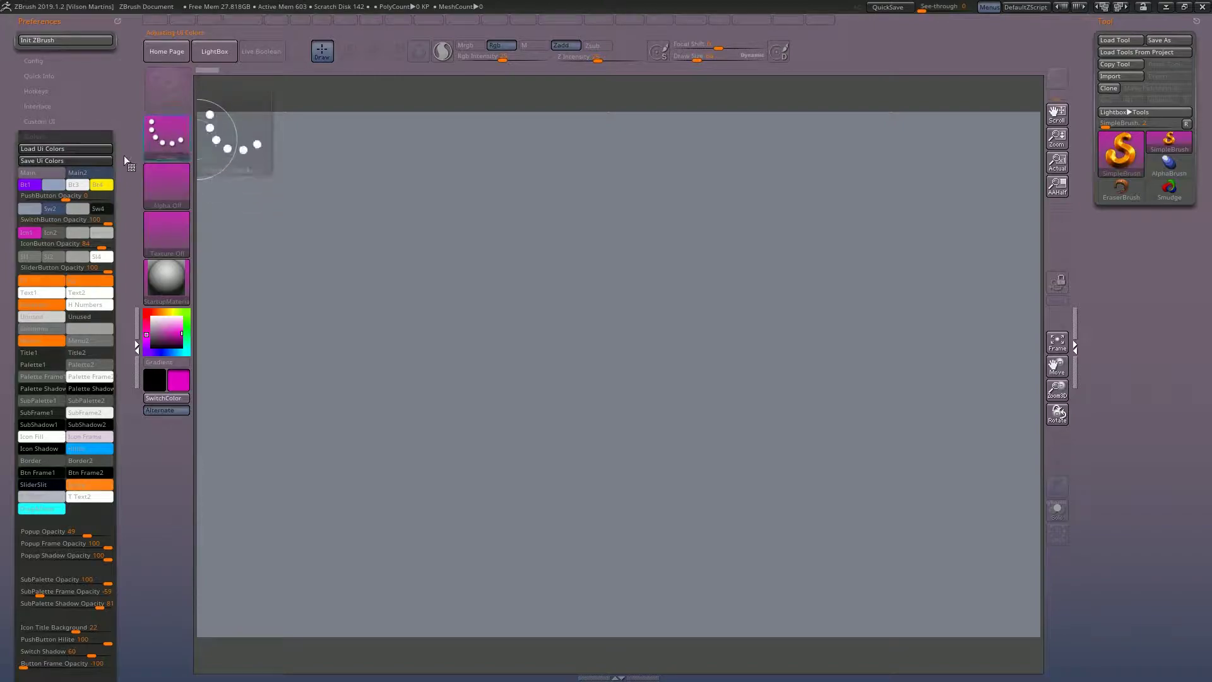
pyautogui.click(53, 232)
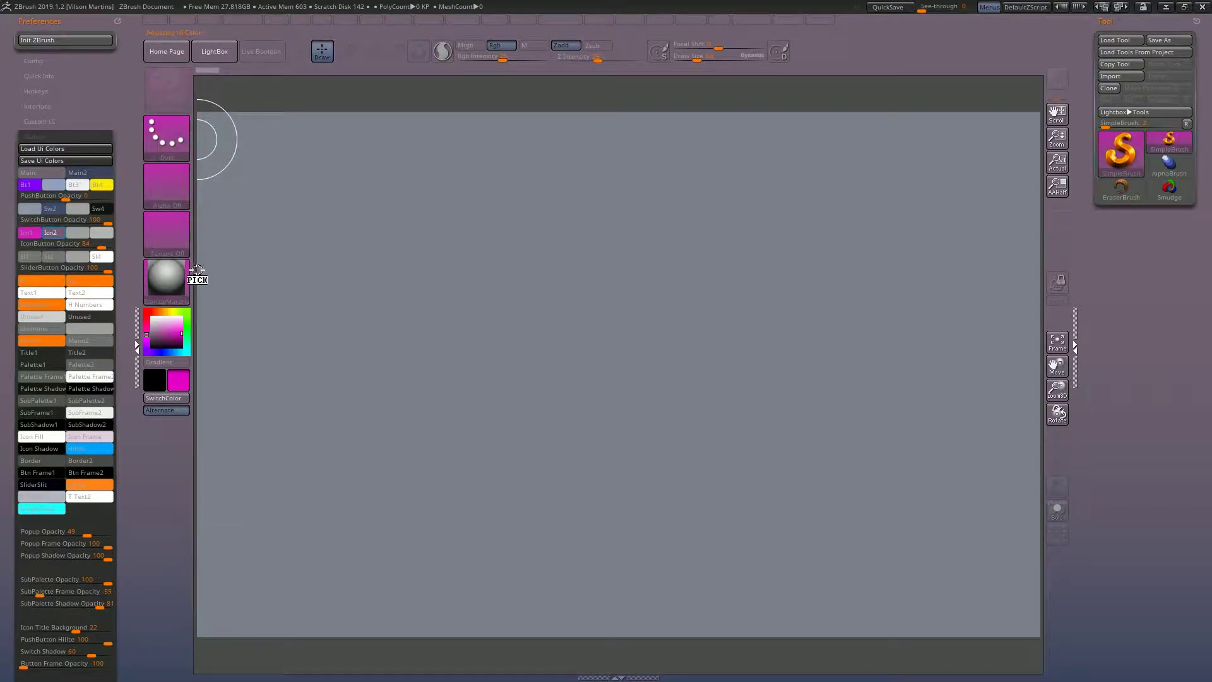
pyautogui.click(188, 334)
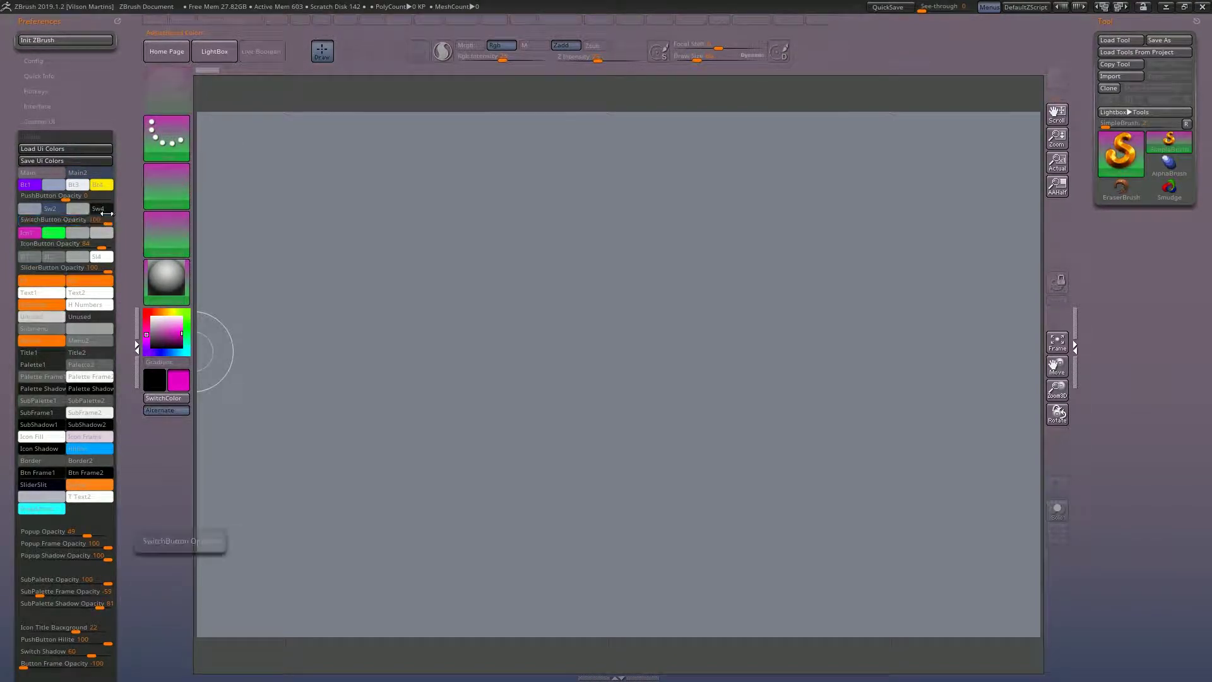
pyautogui.click(78, 234)
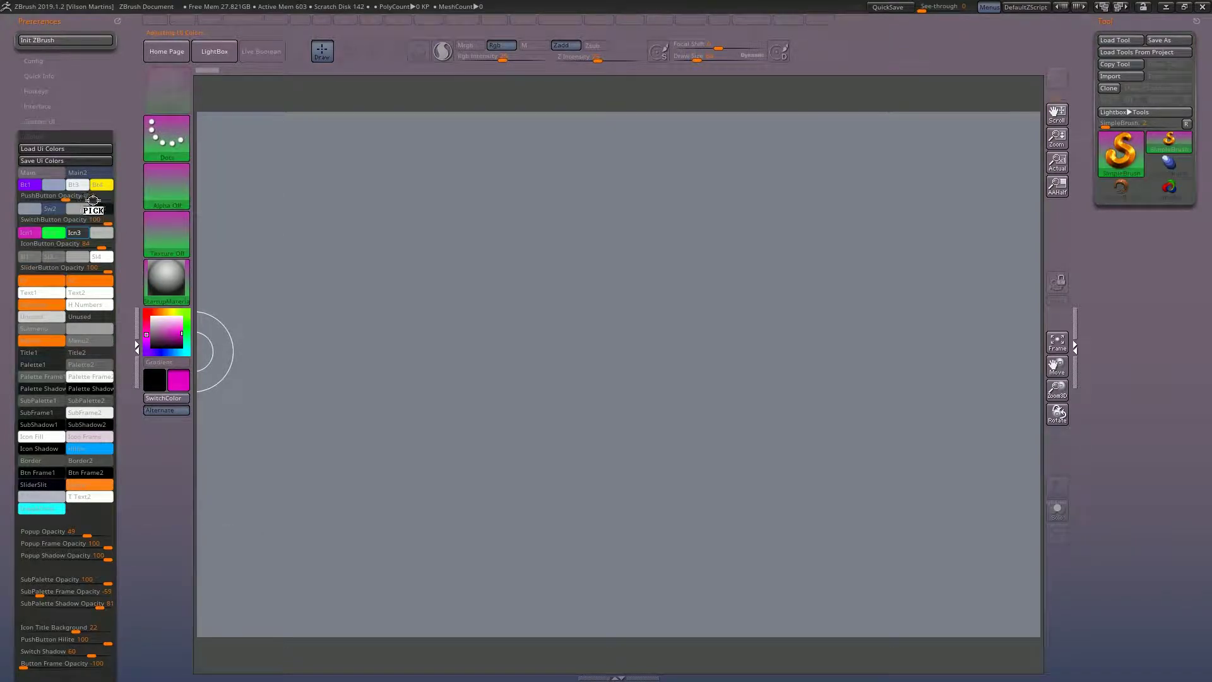
pyautogui.click(187, 354)
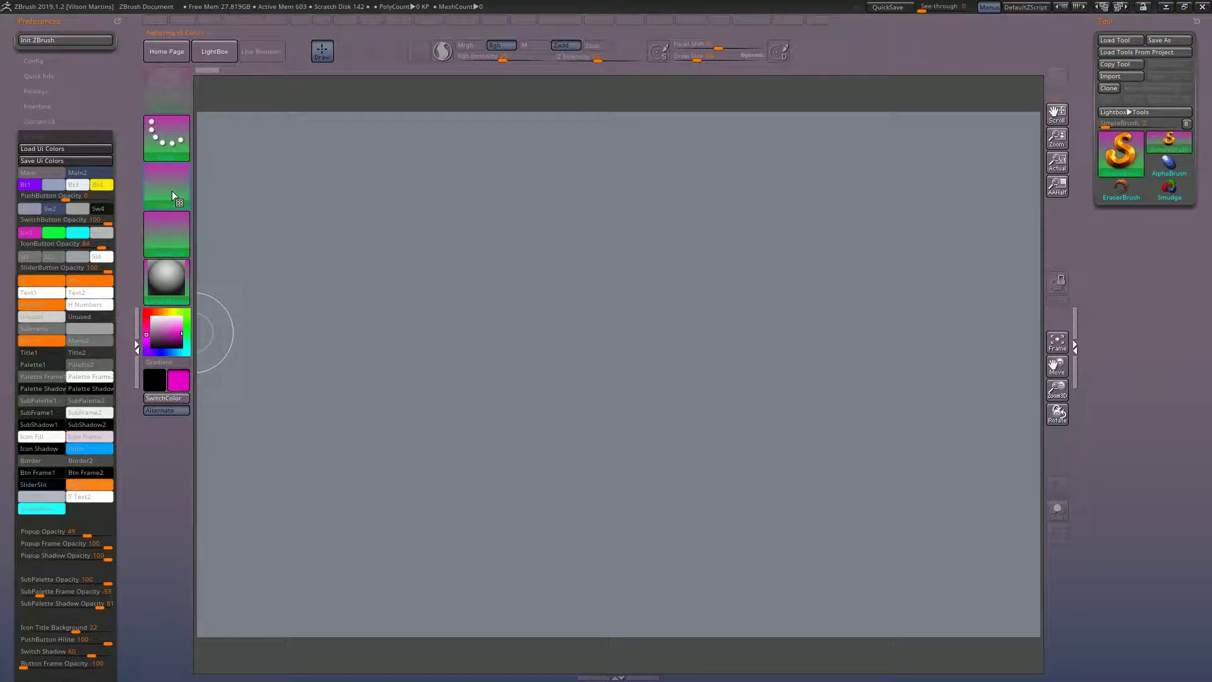
pyautogui.click(102, 233)
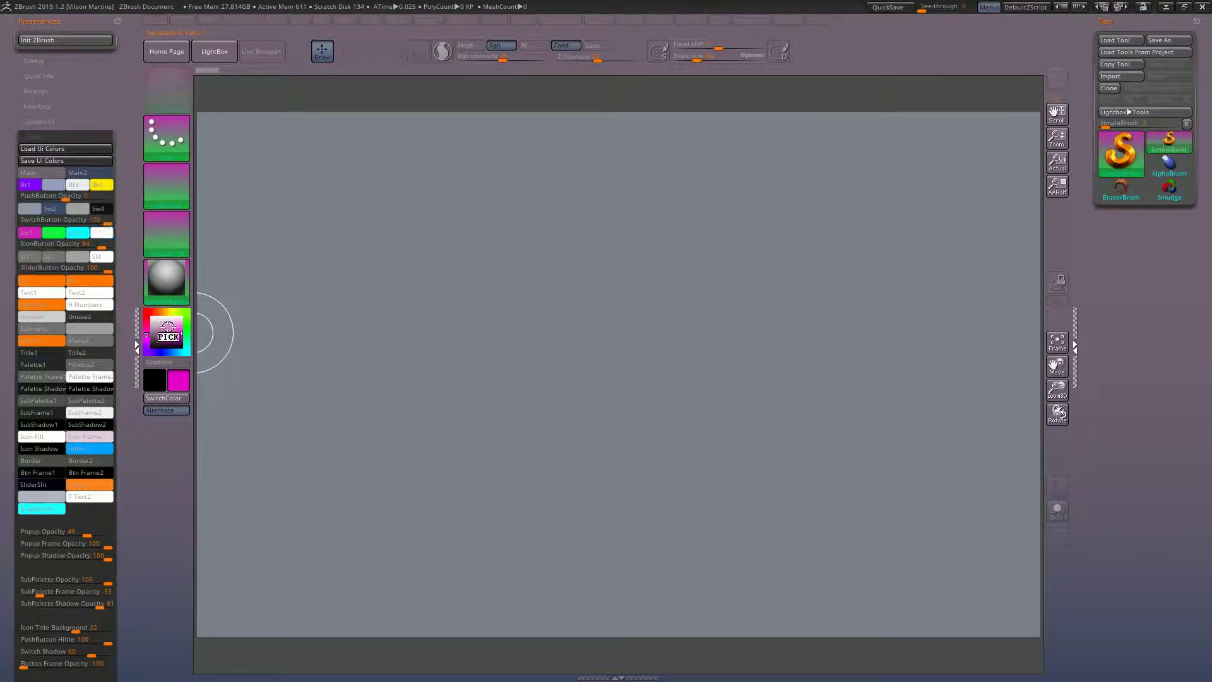
pyautogui.click(154, 317)
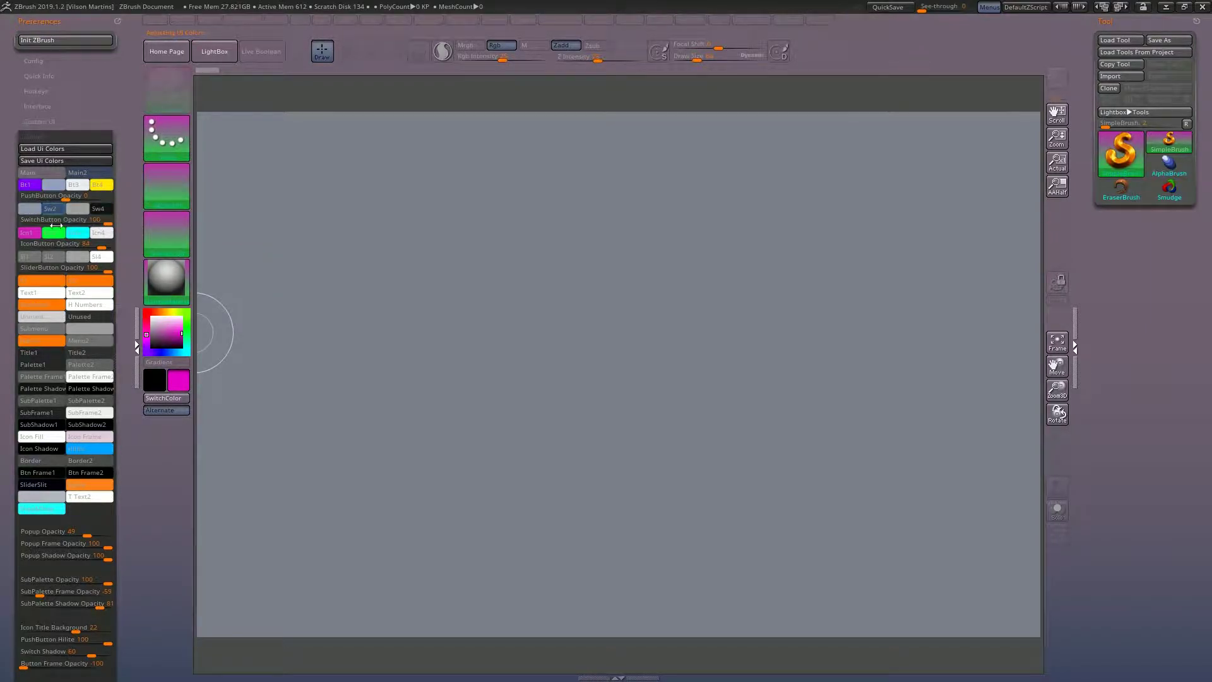
pyautogui.moveTo(56, 245)
pyautogui.mouseDown()
pyautogui.moveTo(22, 241)
pyautogui.moveTo(142, 258)
pyautogui.mouseUp()
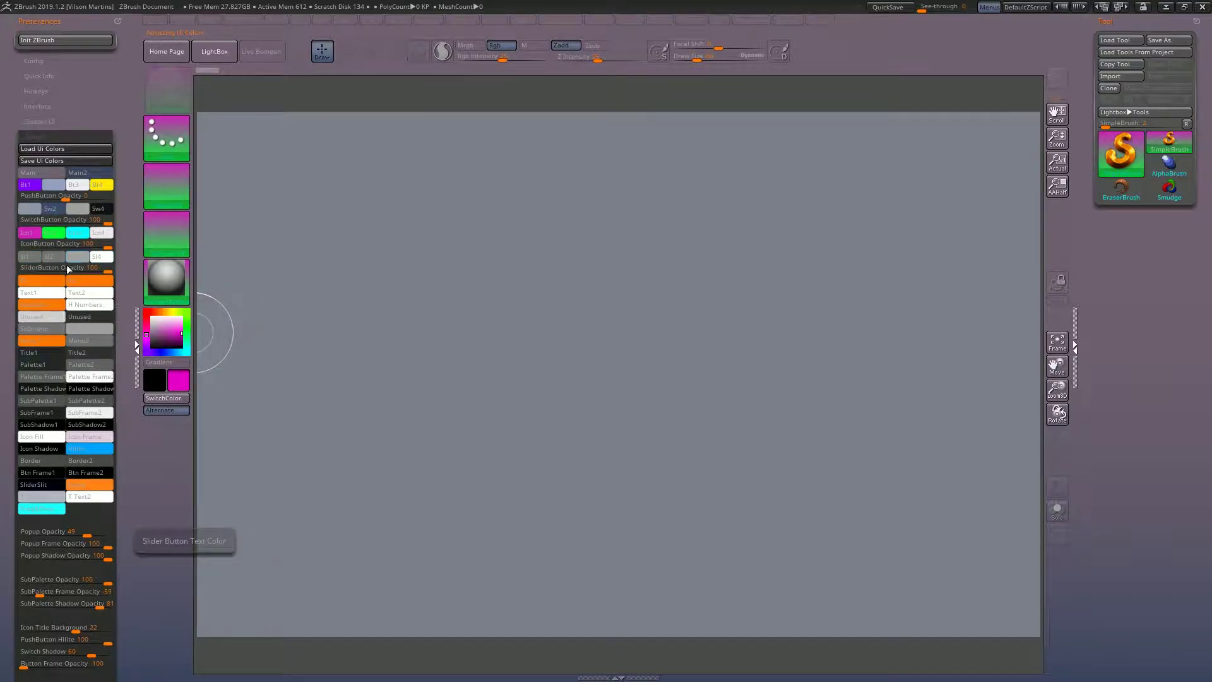
# Drag SliderButton Opacity down from 100 to 97.
pyautogui.moveTo(14, 246); pyautogui.dragTo(118, 245)
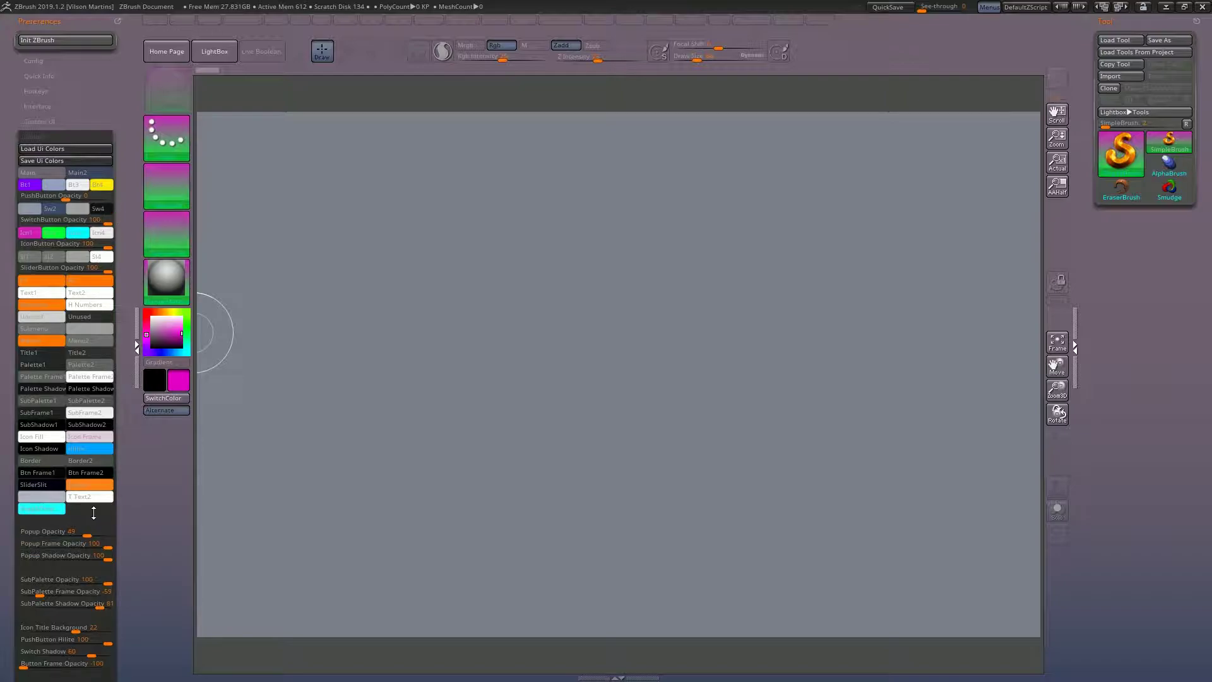
pyautogui.click(105, 271)
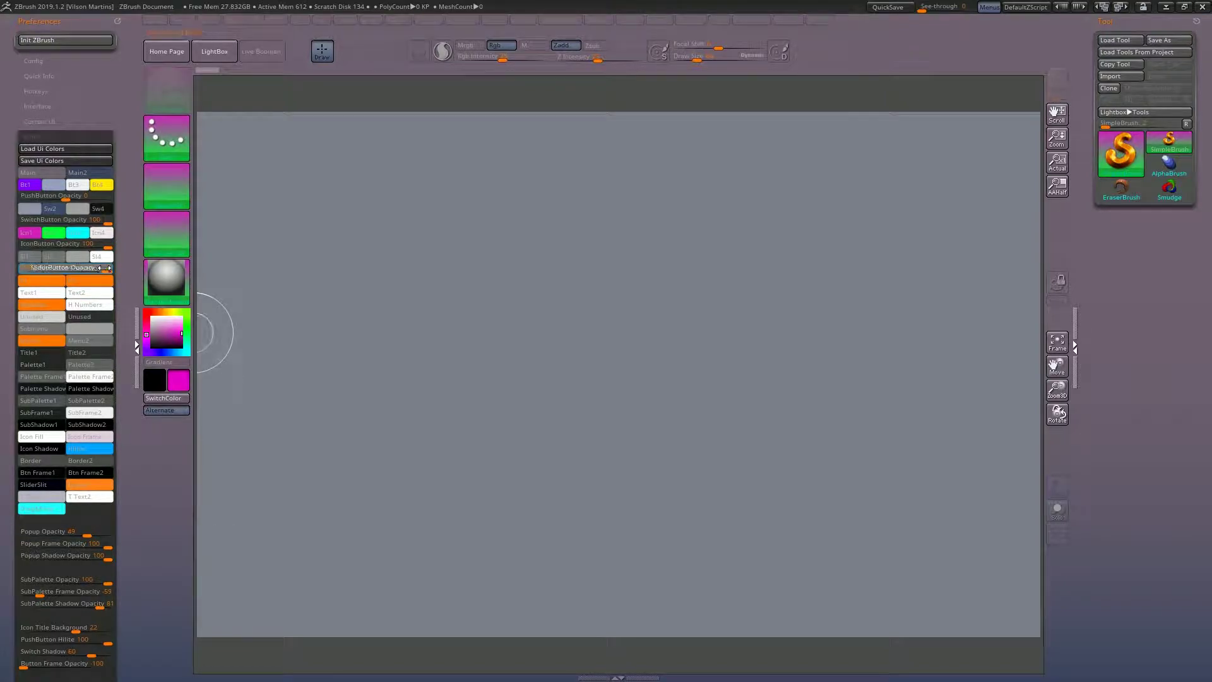
pyautogui.moveTo(104, 269); pyautogui.dragTo(118, 288)
# Colour Sl1 yellow and Sl2 cyan, adjust Sl3, and lower SliderButton Opacity to 95.
pyautogui.moveTo(35, 256)
pyautogui.mouseDown()
pyautogui.moveTo(167, 335)
pyautogui.moveTo(169, 314)
pyautogui.mouseUp()
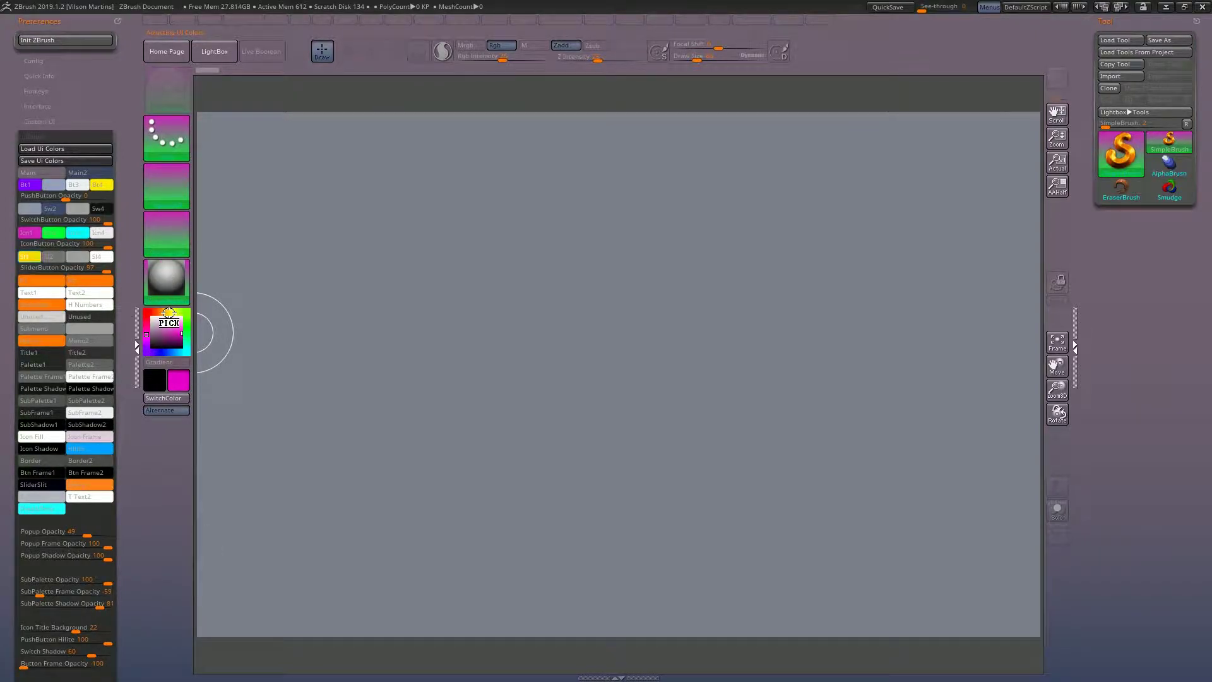
pyautogui.click(106, 271)
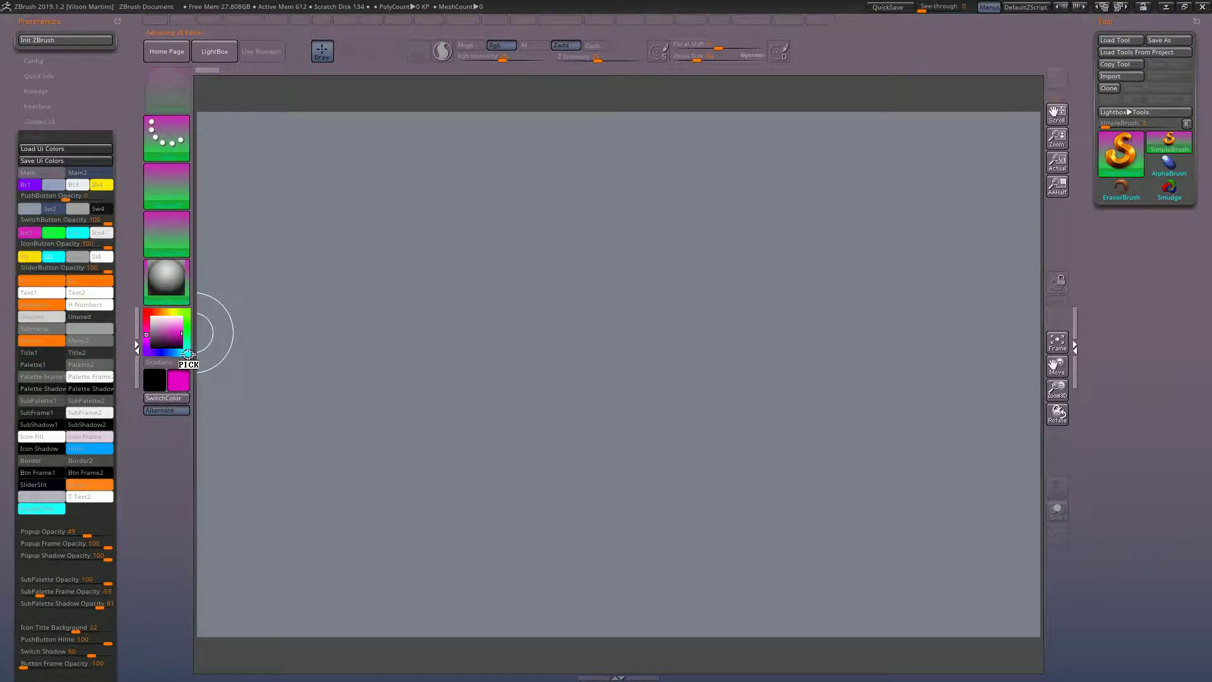
pyautogui.moveTo(158, 258); pyautogui.dragTo(188, 341)
pyautogui.click(105, 269)
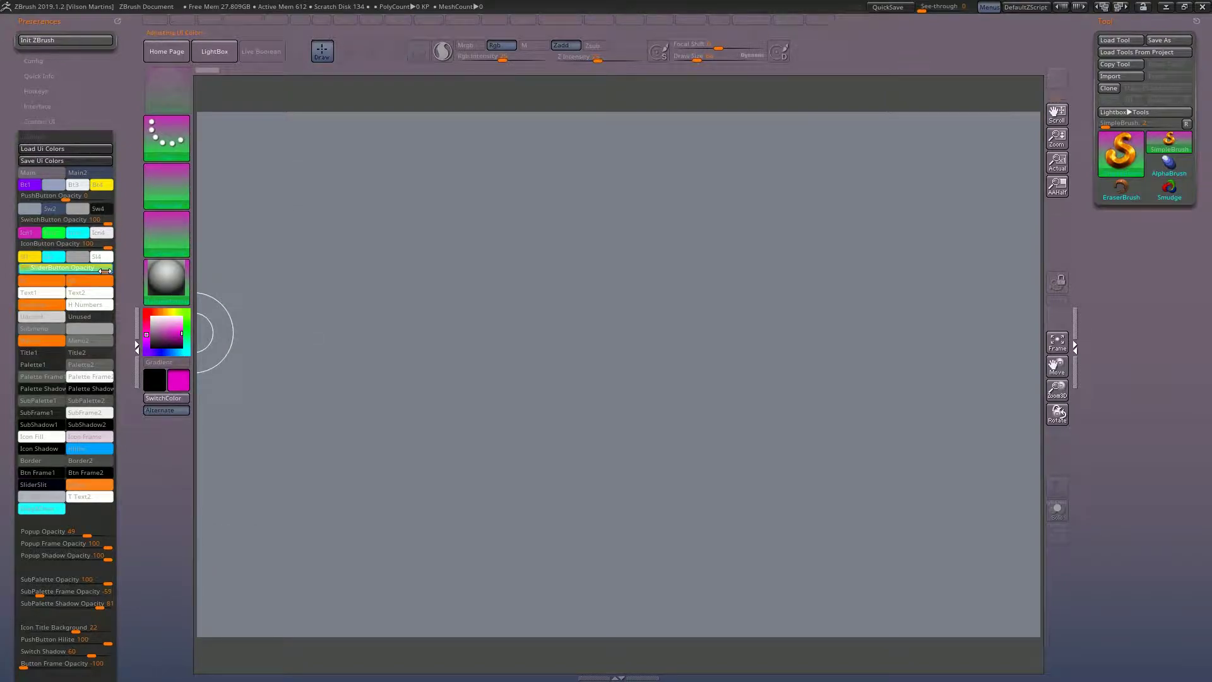
pyautogui.moveTo(106, 271); pyautogui.dragTo(108, 282)
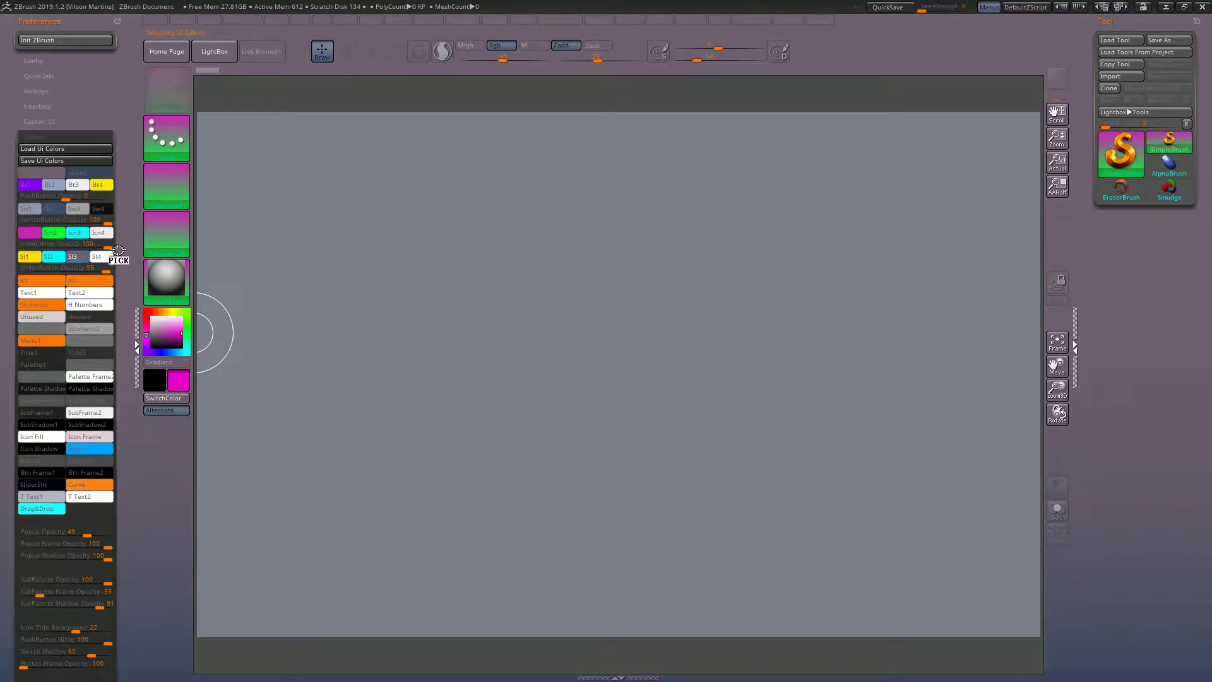
pyautogui.moveTo(106, 287); pyautogui.dragTo(109, 281)
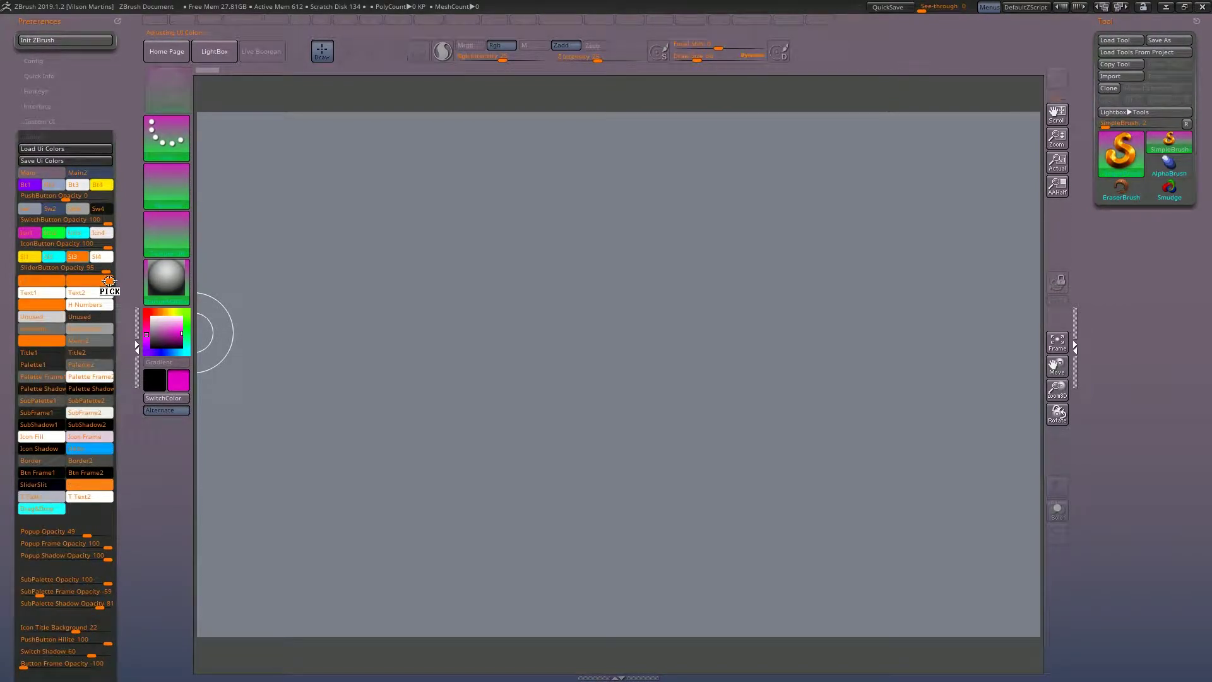
pyautogui.click(109, 281)
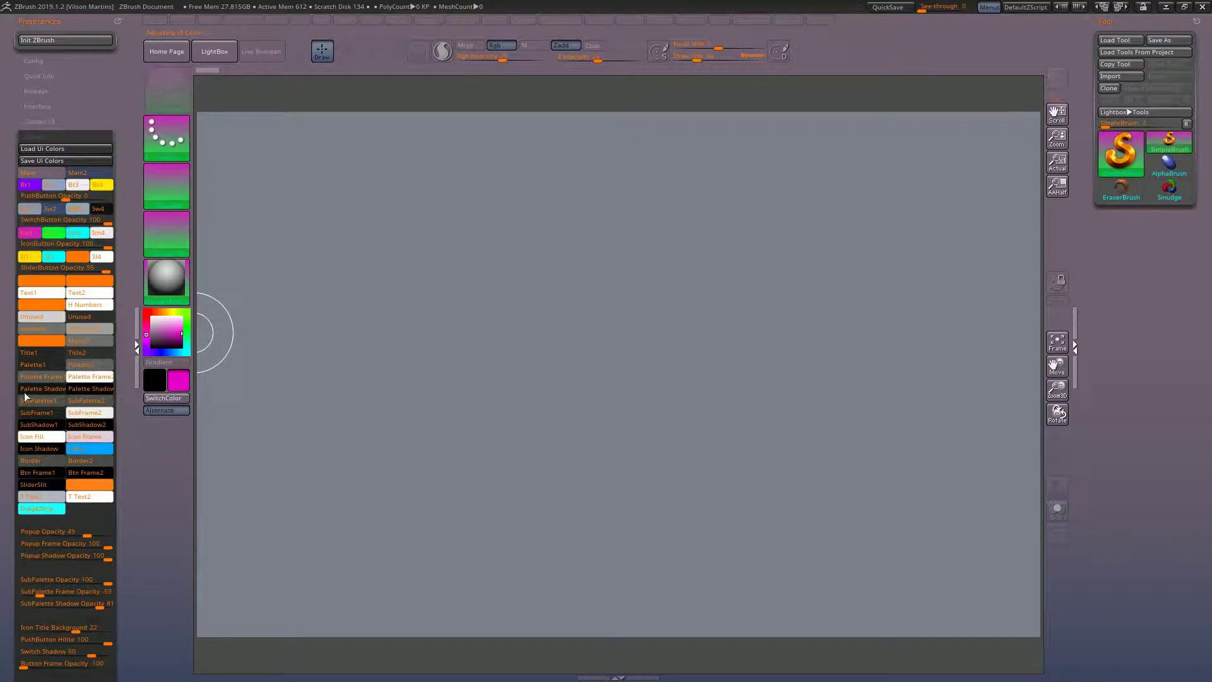
pyautogui.moveTo(98, 516)
pyautogui.mouseDown()
pyautogui.moveTo(41, 371)
pyautogui.moveTo(105, 253)
pyautogui.moveTo(117, 348)
pyautogui.mouseUp()
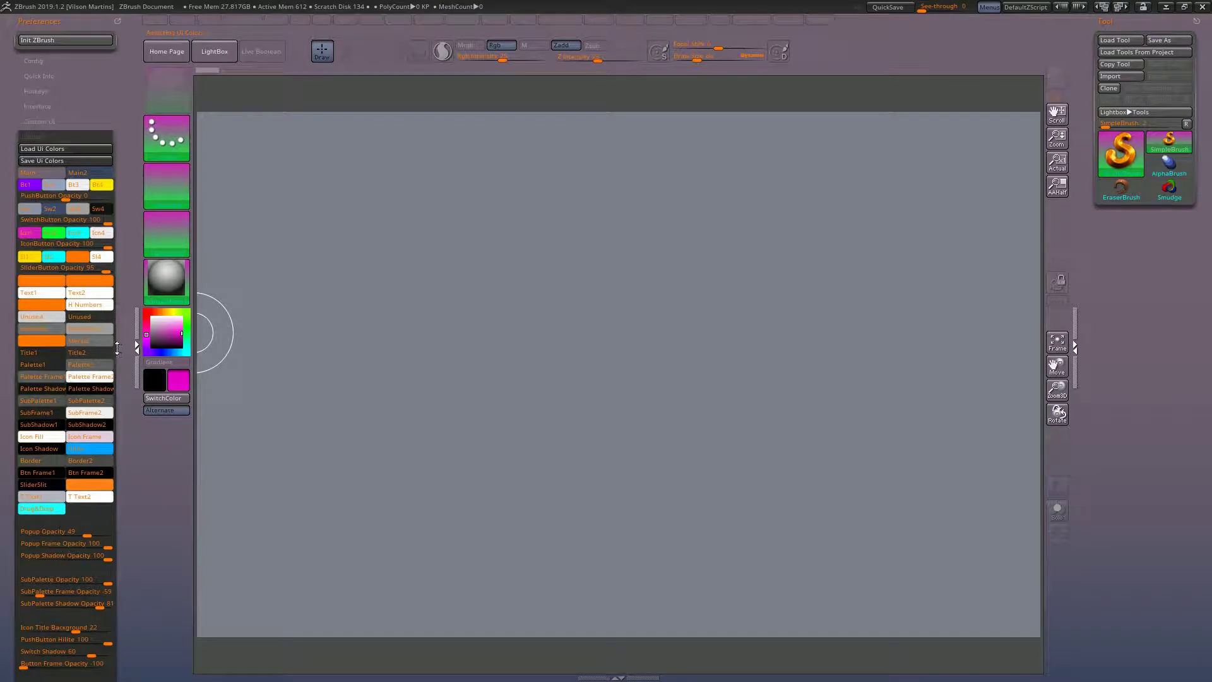
pyautogui.click(61, 267)
# Sample a new K2 colour, set Sl4 to magenta, and return to the top of Icolors.
pyautogui.click(110, 276)
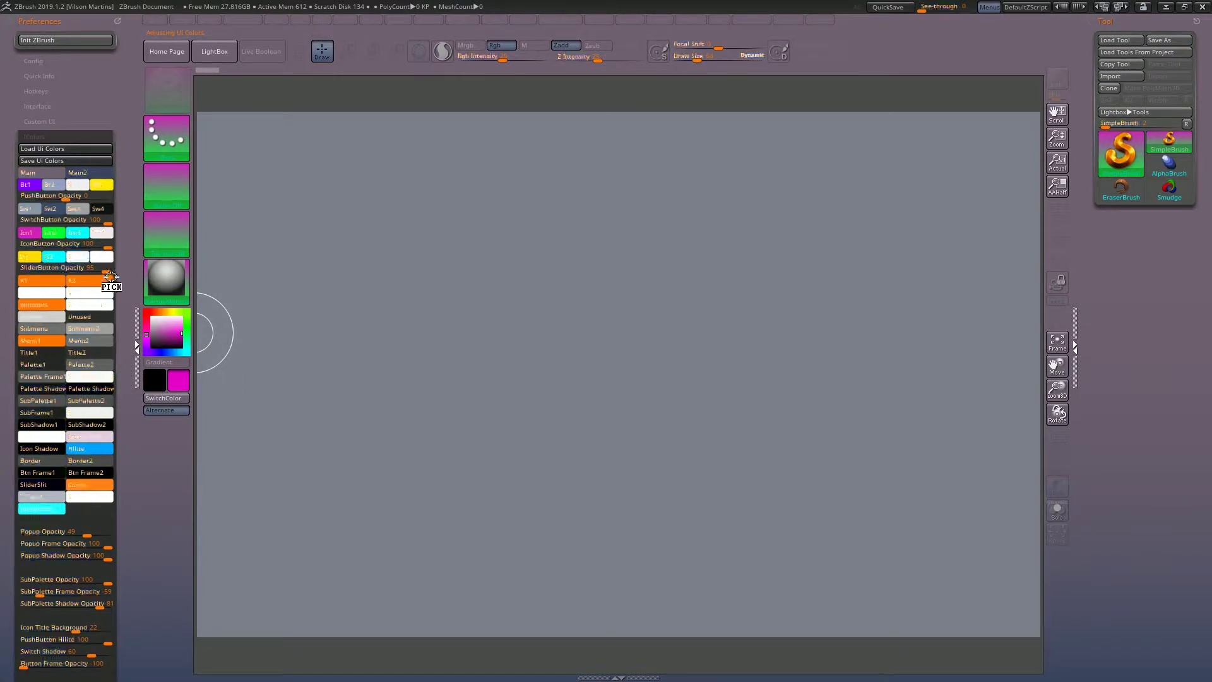
pyautogui.moveTo(110, 276); pyautogui.dragTo(96, 305)
pyautogui.moveTo(110, 305); pyautogui.dragTo(152, 328)
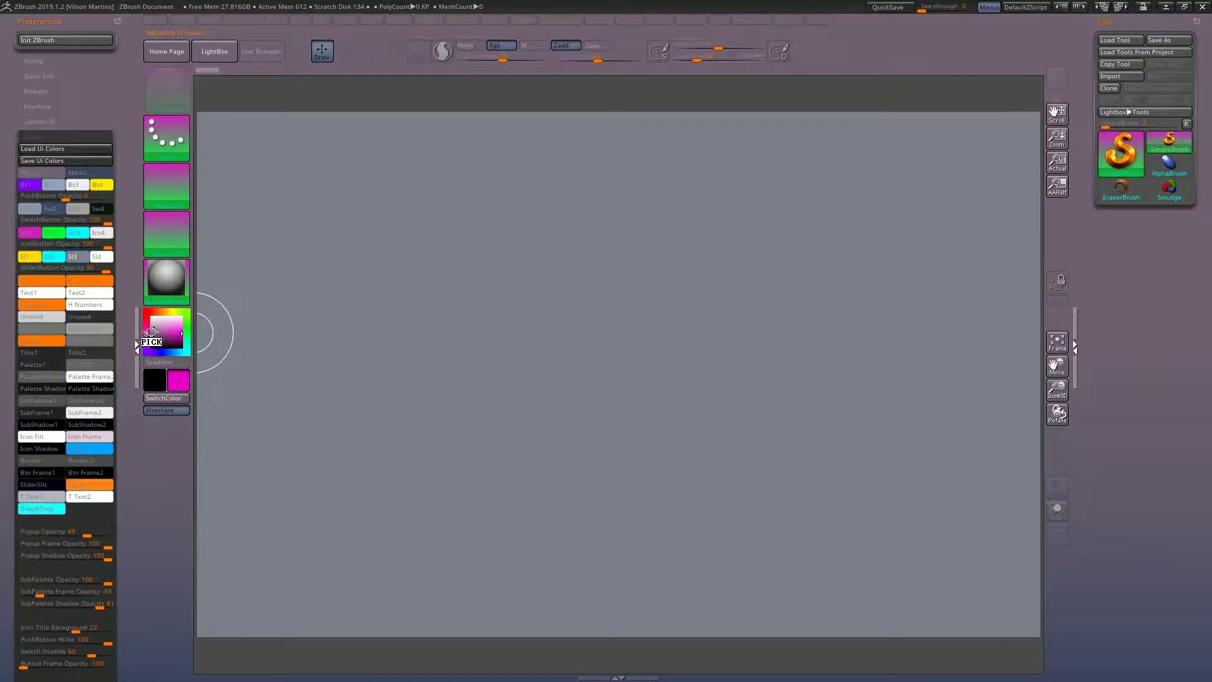
pyautogui.moveTo(152, 329); pyautogui.dragTo(146, 334)
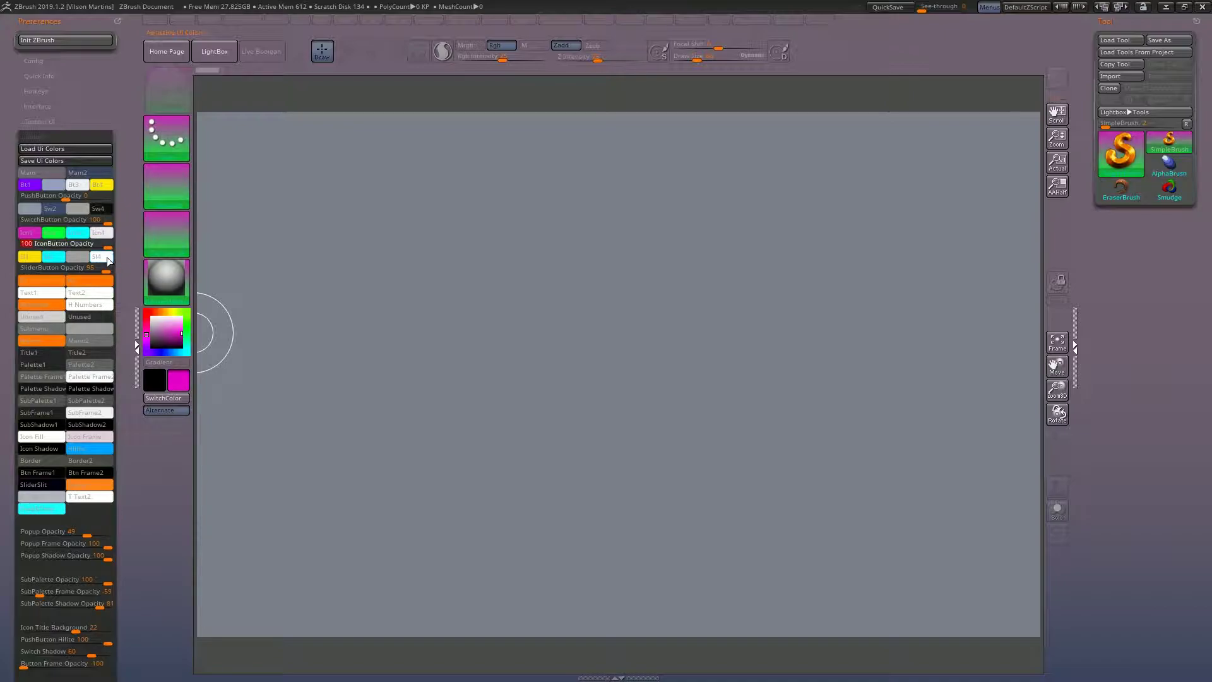
pyautogui.moveTo(101, 257); pyautogui.dragTo(166, 338)
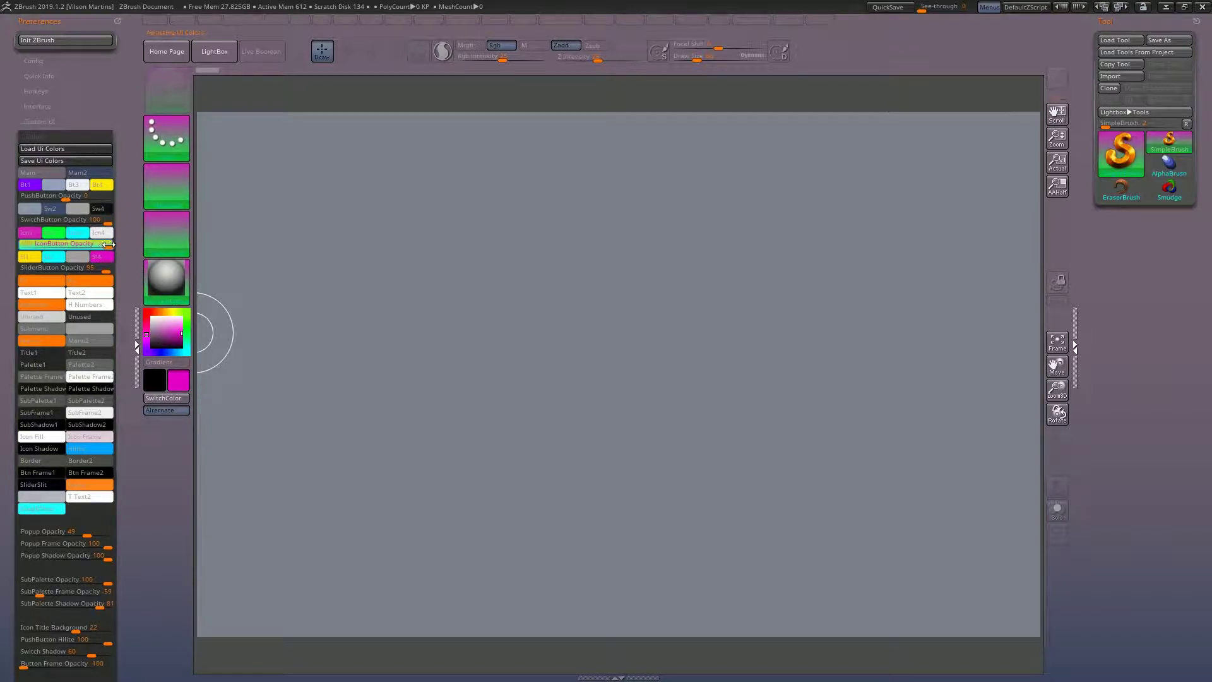
pyautogui.click(110, 245)
pyautogui.write('100')
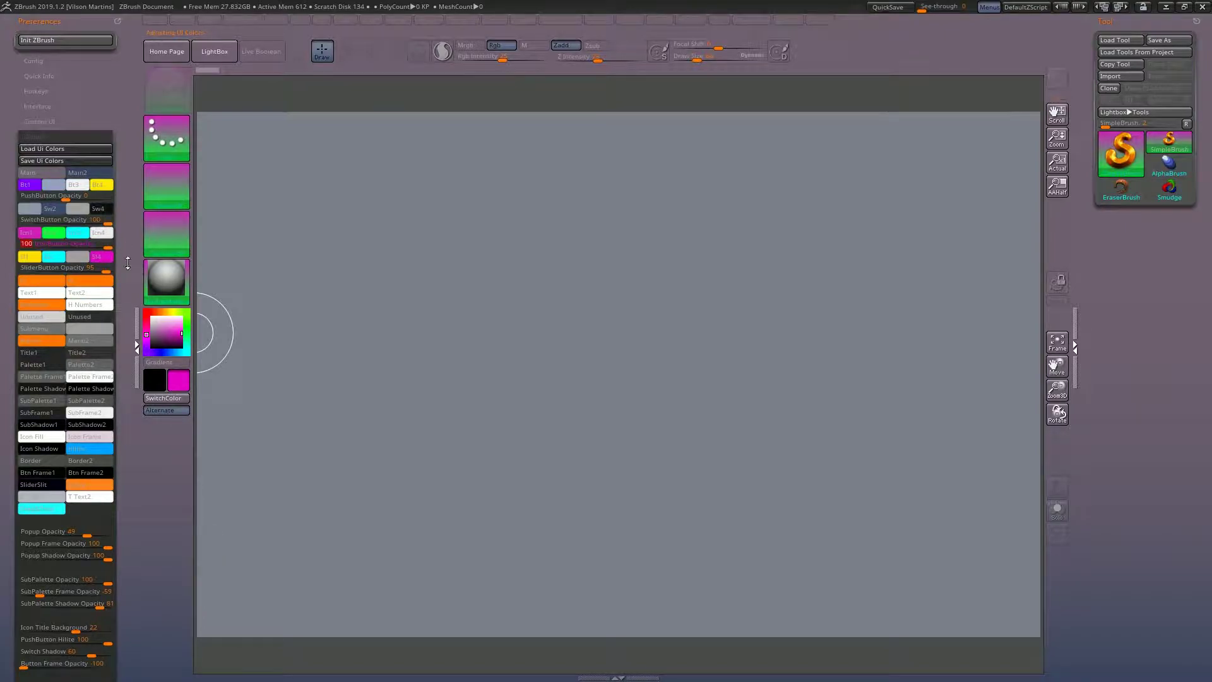
pyautogui.moveTo(101, 257)
pyautogui.mouseDown()
pyautogui.moveTo(164, 351)
pyautogui.moveTo(177, 334)
pyautogui.mouseUp()
pyautogui.scroll(-1, 114, 316)
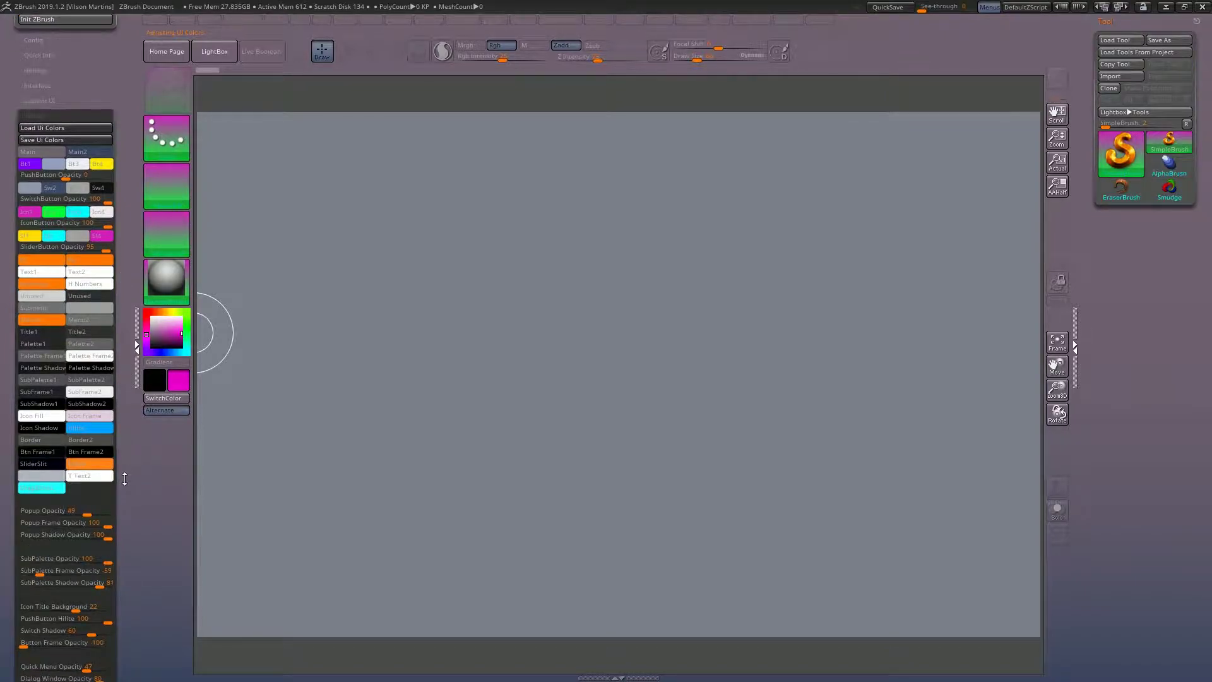
pyautogui.moveTo(126, 479); pyautogui.dragTo(146, 442)
pyautogui.scroll(3, 125, 444)
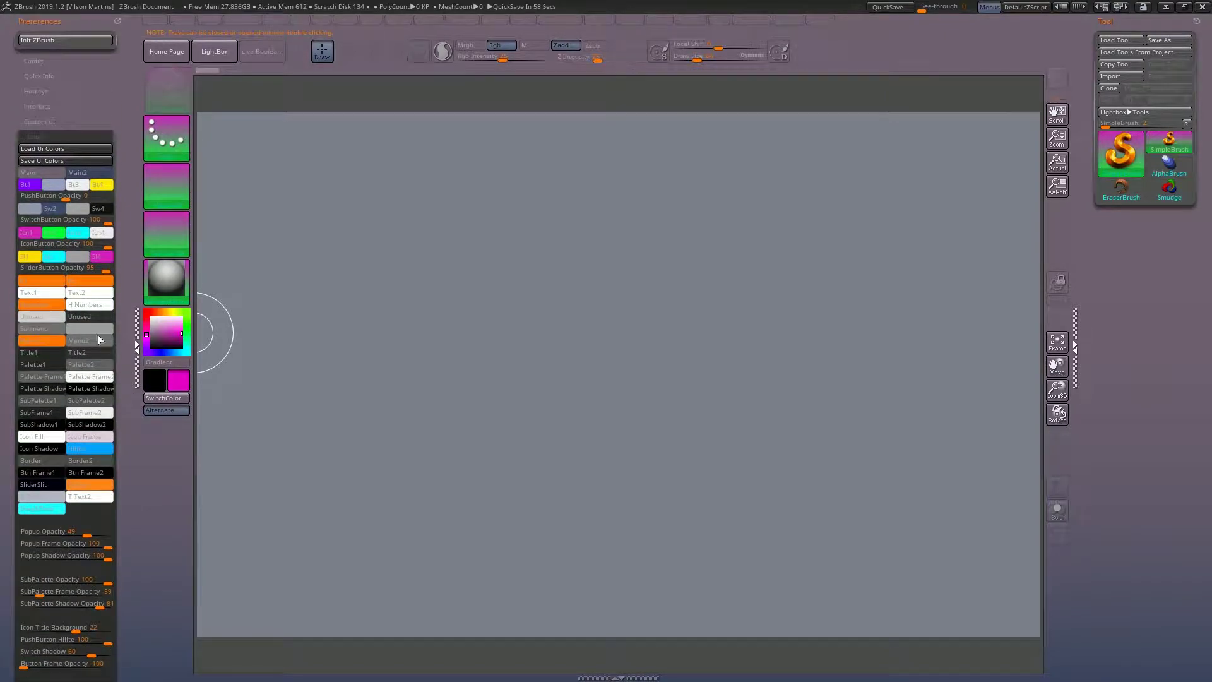
# Set Palette1 to yellow, previewing the change in the menu popups.
pyautogui.click(434, 19)
pyautogui.click(474, 19)
pyautogui.click(453, 19)
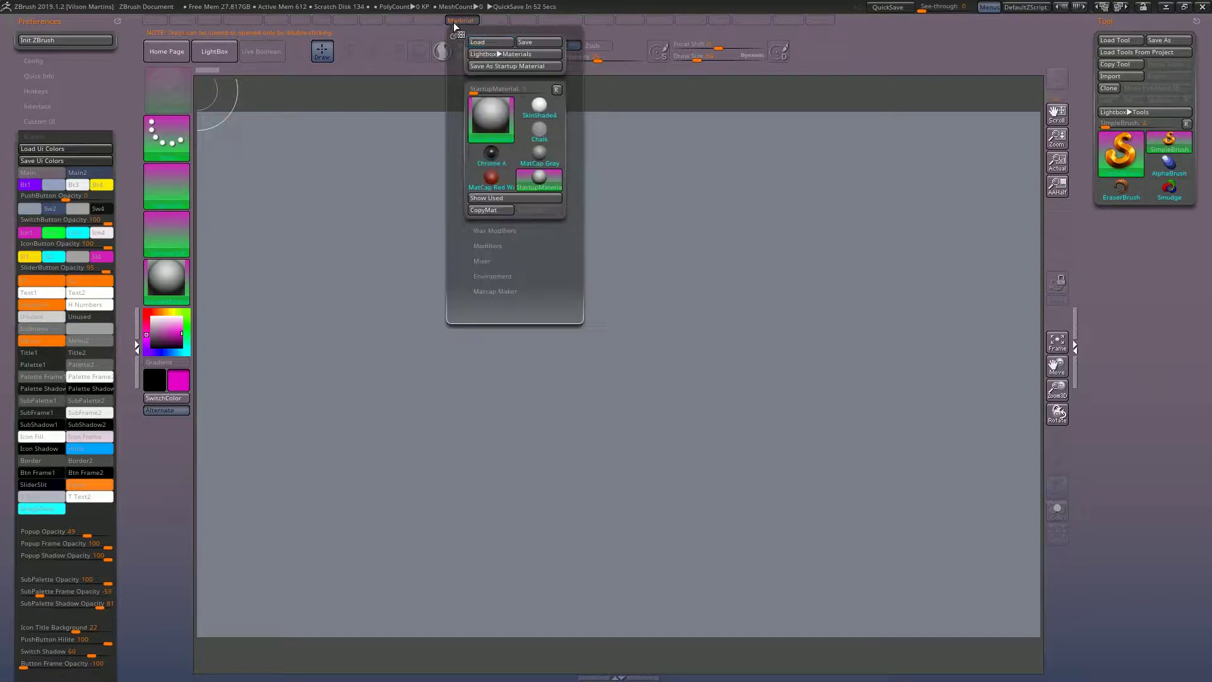
pyautogui.click(461, 20)
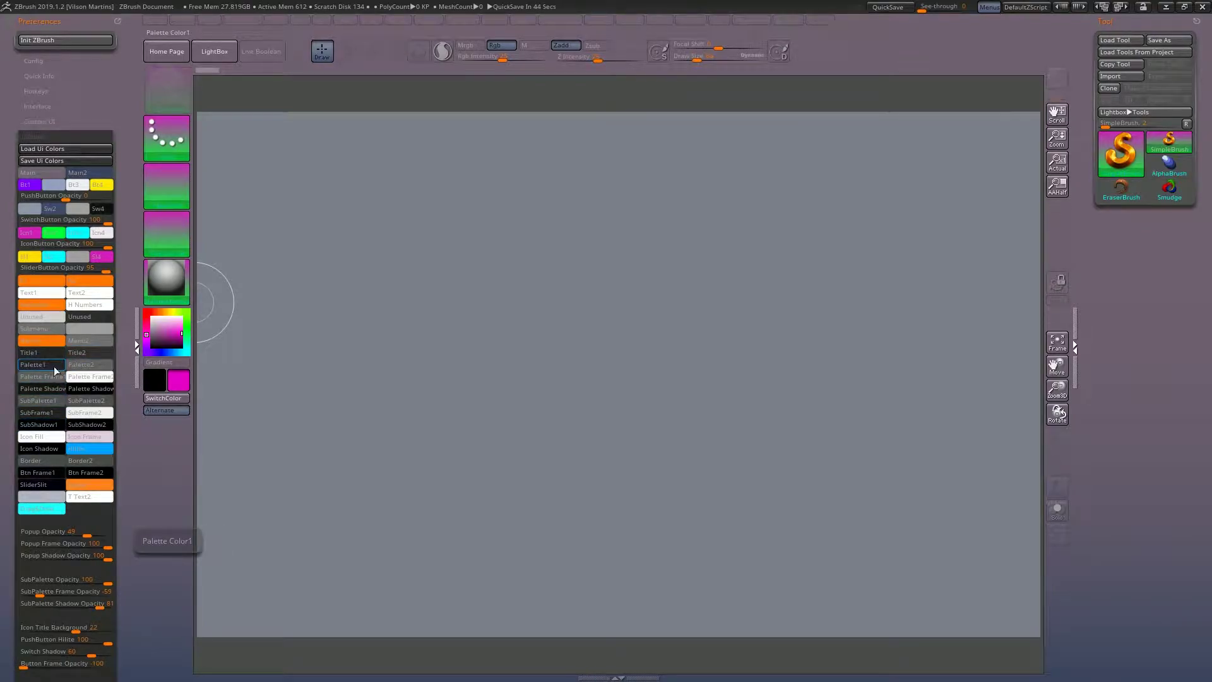
pyautogui.moveTo(56, 363); pyautogui.dragTo(104, 184)
pyautogui.click(465, 16)
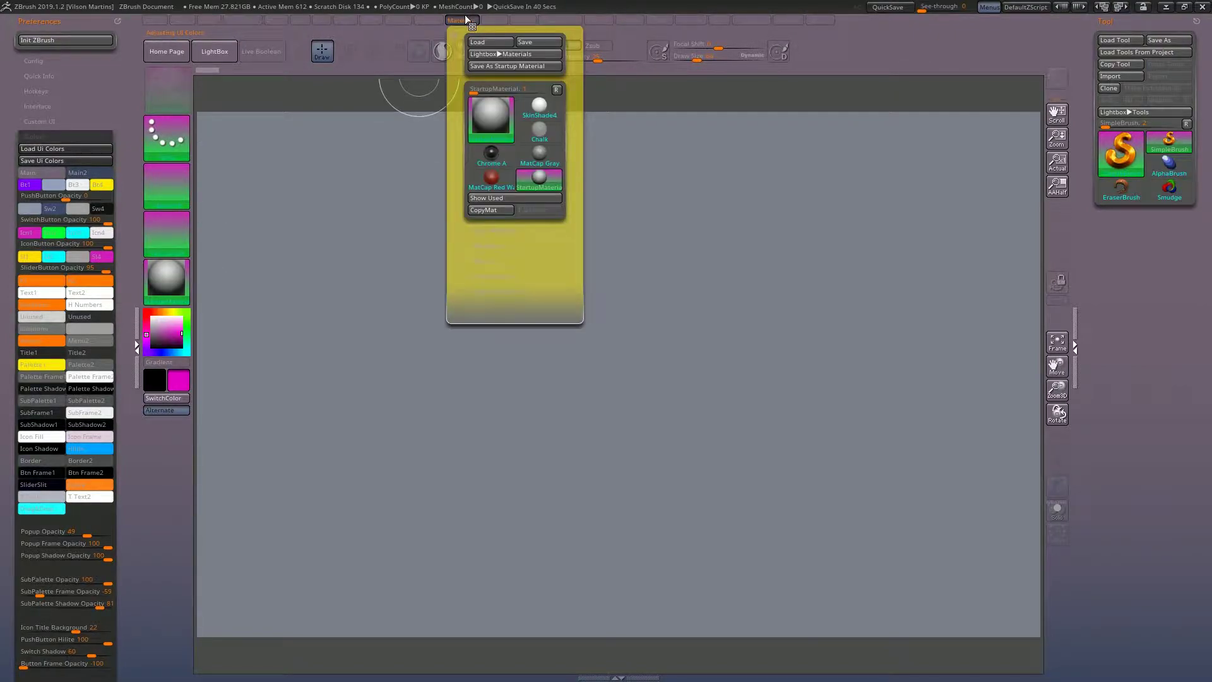
pyautogui.click(429, 22)
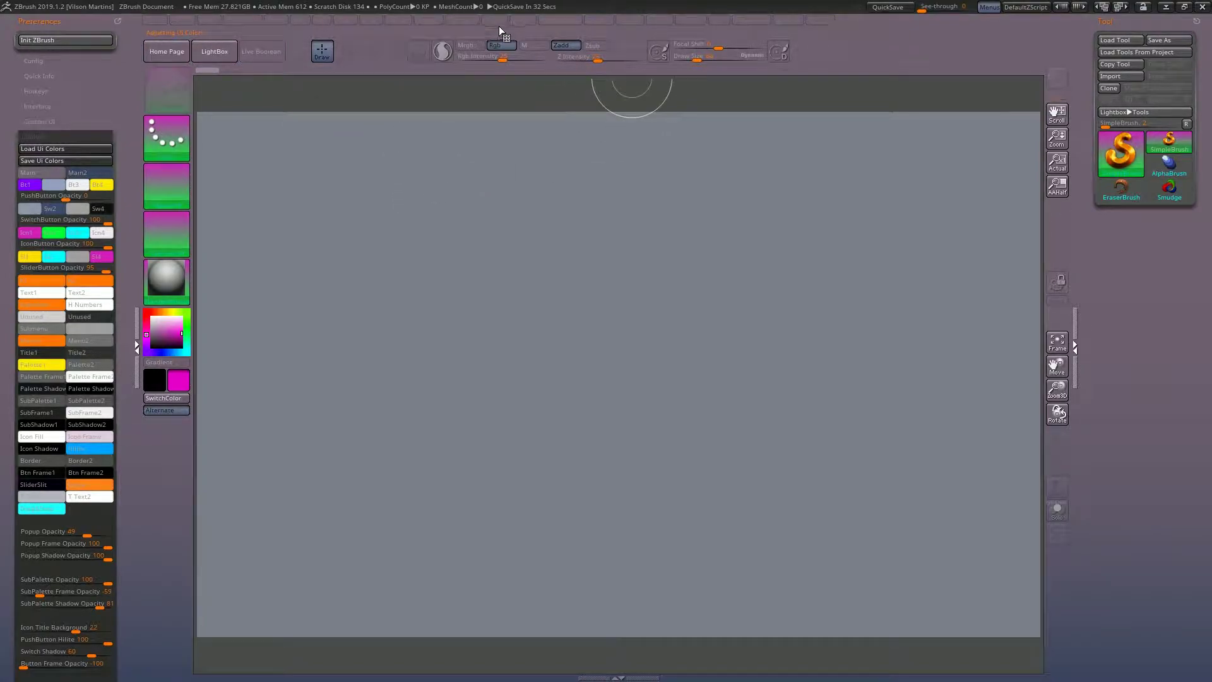
# Set Palette2 to magenta for a yellow-to-magenta Material popup gradient.
pyautogui.click(465, 25)
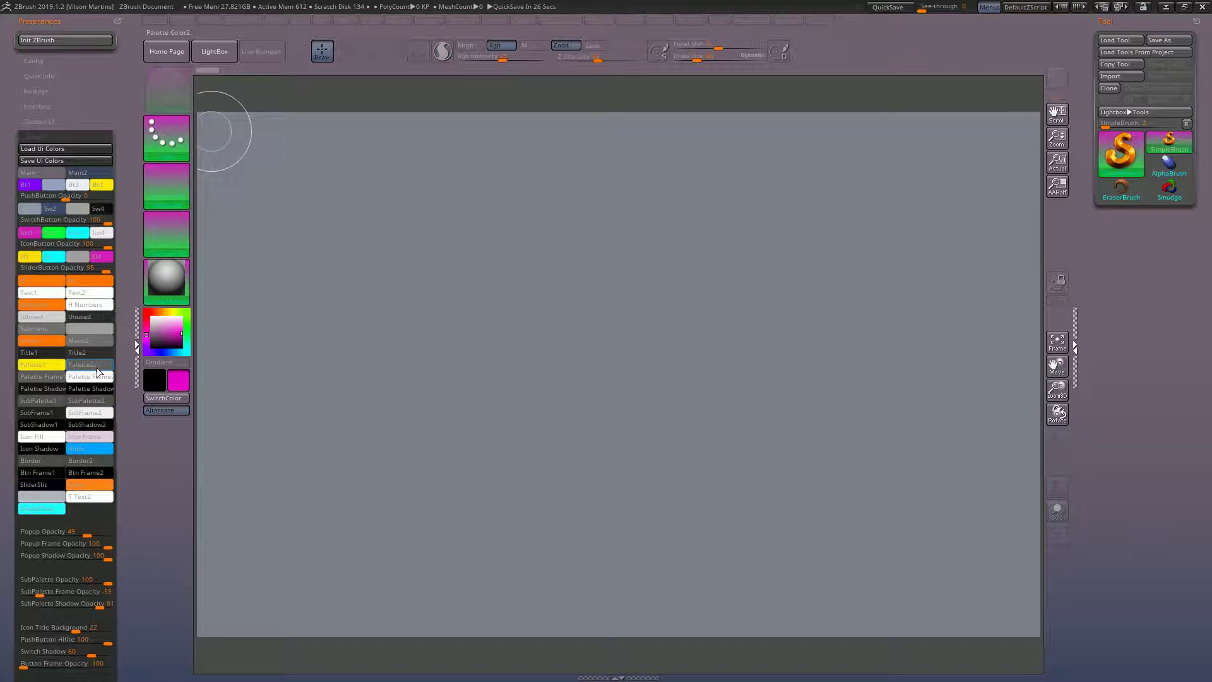
pyautogui.click(95, 366)
pyautogui.click(452, 21)
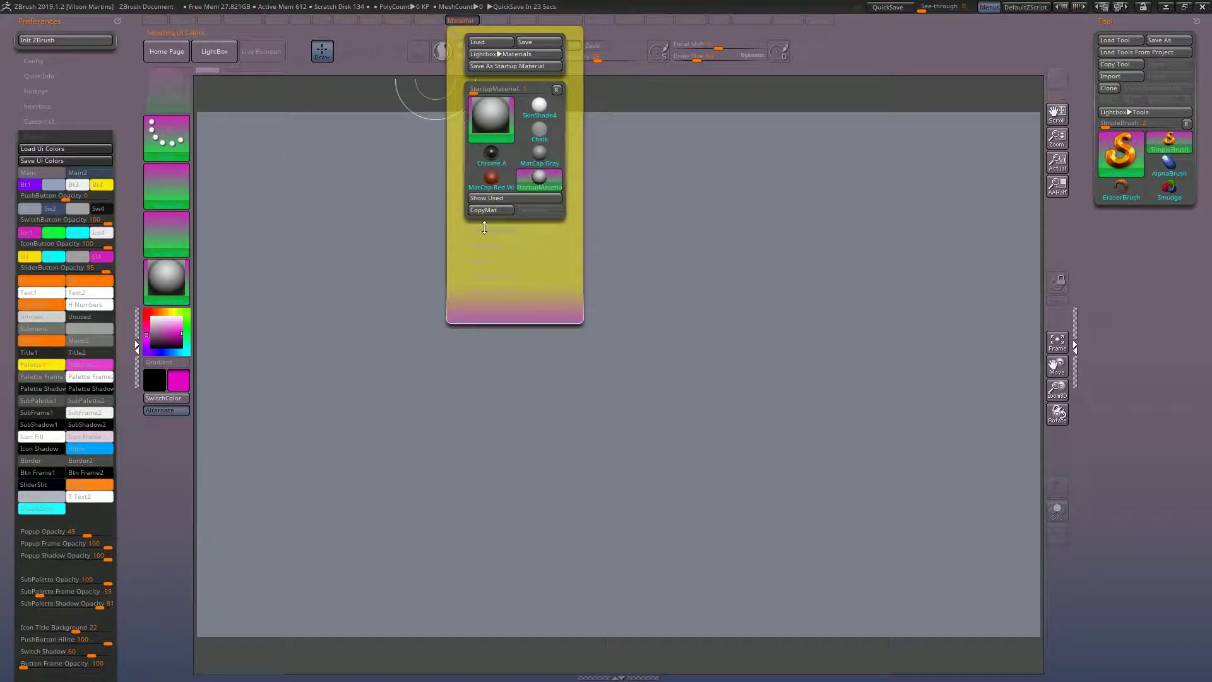
# Expand Palette Shading Curve and reset it to a straight line.
pyautogui.scroll(-3, 129, 278)
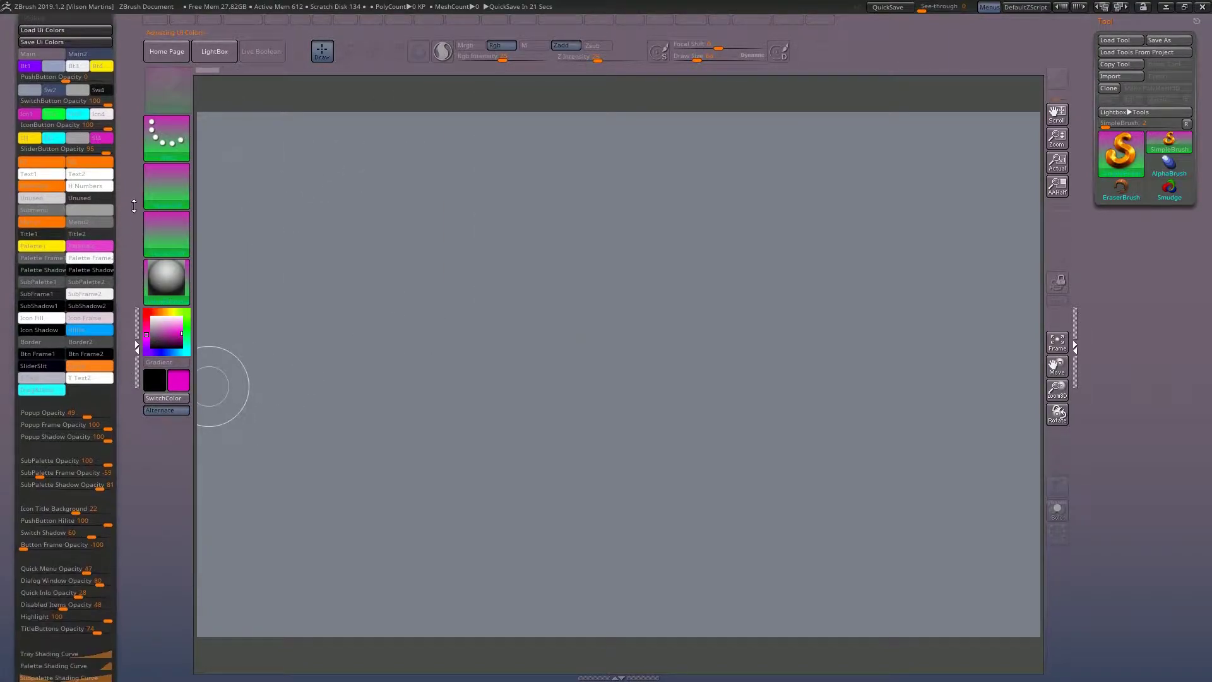
pyautogui.scroll(-3, 139, 176)
pyautogui.scroll(-2, 139, 177)
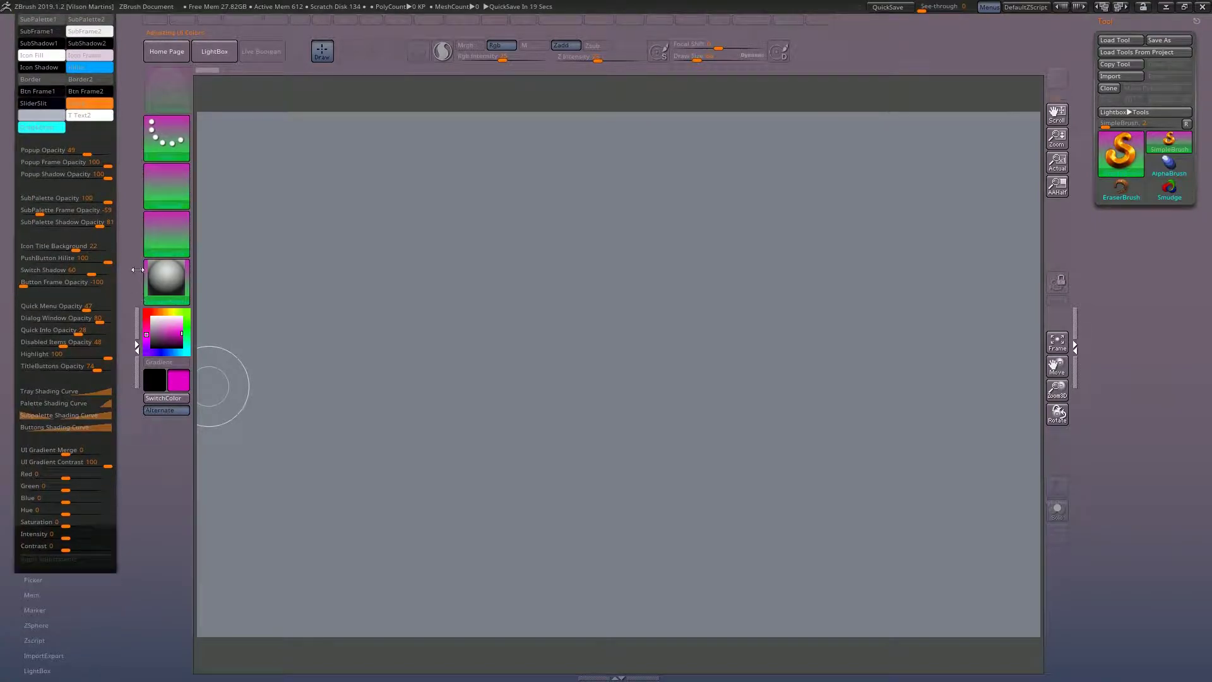
pyautogui.click(70, 405)
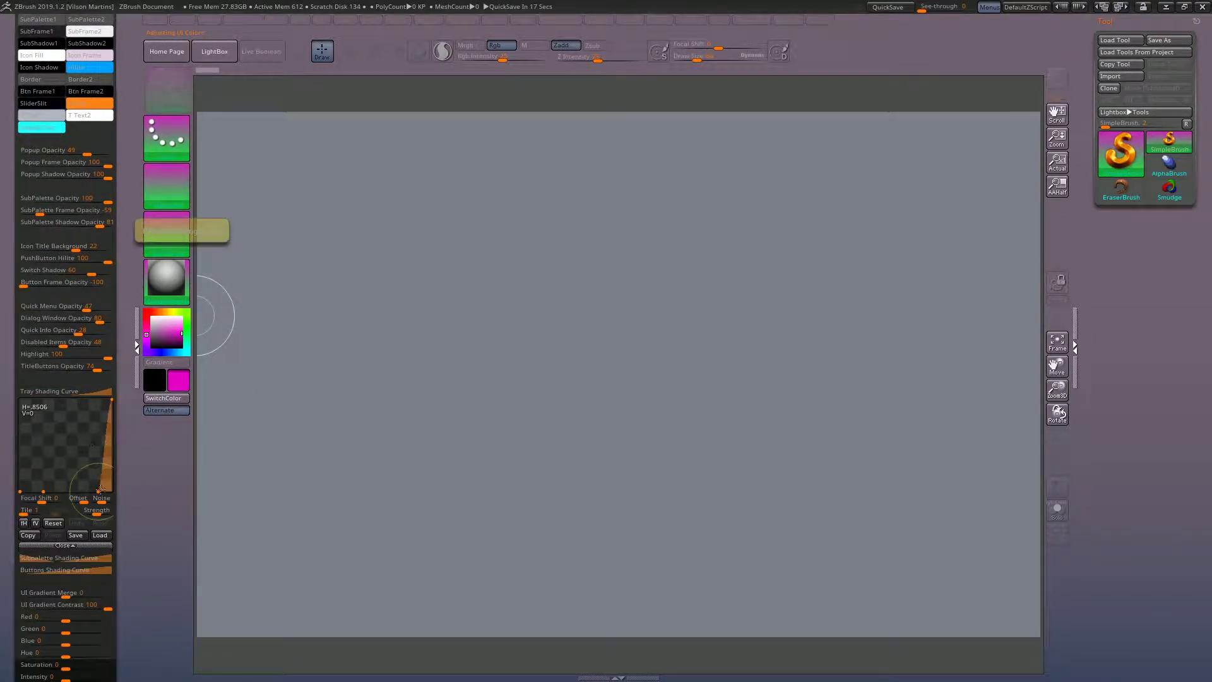
pyautogui.click(53, 523)
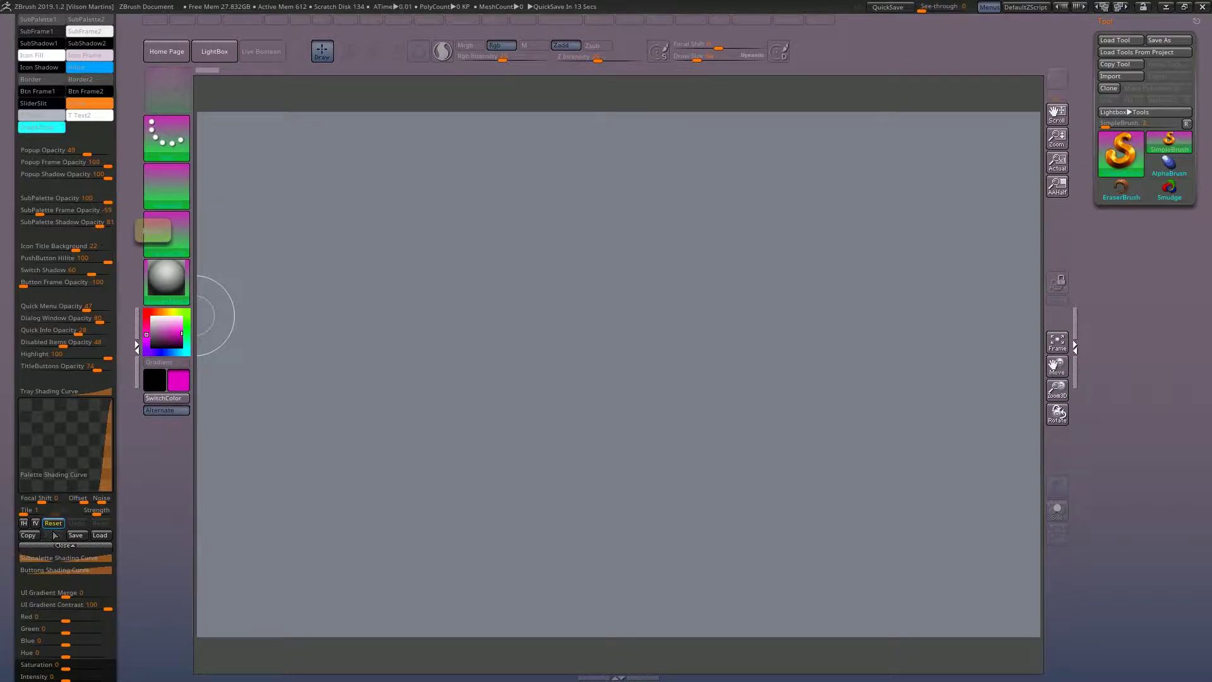
pyautogui.click(466, 21)
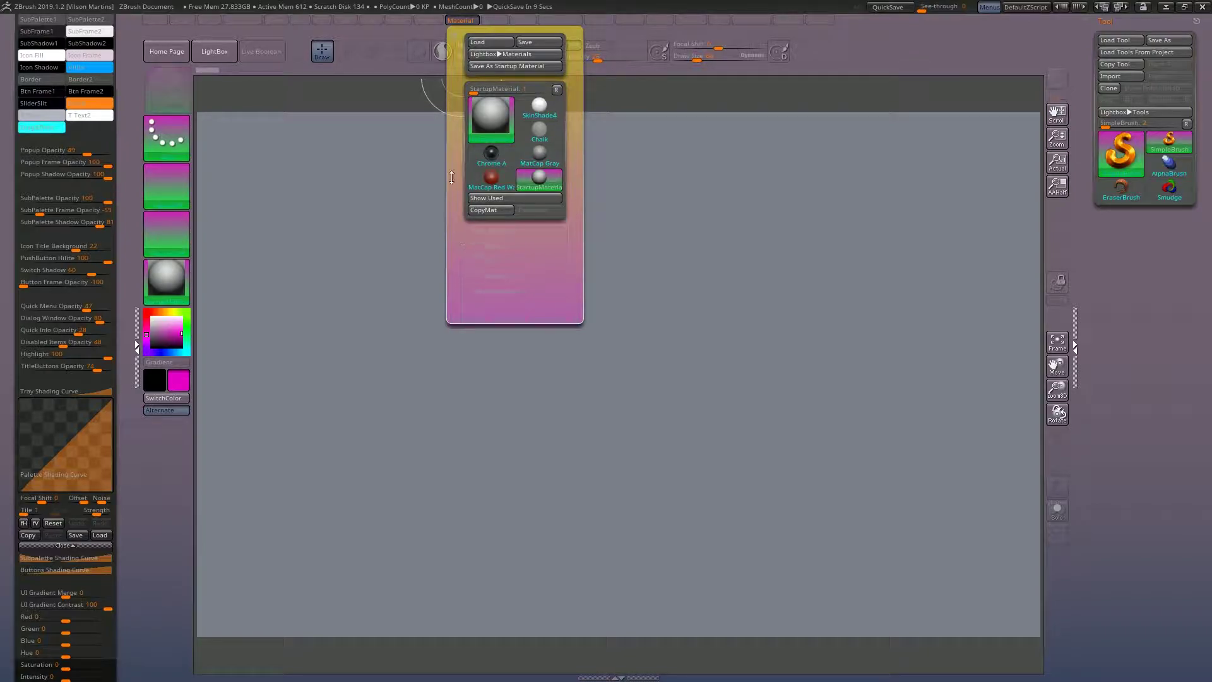
# Bend the curve convex, then concave, checking the Material popup gradient.
pyautogui.moveTo(63, 448); pyautogui.dragTo(38, 420)
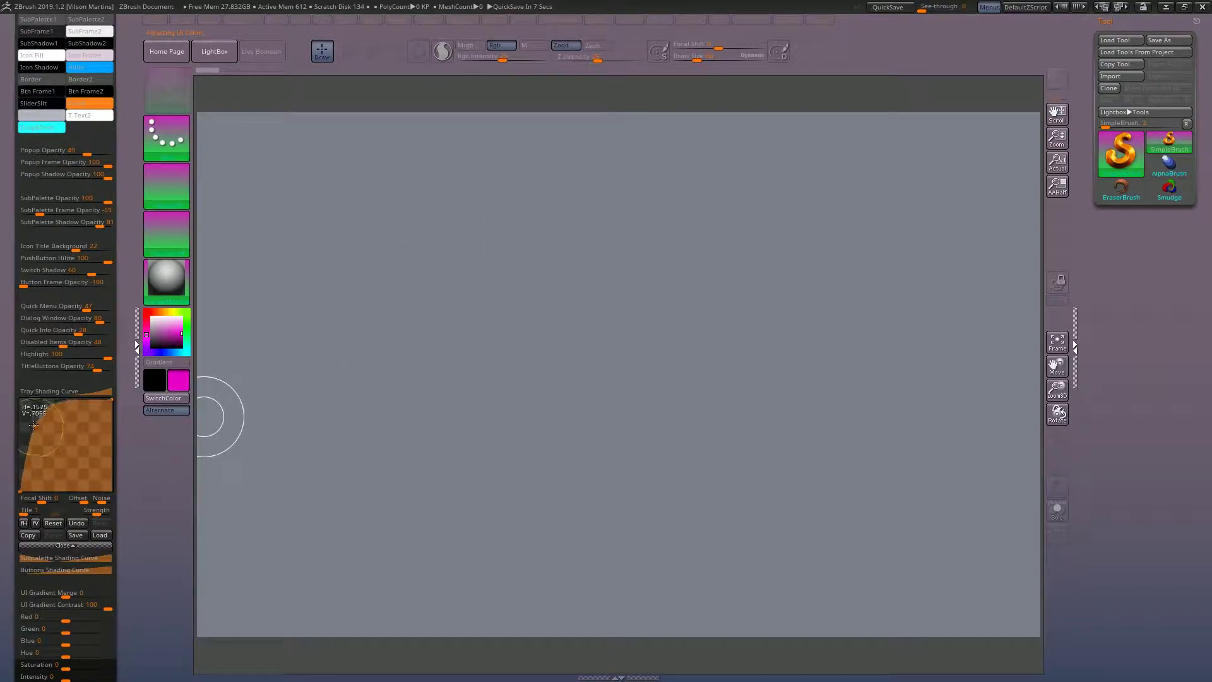
pyautogui.click(459, 21)
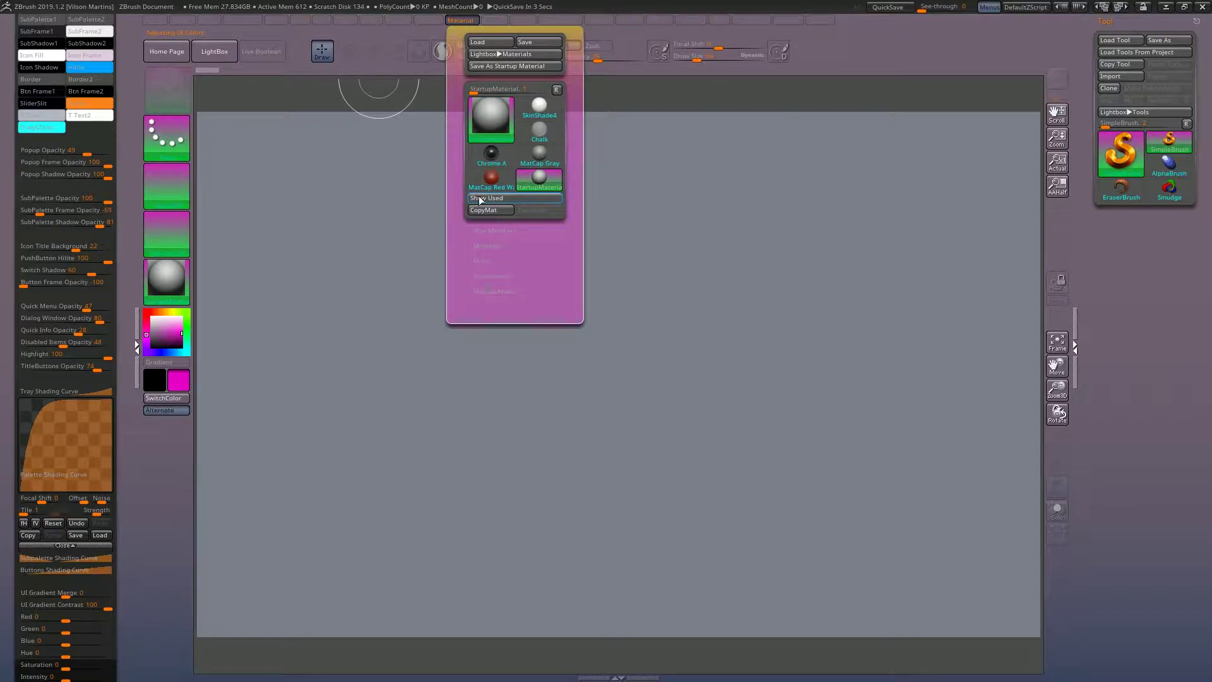
pyautogui.moveTo(33, 422)
pyautogui.moveTo(33, 420); pyautogui.dragTo(100, 415)
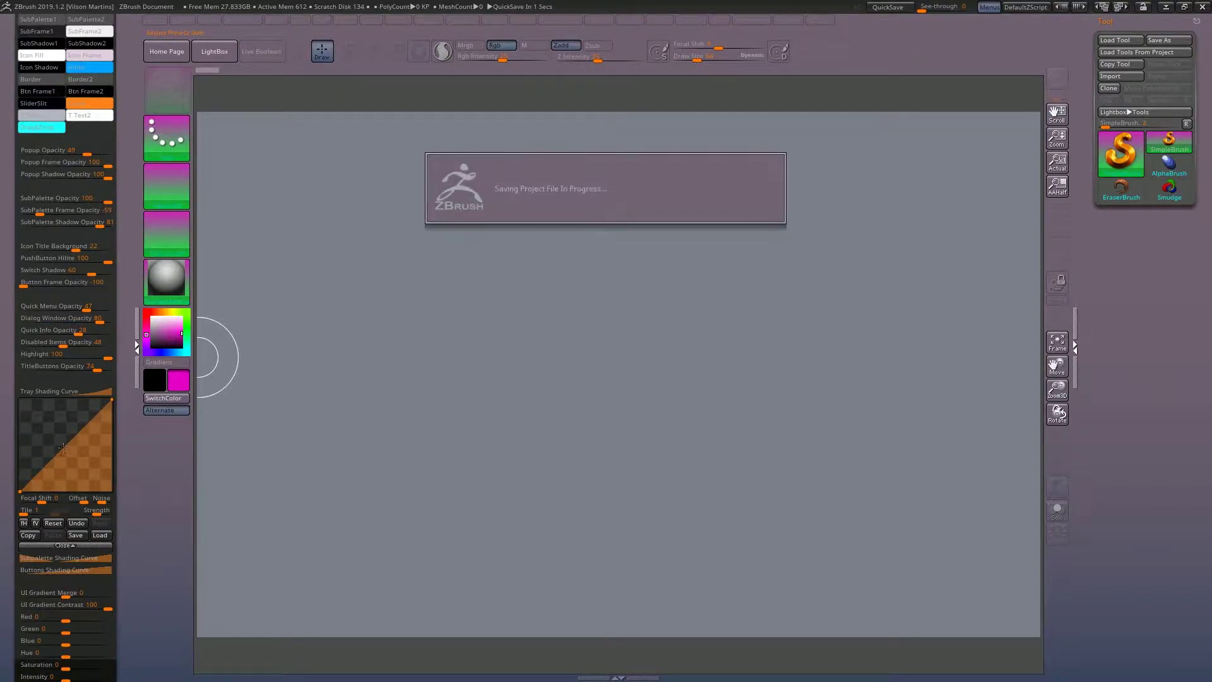
pyautogui.scroll(2, 126, 331)
pyautogui.scroll(-1, 127, 403)
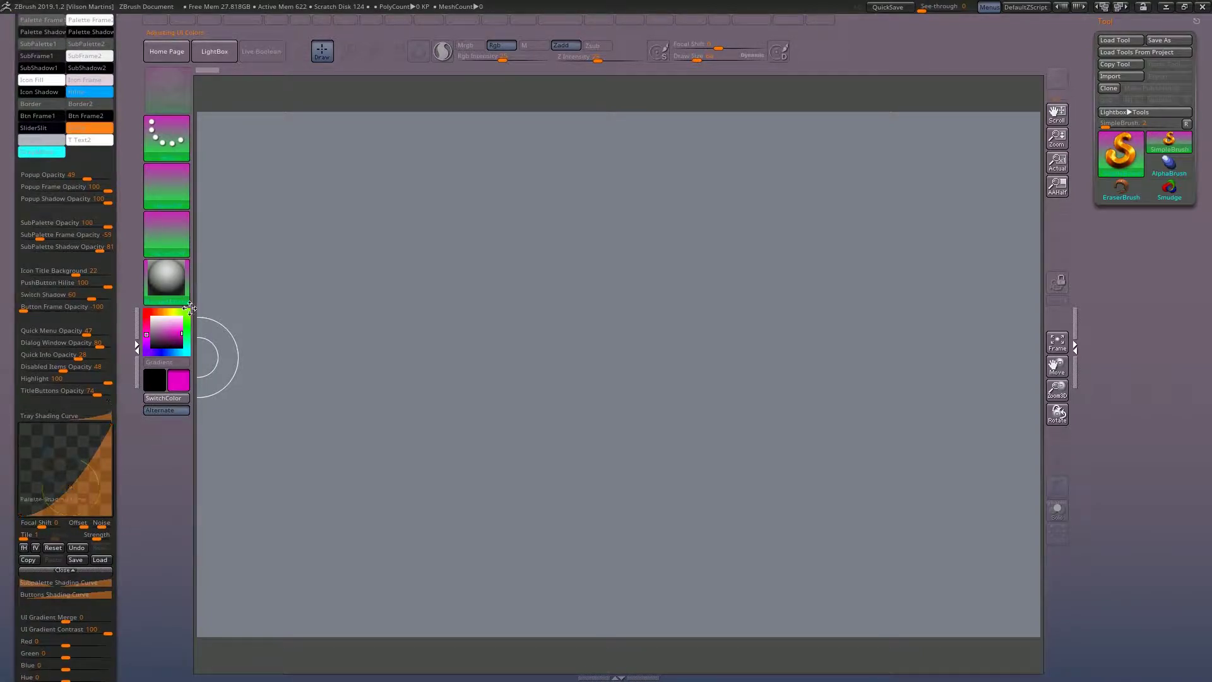
pyautogui.click(497, 17)
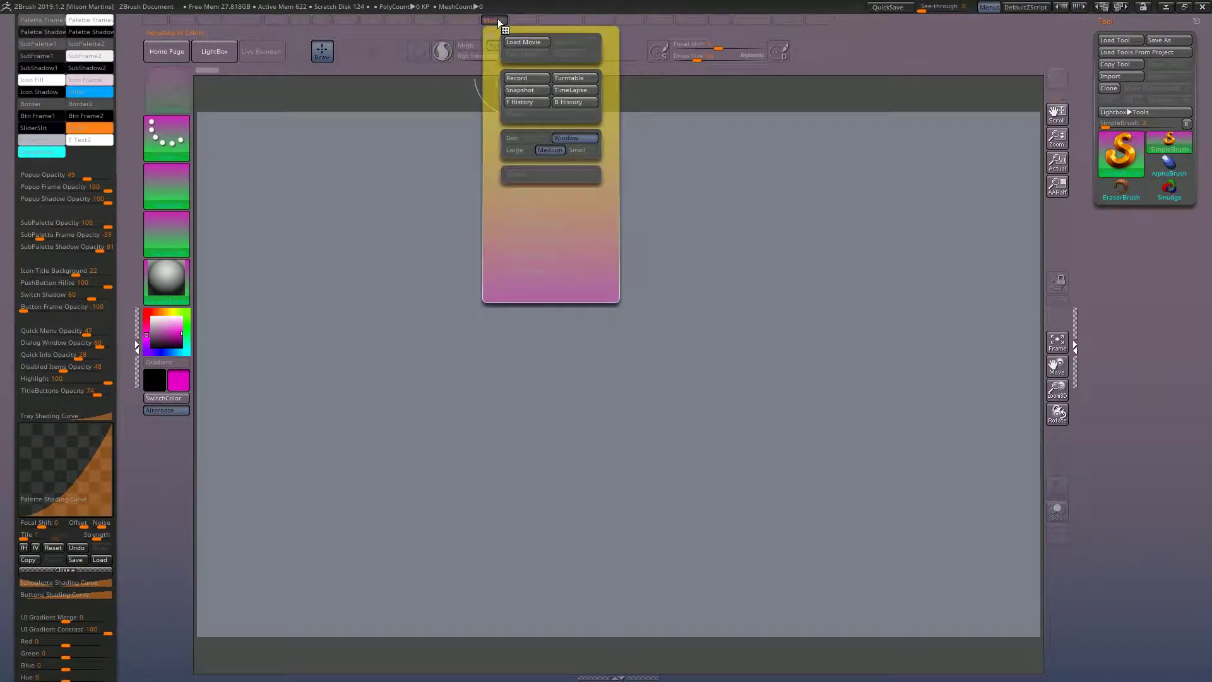
pyautogui.click(392, 21)
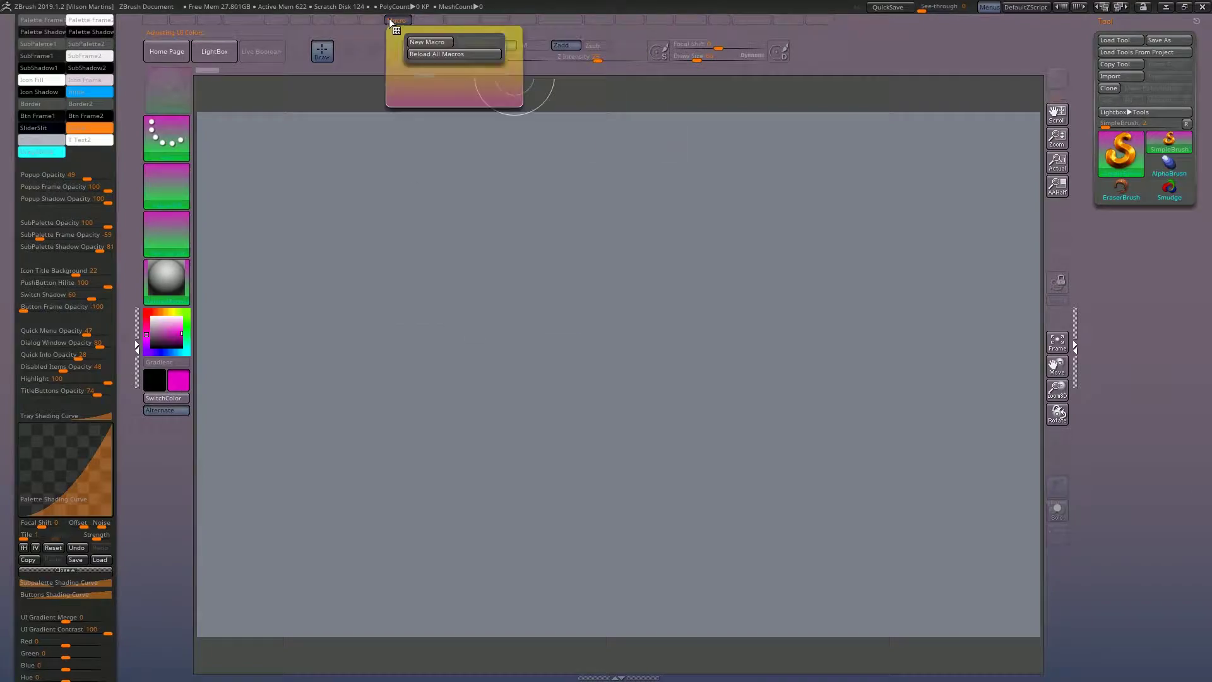
pyautogui.click(369, 21)
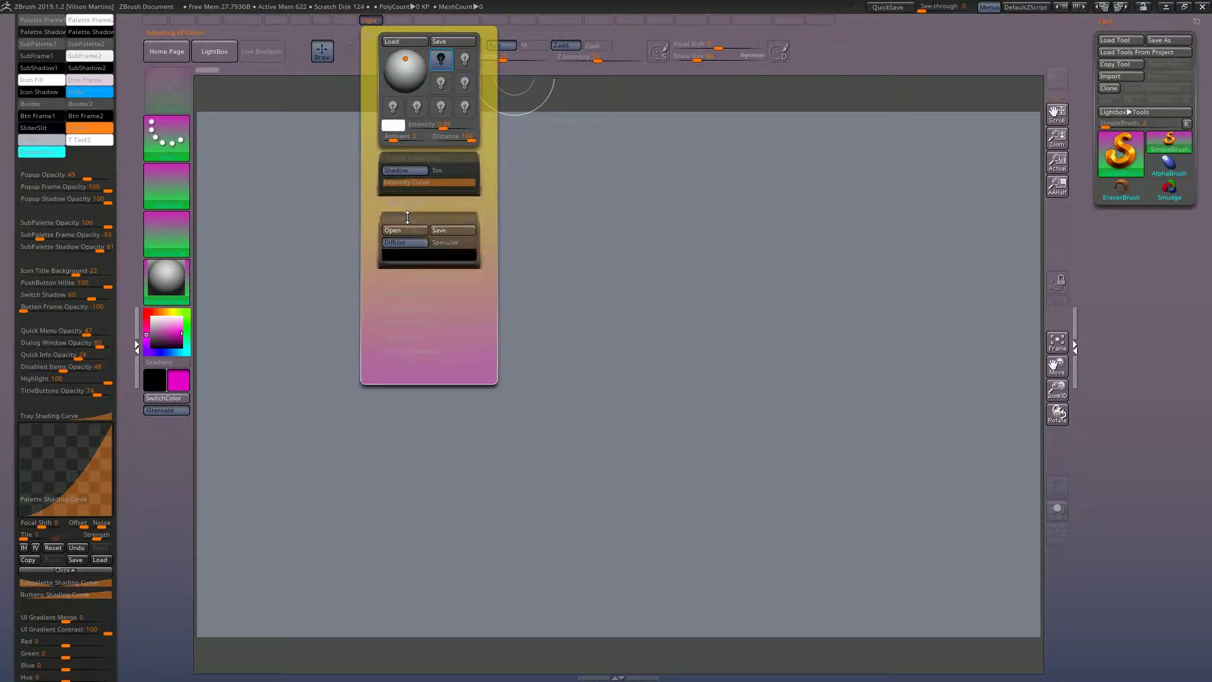
pyautogui.click(407, 213)
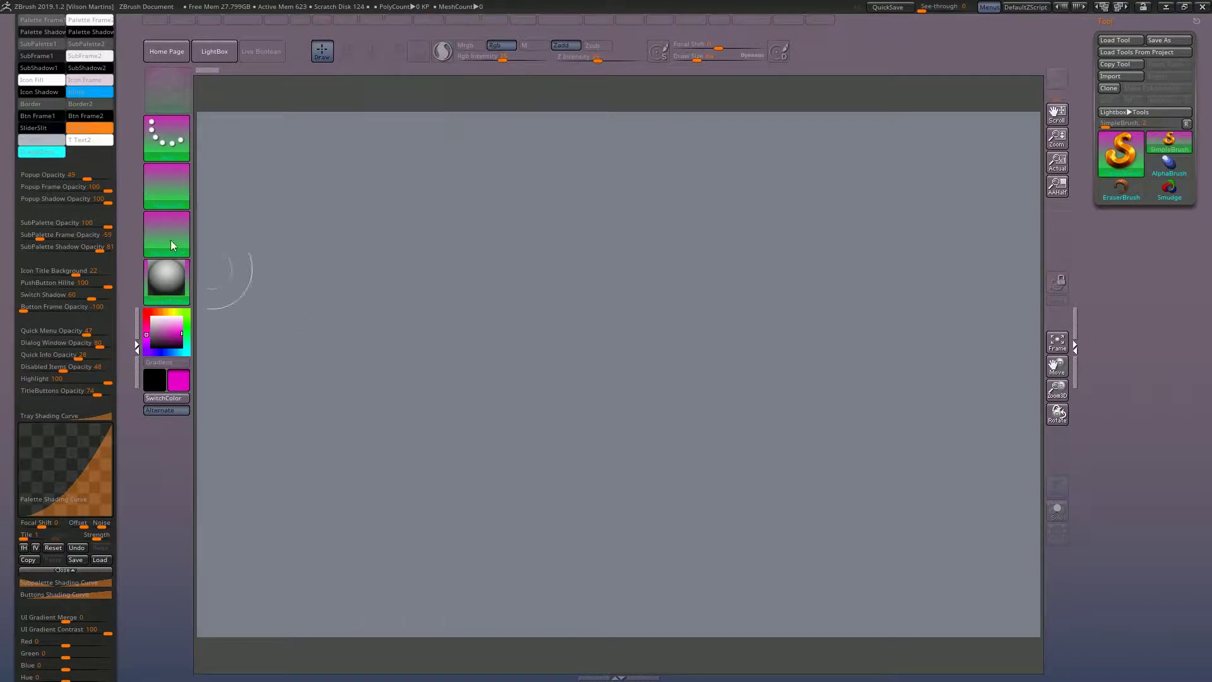
pyautogui.scroll(3, 111, 441)
pyautogui.scroll(-2, 111, 442)
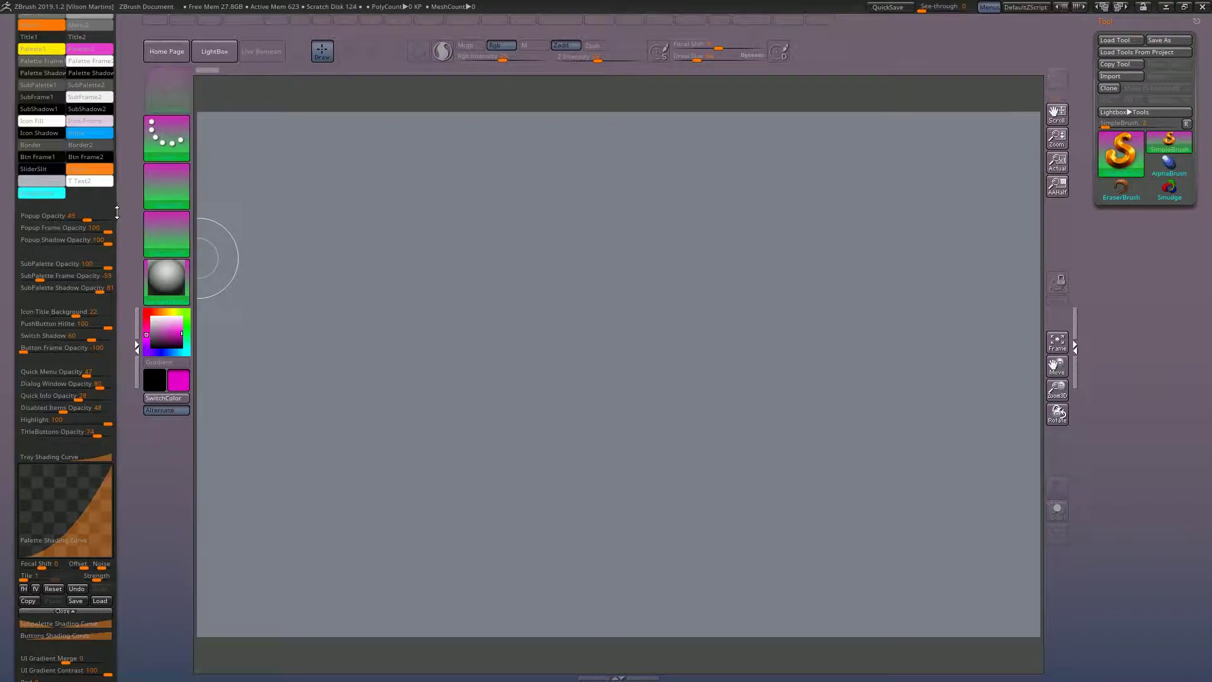
# Close Palette Shading Curve and set SubPalette1 to orange and SubPalette2 to green.
pyautogui.scroll(-1, 117, 235)
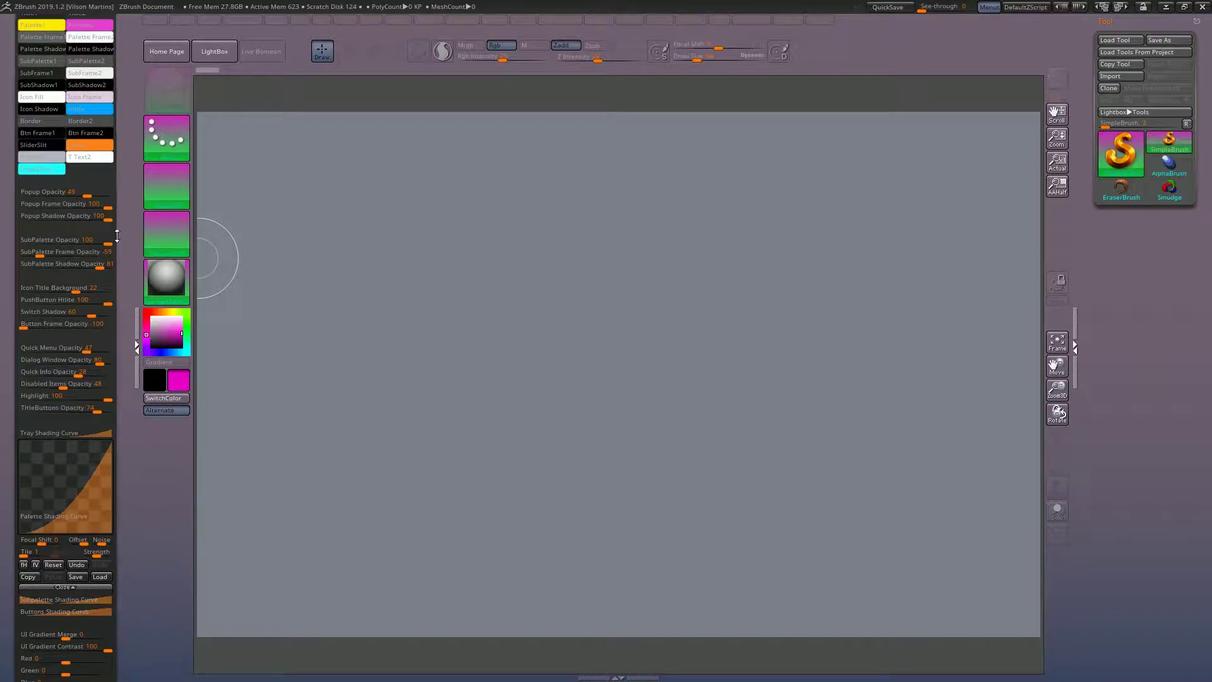
pyautogui.click(59, 589)
pyautogui.scroll(3, 57, 442)
pyautogui.scroll(4, 56, 315)
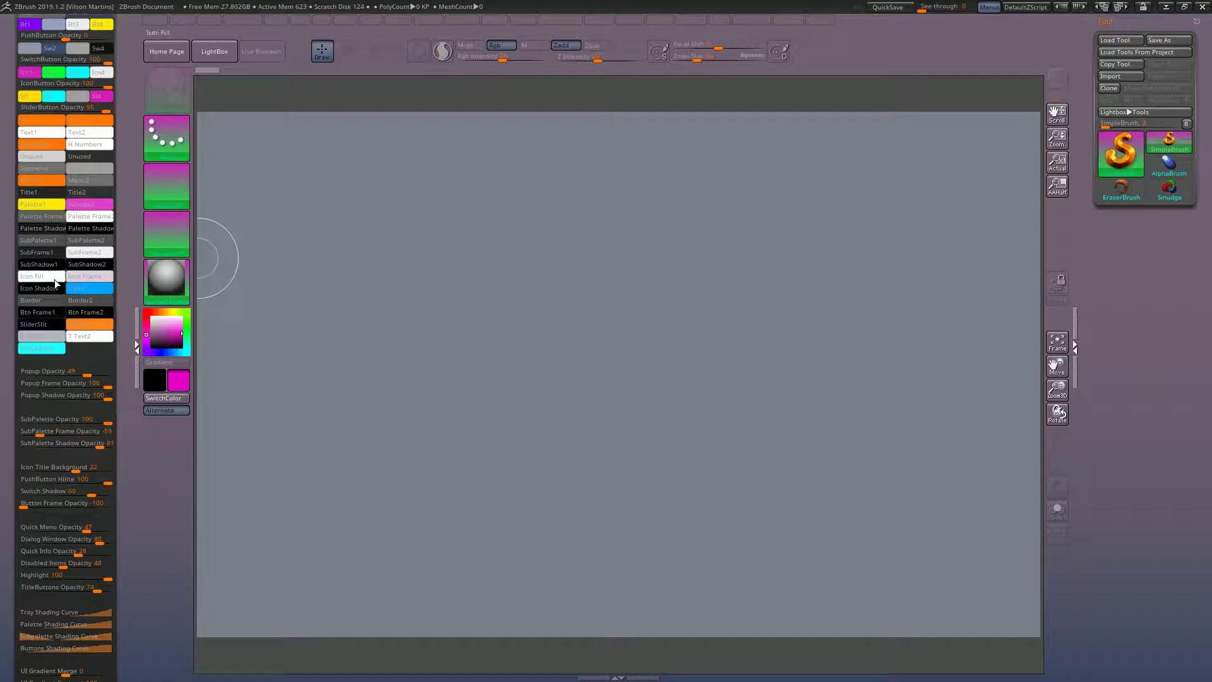
pyautogui.moveTo(52, 244)
pyautogui.mouseDown()
pyautogui.moveTo(74, 216)
pyautogui.moveTo(162, 227)
pyautogui.moveTo(58, 324)
pyautogui.moveTo(96, 325)
pyautogui.mouseUp()
pyautogui.moveTo(105, 240); pyautogui.dragTo(186, 314)
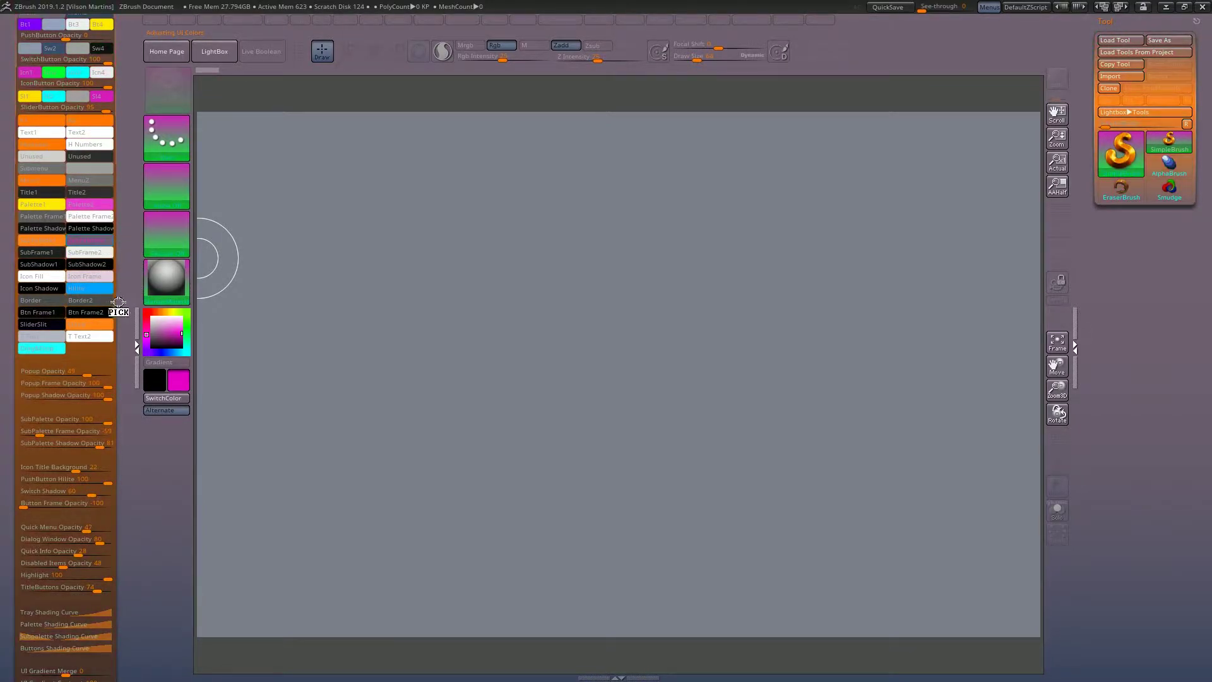
# Reshape the Subpalette Shading Curve by dragging a point, then close its editor.
pyautogui.scroll(-2, 107, 329)
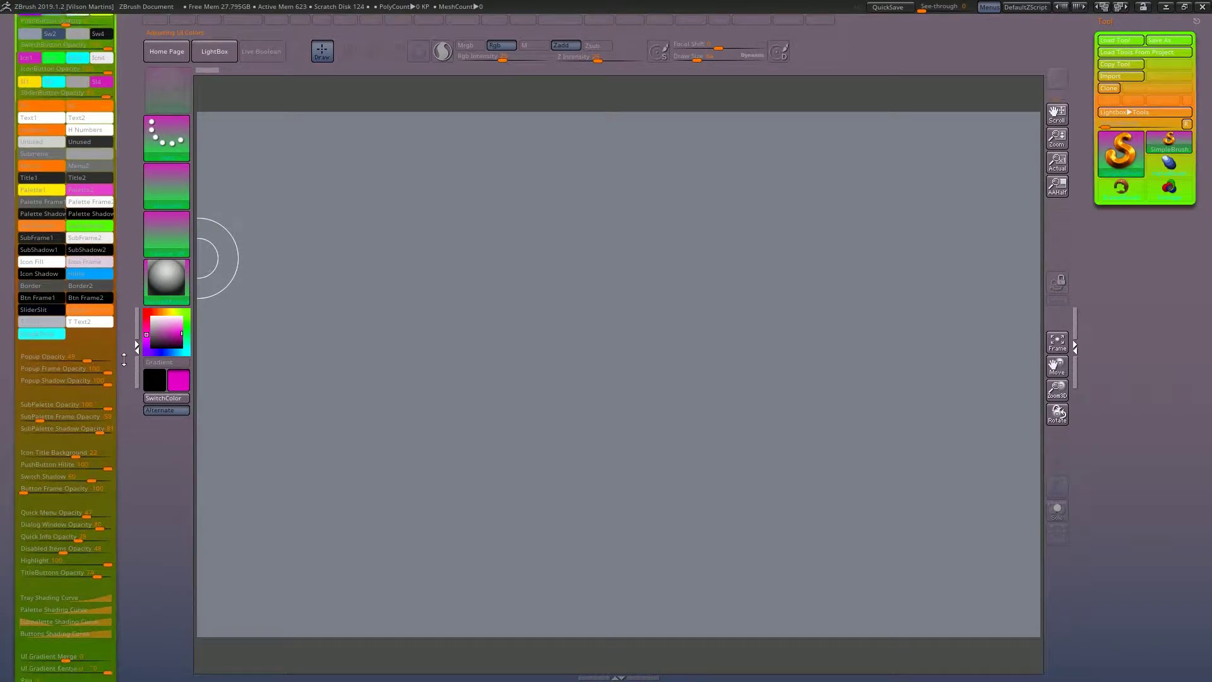
pyautogui.scroll(-3, 108, 329)
pyautogui.scroll(1, 123, 258)
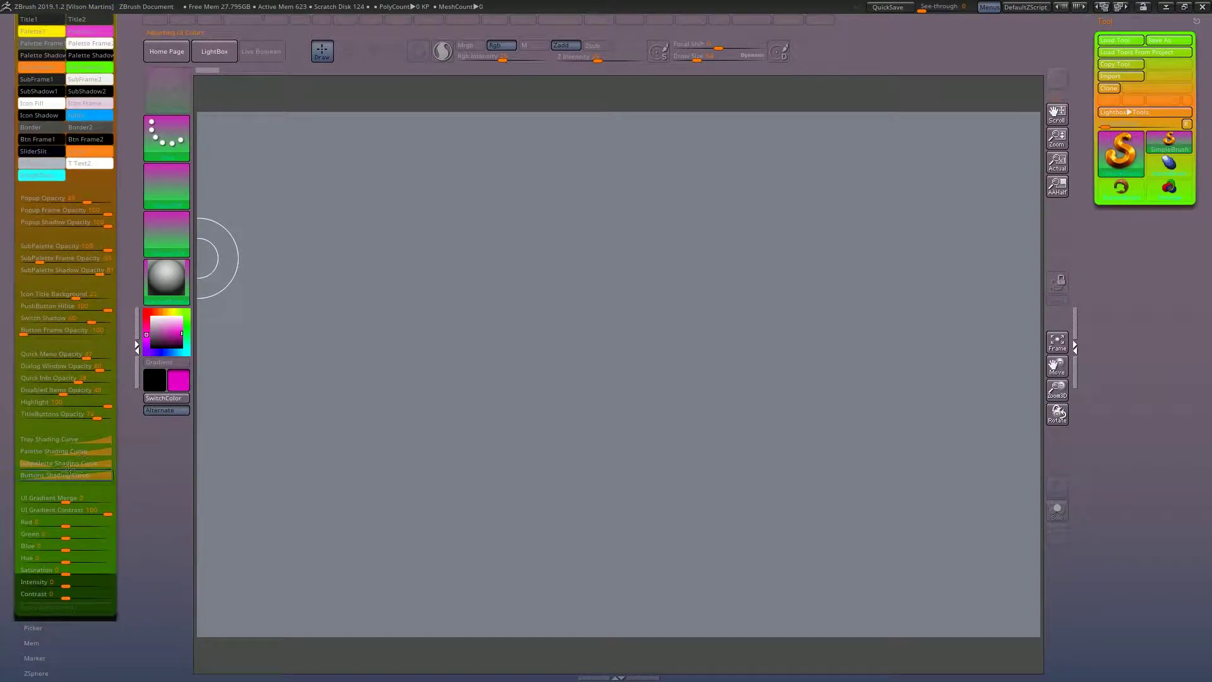
pyautogui.click(57, 465)
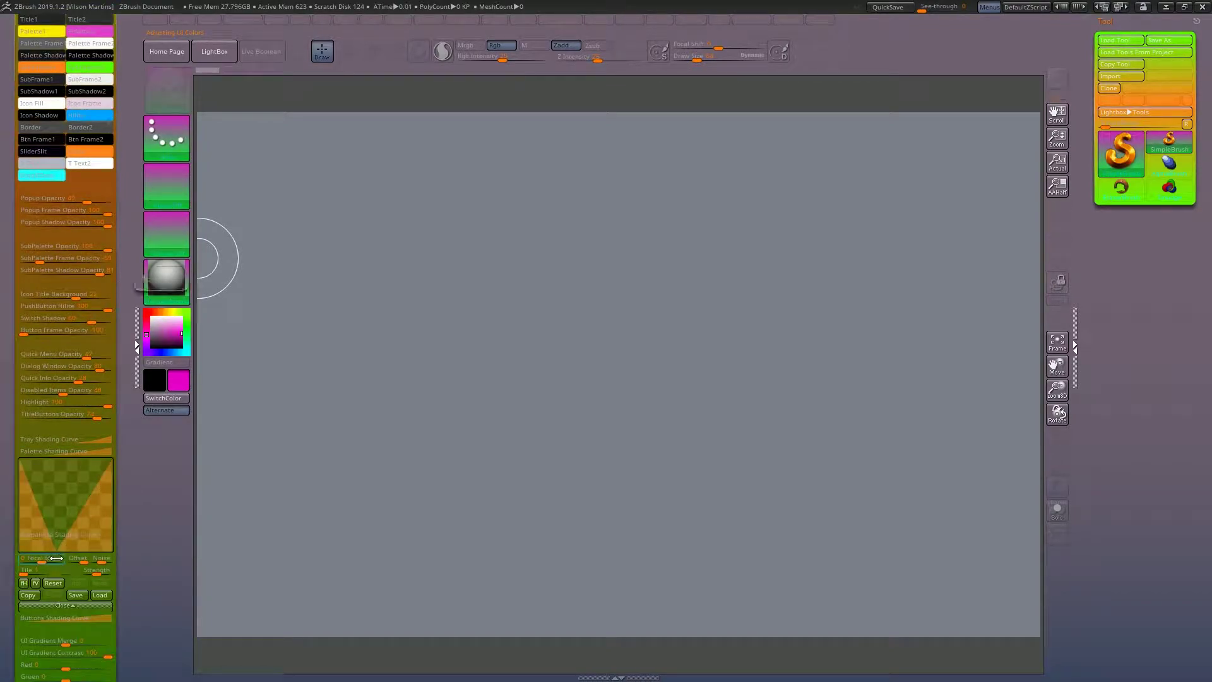
pyautogui.moveTo(61, 506)
pyautogui.mouseDown()
pyautogui.moveTo(90, 498)
pyautogui.moveTo(48, 489)
pyautogui.mouseUp()
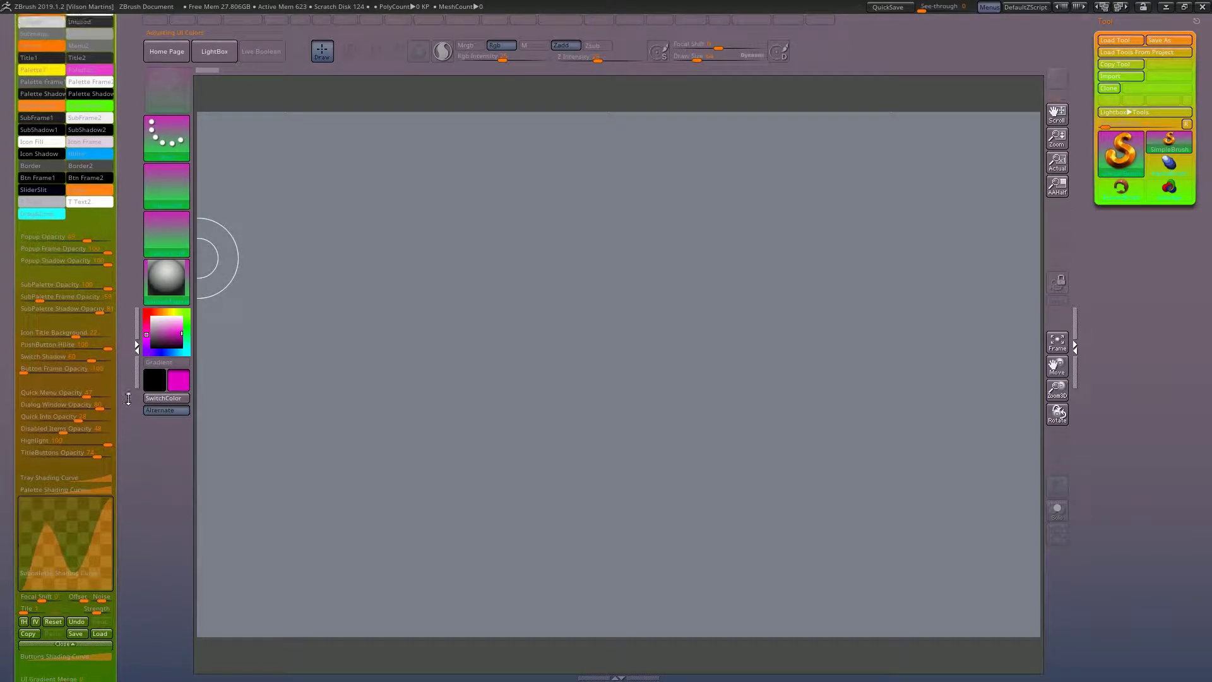
pyautogui.click(63, 608)
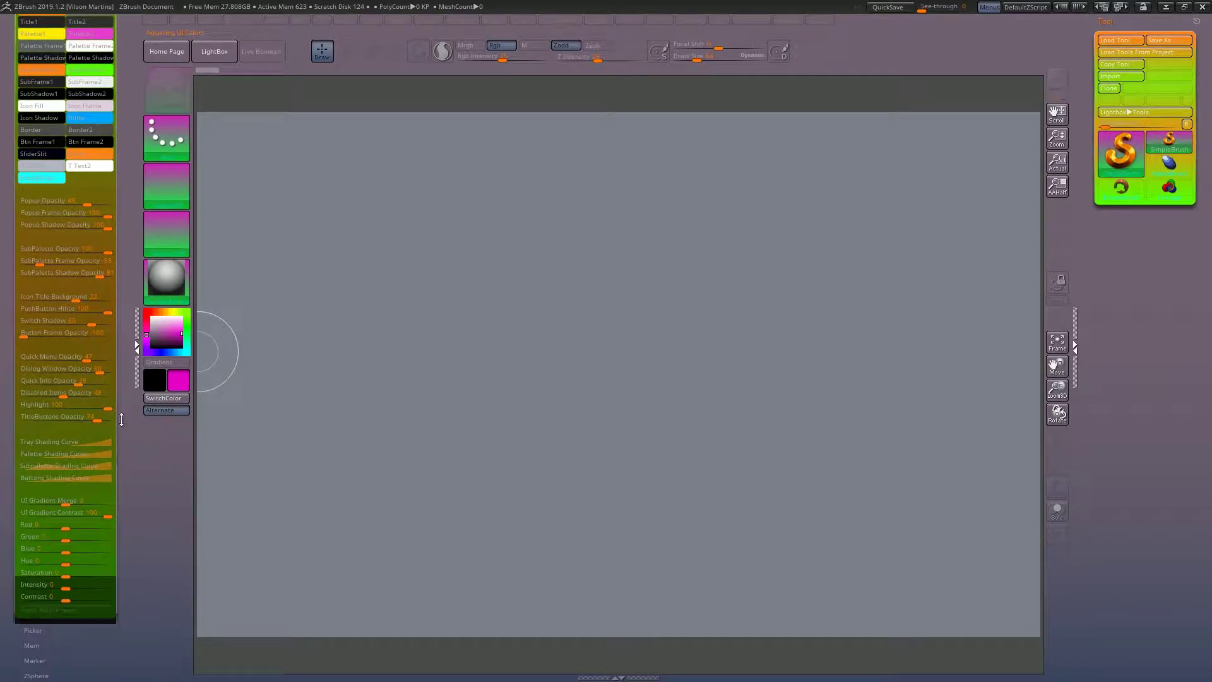
# Sample a magenta colour into the Border2 swatch to tint the canvas border.
pyautogui.scroll(5, 102, 172)
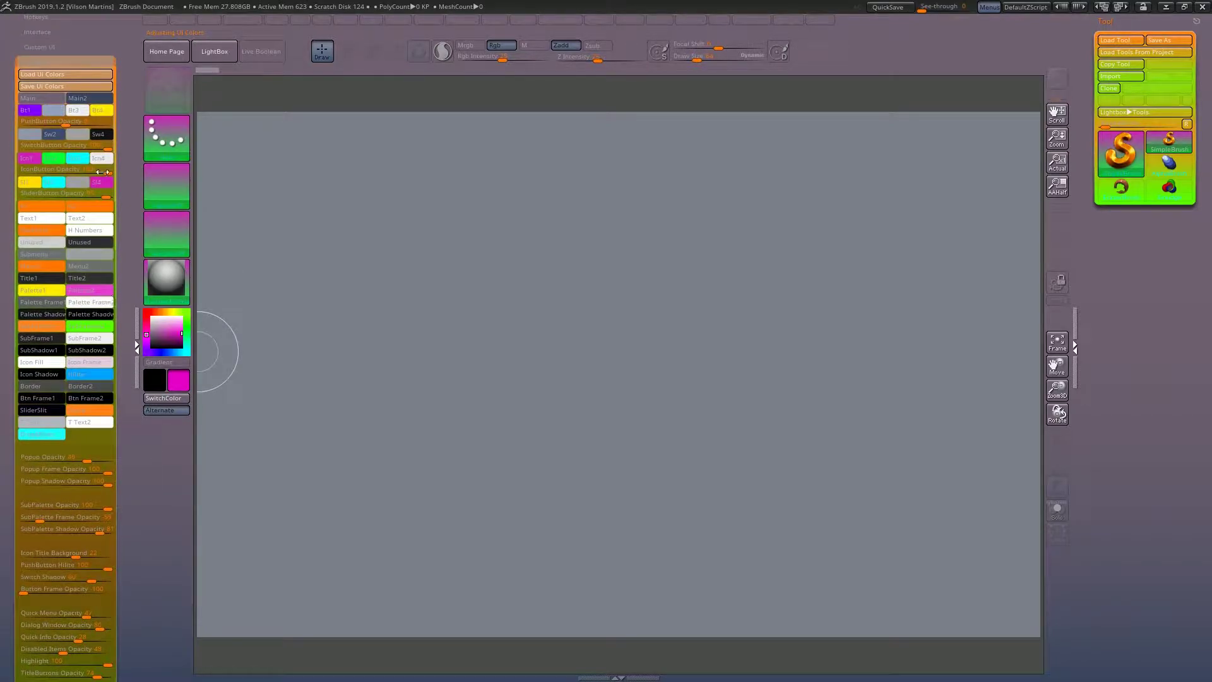
pyautogui.scroll(1, 96, 192)
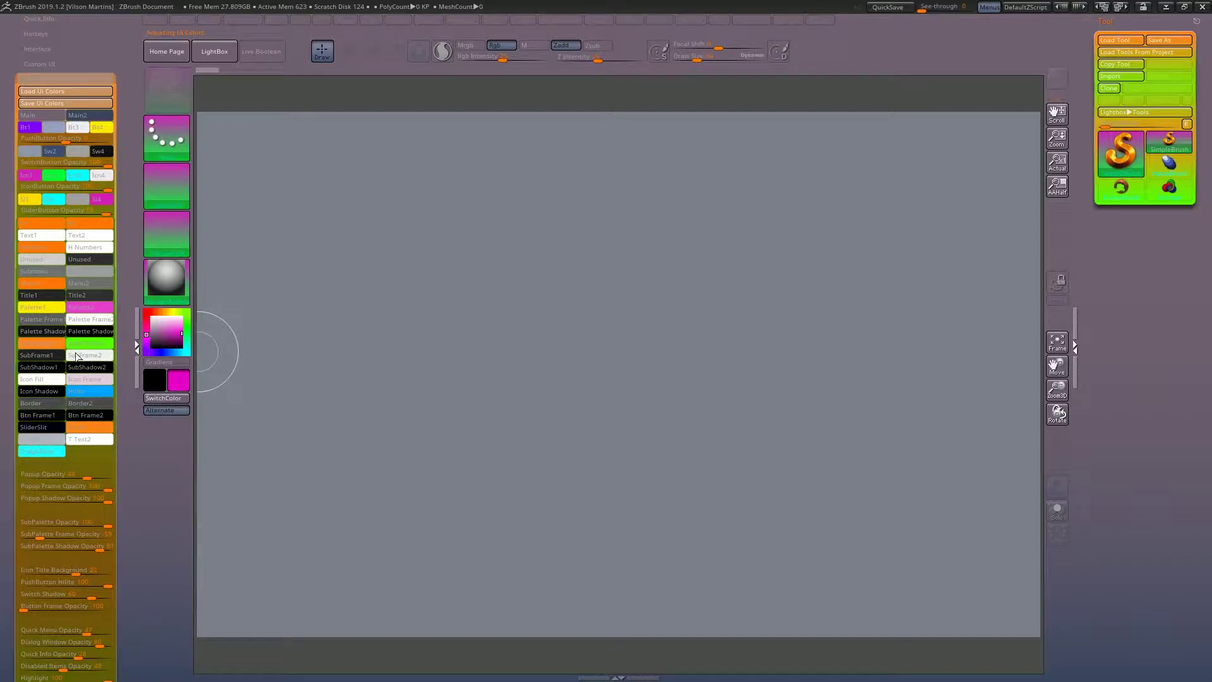
pyautogui.moveTo(89, 409)
pyautogui.mouseDown()
pyautogui.moveTo(467, 53)
pyautogui.moveTo(96, 352)
pyautogui.moveTo(180, 394)
pyautogui.moveTo(241, 92)
pyautogui.mouseUp()
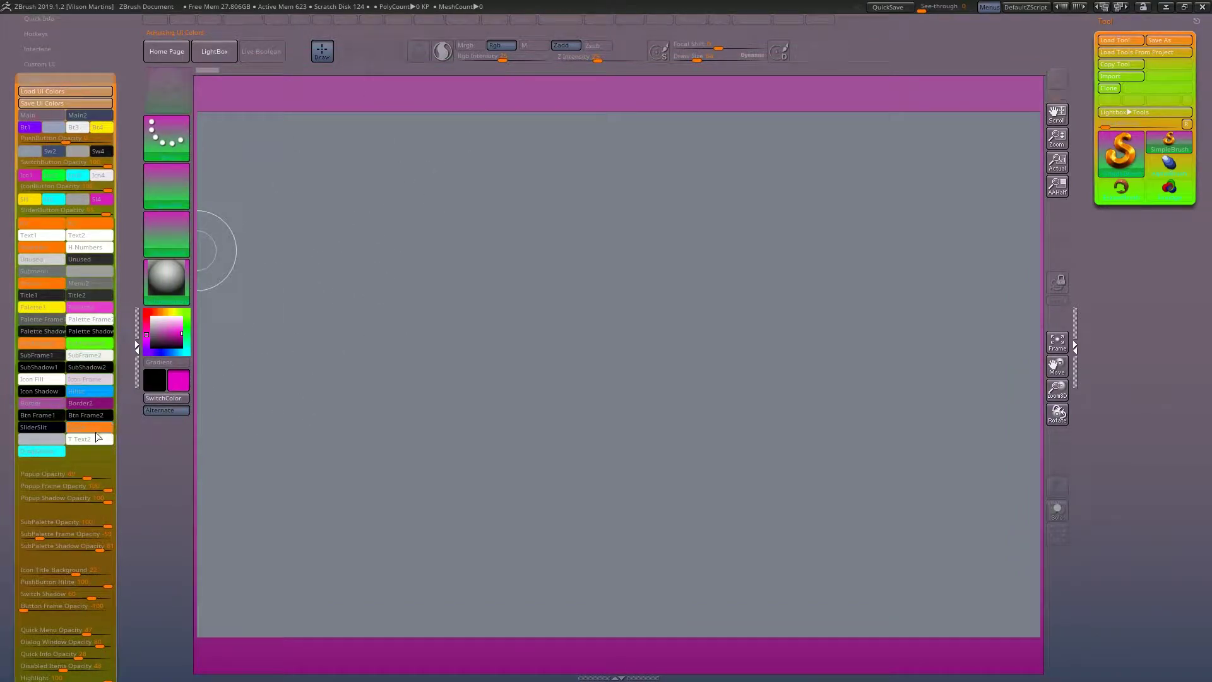
pyautogui.click(56, 454)
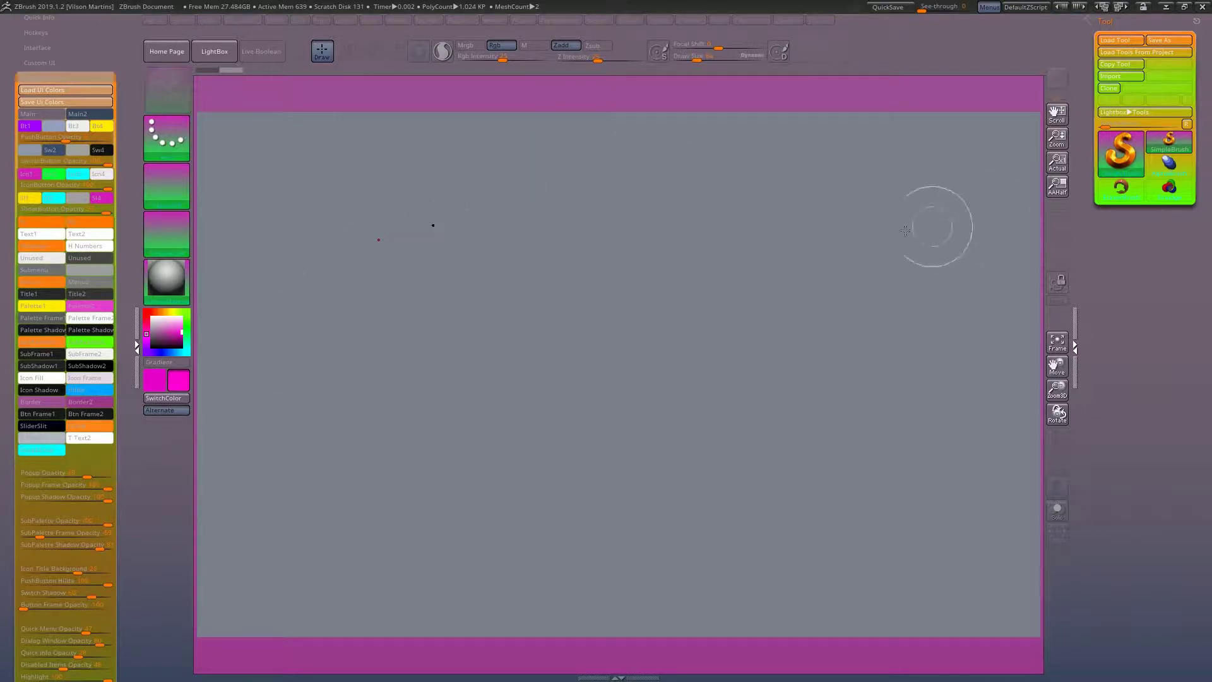
# Draw a Cone3D on the canvas and put it into Edit mode.
pyautogui.click(1121, 151)
pyautogui.click(841, 207)
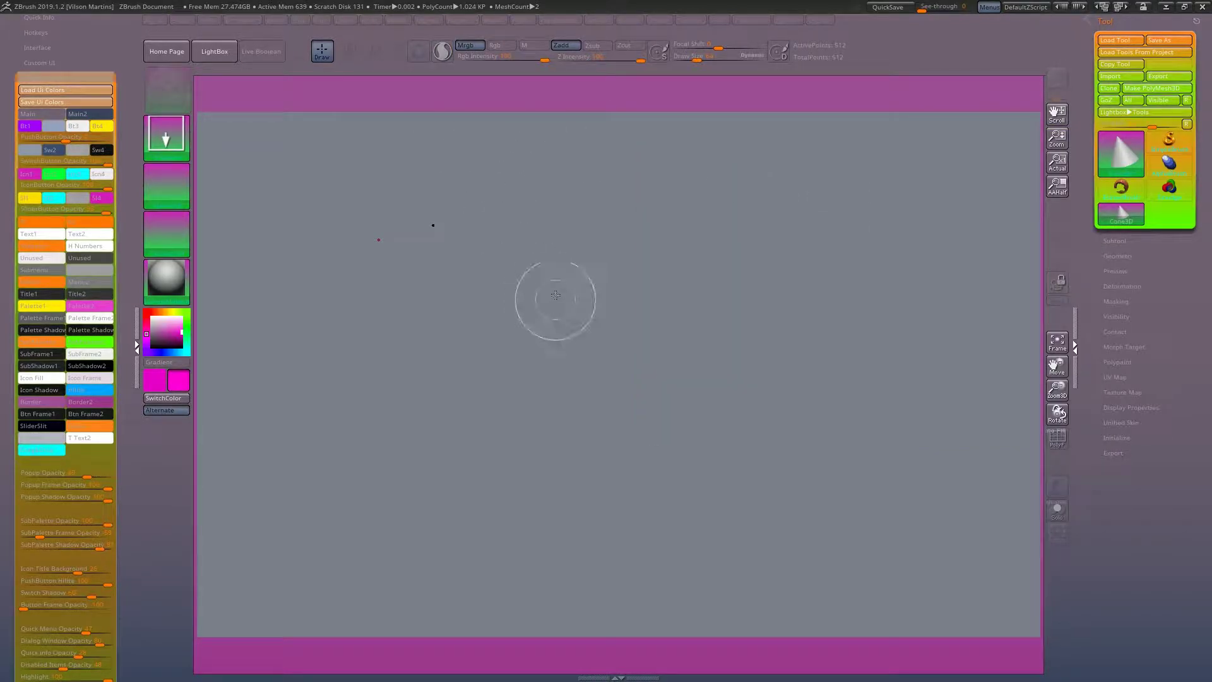
pyautogui.moveTo(554, 291); pyautogui.dragTo(452, 289)
pyautogui.click(297, 51)
# Insert two cylinder subtools and set the Drag&Drop interface colour to red.
pyautogui.click(1116, 240)
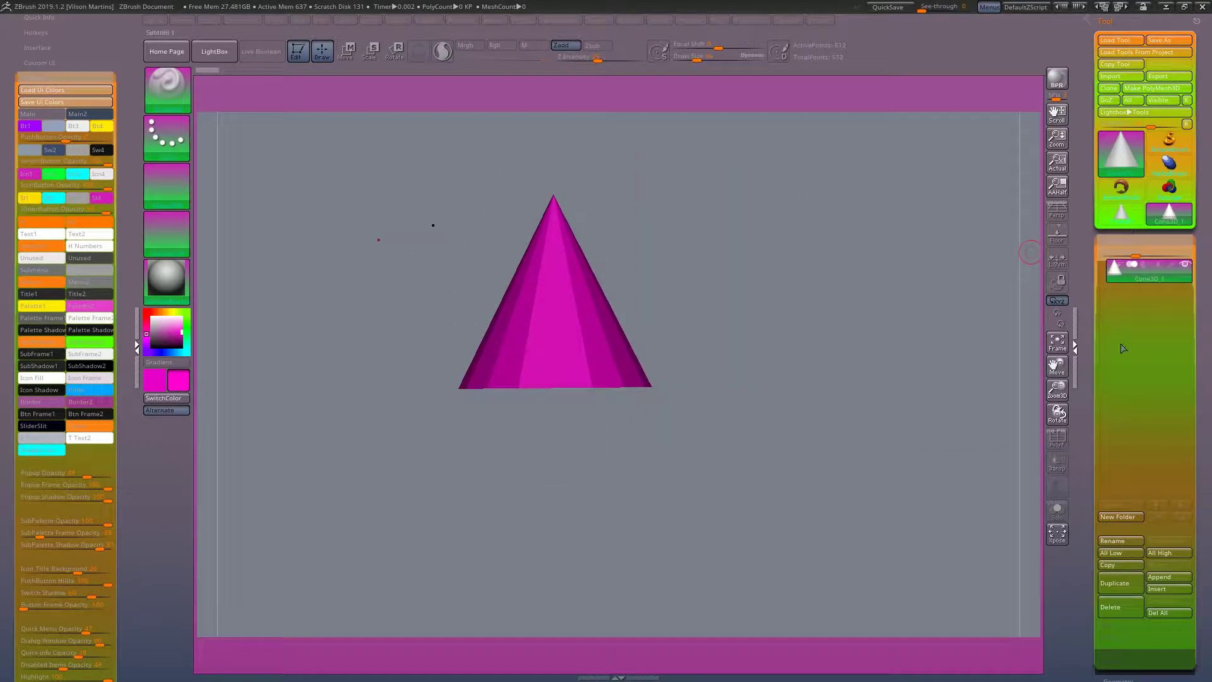
pyautogui.click(1167, 591)
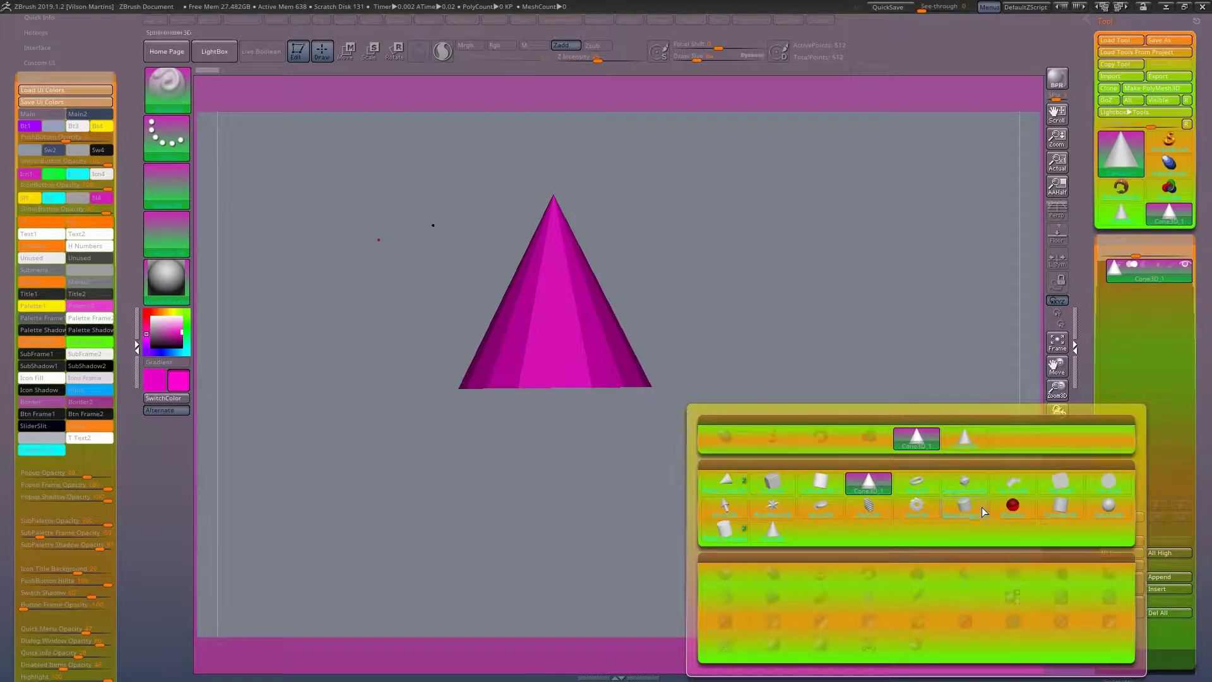
pyautogui.click(971, 504)
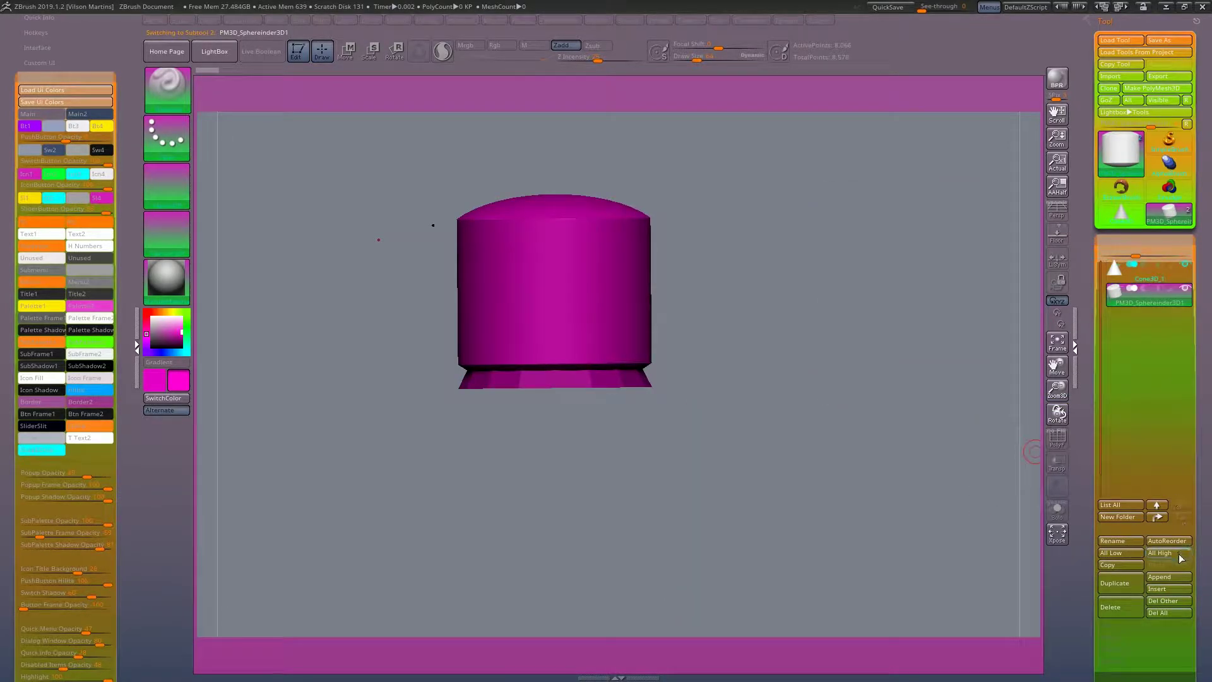
pyautogui.click(1164, 588)
pyautogui.click(965, 506)
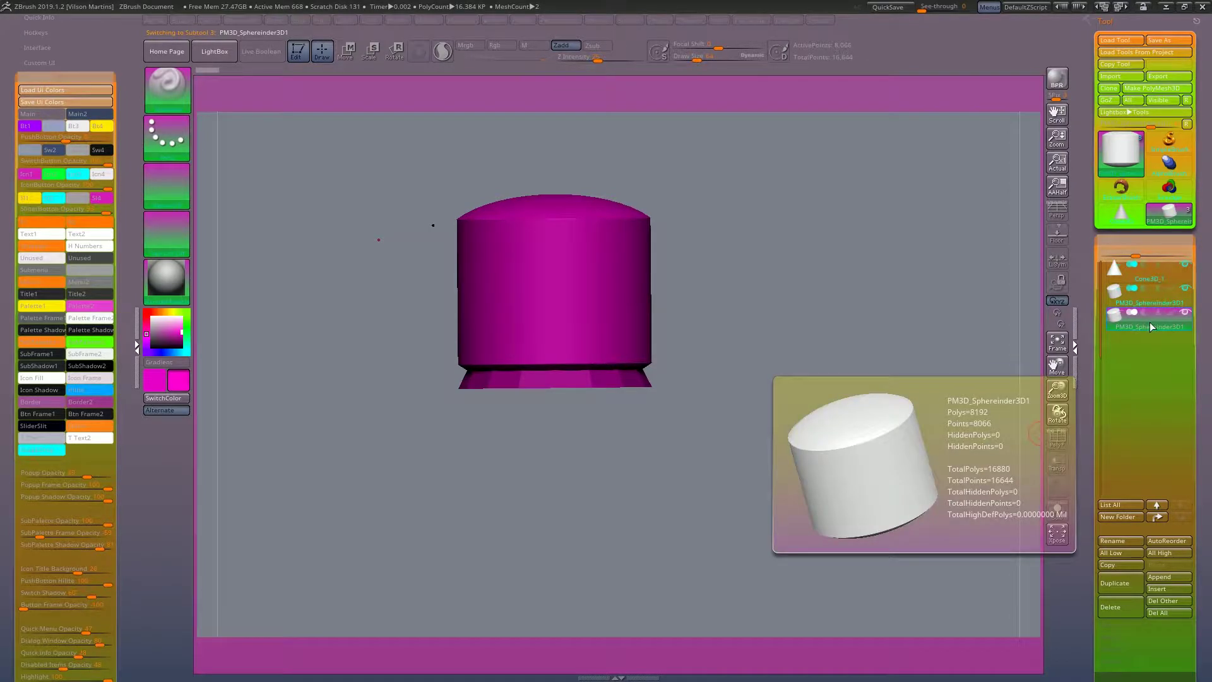
pyautogui.moveTo(1150, 319); pyautogui.dragTo(1157, 300)
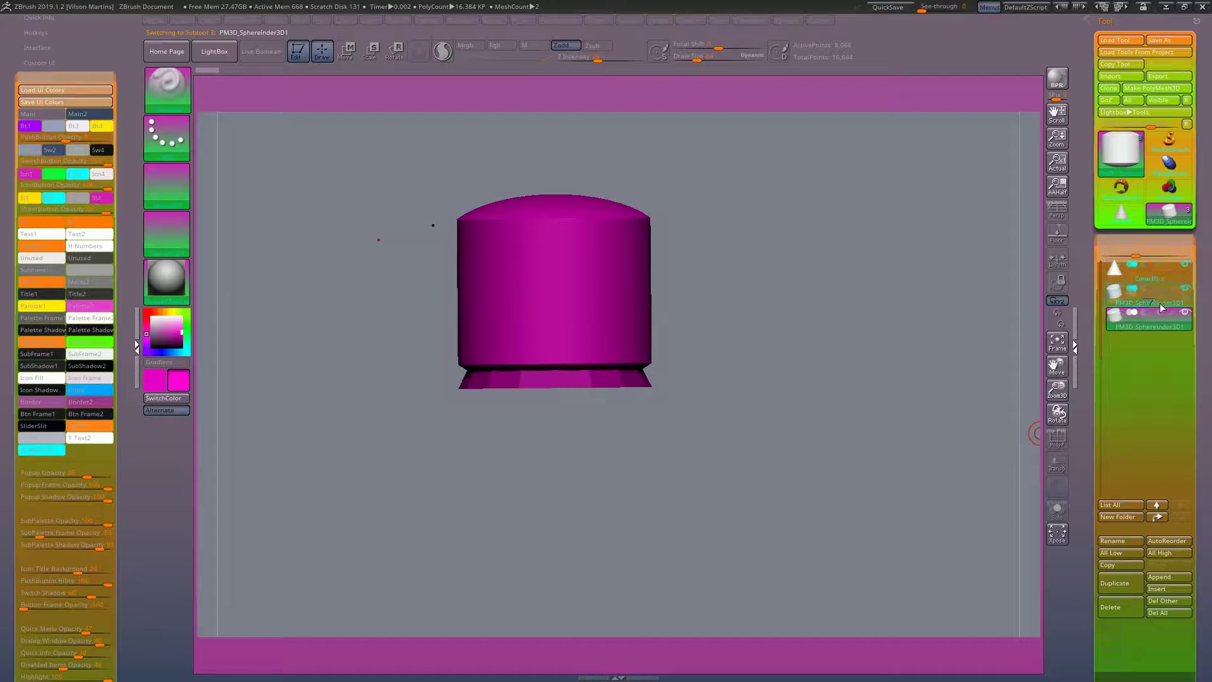
pyautogui.moveTo(1159, 305)
pyautogui.mouseDown()
pyautogui.moveTo(1161, 322)
pyautogui.moveTo(1170, 282)
pyautogui.mouseUp()
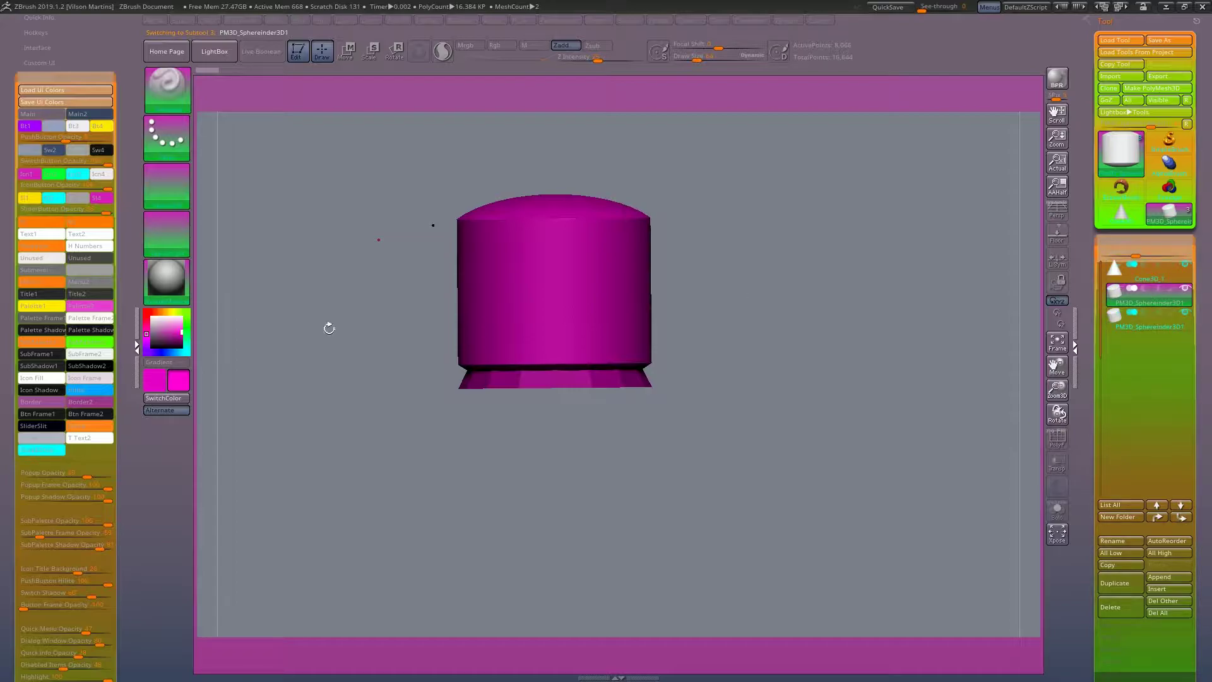
pyautogui.moveTo(41, 450)
pyautogui.mouseDown()
pyautogui.moveTo(171, 341)
pyautogui.moveTo(152, 319)
pyautogui.mouseUp()
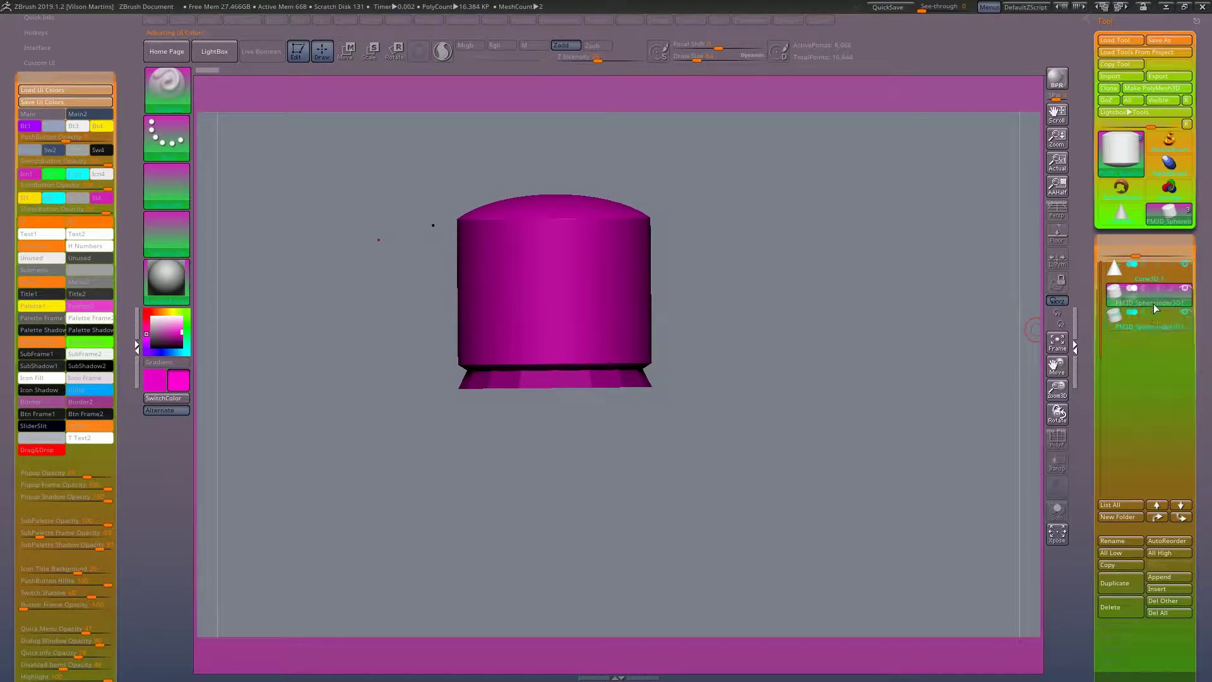
pyautogui.click(1150, 321)
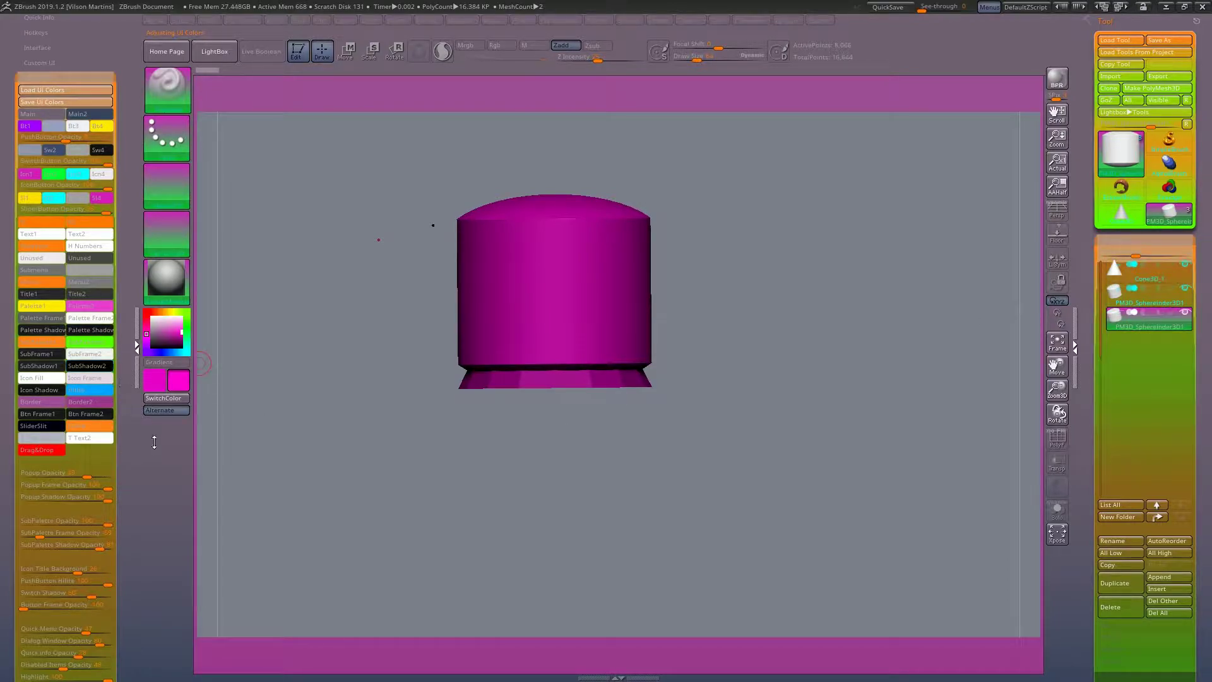
# Exit Edit mode, accept the 2.5D prompt and clear the canvas with Ctrl+N.
pyautogui.moveTo(124, 441); pyautogui.dragTo(125, 331)
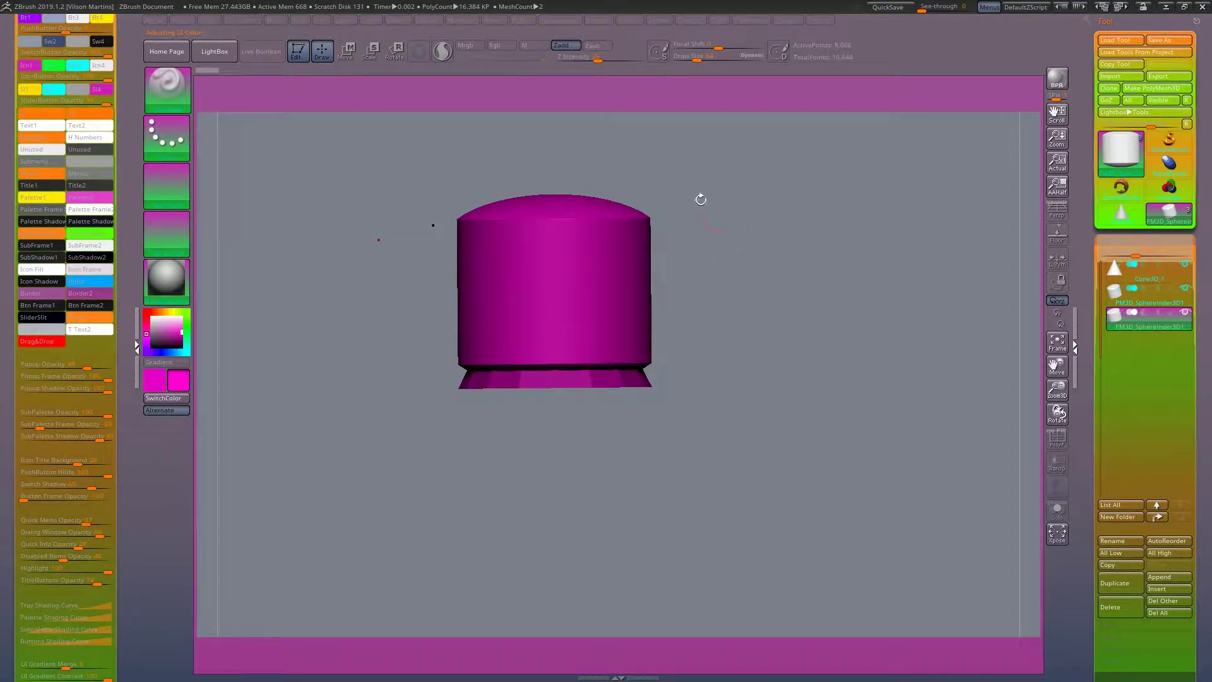
pyautogui.click(298, 58)
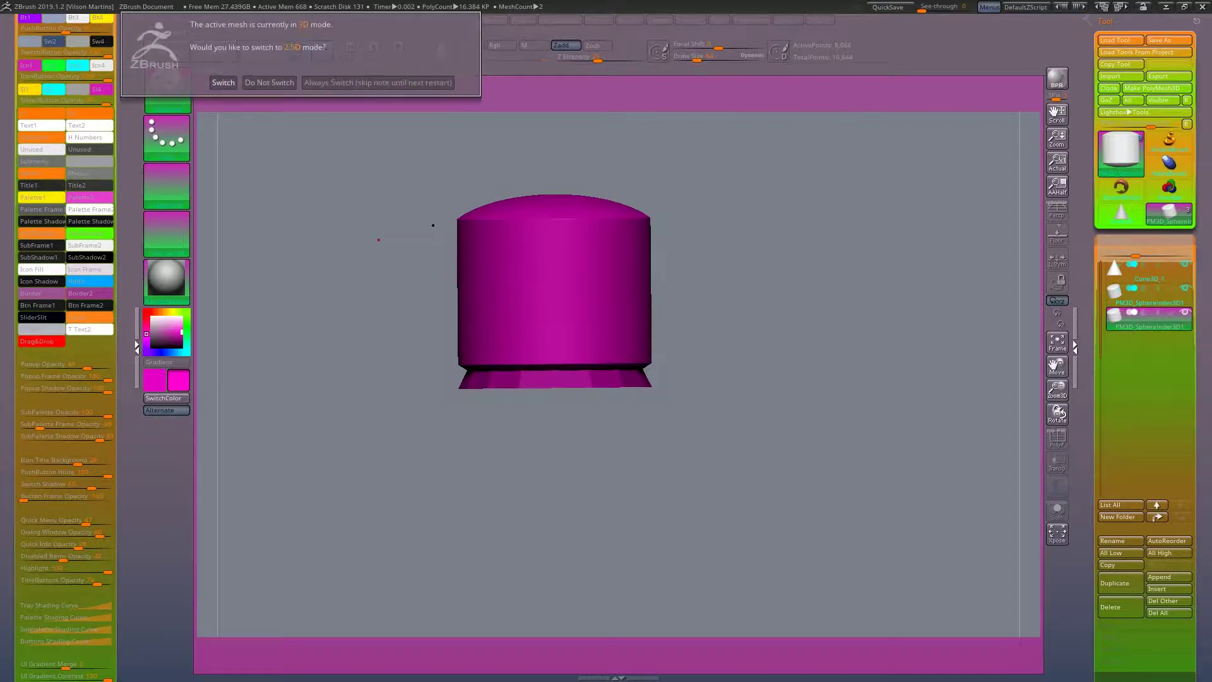
pyautogui.click(232, 88)
pyautogui.hotkey('ctrl', 'n')
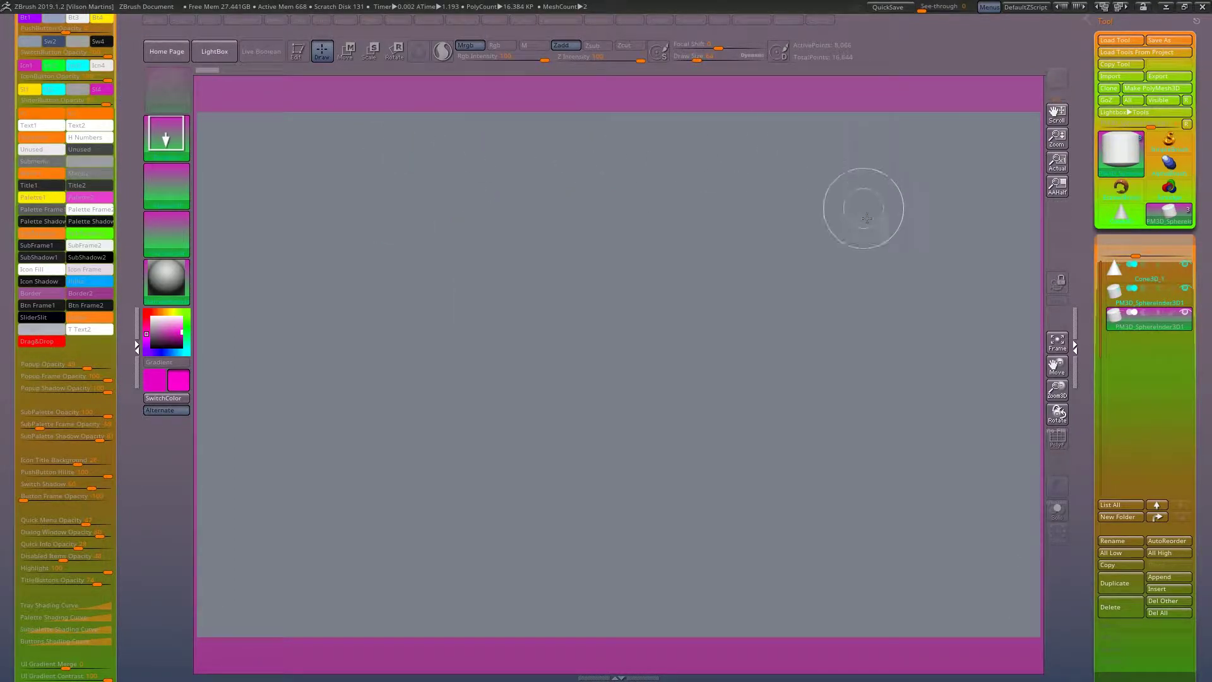
# Reselect SimpleBrush as the active tool and scroll to the Icolors settings.
pyautogui.click(1170, 139)
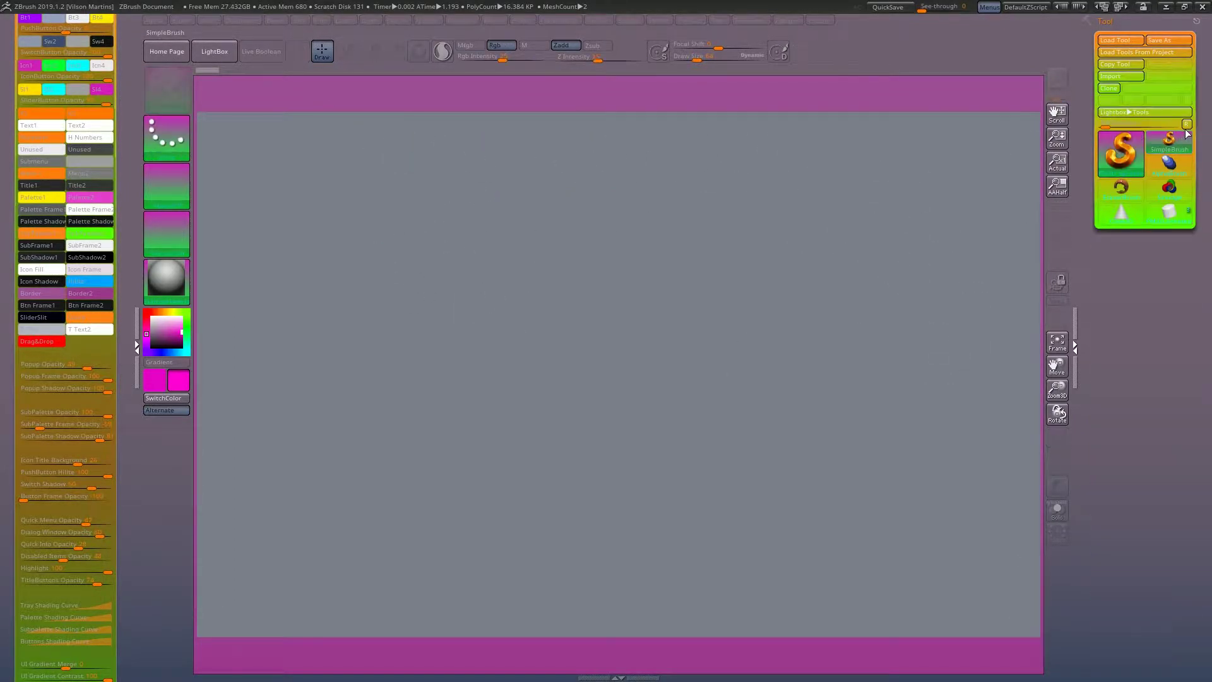
pyautogui.scroll(-3, 124, 322)
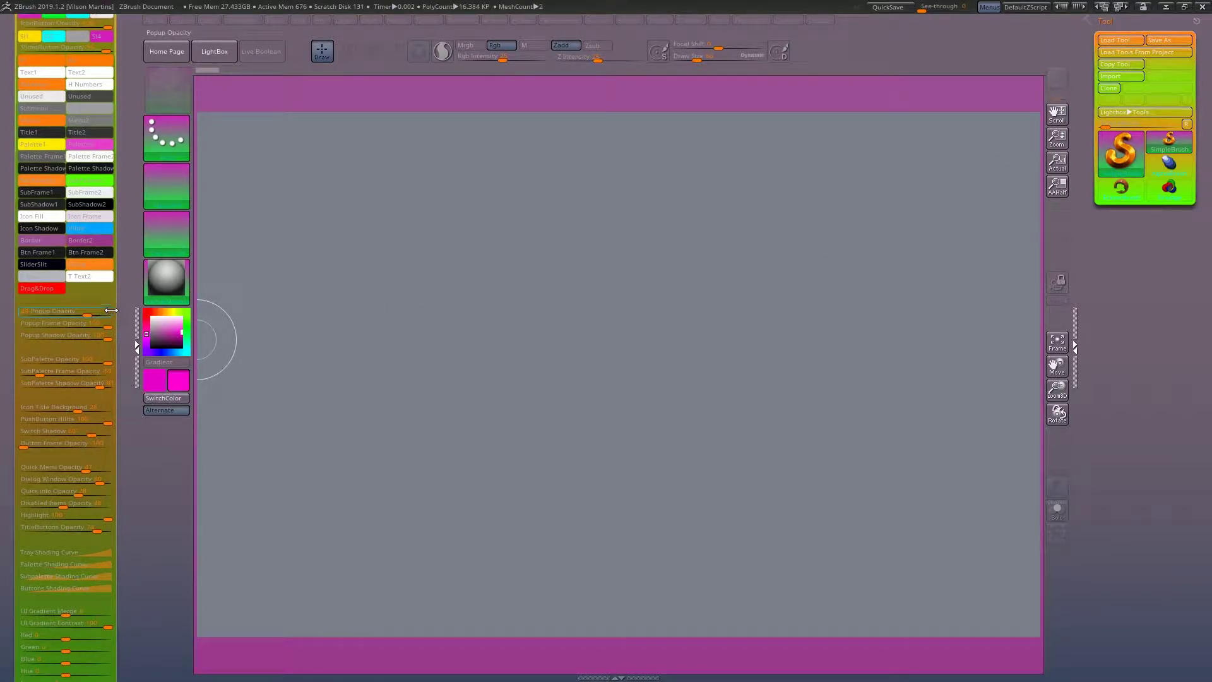
pyautogui.scroll(-1, 114, 313)
pyautogui.scroll(-1, 113, 312)
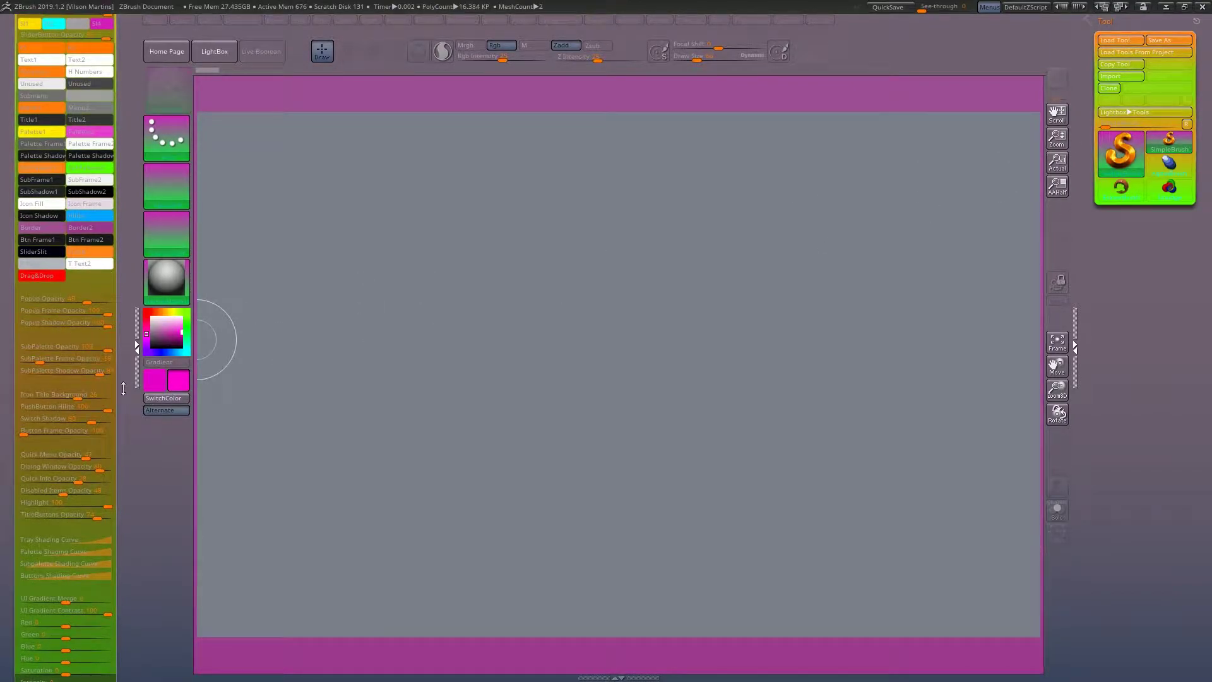
pyautogui.scroll(-1, 124, 388)
pyautogui.scroll(-2, 68, 501)
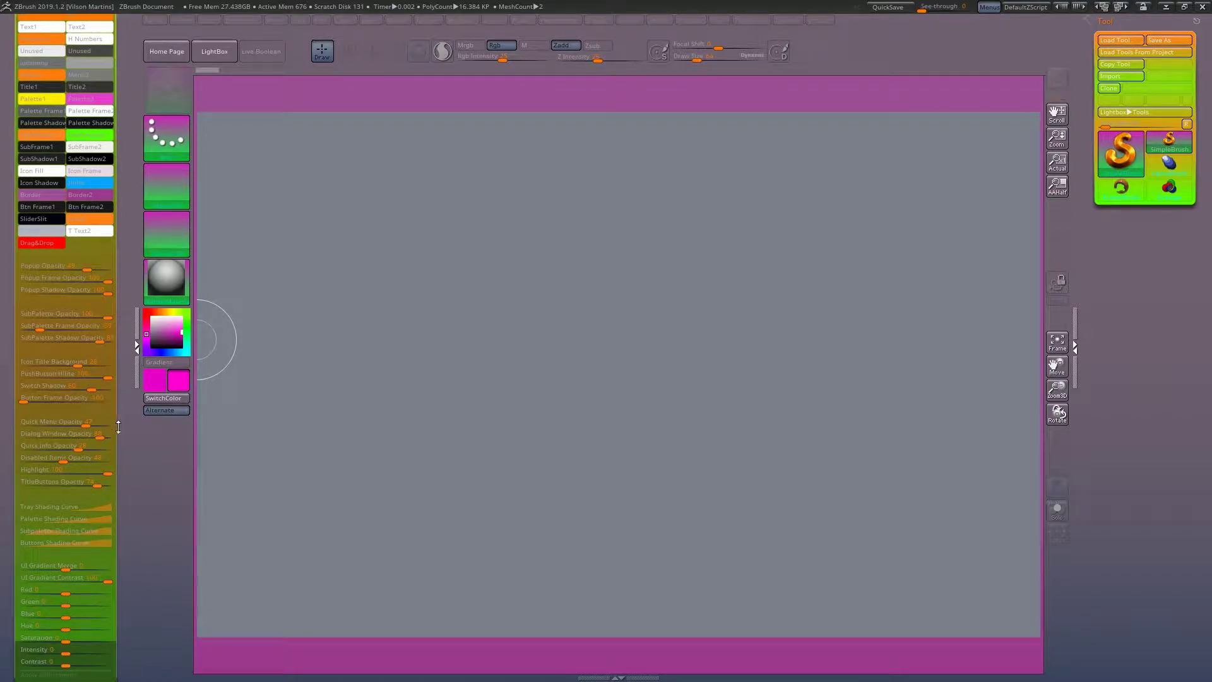
pyautogui.scroll(2, 128, 450)
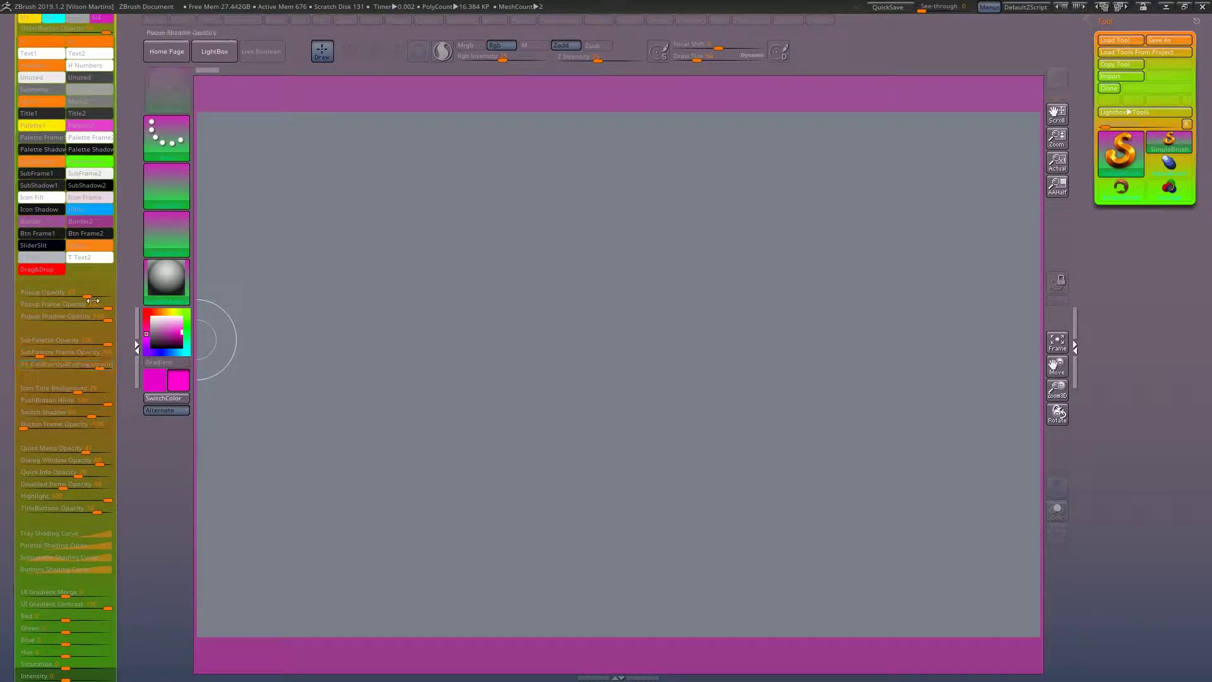
pyautogui.scroll(1, 121, 276)
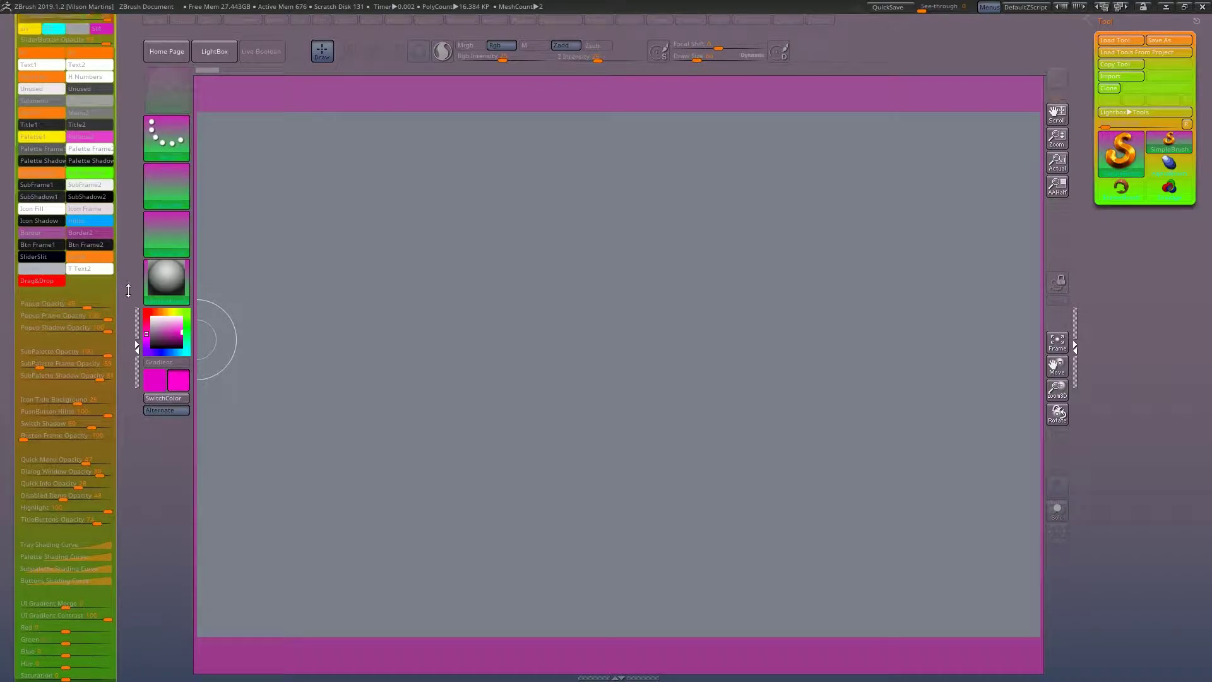
pyautogui.scroll(2, 129, 275)
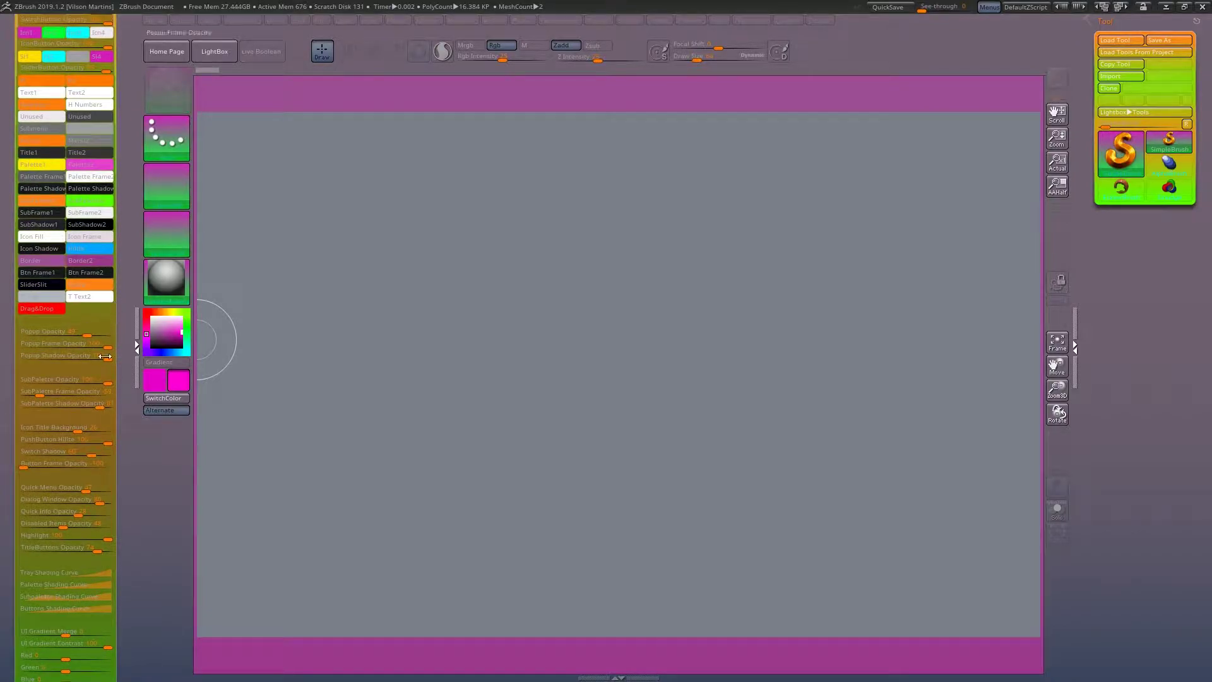
# Lower Popup Opacity and cut Popup Frame Opacity to about 33, previewing Material and Movie menus.
pyautogui.click(459, 19)
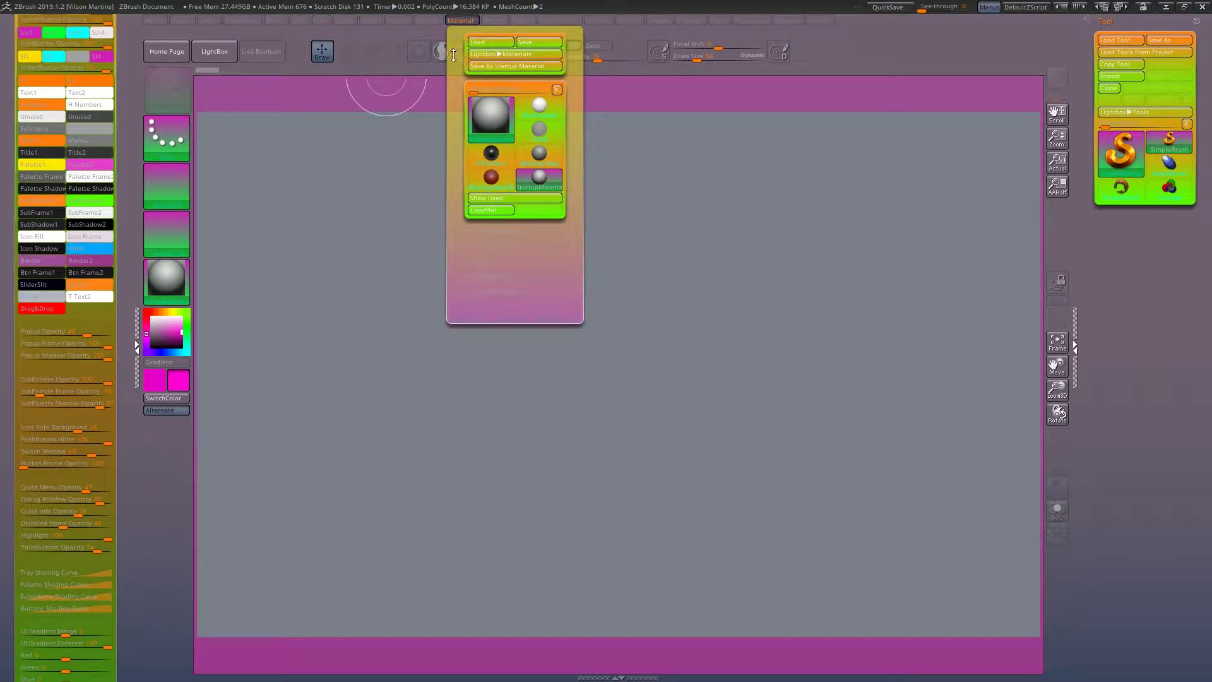
pyautogui.click(460, 20)
pyautogui.scroll(1, 67, 378)
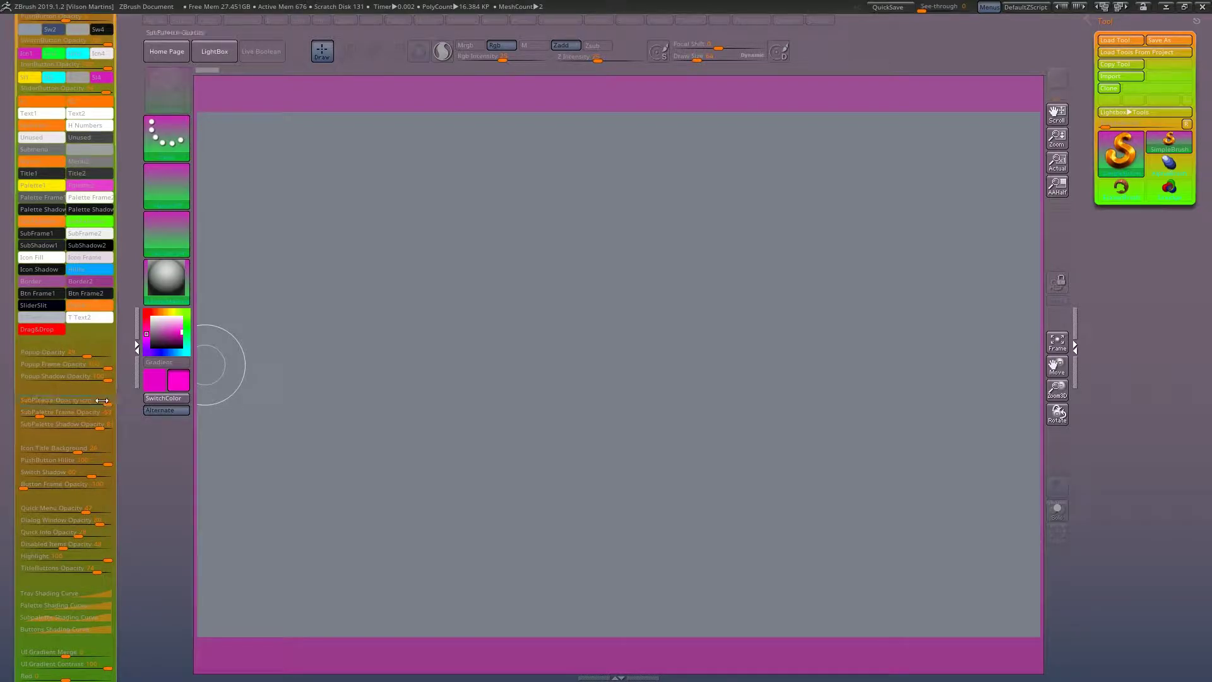
pyautogui.moveTo(89, 352); pyautogui.dragTo(65, 354)
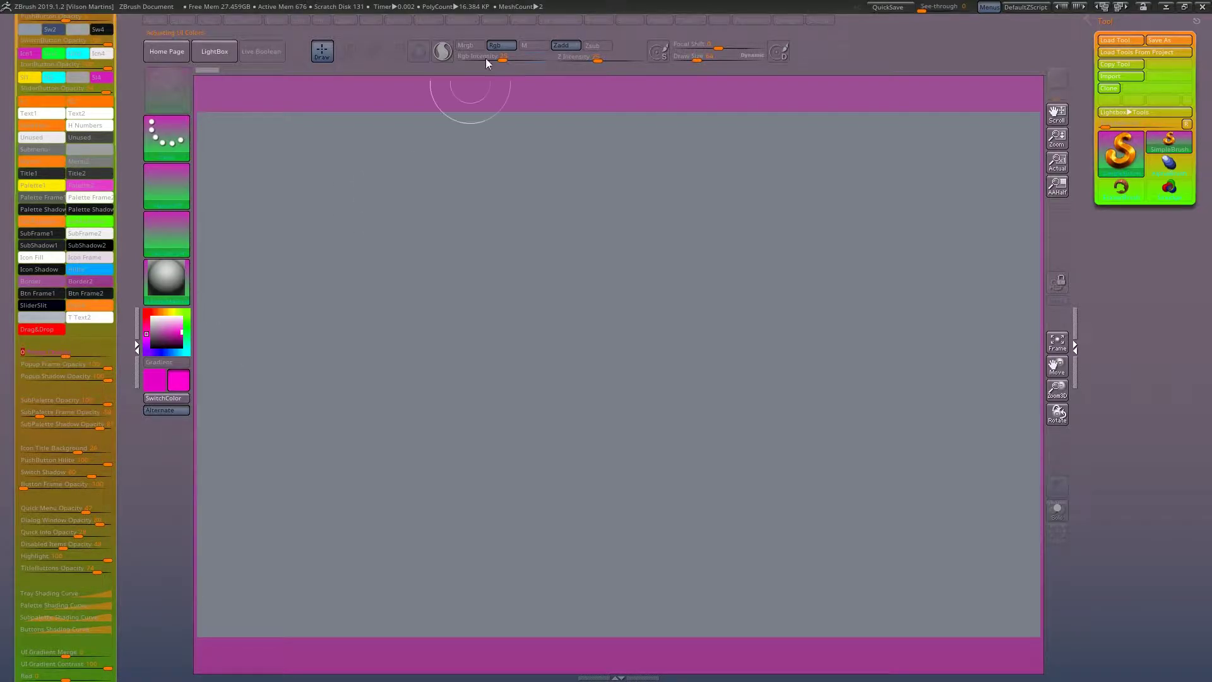
pyautogui.click(493, 20)
pyautogui.moveTo(63, 368)
pyautogui.mouseDown()
pyautogui.moveTo(78, 369)
pyautogui.moveTo(22, 370)
pyautogui.mouseUp()
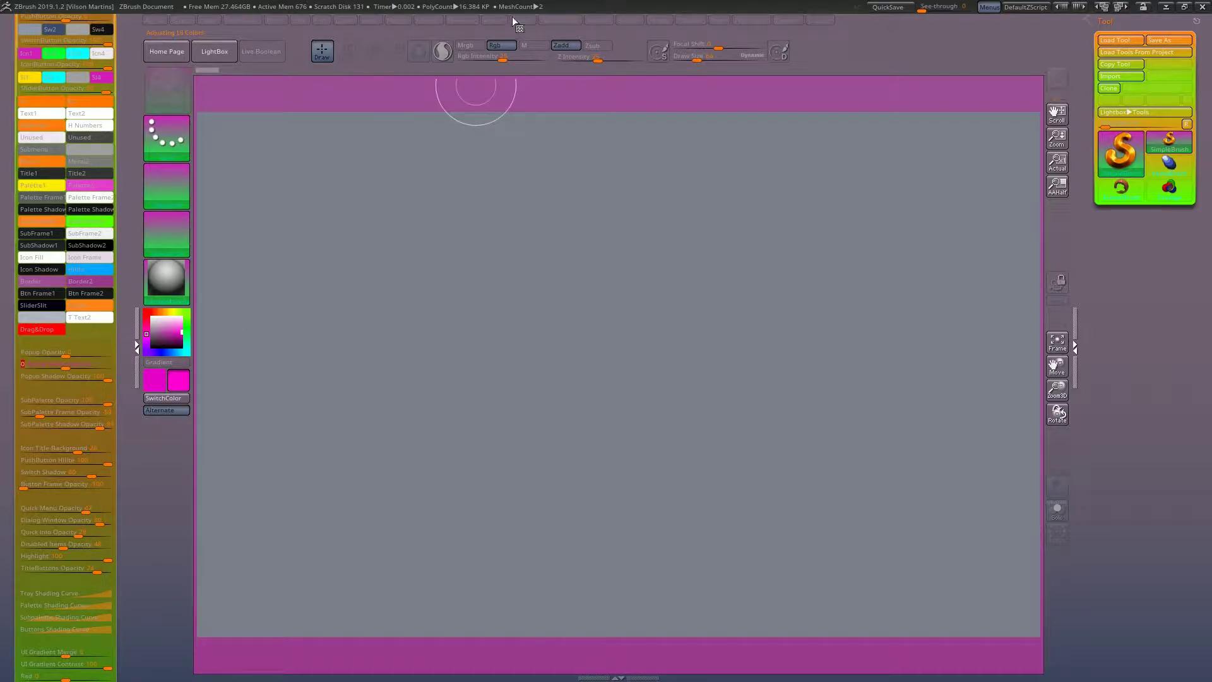
pyautogui.click(561, 19)
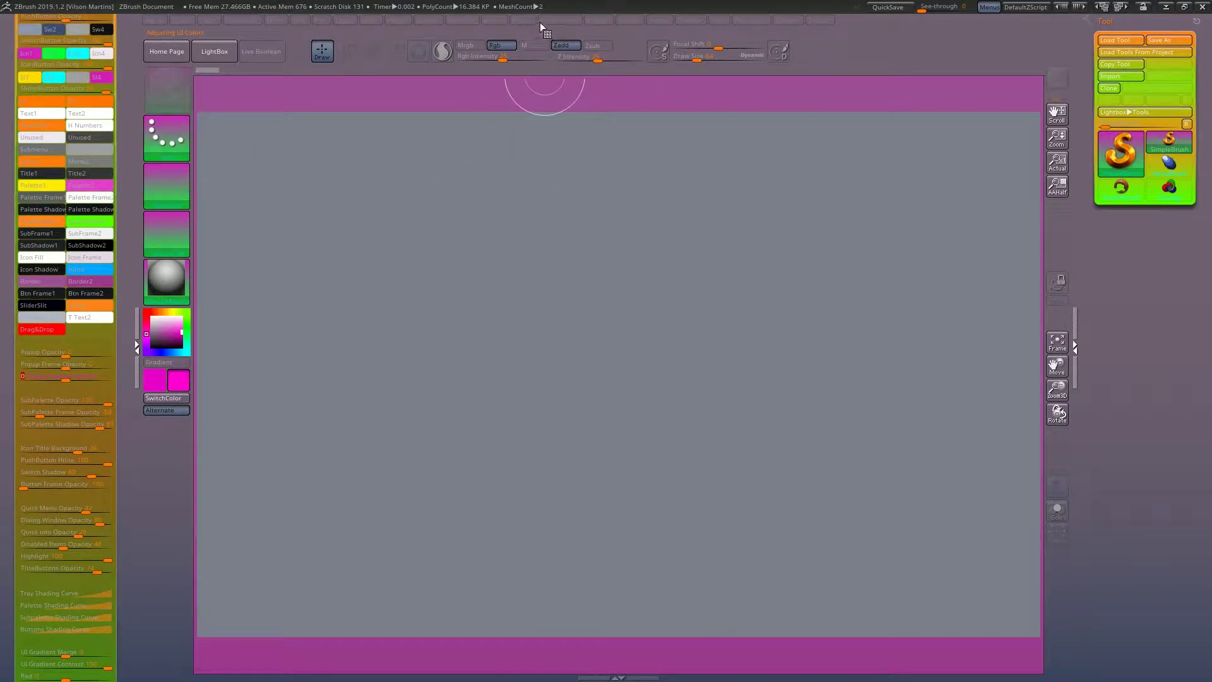
# Reopen the Movie menu several times to inspect the current popup appearance.
pyautogui.click(543, 21)
pyautogui.click(495, 20)
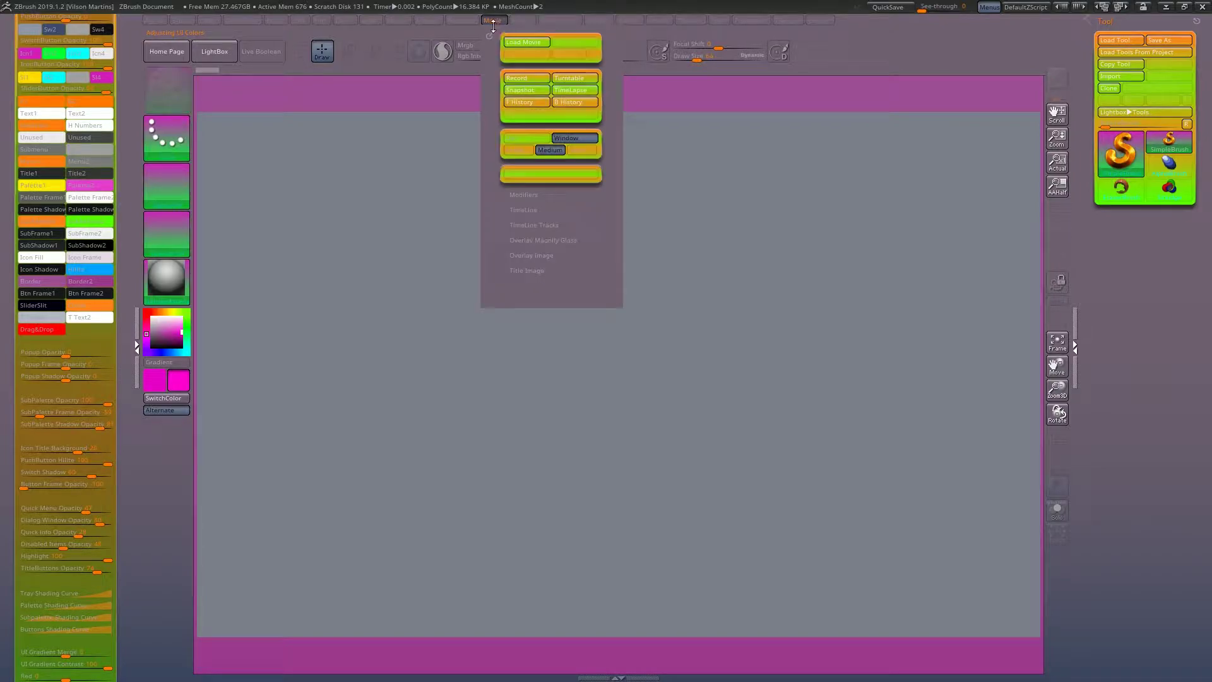
pyautogui.click(496, 20)
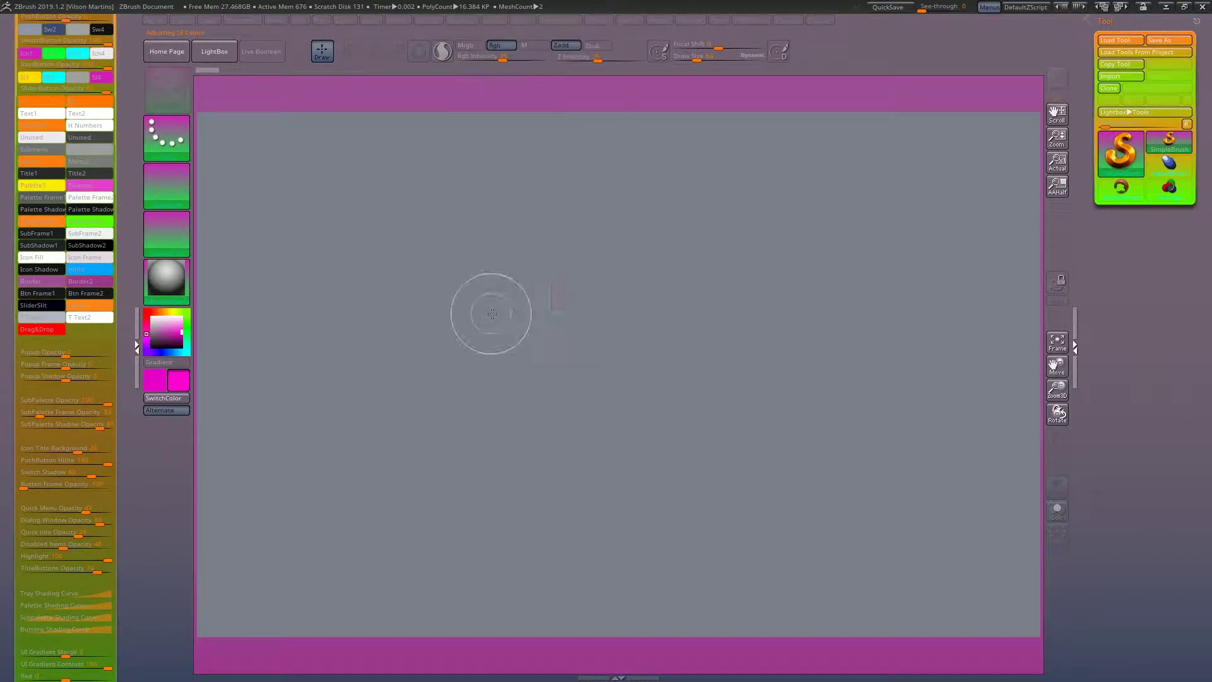
pyautogui.click(491, 20)
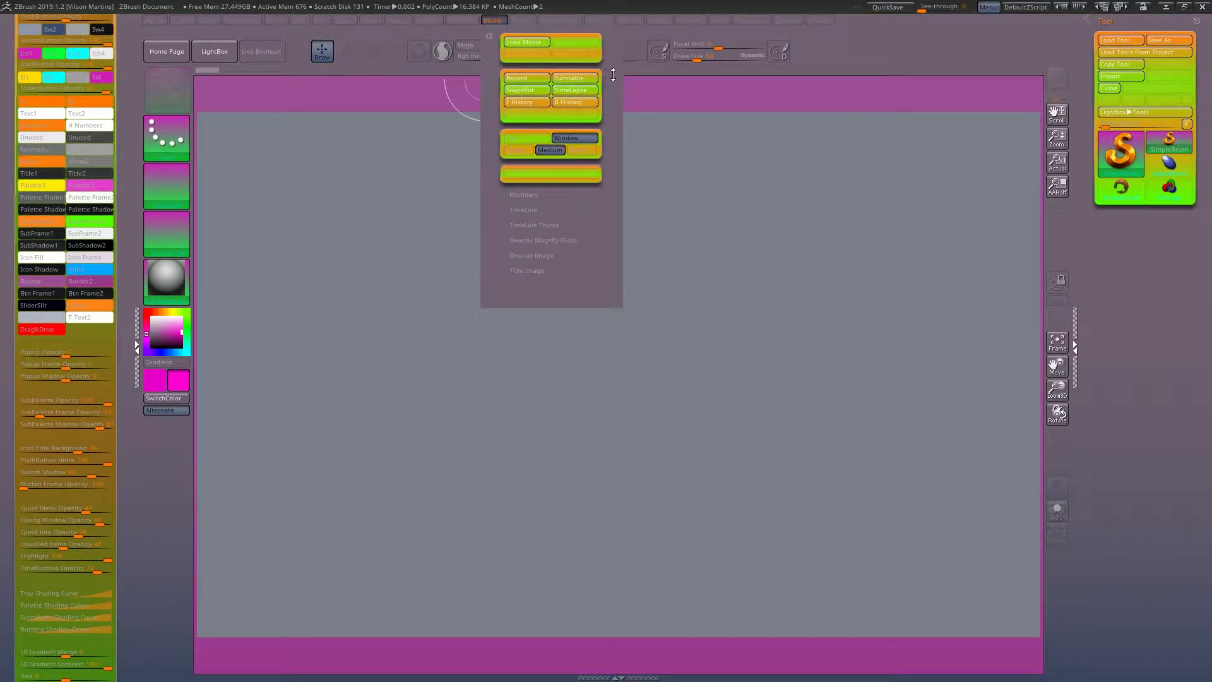
pyautogui.click(493, 20)
pyautogui.click(494, 19)
# Set Popup Shadow Opacity to 0, previewing the Movie and Picker menus.
pyautogui.click(66, 377)
pyautogui.write('2')
pyautogui.click(492, 18)
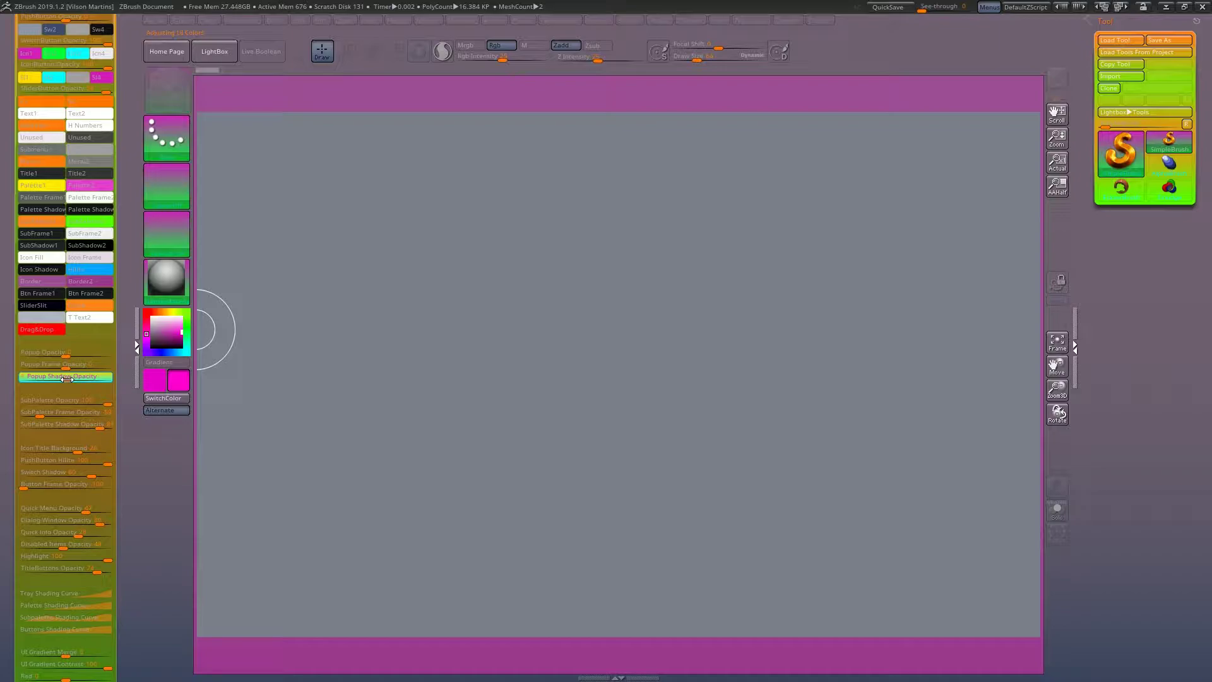
pyautogui.click(513, 19)
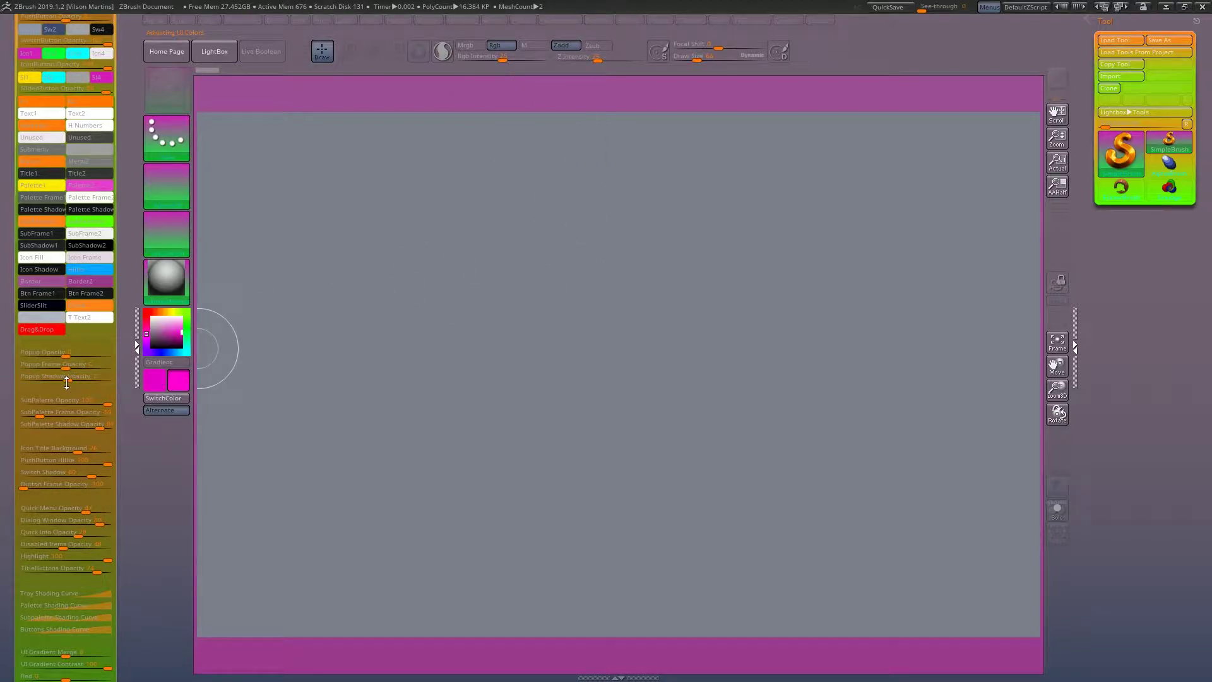
pyautogui.click(68, 377)
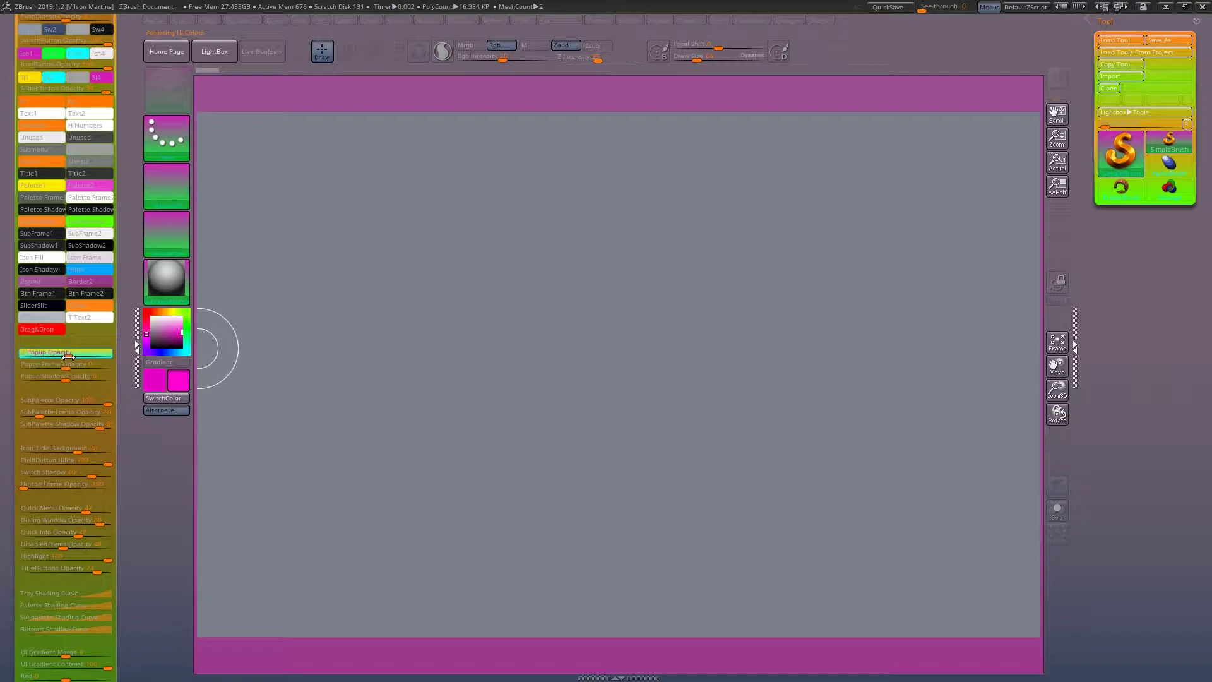
pyautogui.click(519, 22)
pyautogui.moveTo(490, 20)
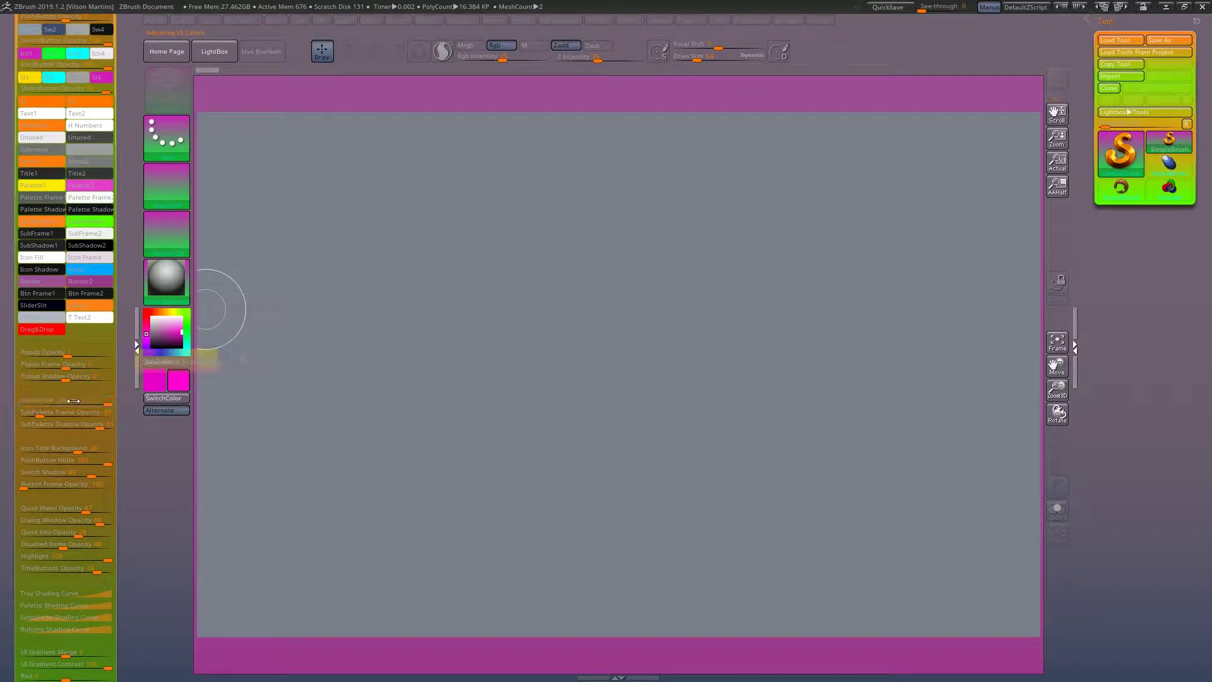
# Preview the popup style on the Material menu with its Modifiers expanded.
pyautogui.click(556, 18)
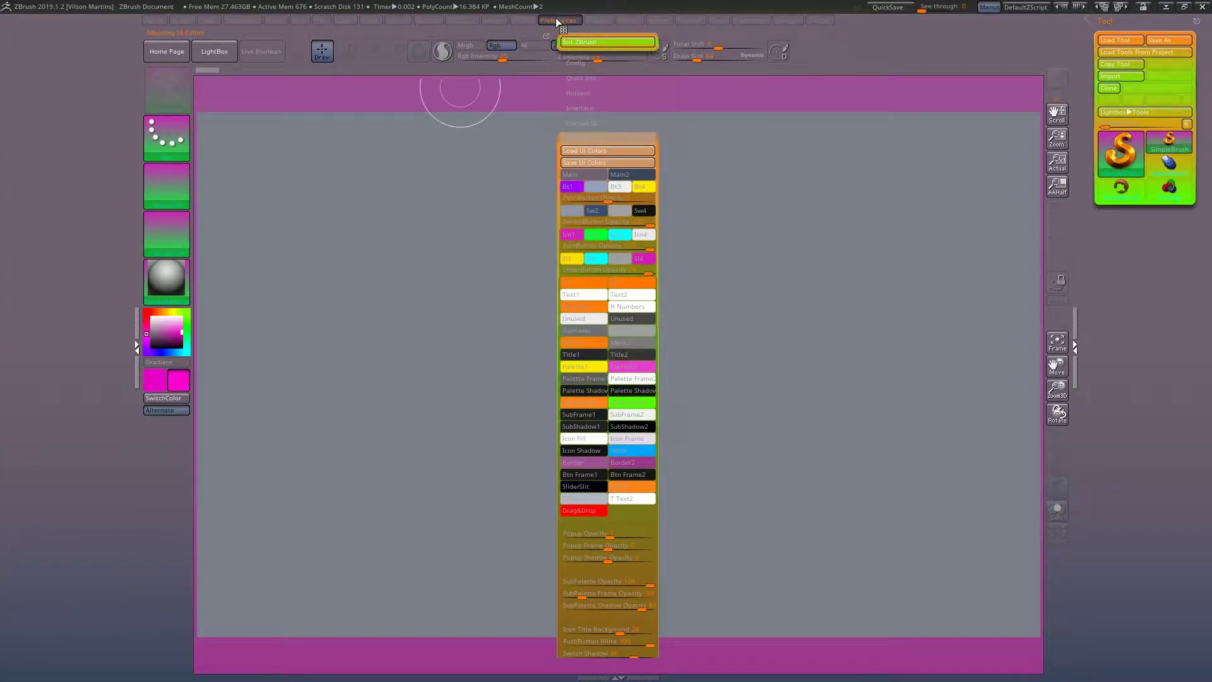
pyautogui.click(455, 20)
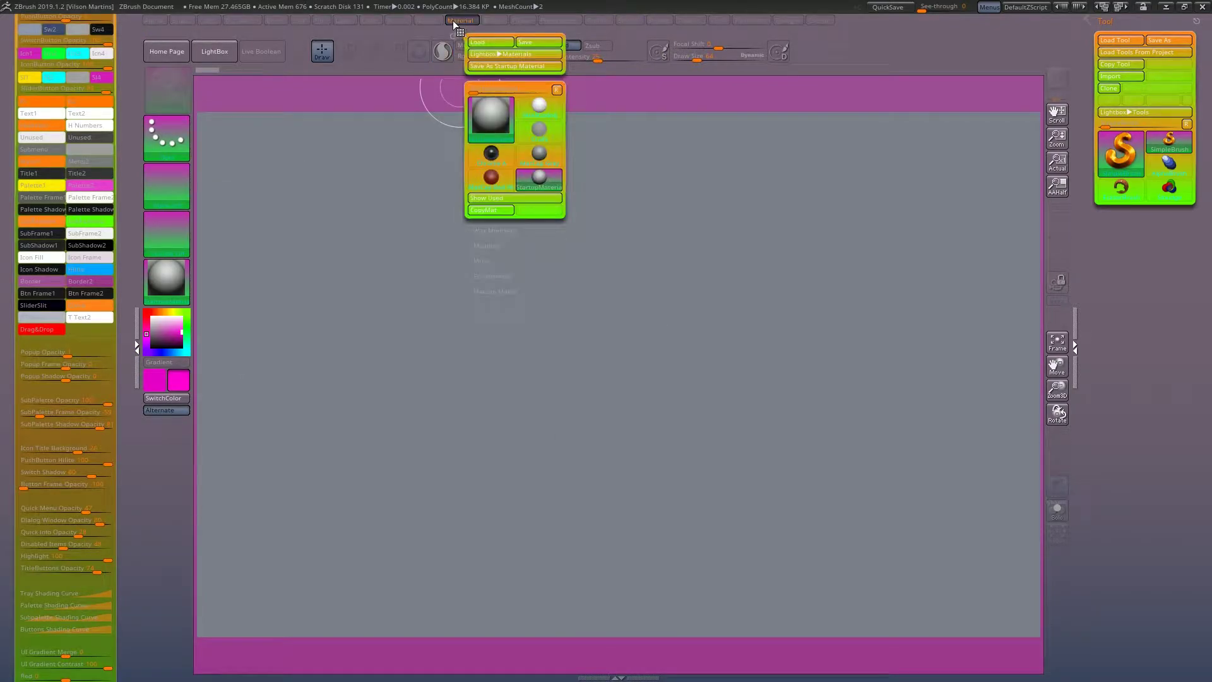
pyautogui.click(498, 246)
pyautogui.scroll(-2, 552, 257)
pyautogui.scroll(-1, 552, 257)
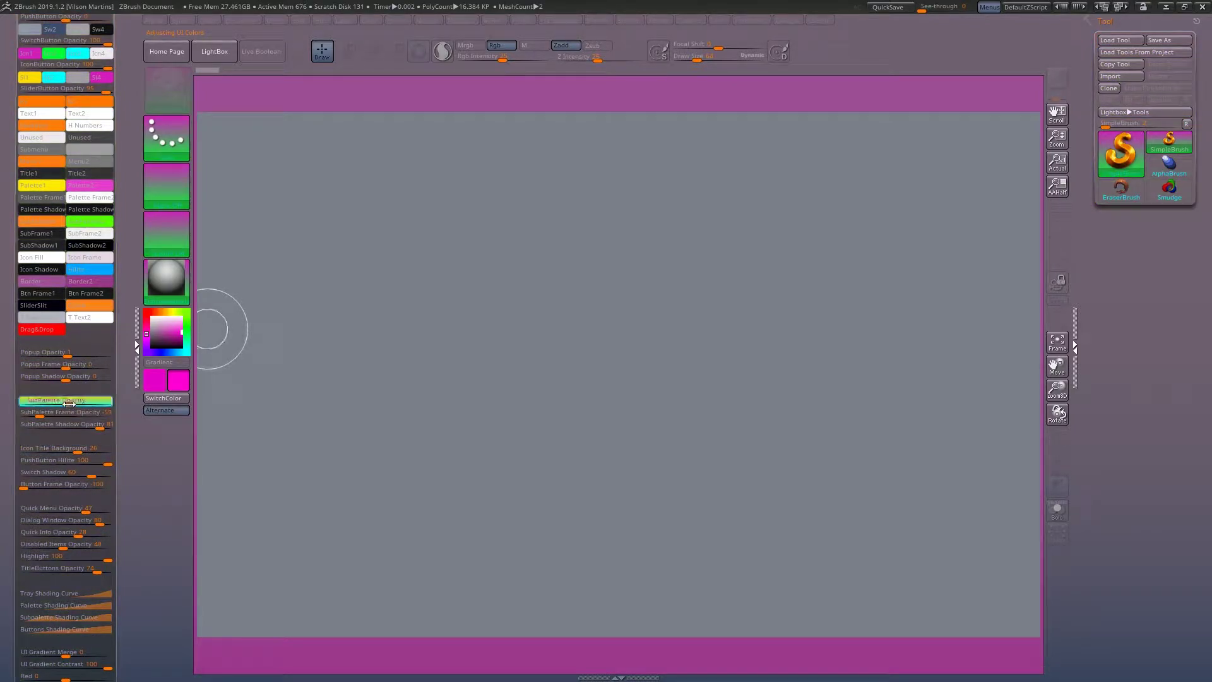
# Set SubPalette Frame and Shadow Opacity to 0 and re-dock Preferences in the left tray.
pyautogui.click(66, 413)
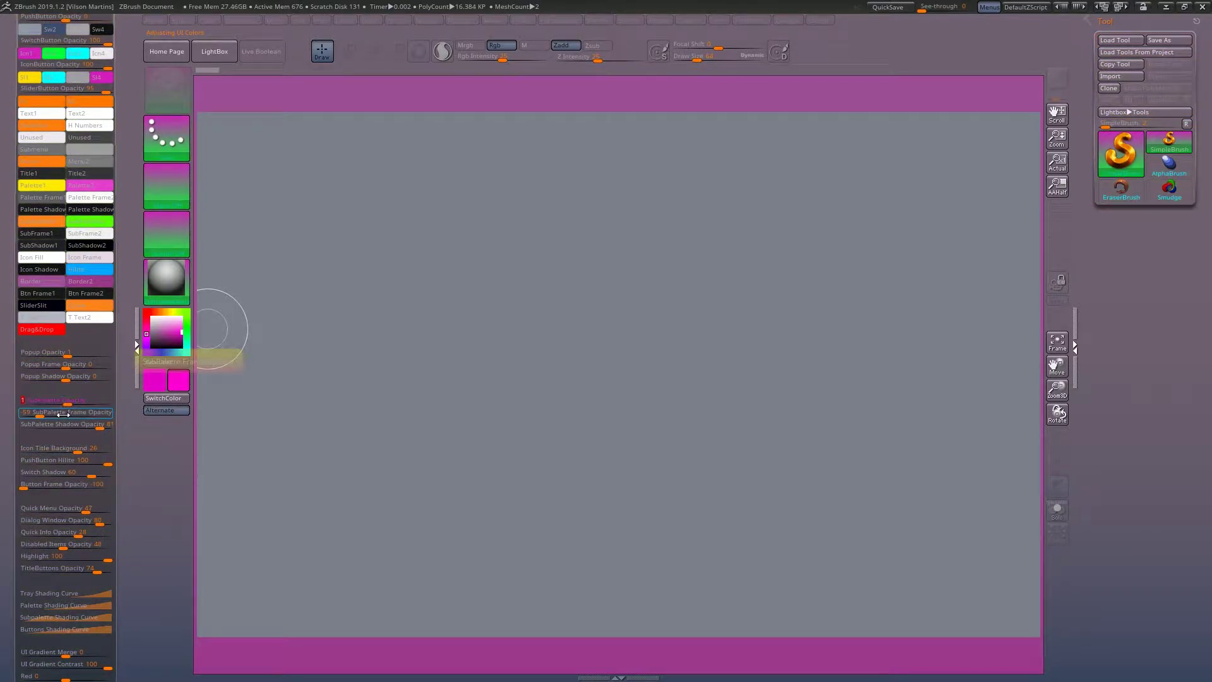
pyautogui.click(65, 429)
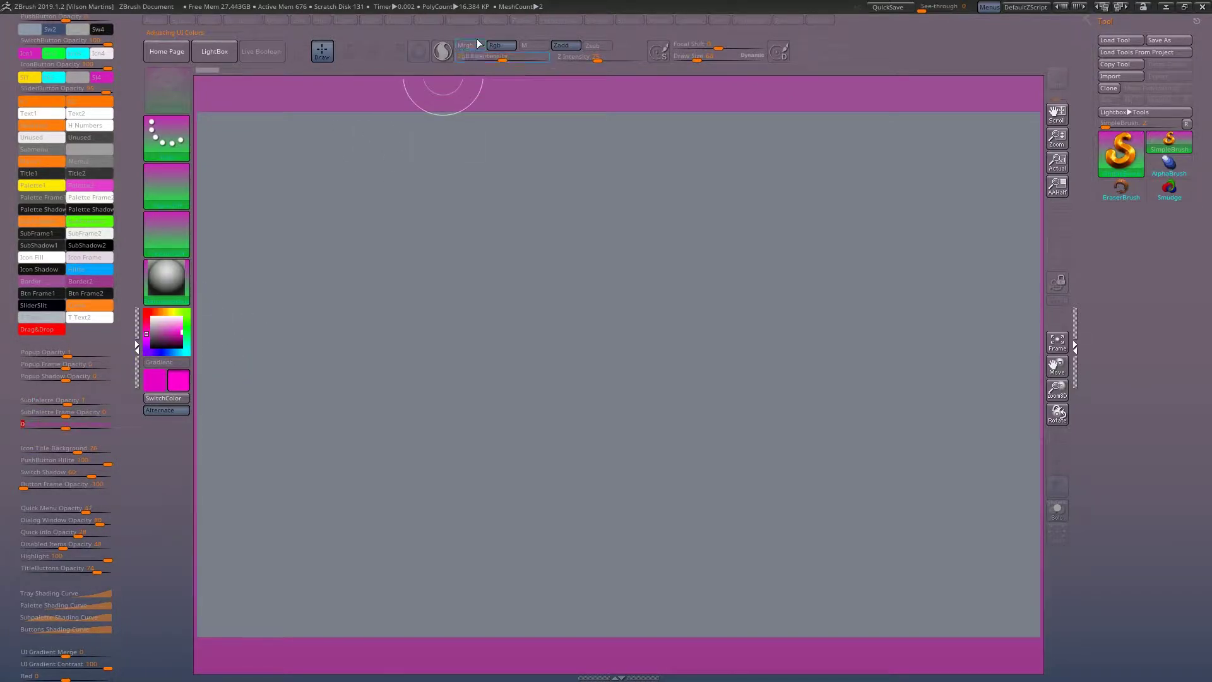
pyautogui.click(511, 20)
pyautogui.click(541, 20)
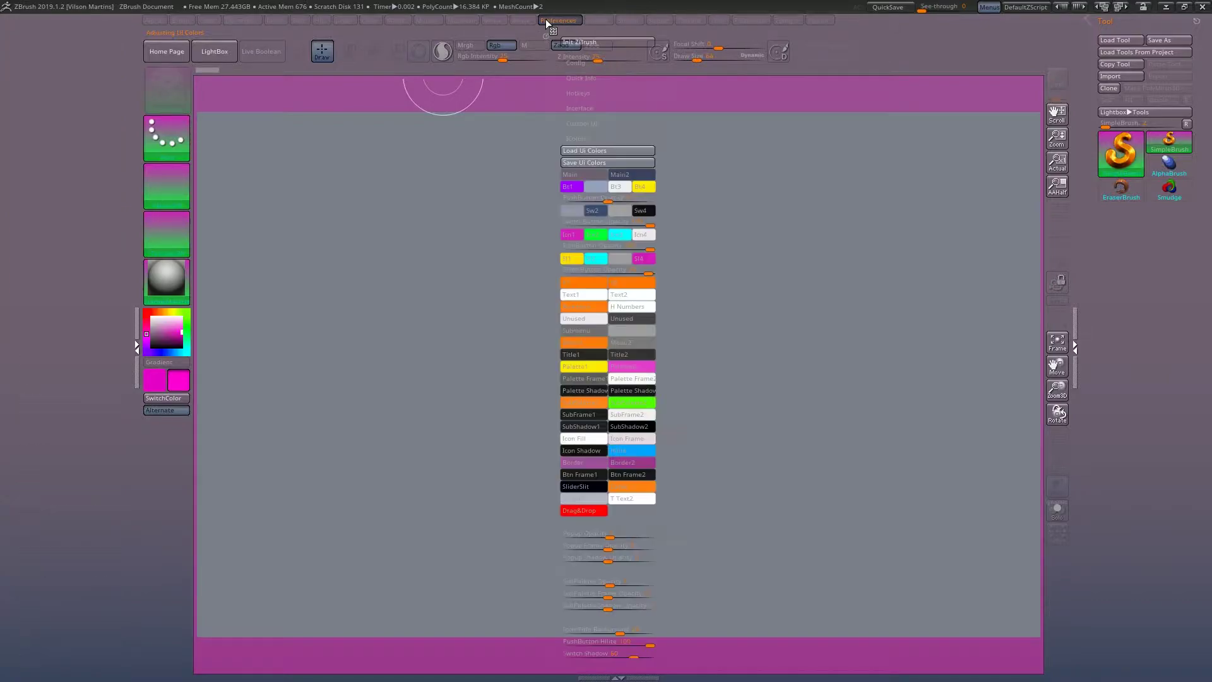
pyautogui.click(547, 18)
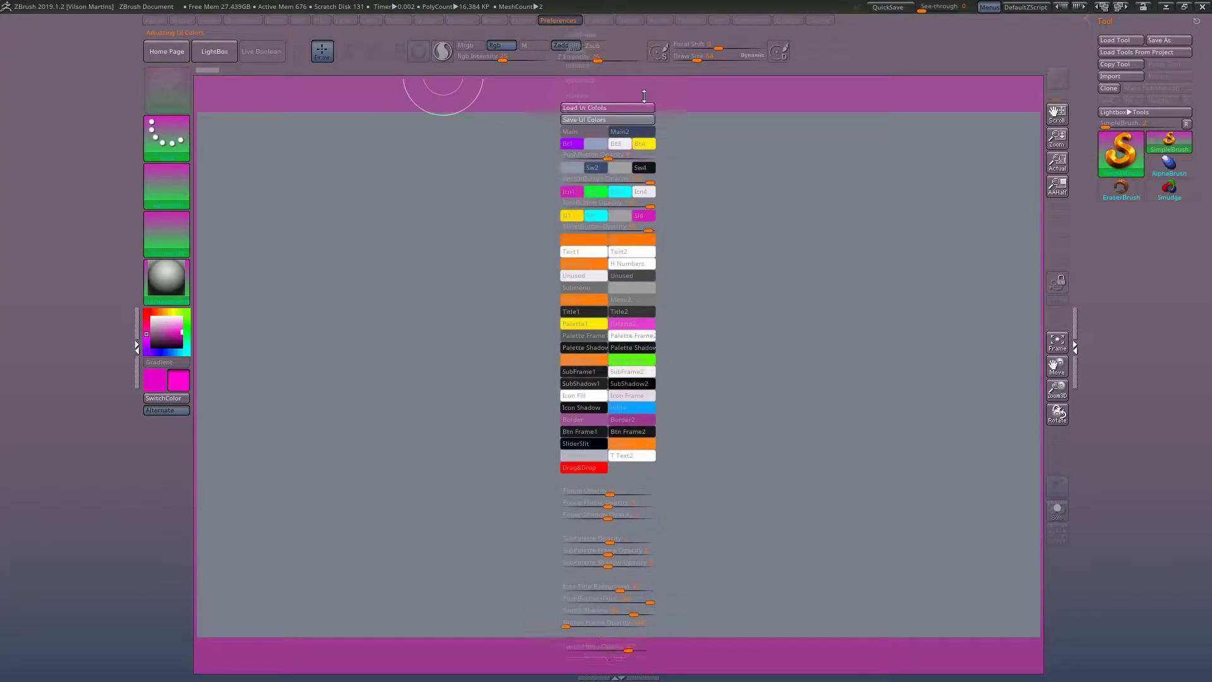
pyautogui.click(546, 36)
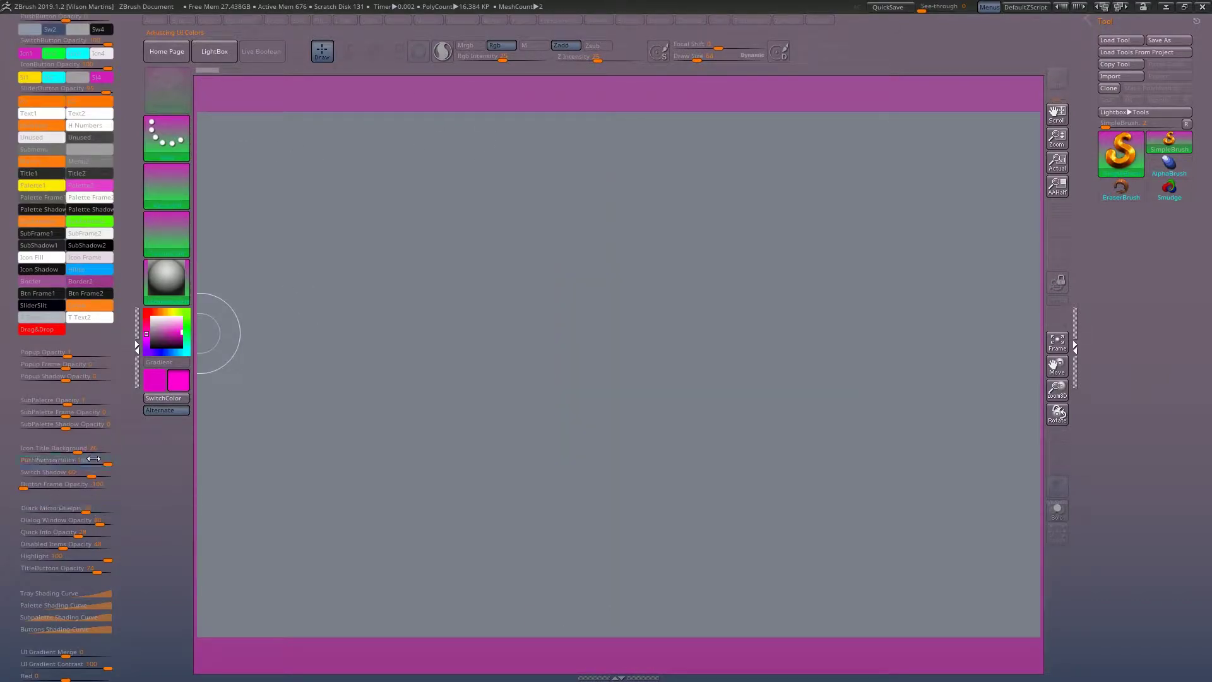
# Zero Icon Title Background, Switch Shadow and Button Frame Opacity; drop PushButton Hilite near 0.
pyautogui.click(75, 449)
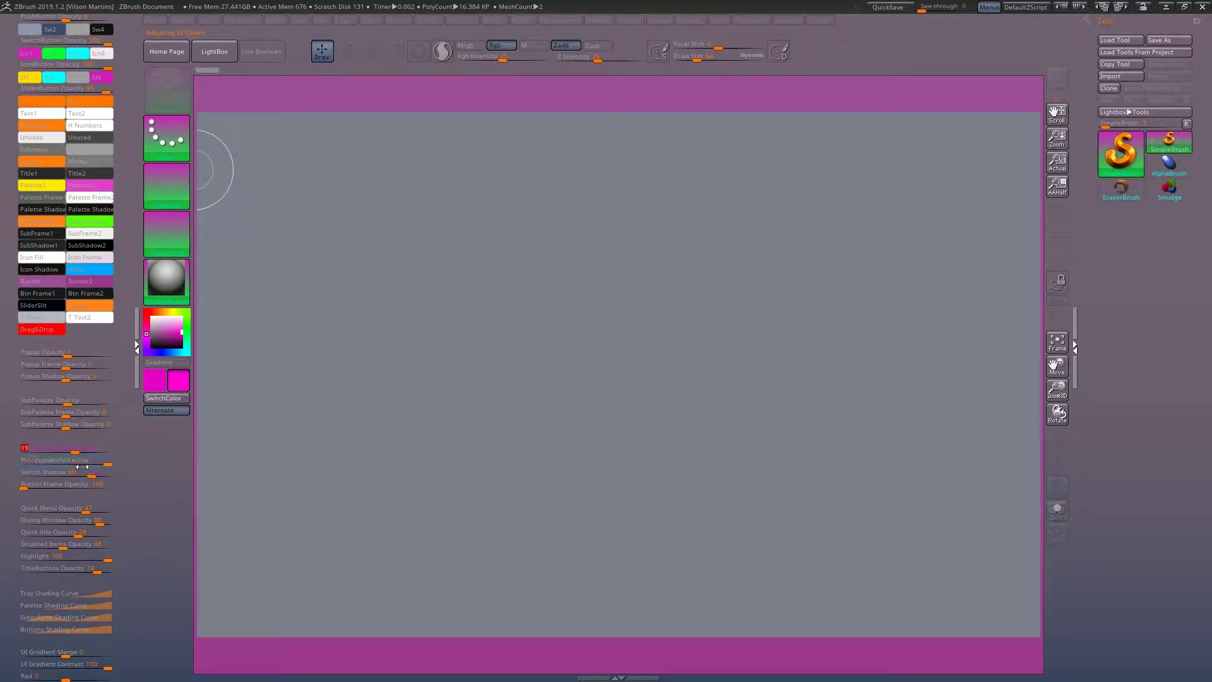
pyautogui.moveTo(73, 452); pyautogui.dragTo(65, 450)
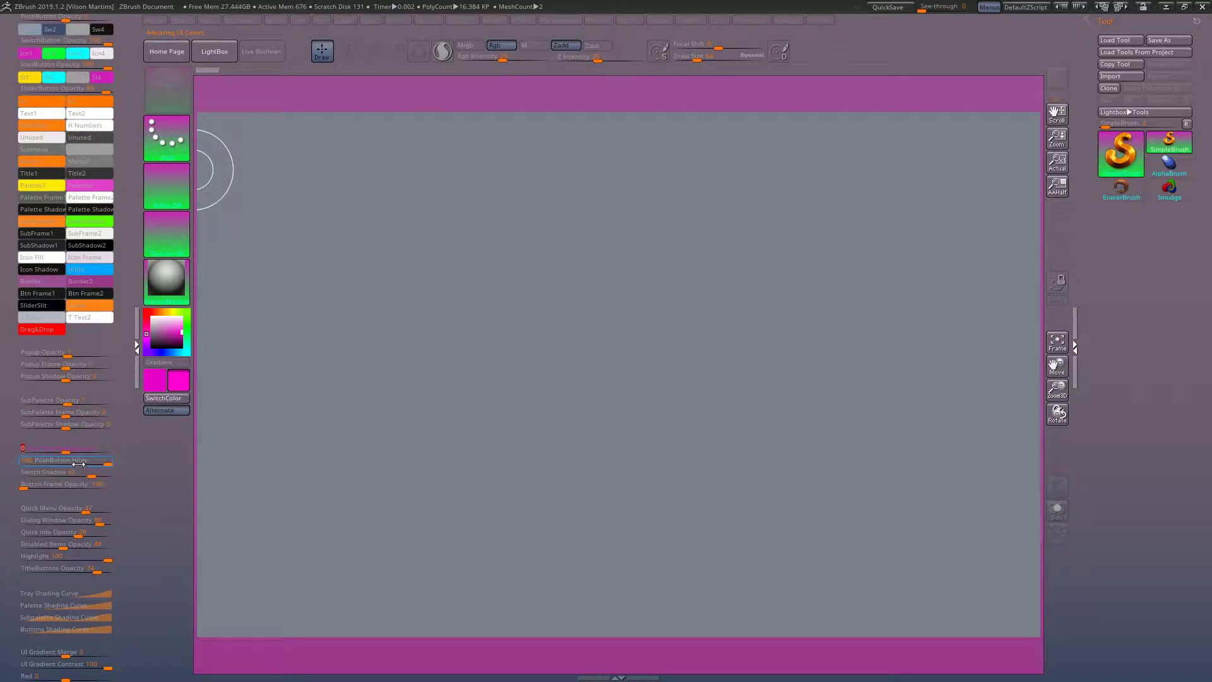
pyautogui.moveTo(78, 464)
pyautogui.mouseDown()
pyautogui.moveTo(22, 462)
pyautogui.moveTo(101, 465)
pyautogui.mouseUp()
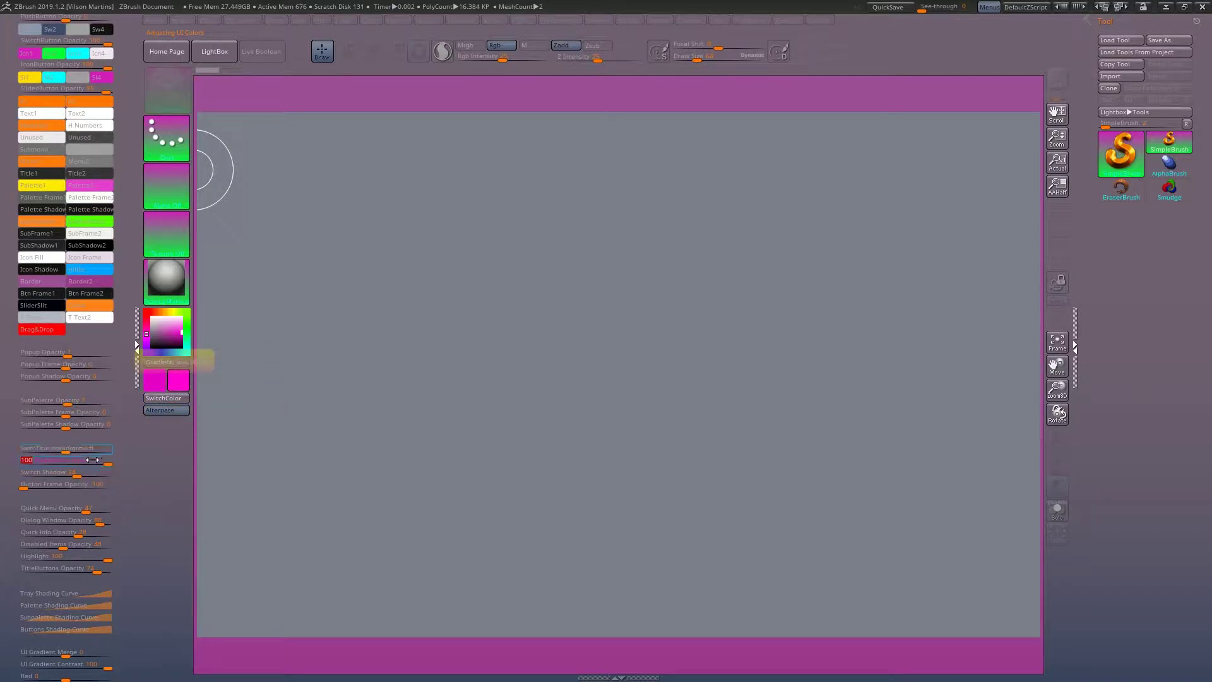
pyautogui.click(66, 460)
pyautogui.moveTo(67, 473); pyautogui.dragTo(113, 472)
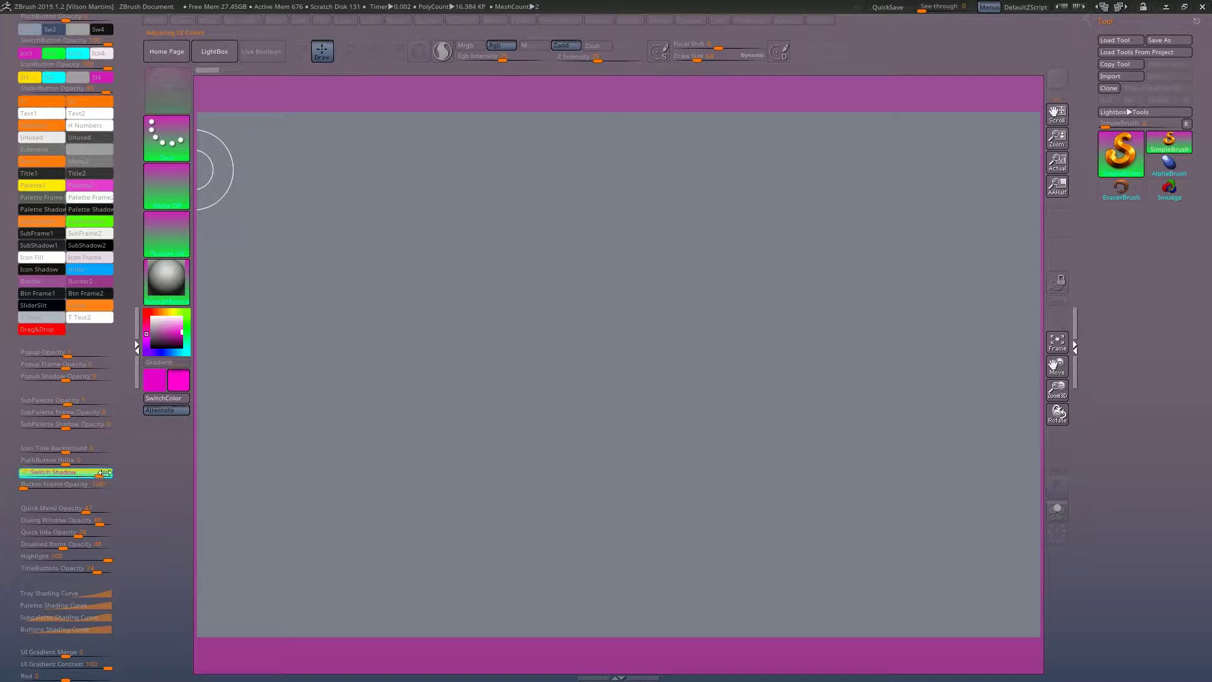
pyautogui.click(71, 485)
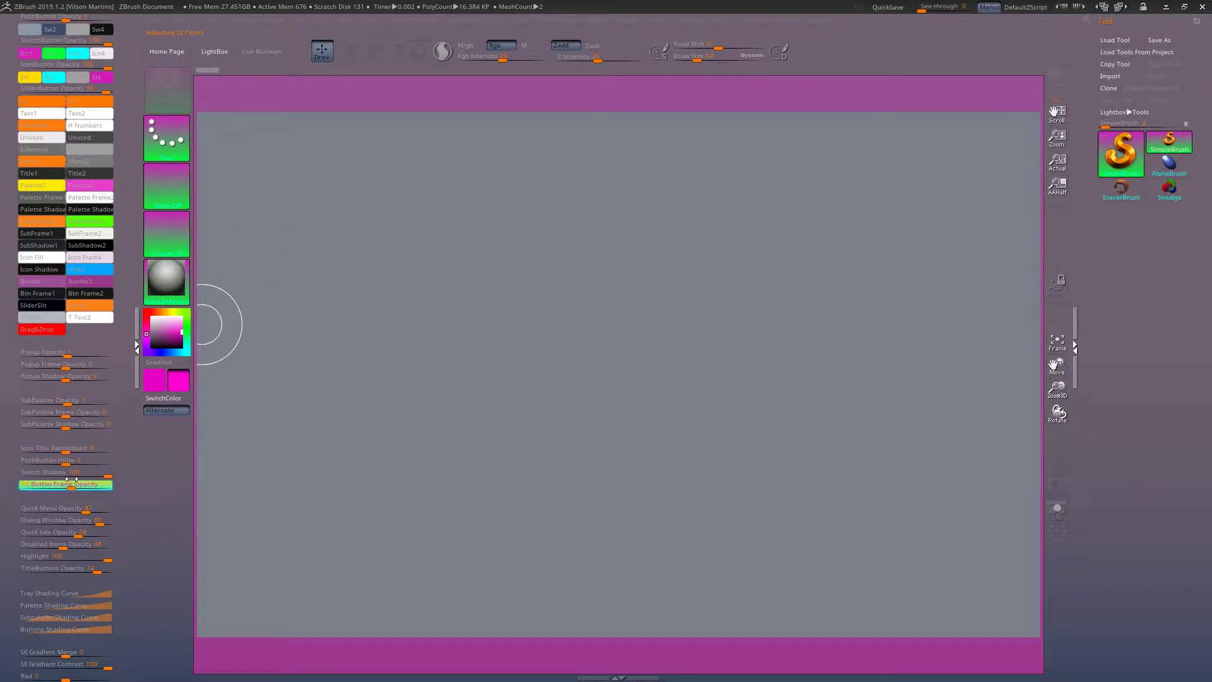
pyautogui.click(72, 484)
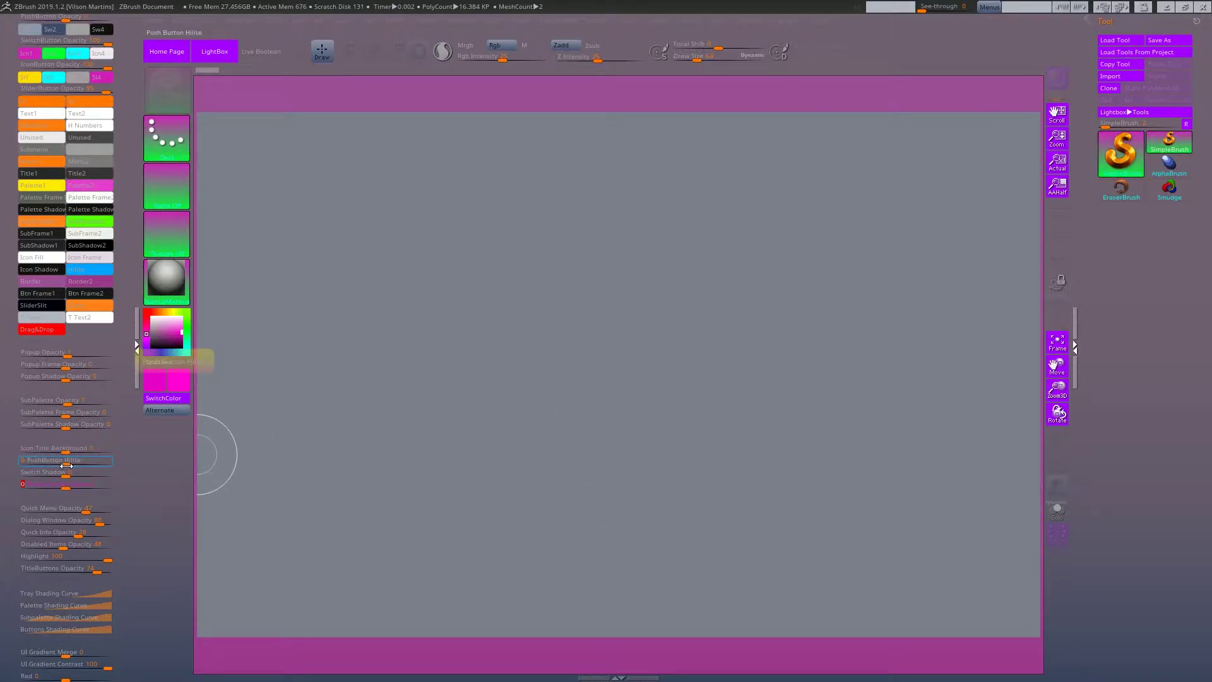
pyautogui.click(66, 465)
pyautogui.moveTo(66, 466); pyautogui.dragTo(68, 466)
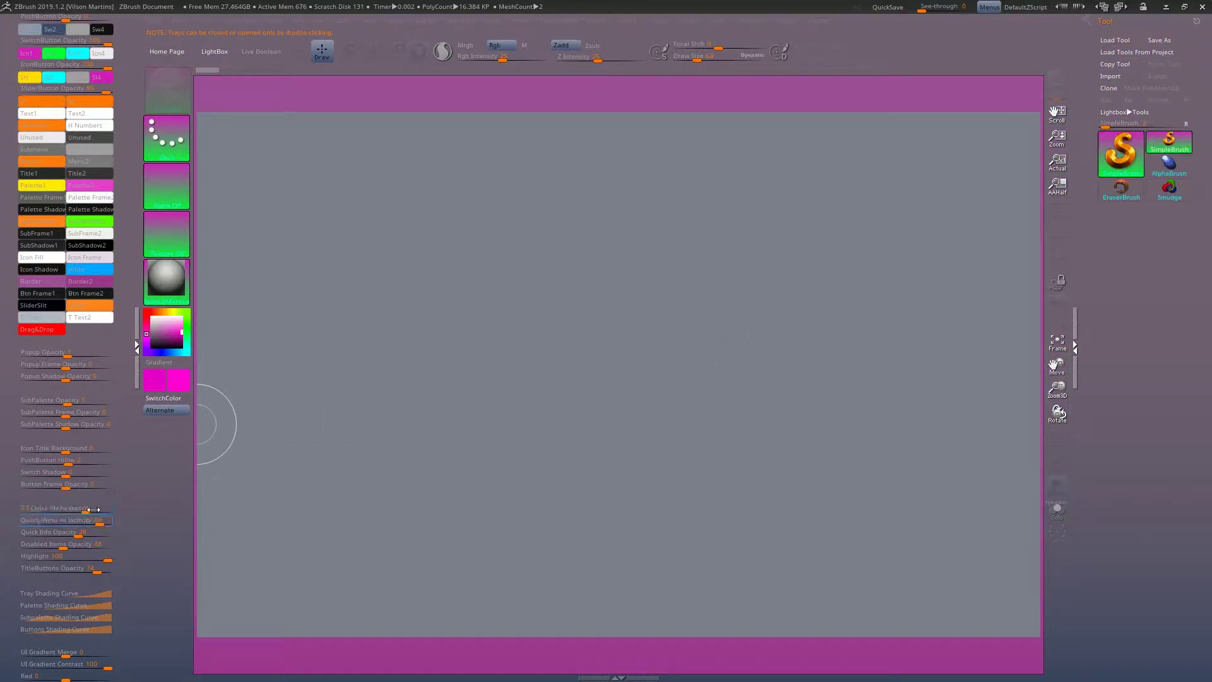
# Set Quick Menu Opacity to 0, check the canvas quick menu, and screen-capture it.
pyautogui.click(79, 534)
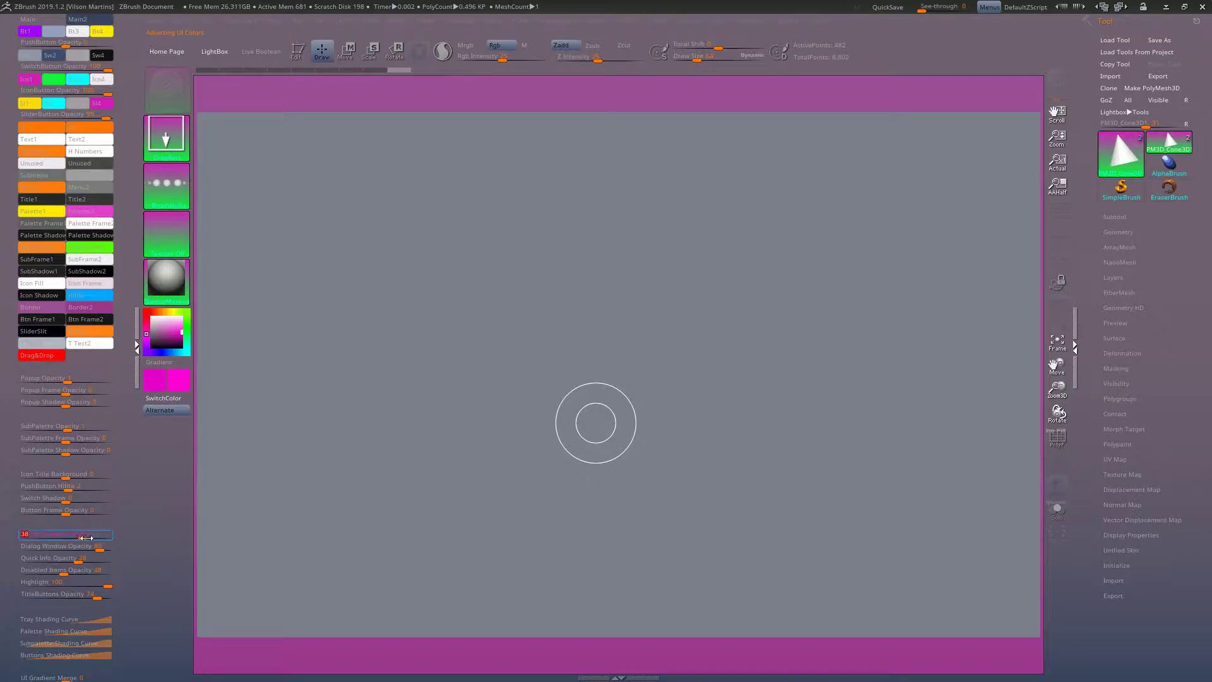
pyautogui.rightClick(395, 379)
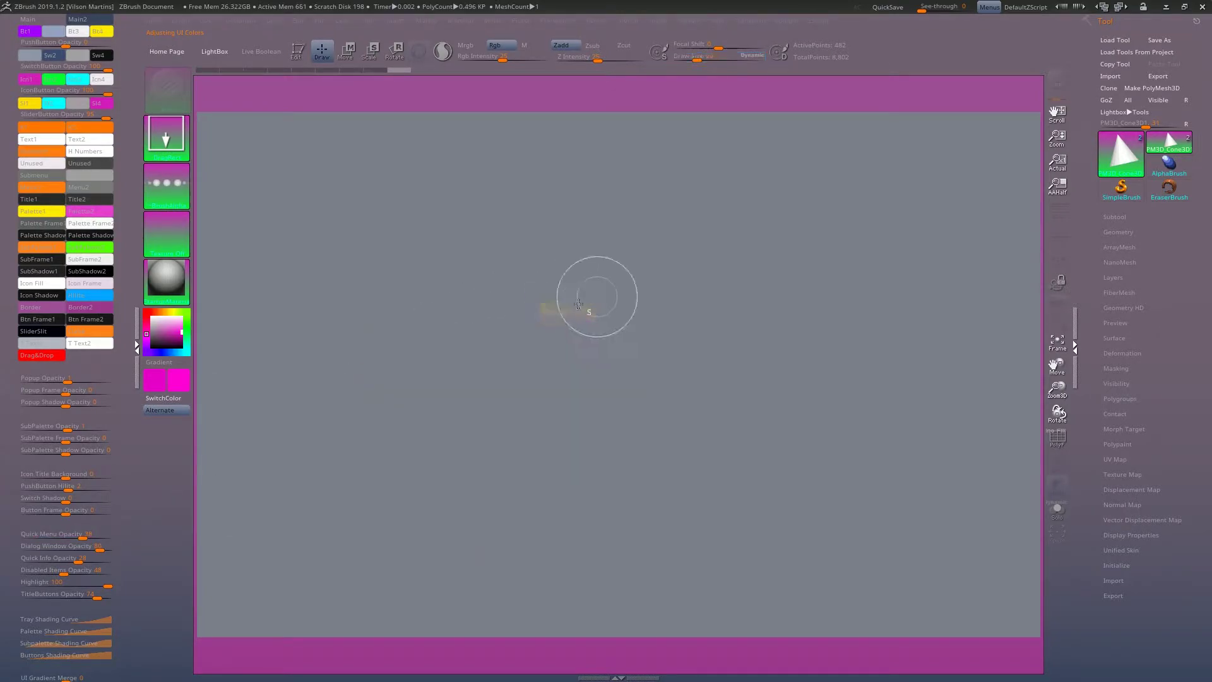
pyautogui.rightClick(589, 351)
pyautogui.rightClick(587, 351)
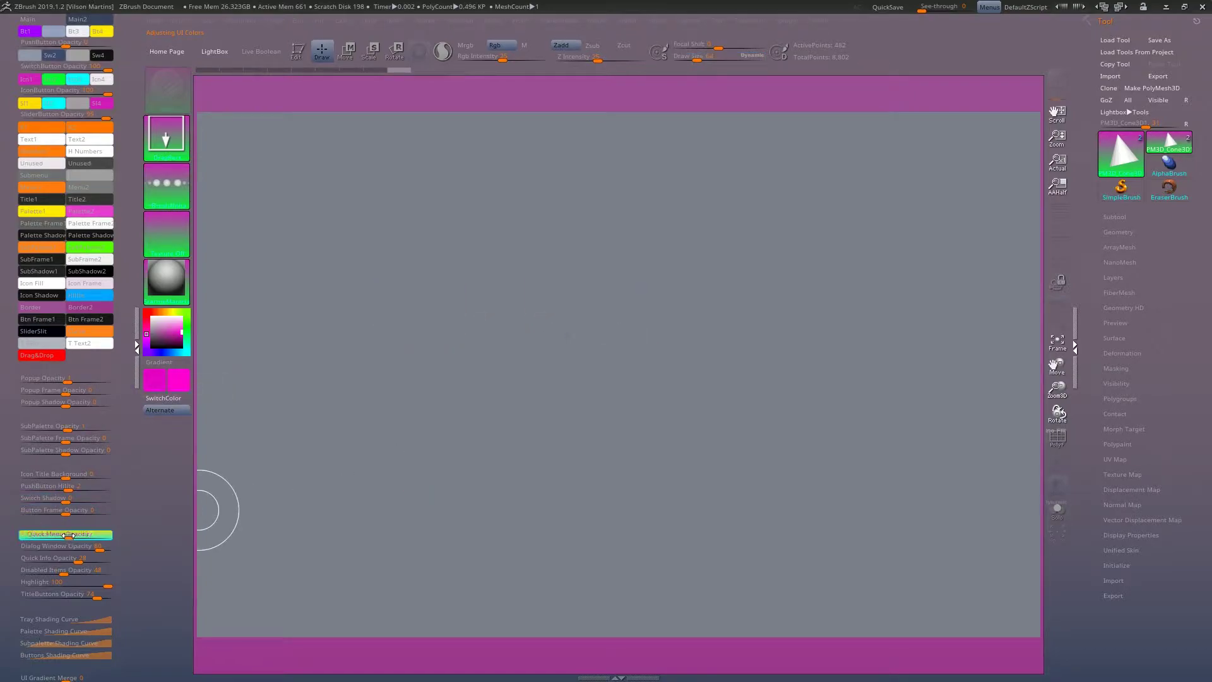
pyautogui.rightClick(553, 358)
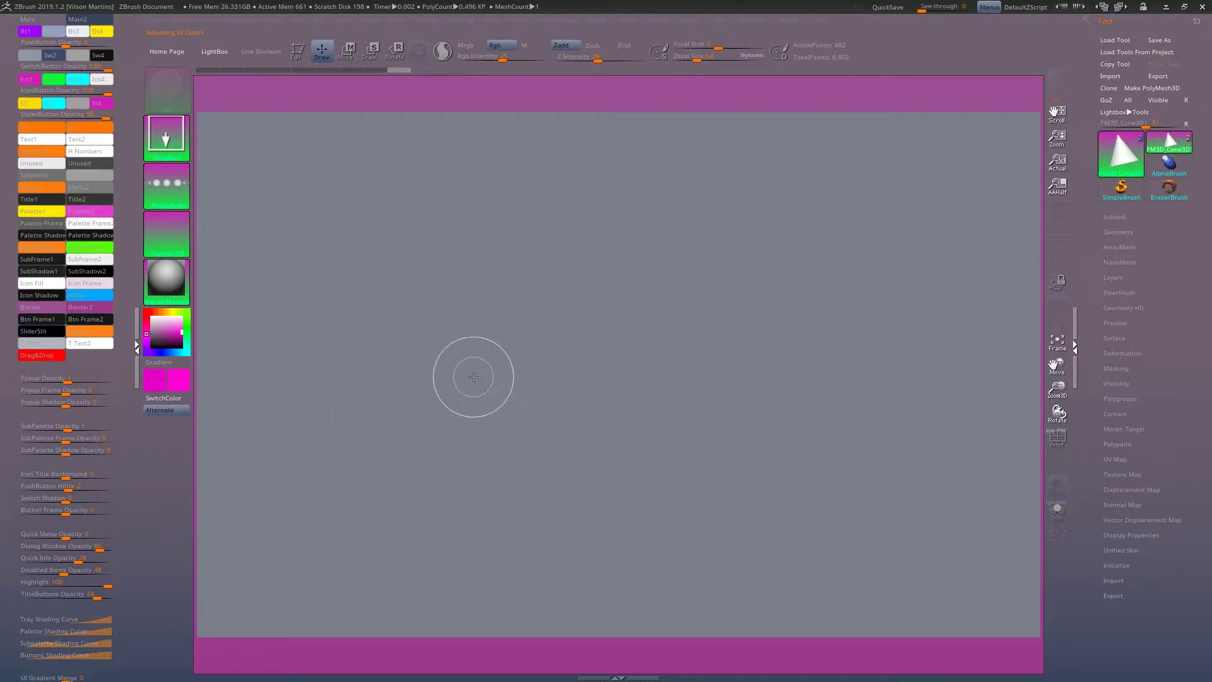
pyautogui.rightClick(474, 369)
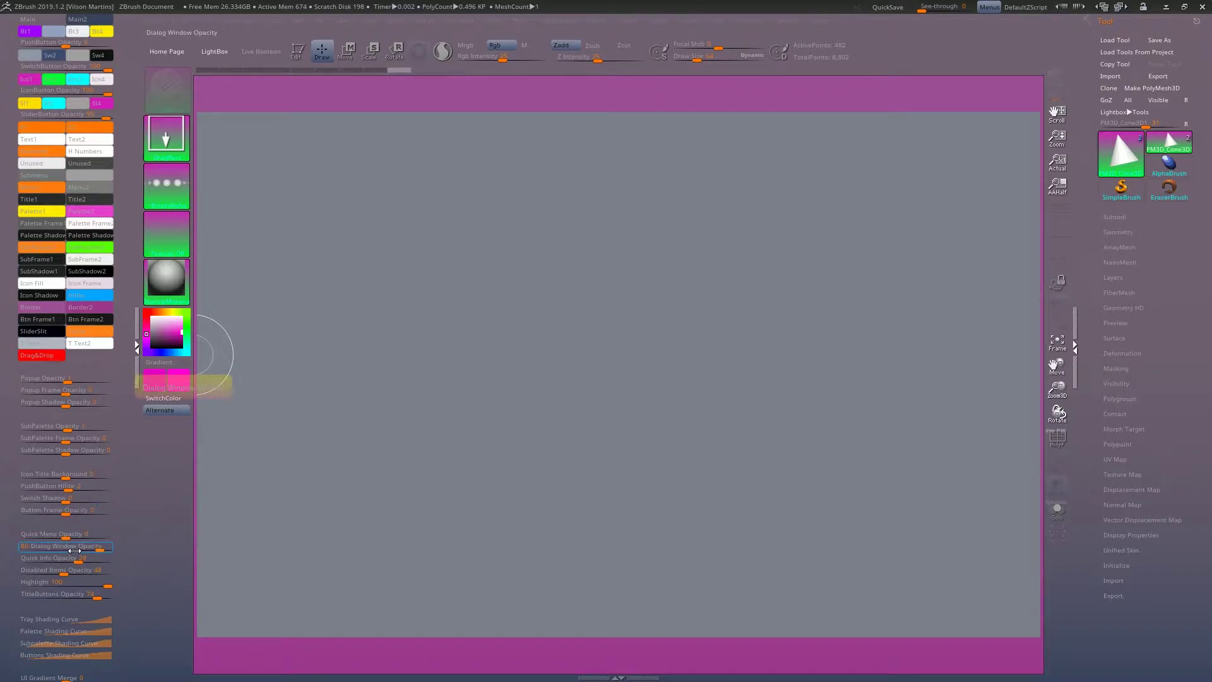
pyautogui.press('Print')
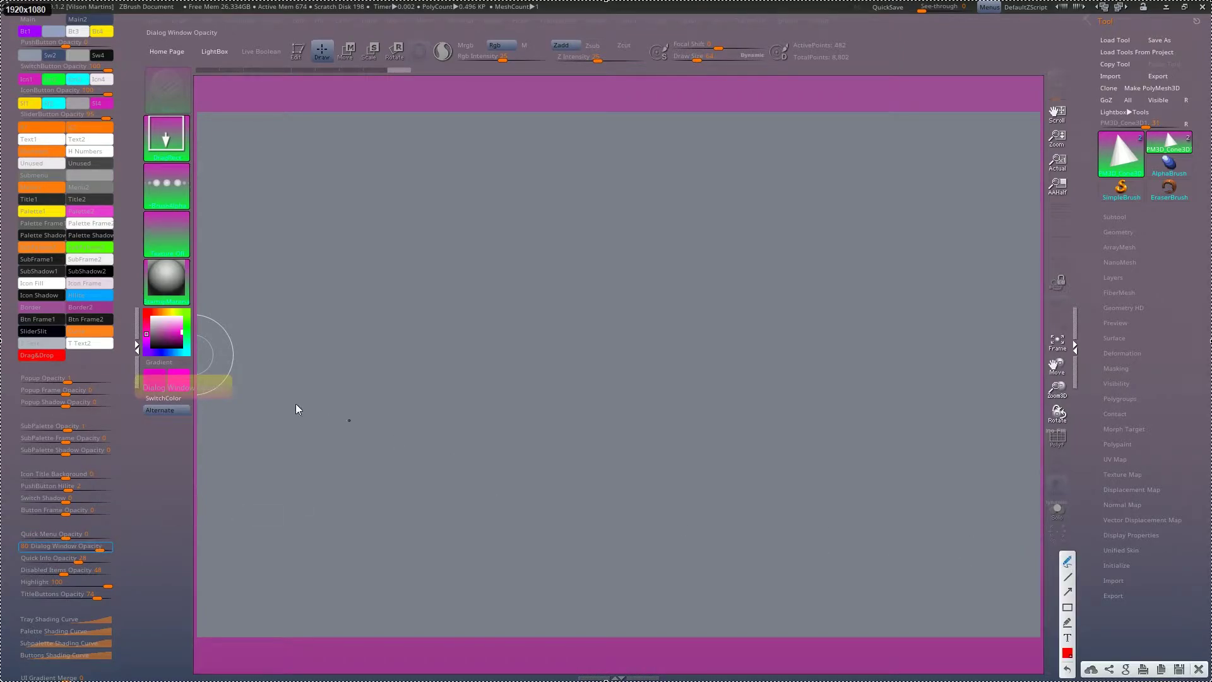
# Annotate the screenshot with an arrow and start editing Quick Info Opacity.
pyautogui.moveTo(306, 347); pyautogui.dragTo(238, 382)
pyautogui.hotkey('ctrl', 'c')
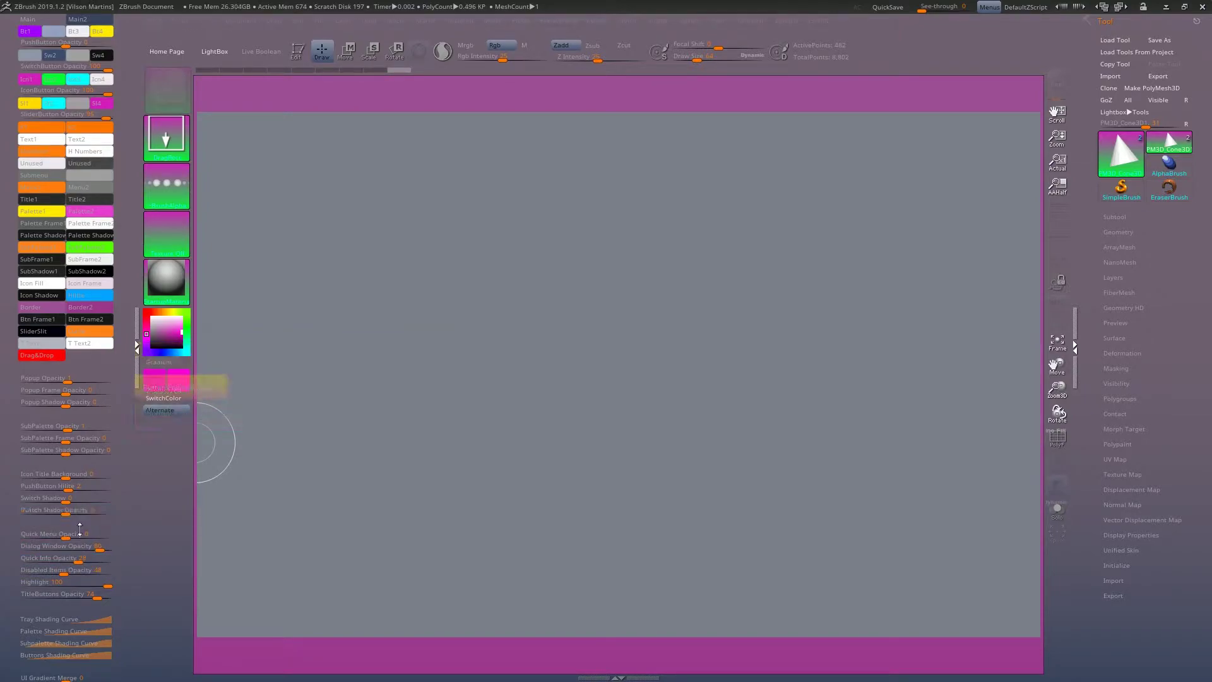
pyautogui.click(80, 562)
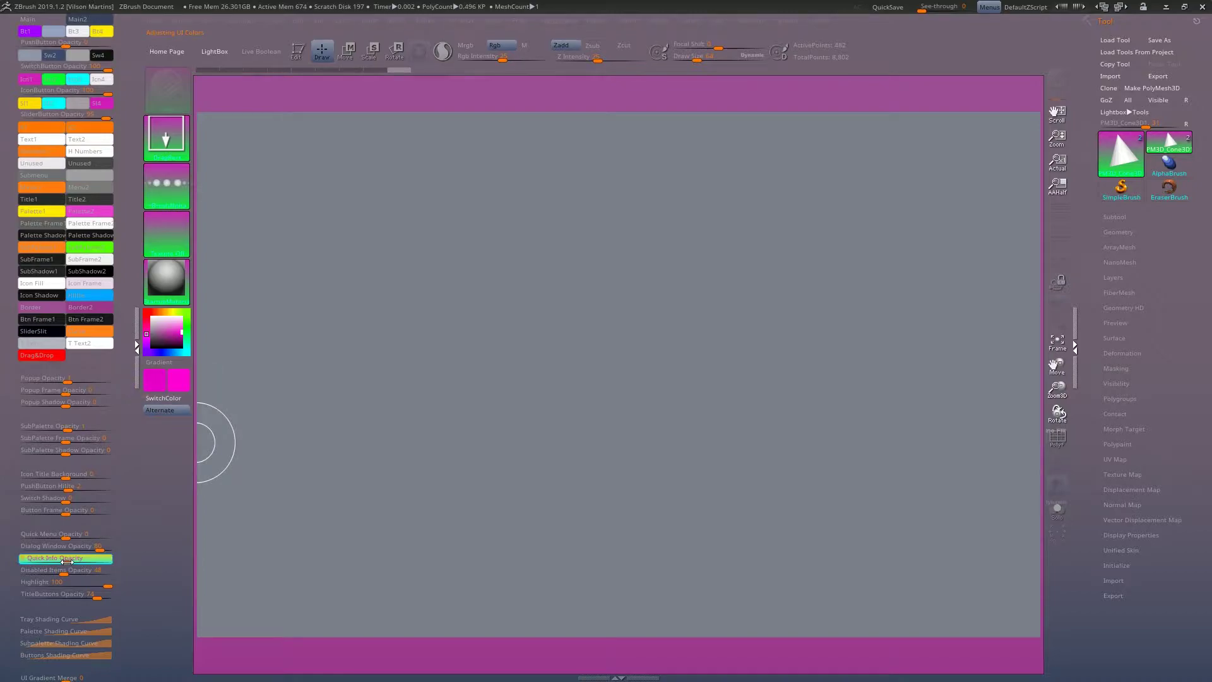
pyautogui.write('0')
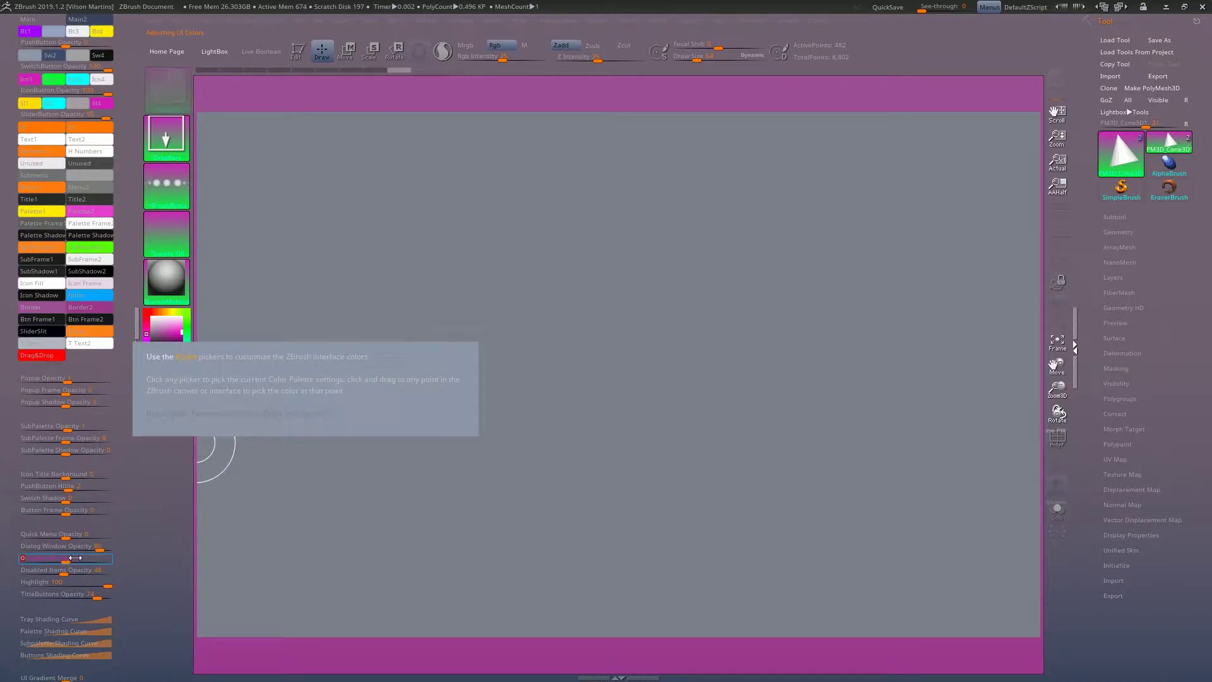
# Try Quick Info Opacity values 7 and 100, settle on 0, and reselect SimpleBrush.
pyautogui.press('BackSpace')
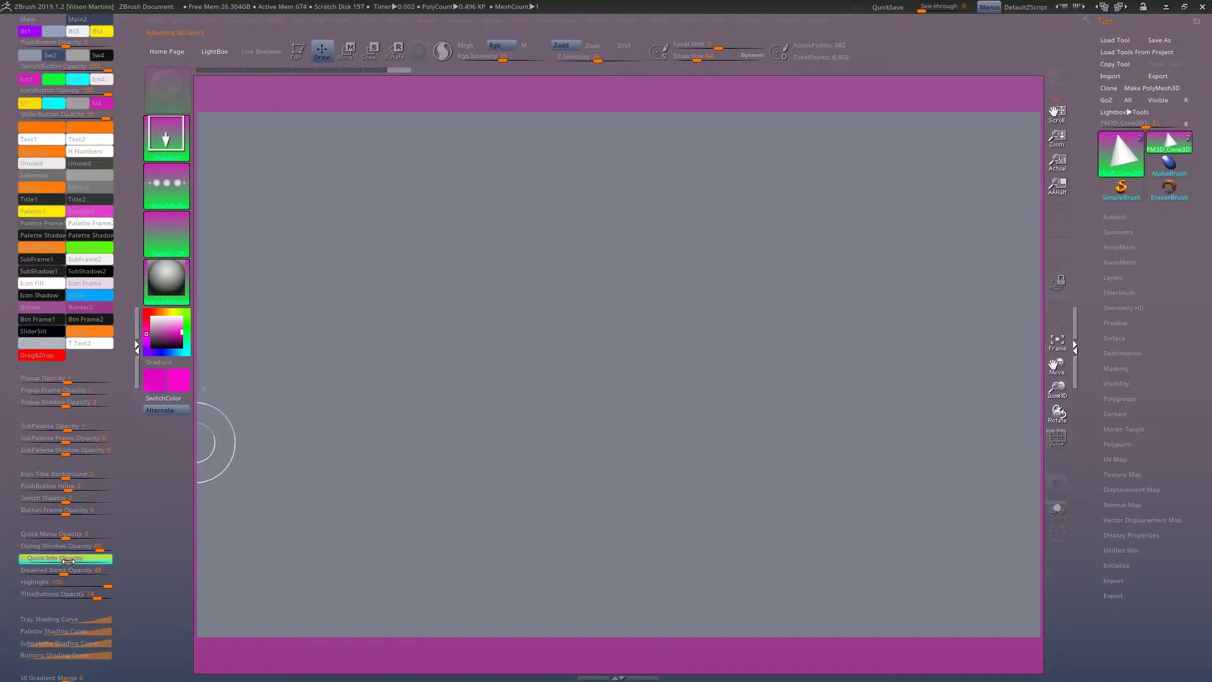
pyautogui.write('7')
pyautogui.press('BackSpace')
pyautogui.write('100')
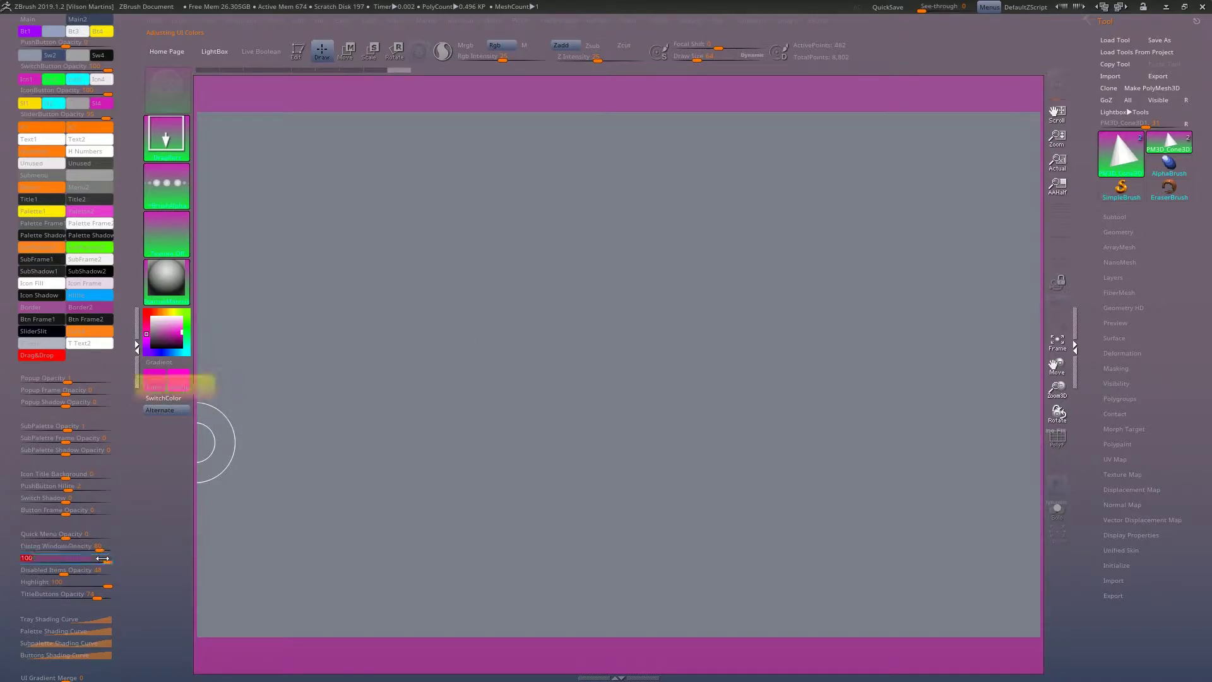
pyautogui.press('Return')
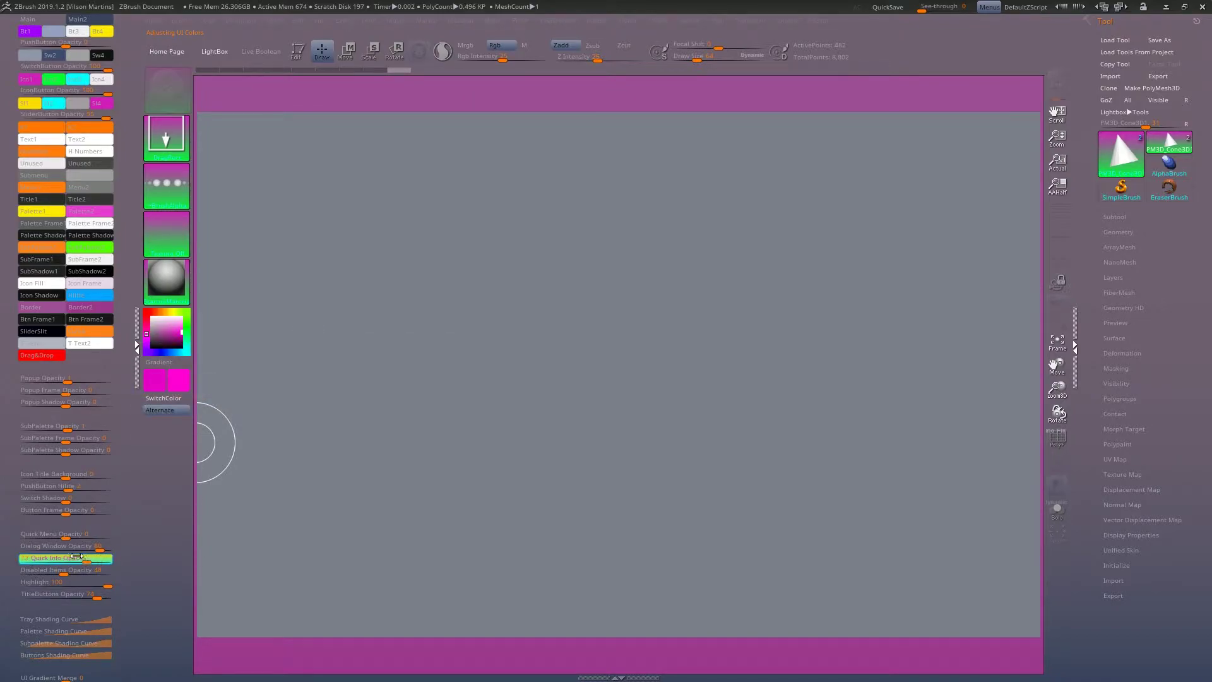
pyautogui.click(77, 556)
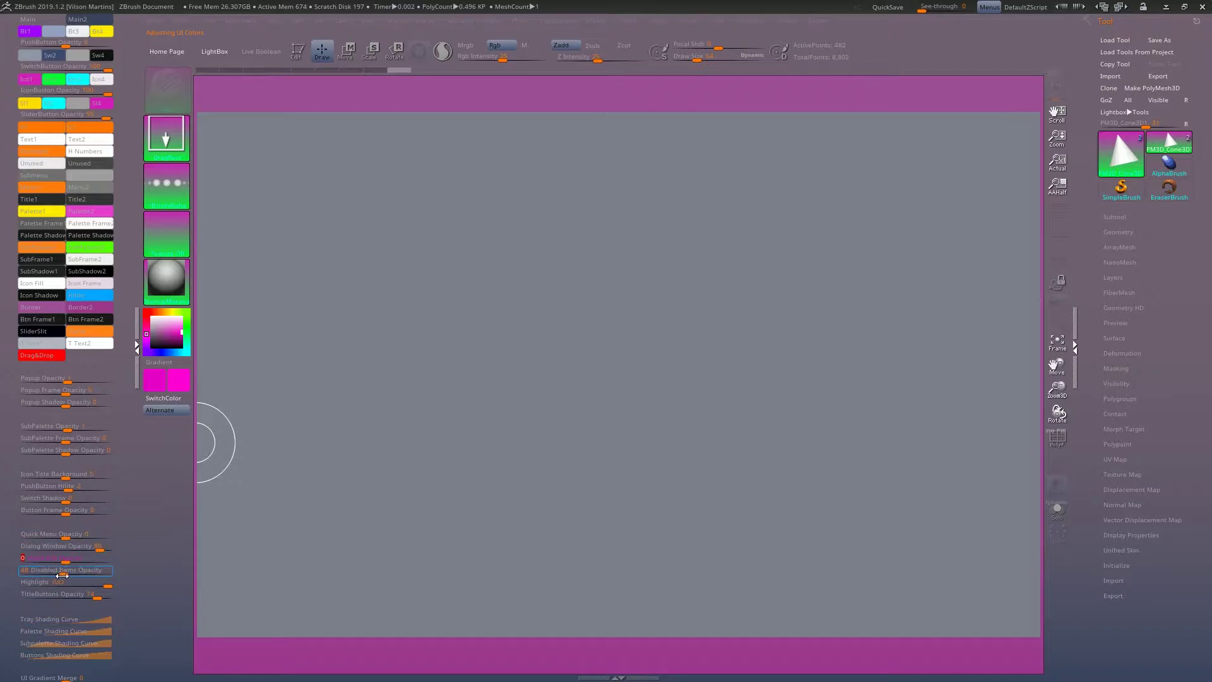
pyautogui.moveTo(57, 569)
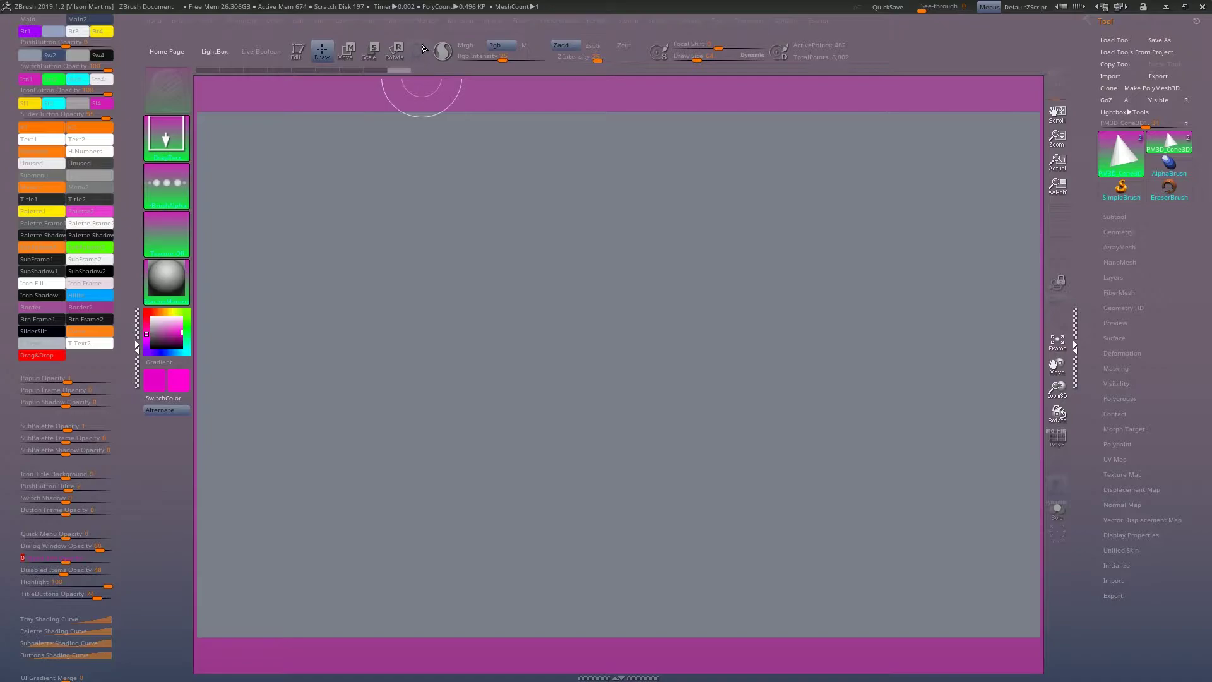
pyautogui.click(1187, 124)
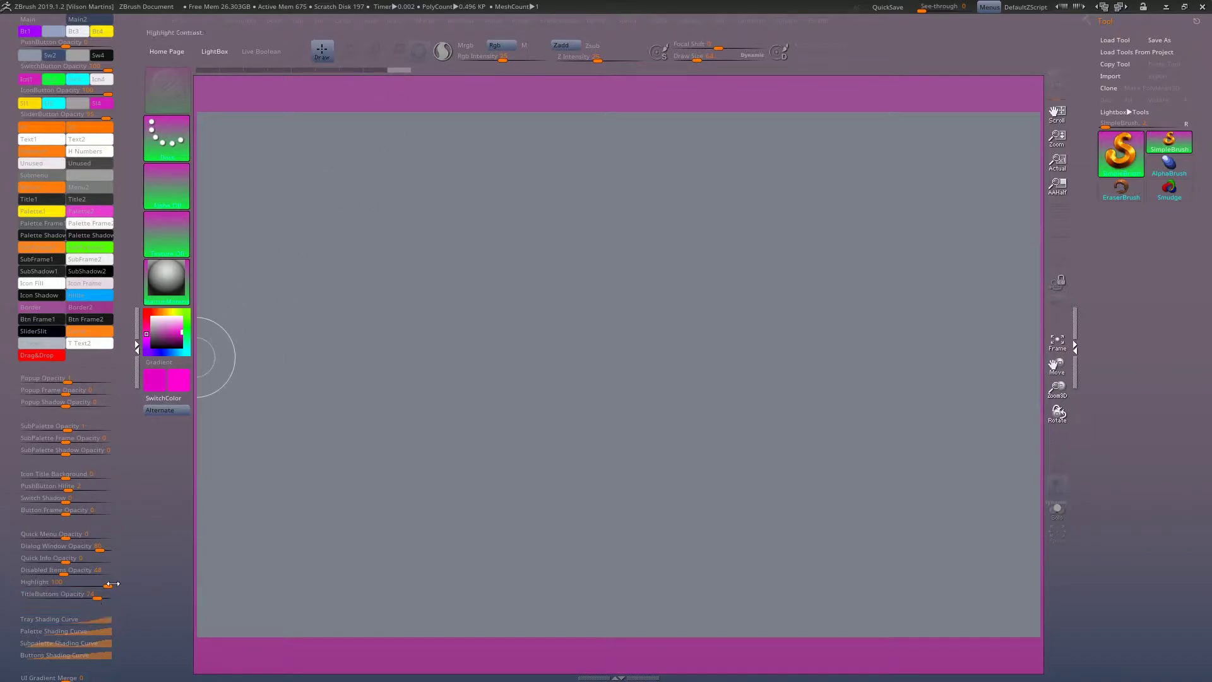
# Confirm the Disabled Items and Quick Info opacity entries, raising Disabled Items opacity to 100.
pyautogui.click(64, 572)
pyautogui.press('Return')
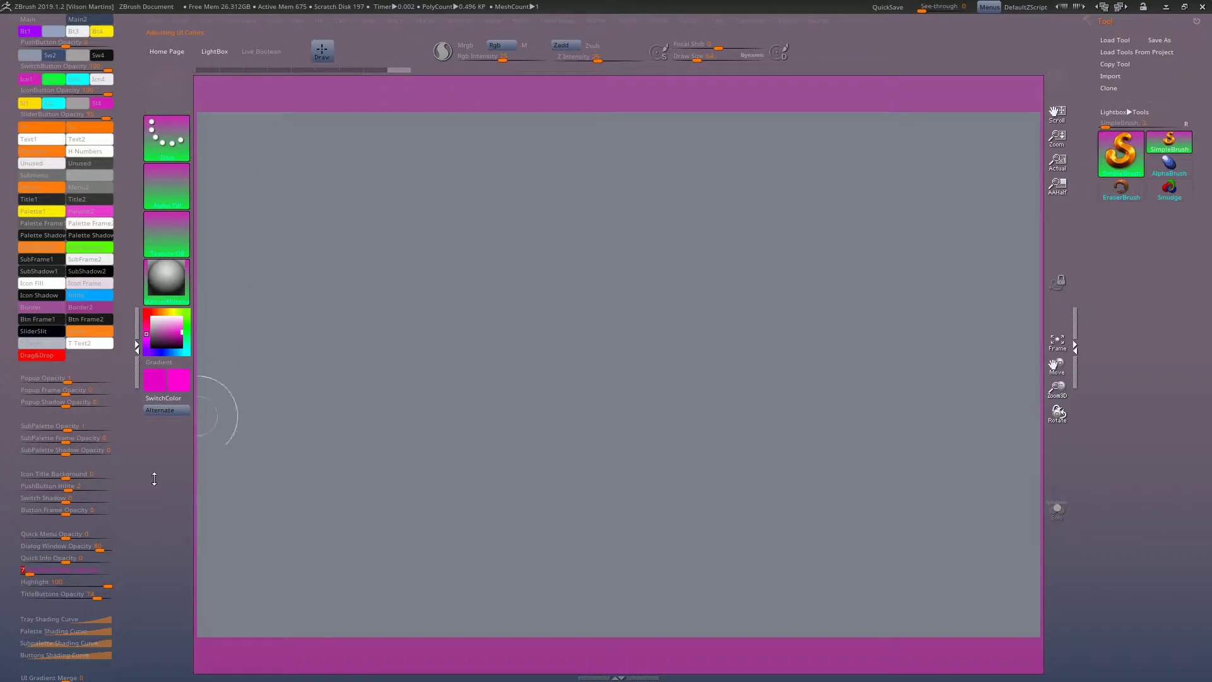
pyautogui.click(43, 559)
pyautogui.press('Return')
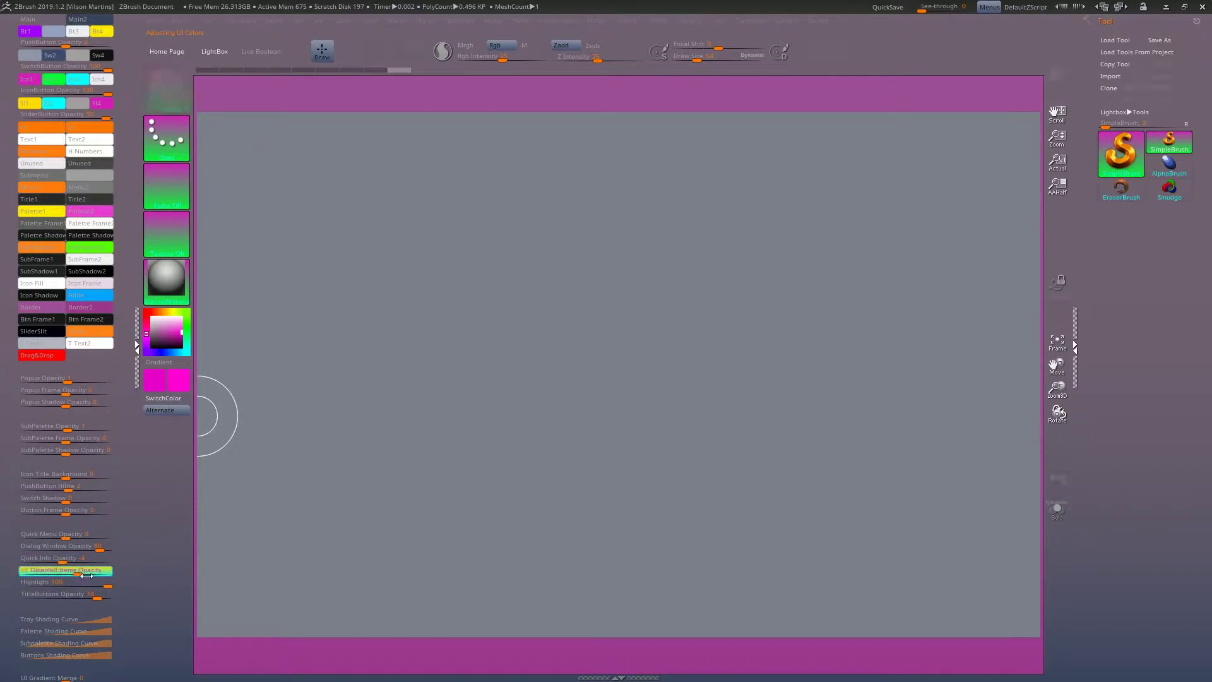
pyautogui.moveTo(29, 573)
pyautogui.mouseDown()
pyautogui.moveTo(112, 573)
pyautogui.moveTo(43, 581)
pyautogui.moveTo(68, 586)
pyautogui.mouseUp()
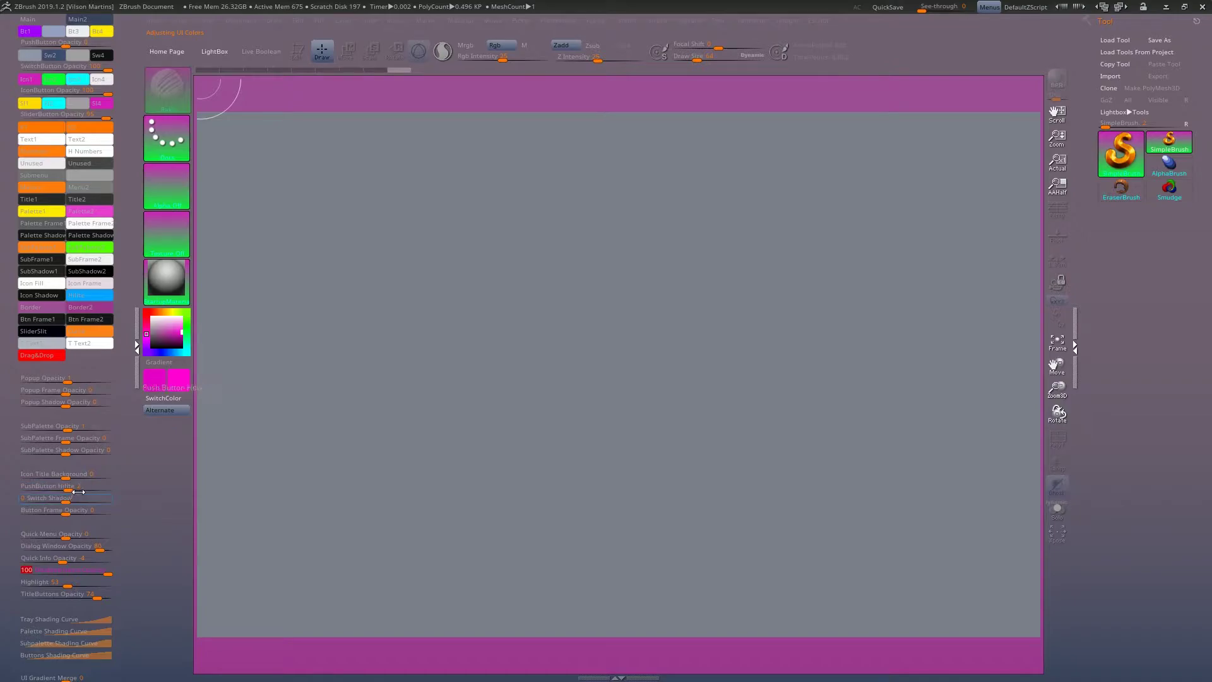
# Strengthen the push-button highlight and raise Switch Shadow to 84 and Button Frame Opacity.
pyautogui.moveTo(77, 489); pyautogui.dragTo(111, 487)
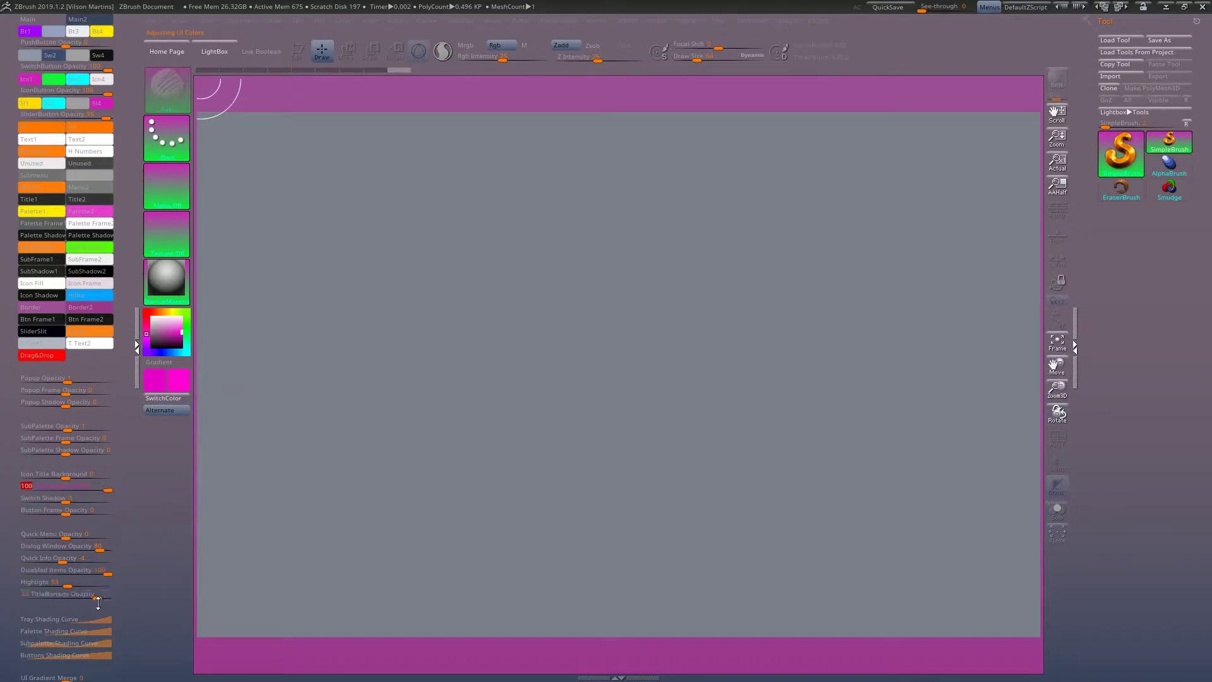
pyautogui.click(67, 585)
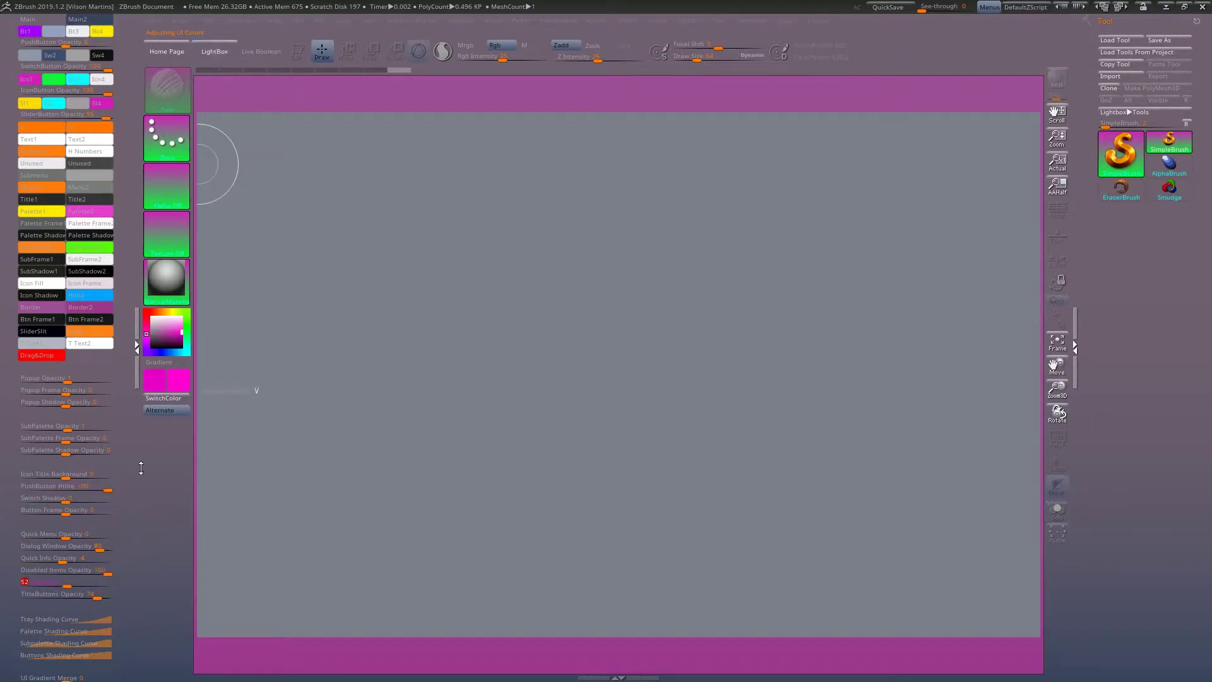
pyautogui.click(63, 586)
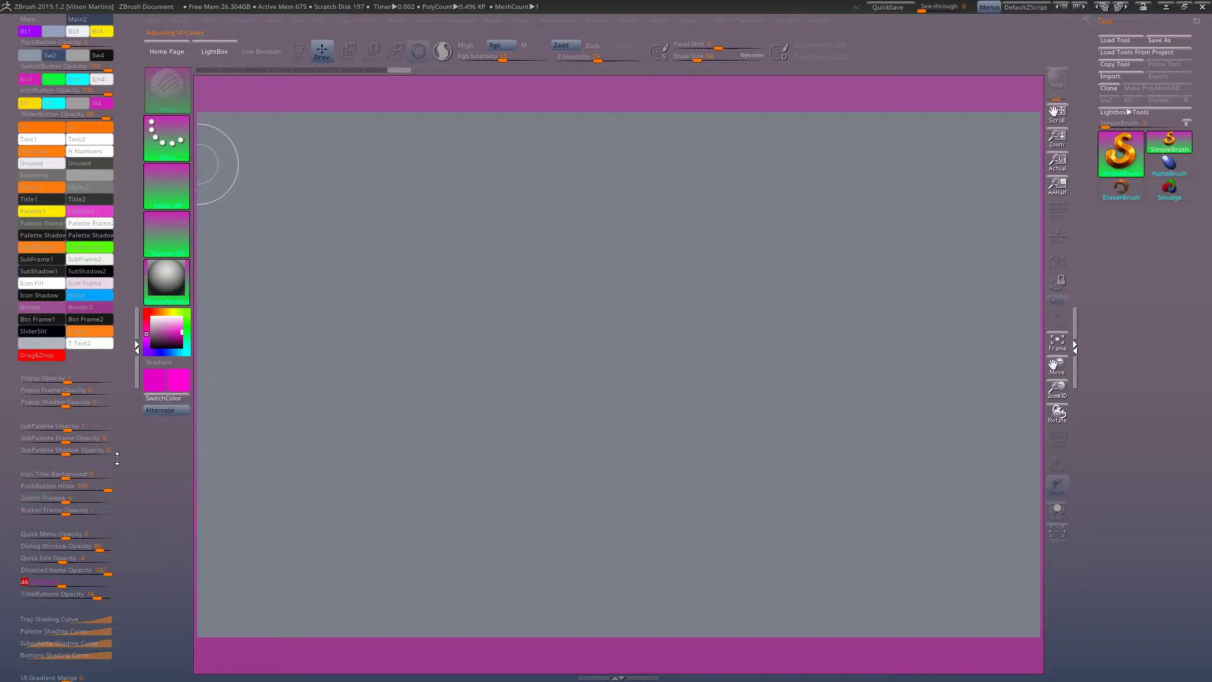
pyautogui.moveTo(77, 501)
pyautogui.mouseDown()
pyautogui.moveTo(101, 502)
pyautogui.moveTo(101, 513)
pyautogui.moveTo(103, 477)
pyautogui.mouseUp()
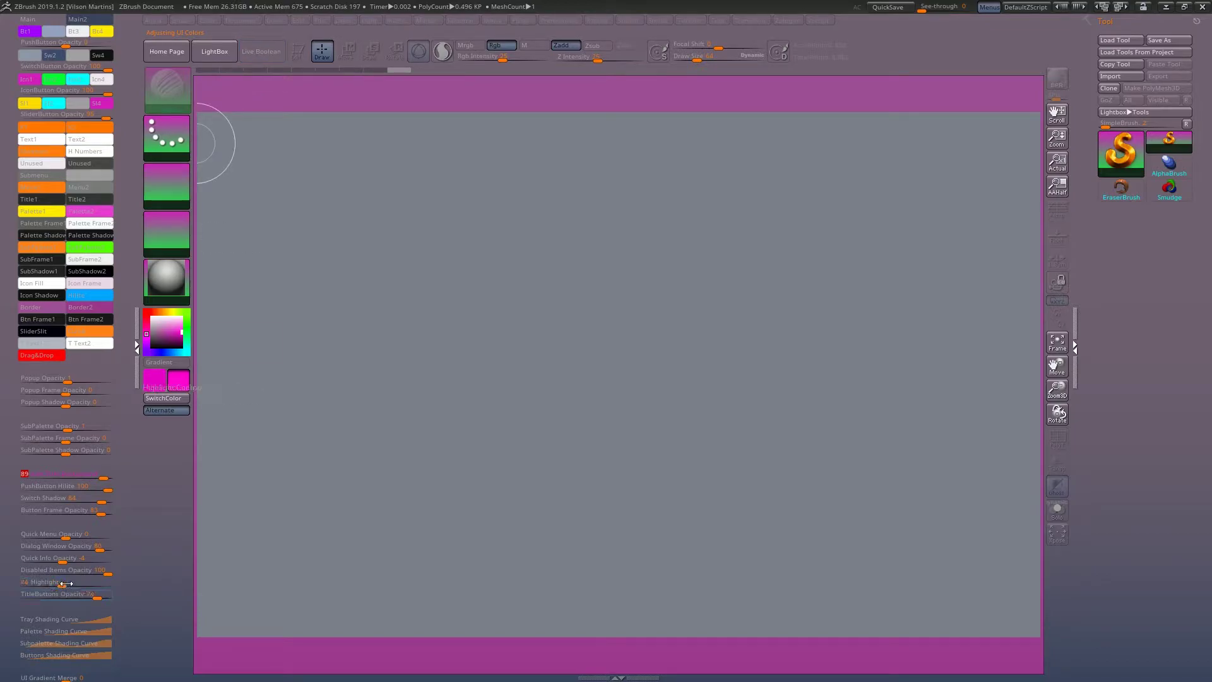
# Set Highlight to 45 and raise TitleButtons Opacity to 100.
pyautogui.moveTo(66, 583); pyautogui.dragTo(44, 583)
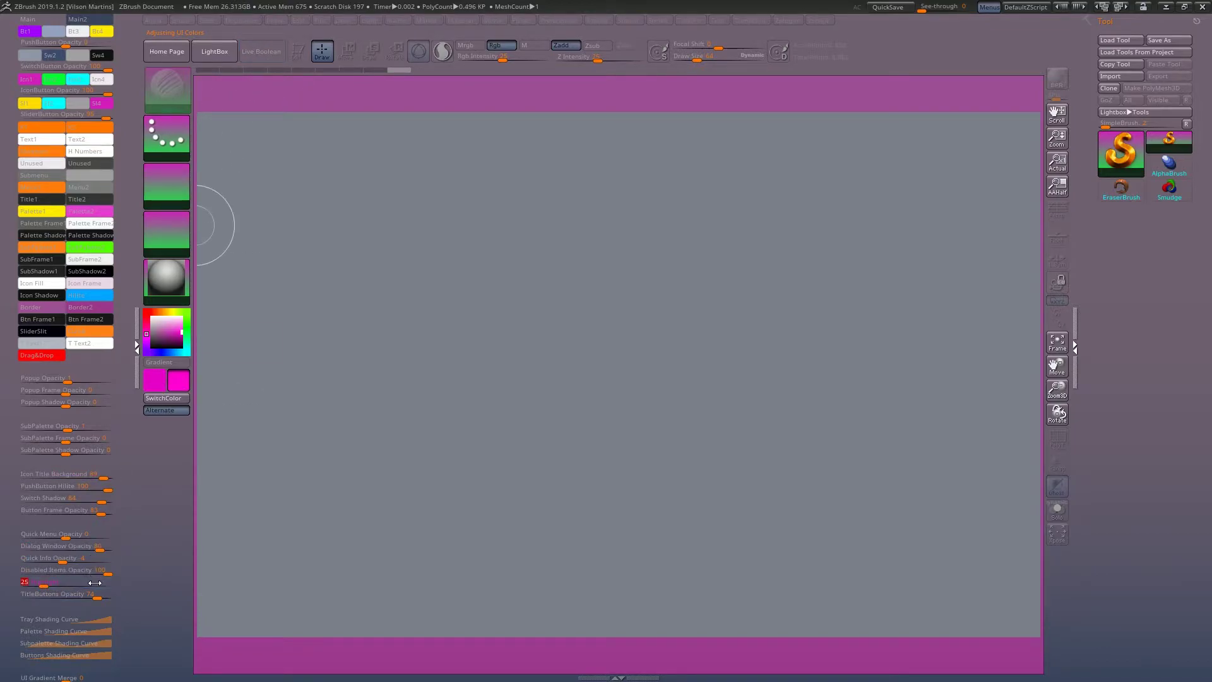
pyautogui.write('45')
pyautogui.press('Return')
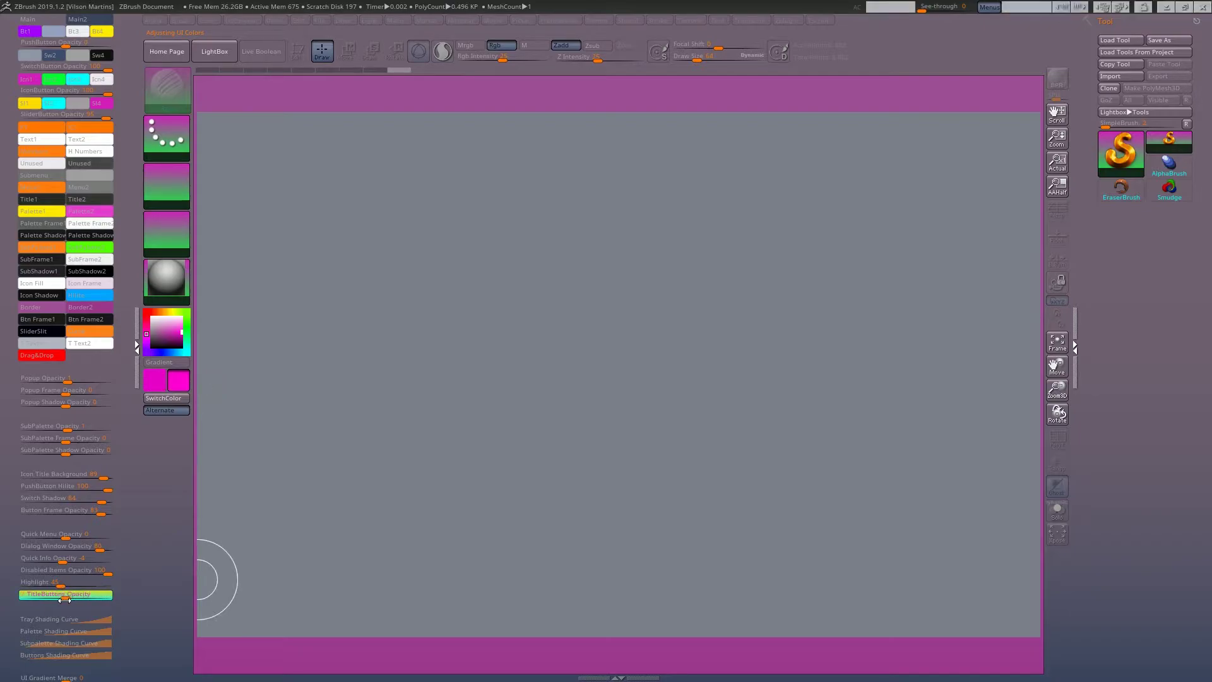
pyautogui.moveTo(64, 600); pyautogui.dragTo(112, 588)
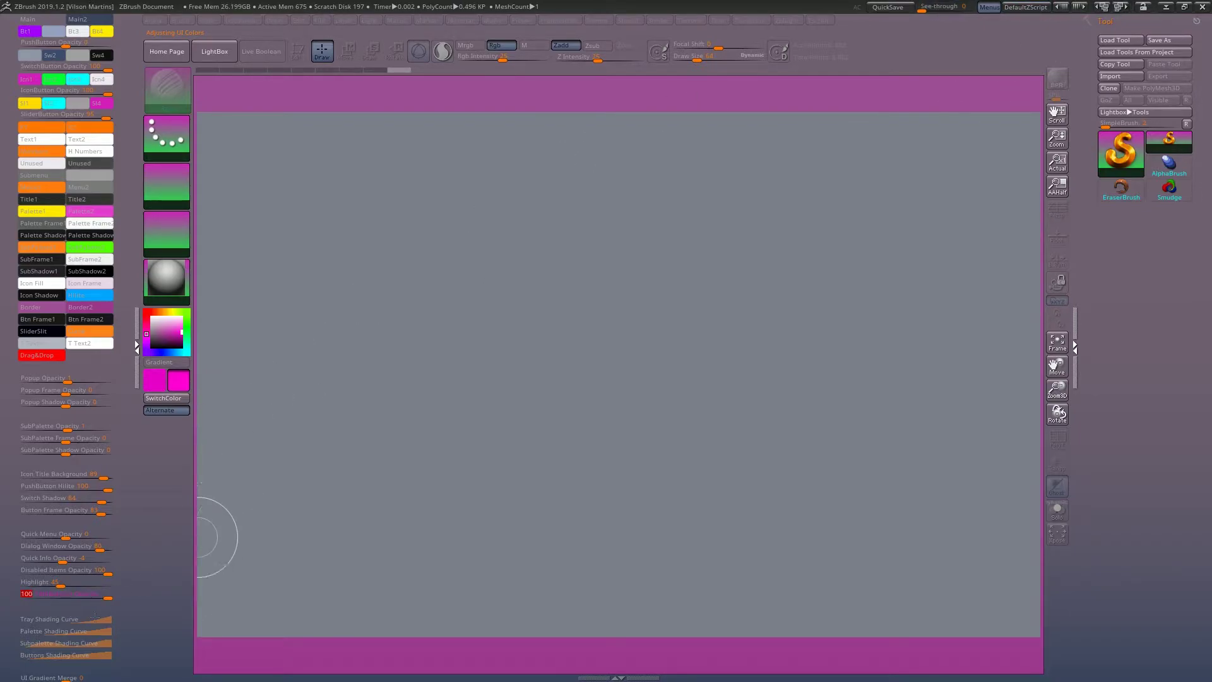
pyautogui.moveTo(75, 596)
pyautogui.mouseDown()
pyautogui.moveTo(40, 596)
pyautogui.moveTo(102, 594)
pyautogui.mouseUp()
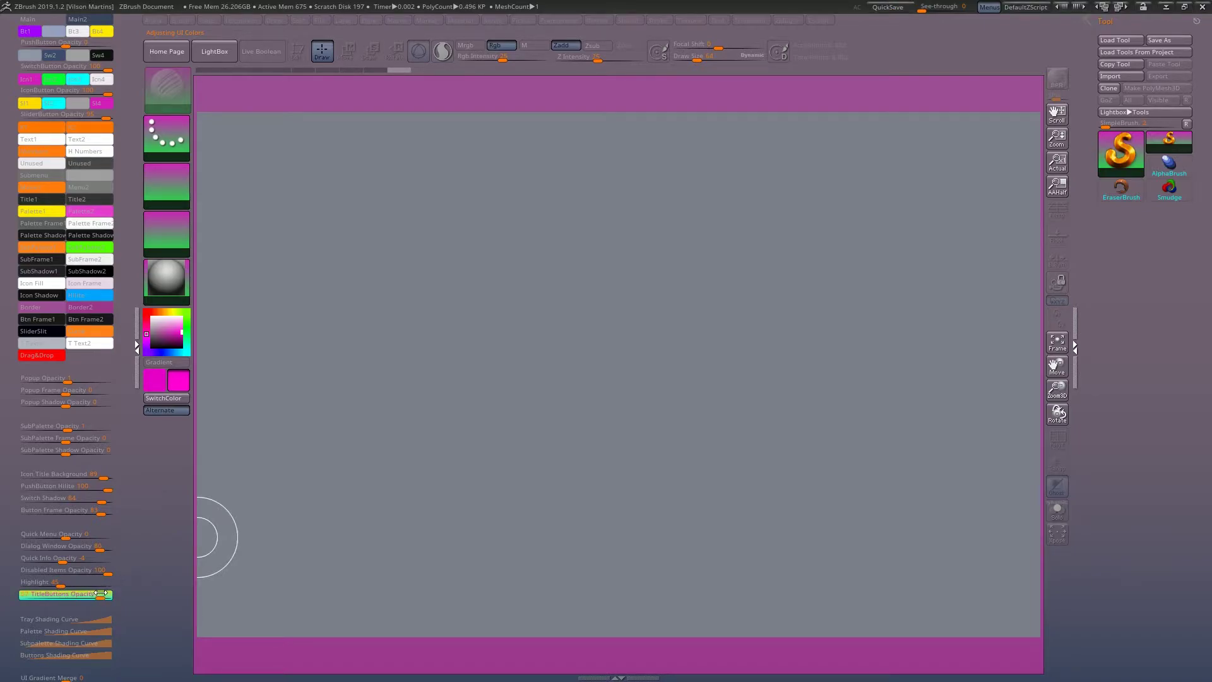
pyautogui.moveTo(125, 478); pyautogui.dragTo(129, 372)
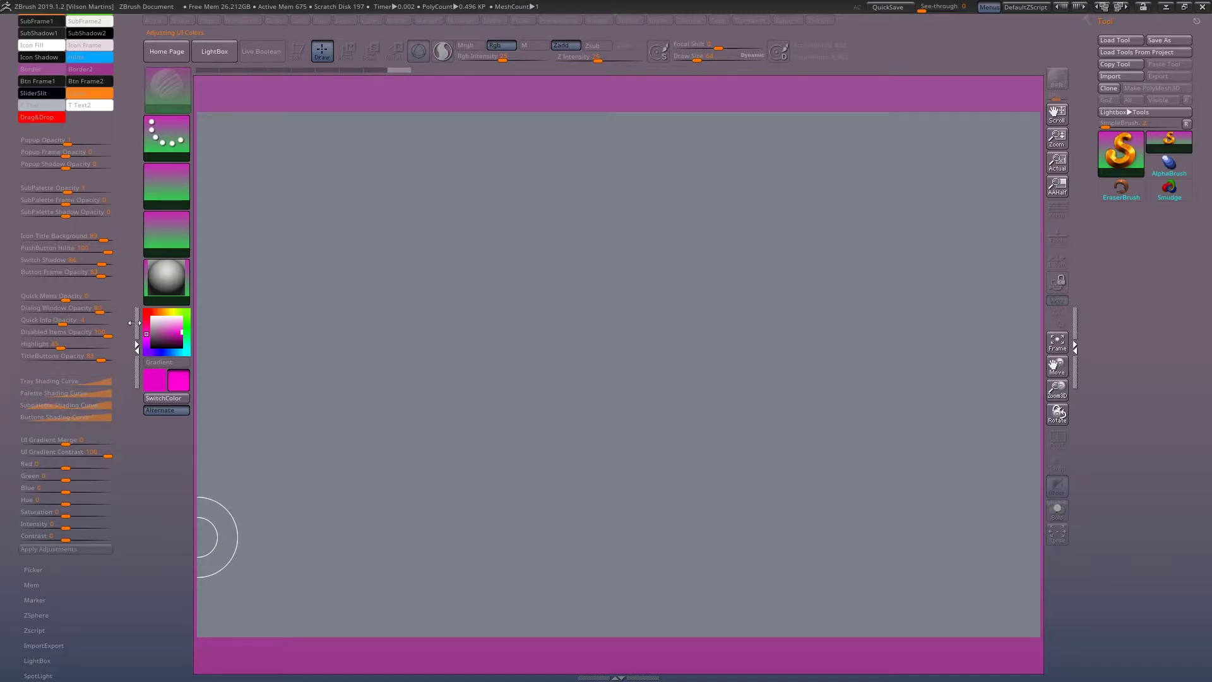
# Lower UI Gradient Merge and adjust the Green, Blue, Hue and Saturation sliders.
pyautogui.moveTo(120, 413); pyautogui.dragTo(113, 405)
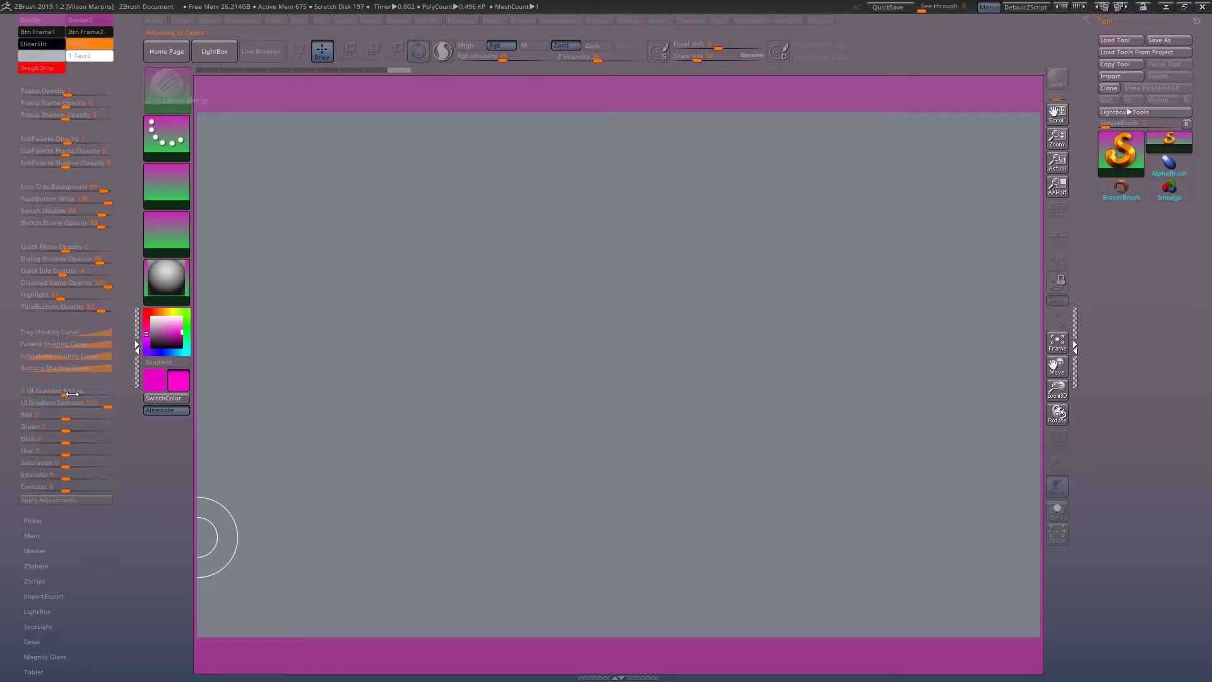
pyautogui.moveTo(71, 394)
pyautogui.mouseDown()
pyautogui.moveTo(39, 394)
pyautogui.moveTo(84, 387)
pyautogui.moveTo(7, 394)
pyautogui.moveTo(104, 405)
pyautogui.moveTo(63, 427)
pyautogui.moveTo(69, 453)
pyautogui.mouseUp()
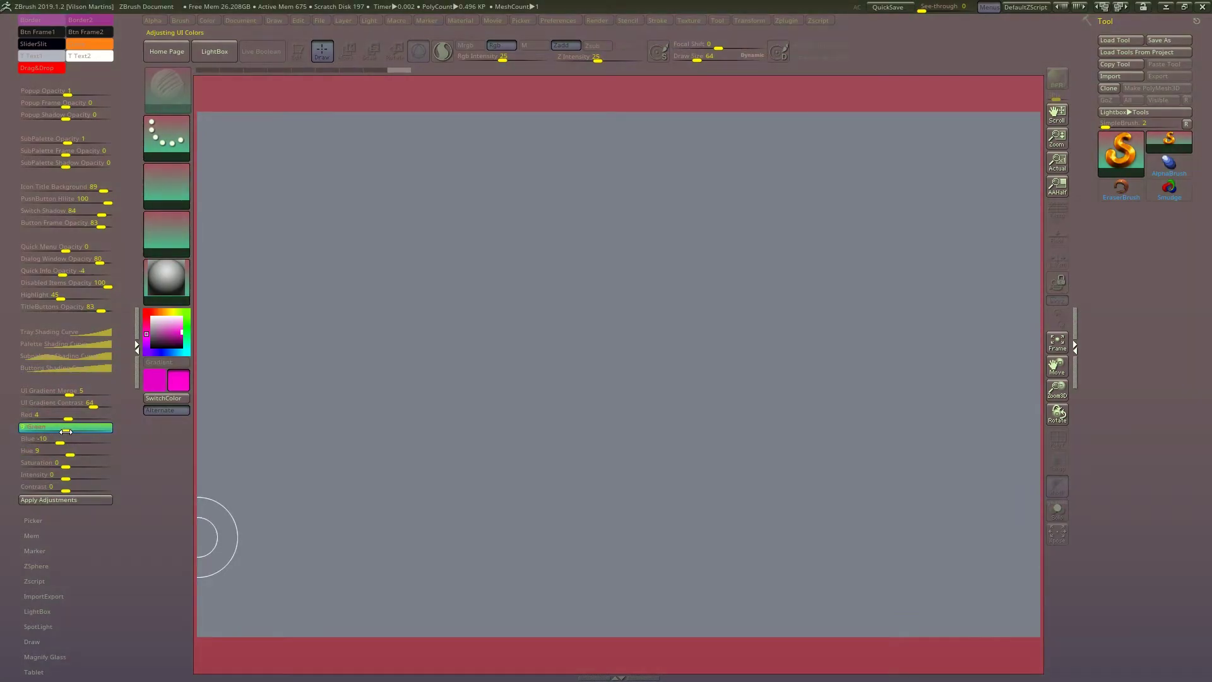
pyautogui.click(66, 432)
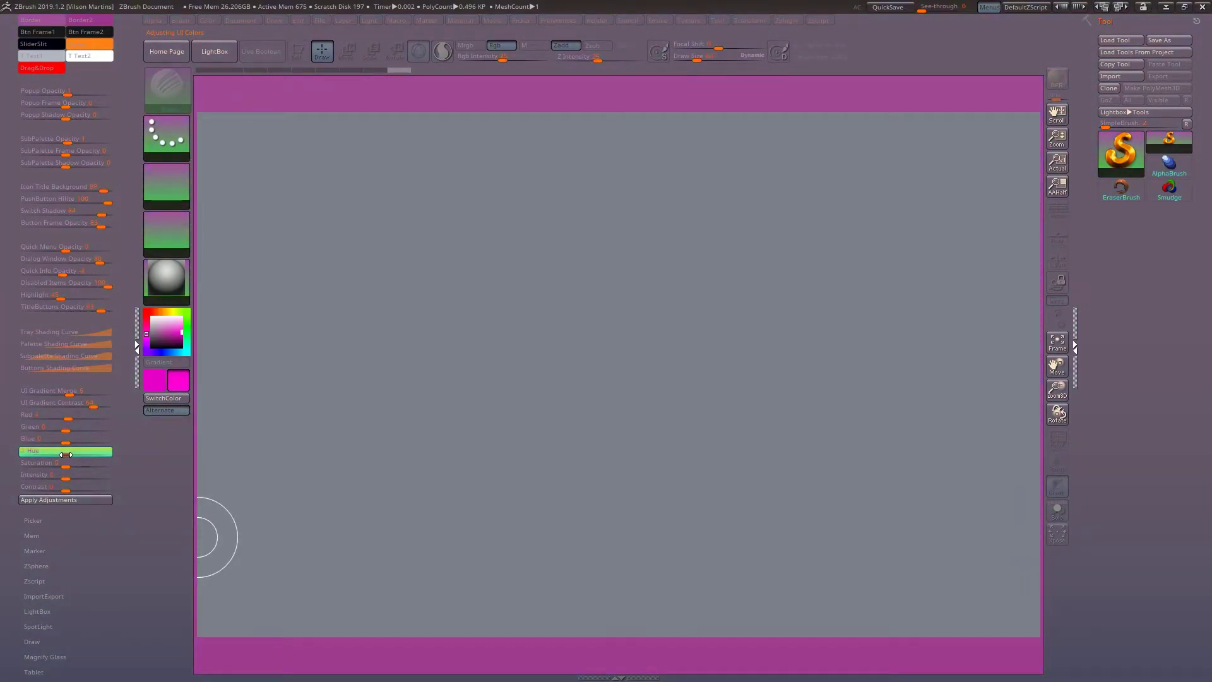
pyautogui.click(65, 454)
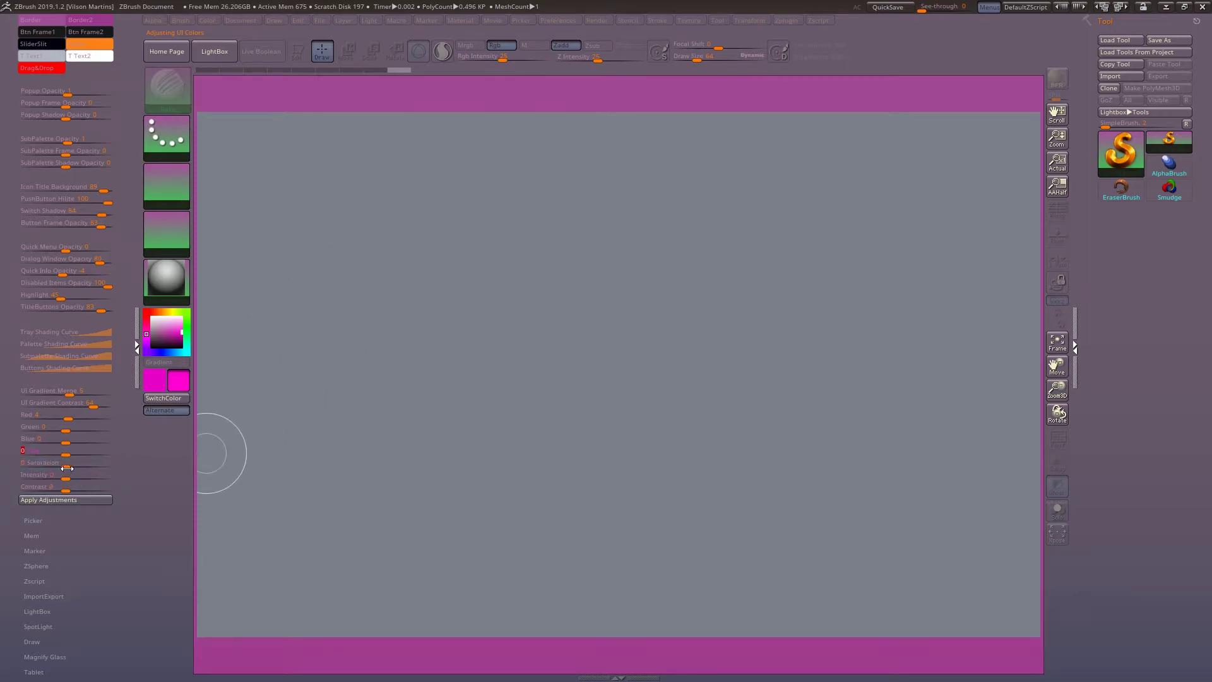
pyautogui.moveTo(67, 468); pyautogui.dragTo(69, 478)
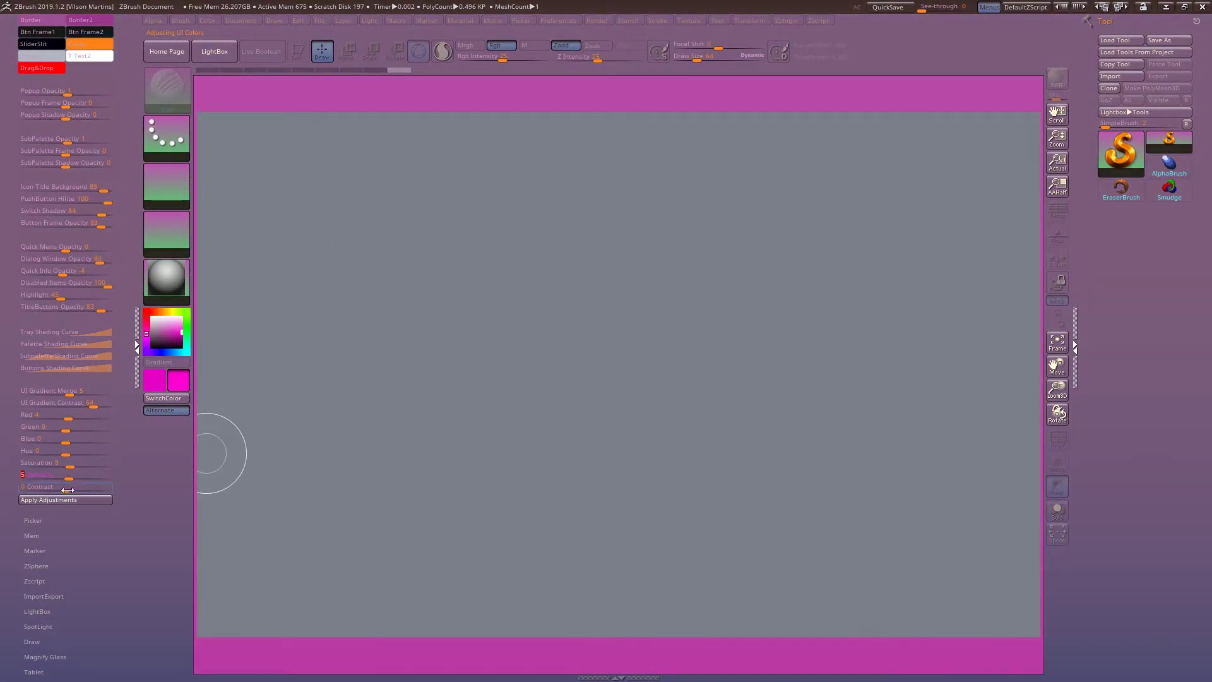
# Enter Intensity, Saturation and Contrast values, then set Red to 10 and Green to -16.
pyautogui.click(53, 499)
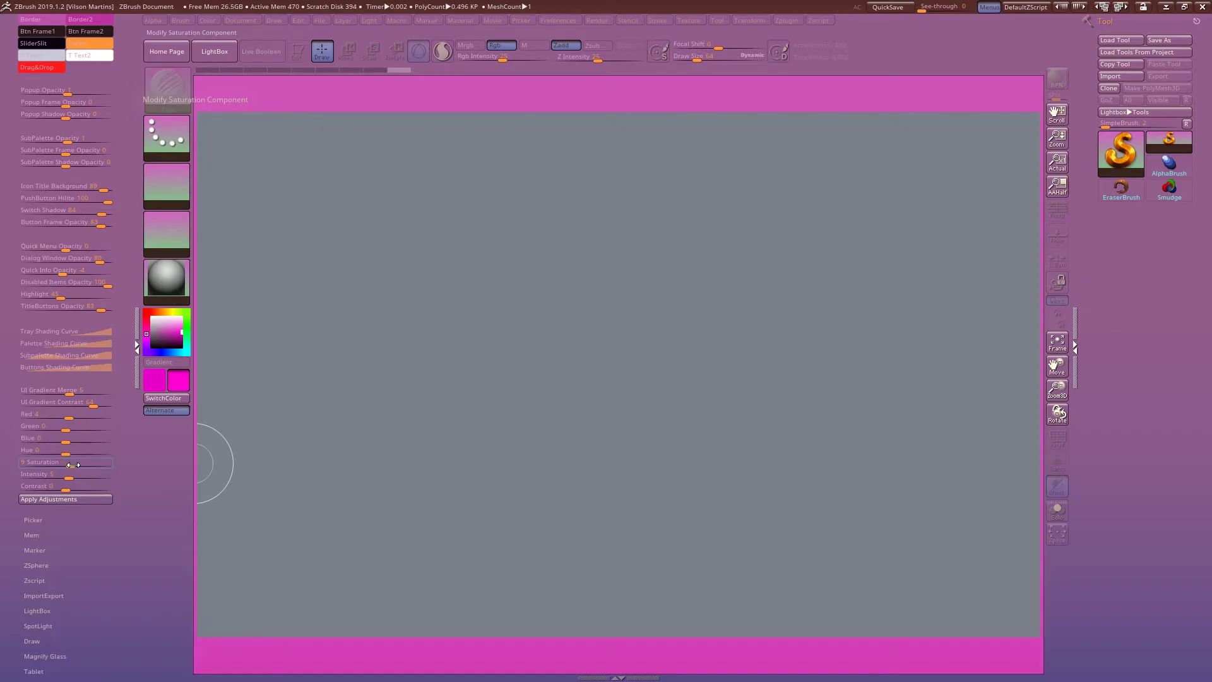
pyautogui.write('0')
pyautogui.press('Return')
pyautogui.write('0')
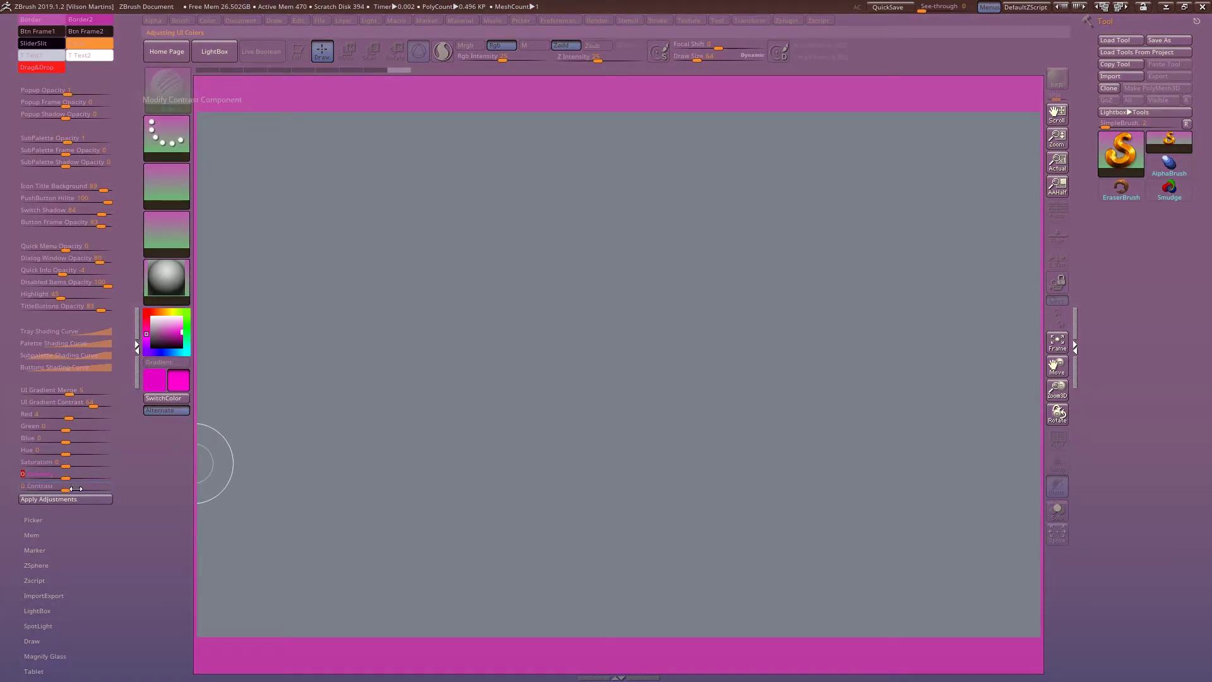
pyautogui.press('Return')
pyautogui.write('0')
pyautogui.press('Return')
pyautogui.write('0')
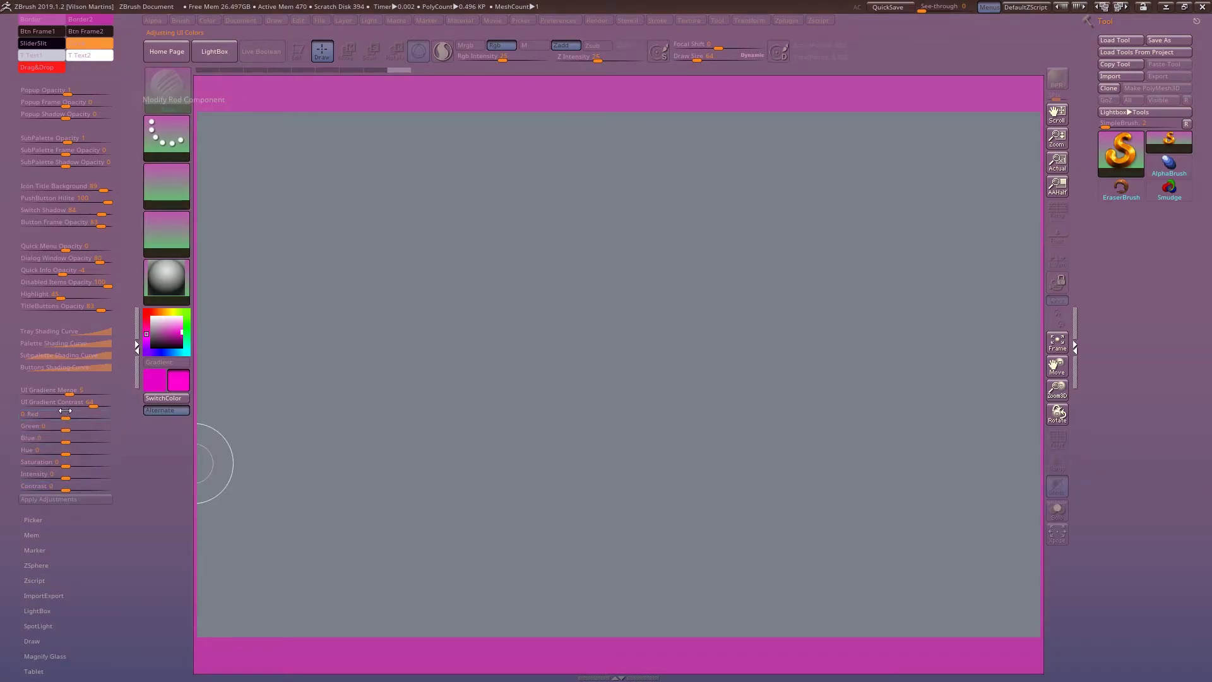
pyautogui.moveTo(65, 418)
pyautogui.mouseDown()
pyautogui.moveTo(57, 430)
pyautogui.moveTo(72, 441)
pyautogui.moveTo(72, 478)
pyautogui.moveTo(62, 490)
pyautogui.mouseUp()
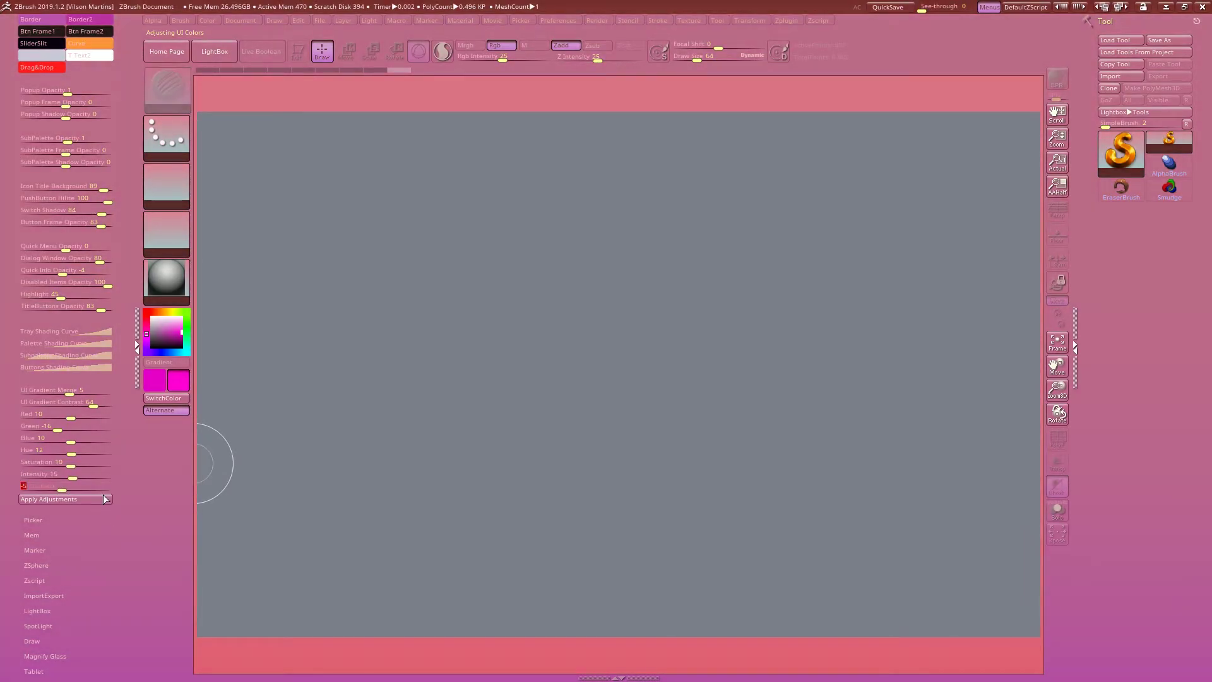
# Apply the colour adjustments to lock in the coral-pink scheme, then return the Preferences tray to the top.
pyautogui.click(62, 501)
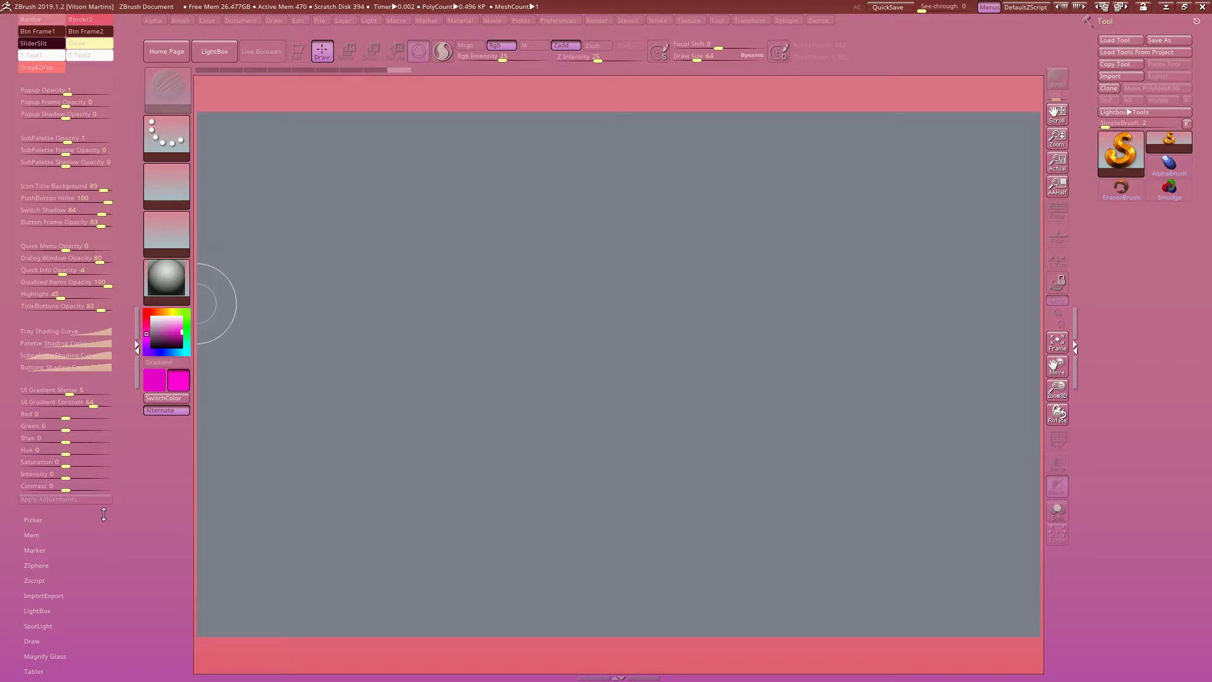
pyautogui.scroll(5, 109, 331)
pyautogui.scroll(5, 77, 303)
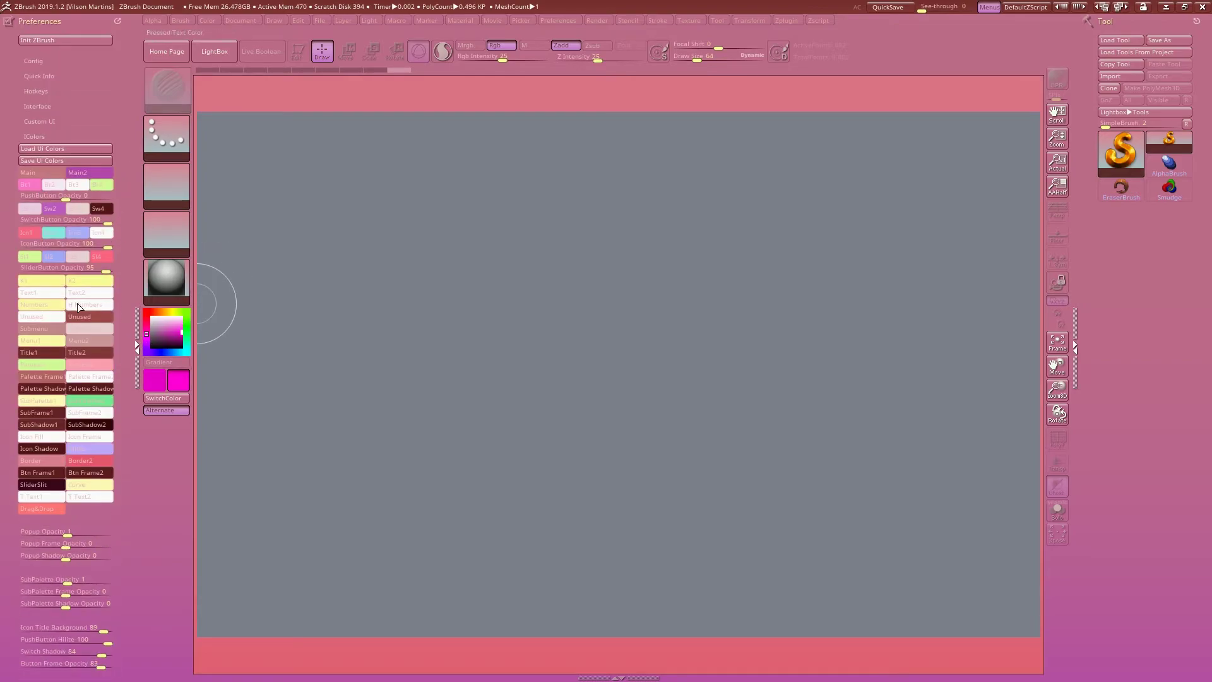
pyautogui.scroll(-1, 120, 181)
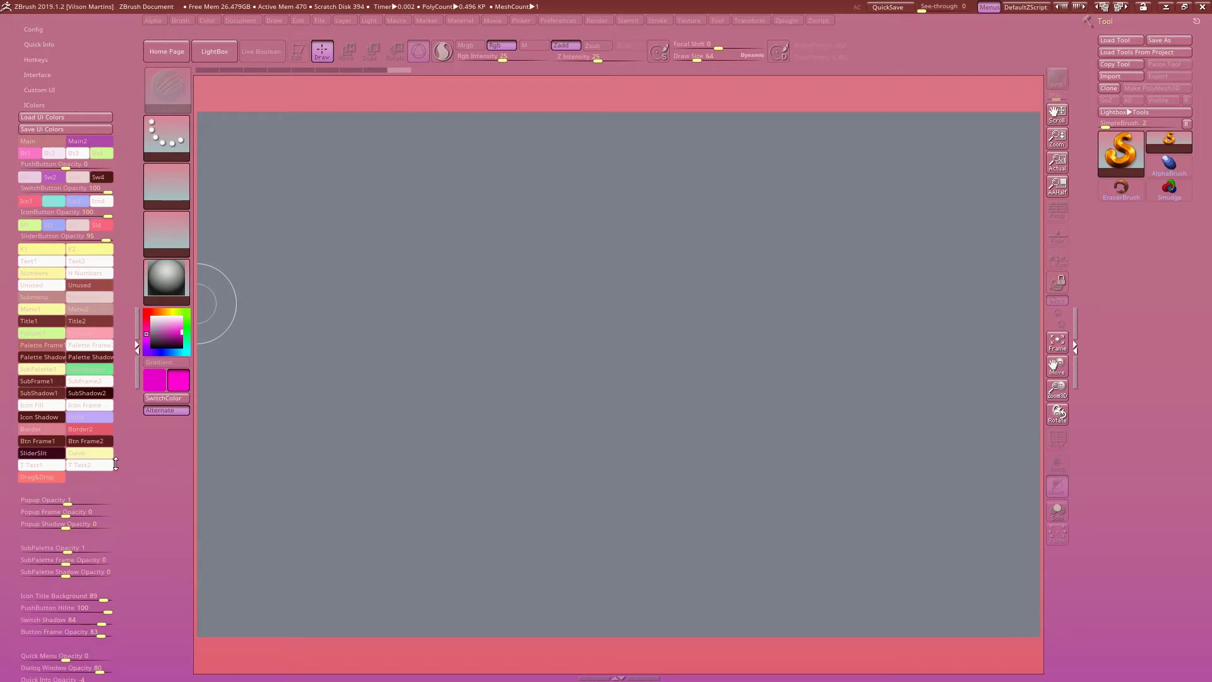
pyautogui.moveTo(115, 464); pyautogui.dragTo(103, 393)
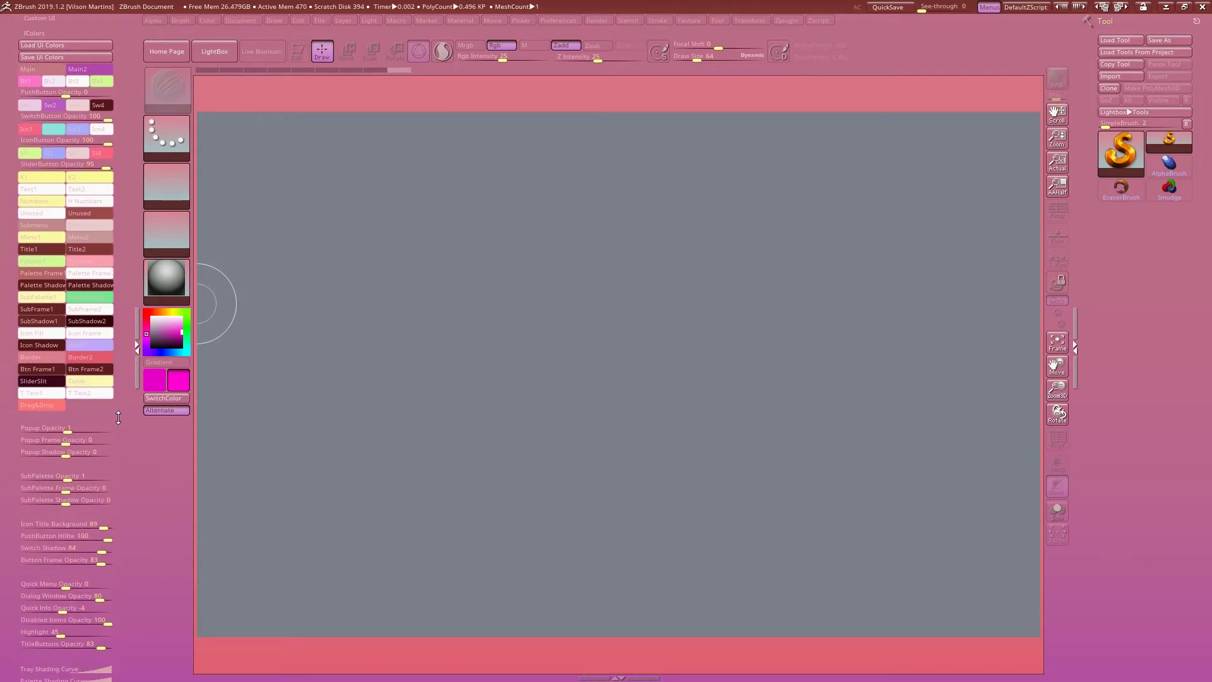
pyautogui.scroll(3, 122, 191)
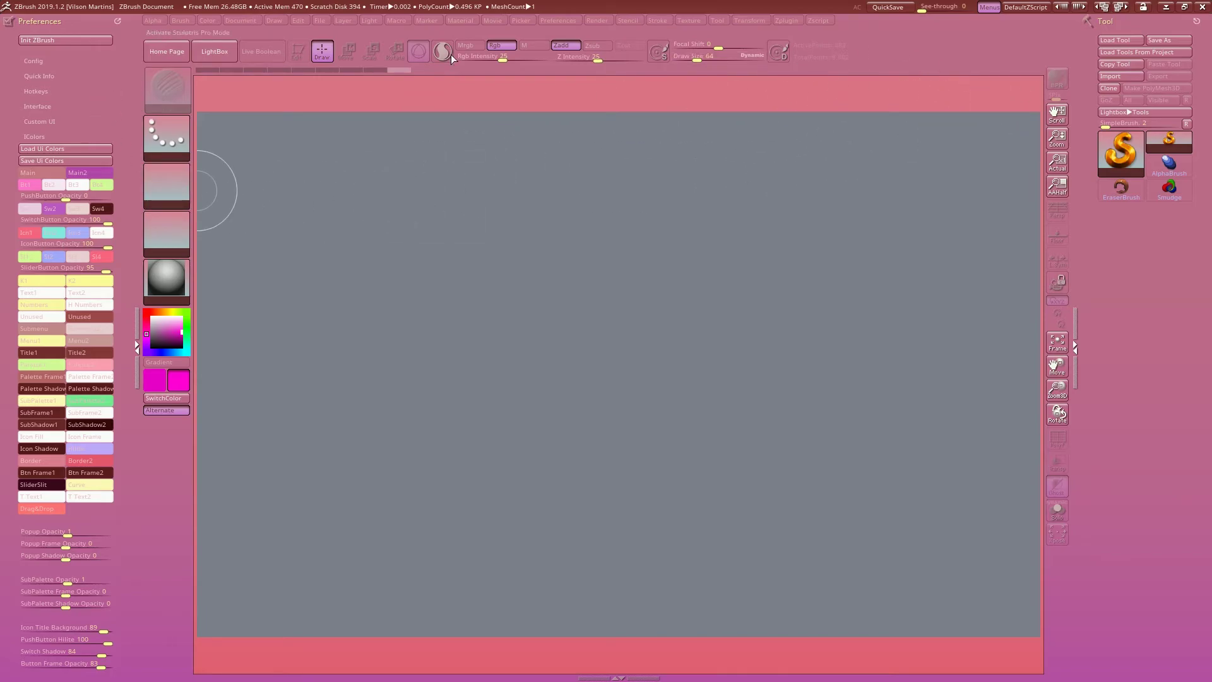
# Save the UI configuration as CustomUserInterface2019.cfg from Preferences > Config.
pyautogui.click(553, 20)
pyautogui.click(566, 17)
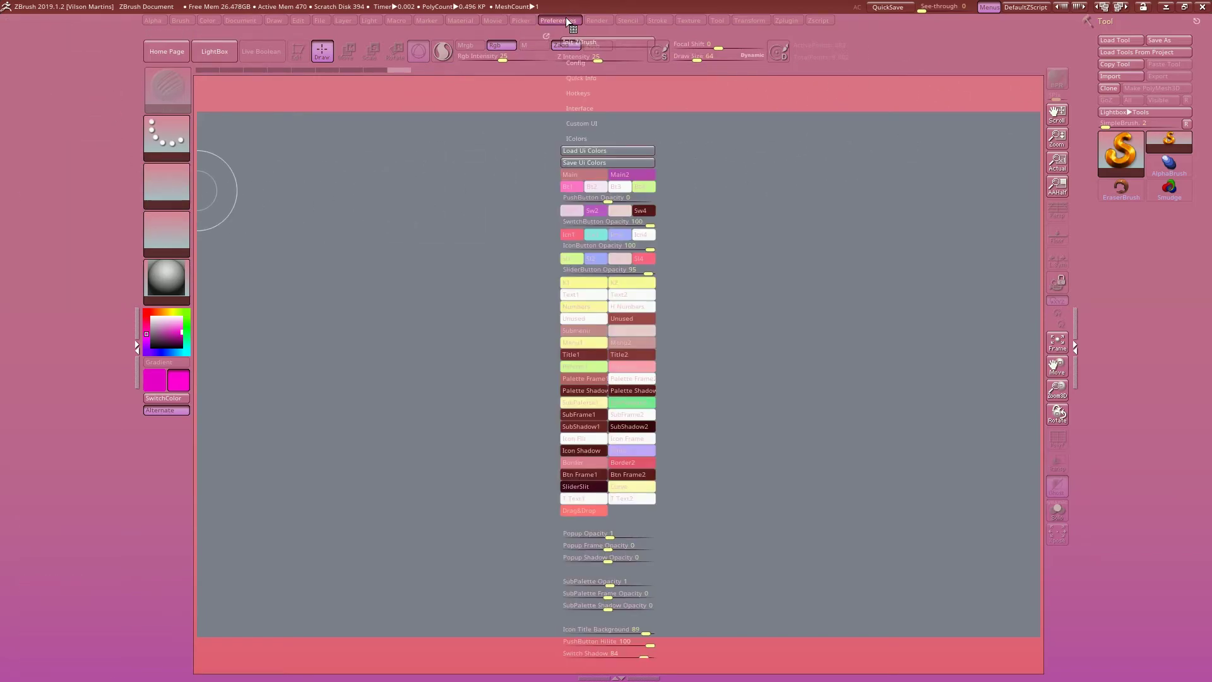
pyautogui.moveTo(583, 54); pyautogui.dragTo(582, 62)
pyautogui.click(582, 63)
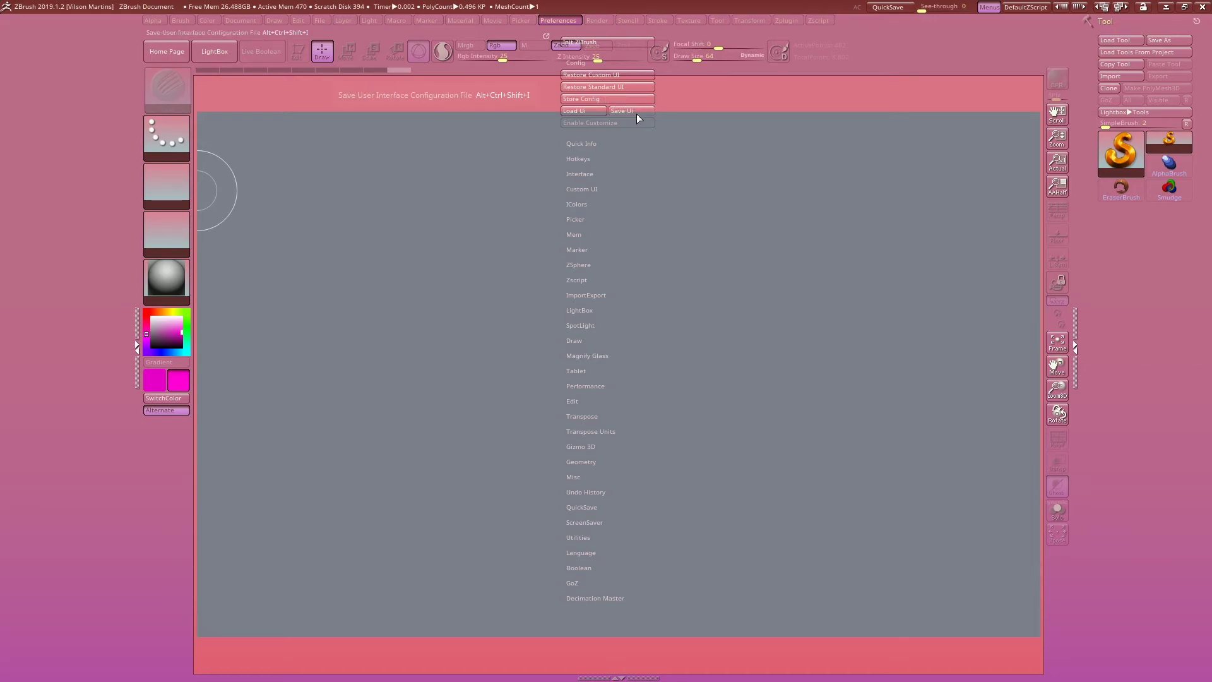
pyautogui.click(633, 110)
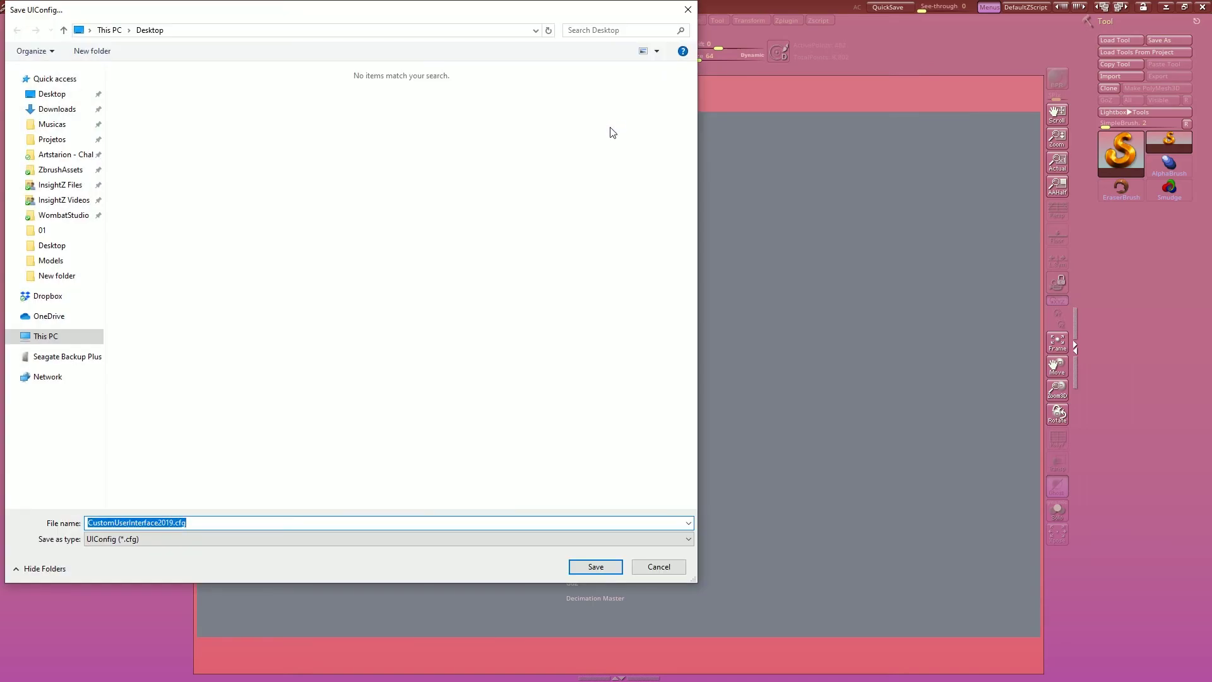
pyautogui.press('Return')
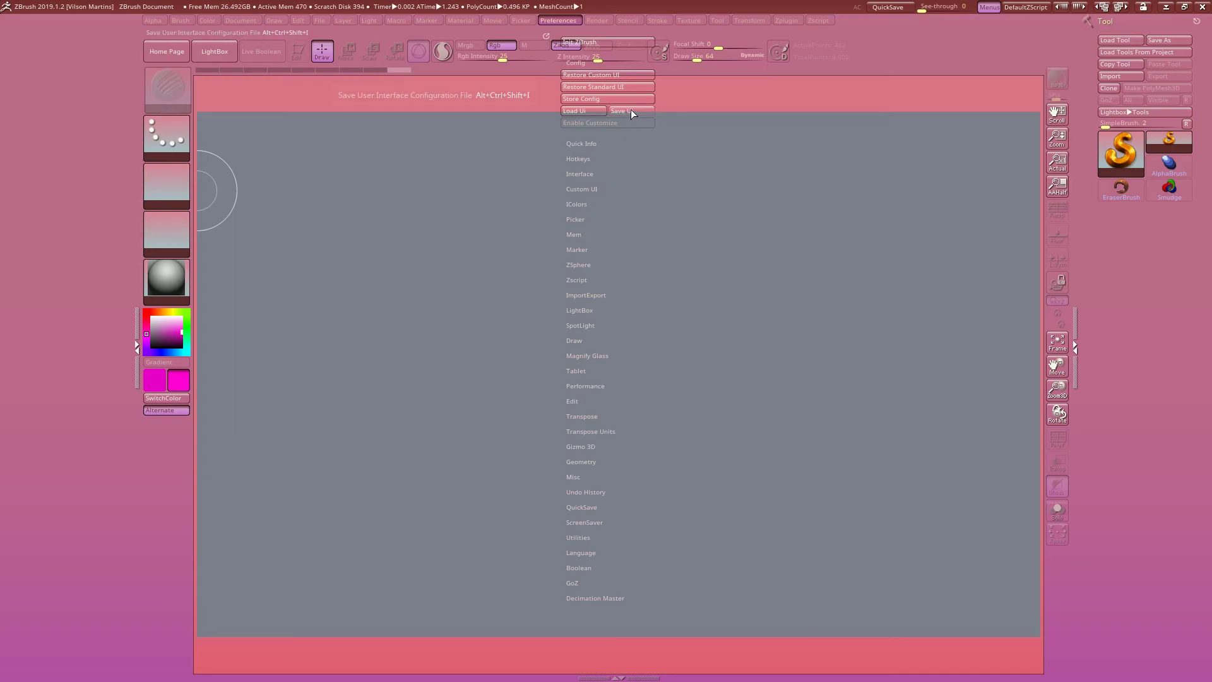
# Re-save CustomUserInterface2019.cfg, then paint a test stroke on the canvas and undo it.
pyautogui.click(630, 111)
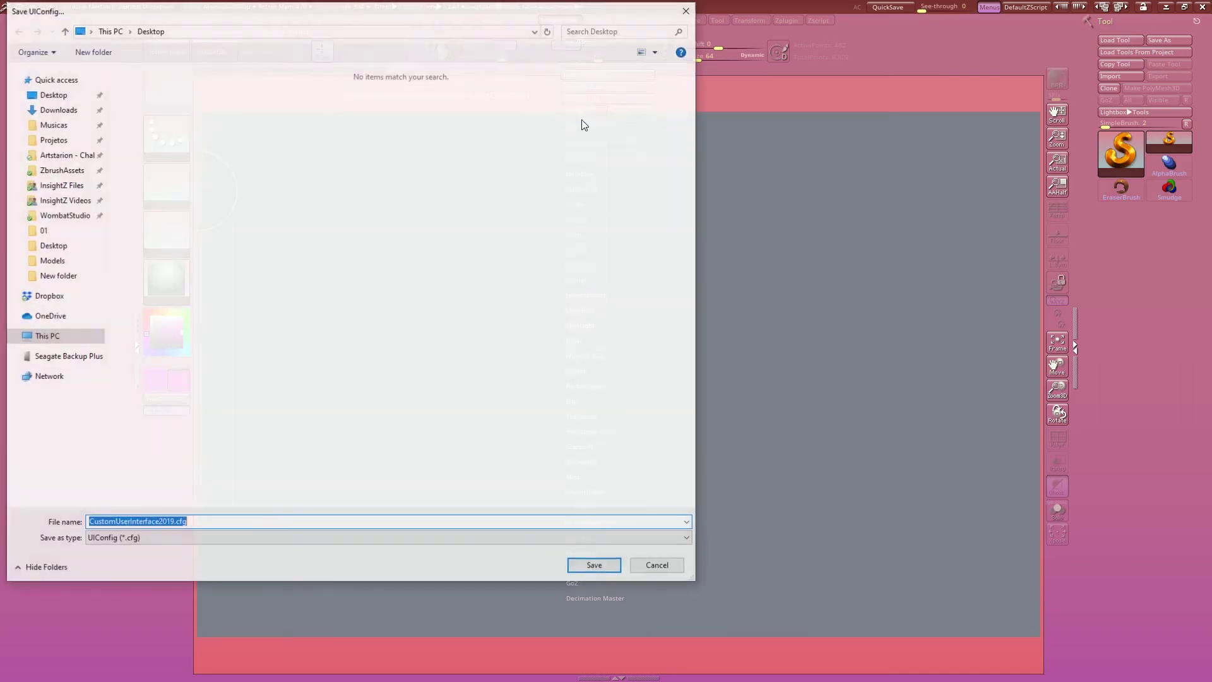
pyautogui.press('Return')
pyautogui.moveTo(532, 298); pyautogui.dragTo(510, 348)
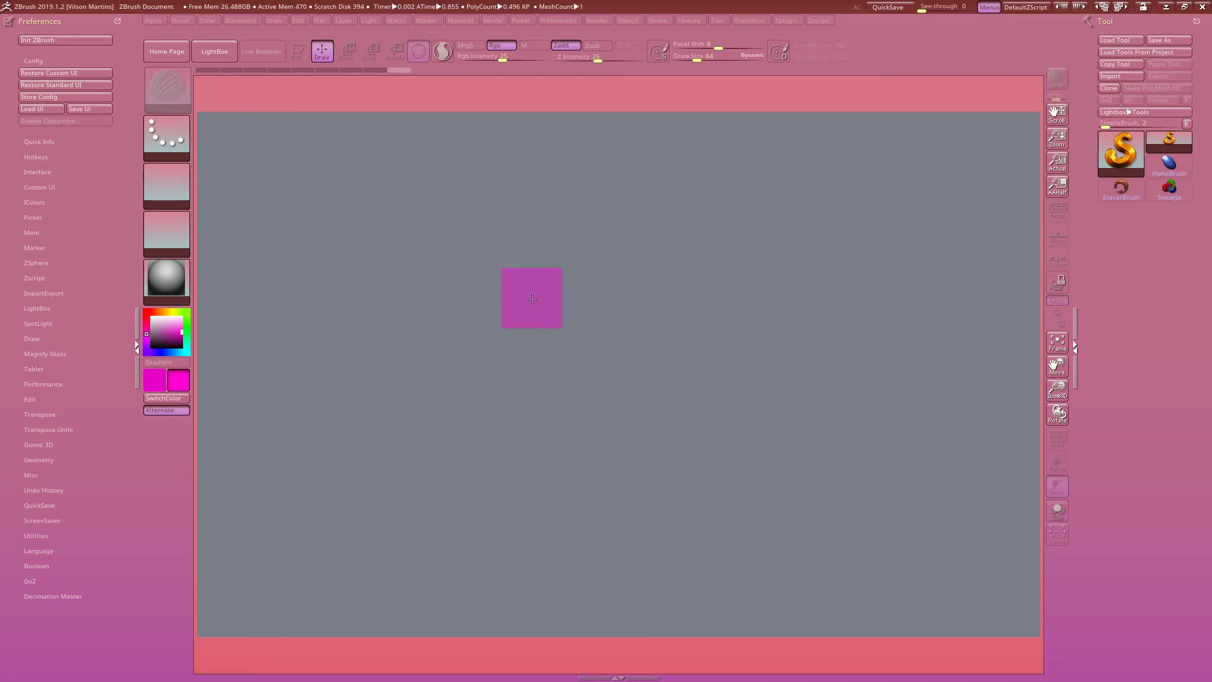
pyautogui.hotkey('ctrl', 'z')
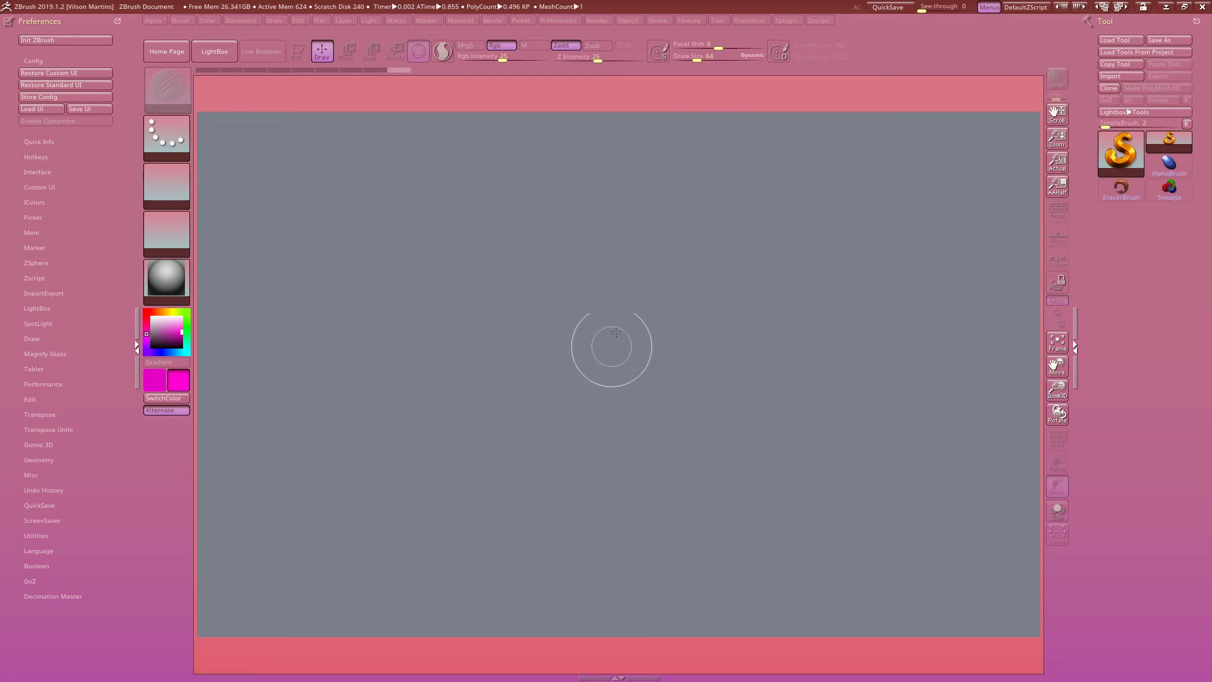